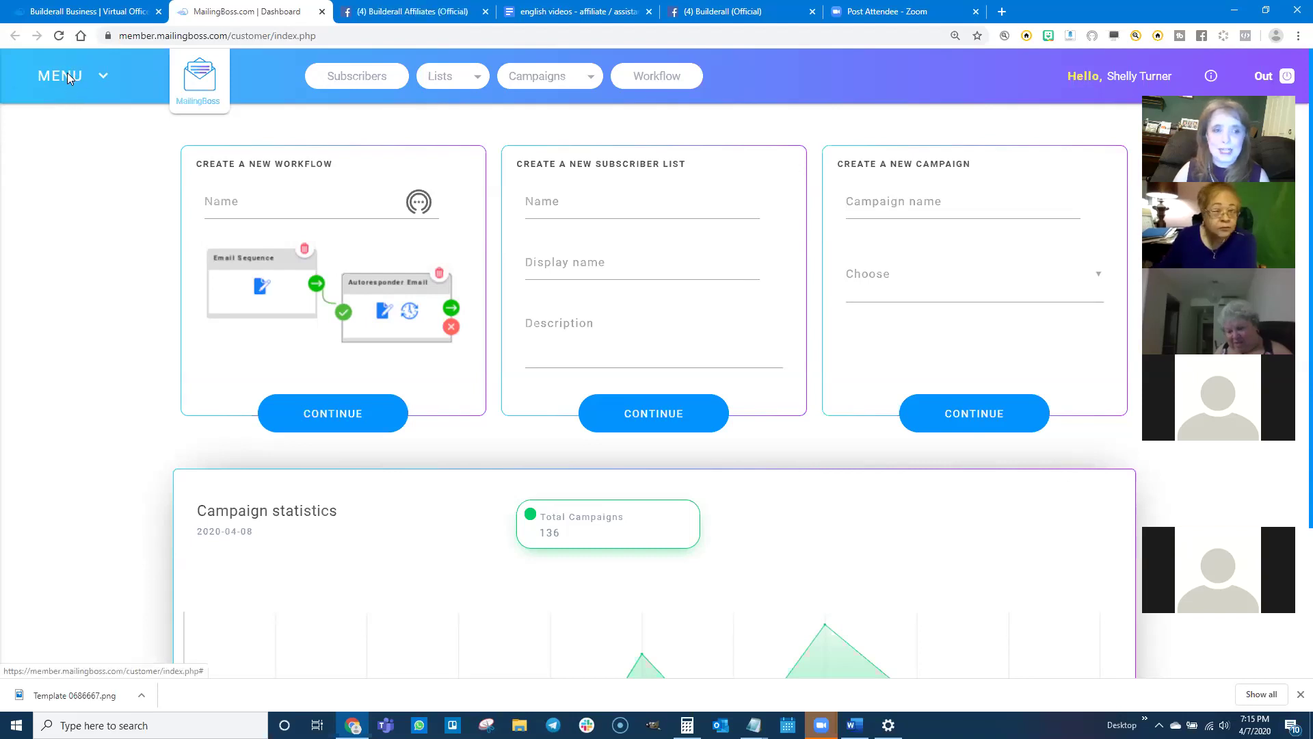
- Open the list of saved email templates and look through the available templates
click(67, 73)
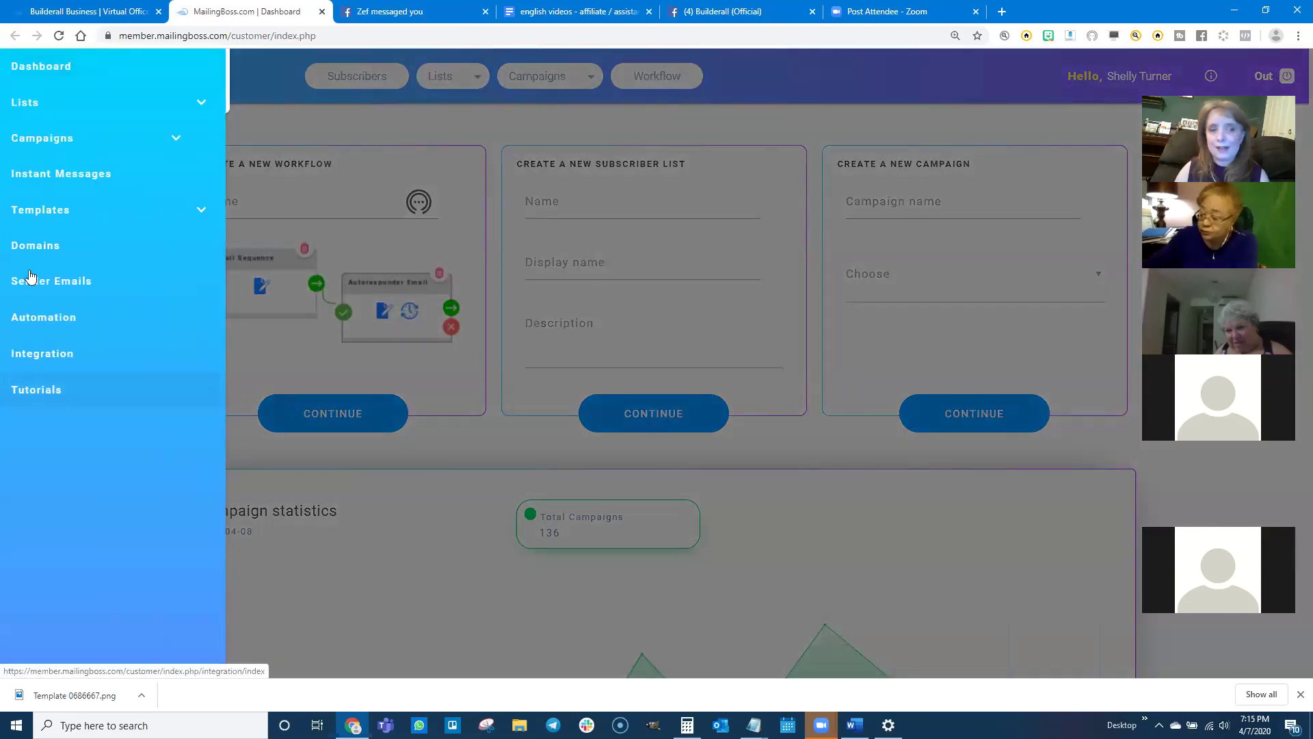
click(47, 215)
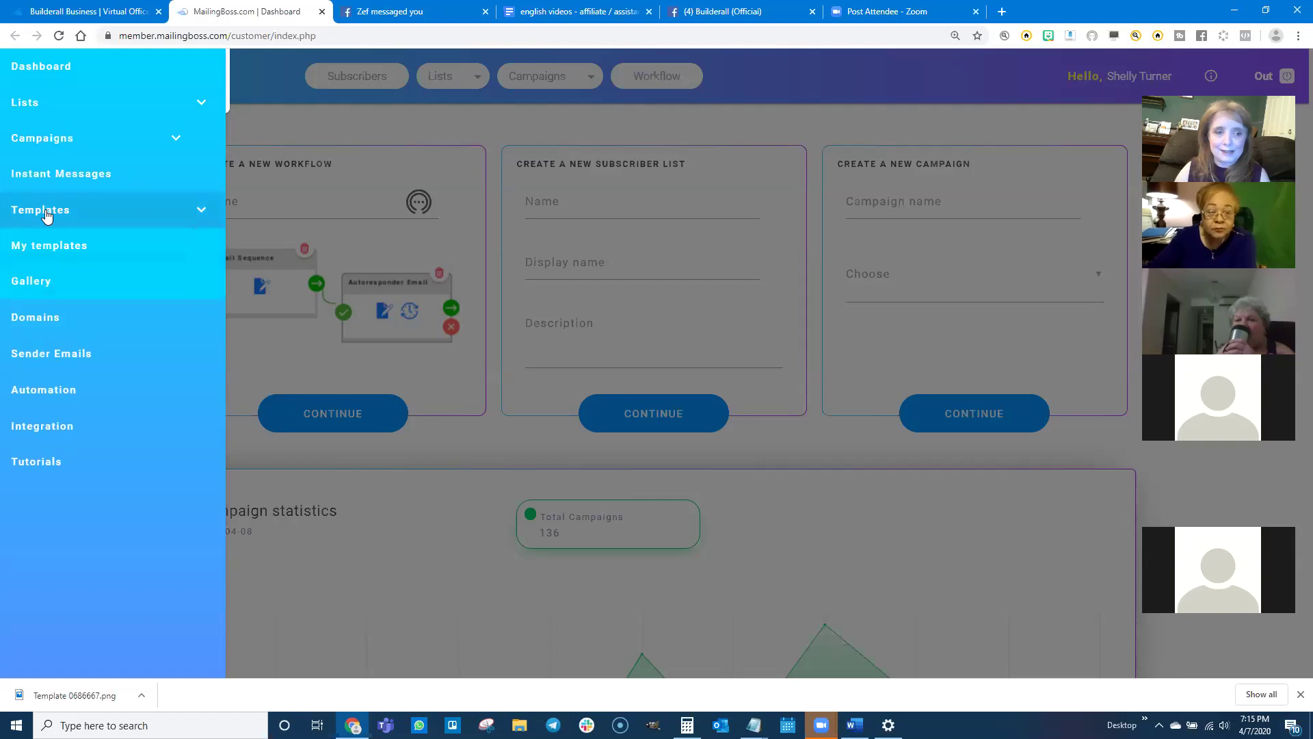
click(48, 246)
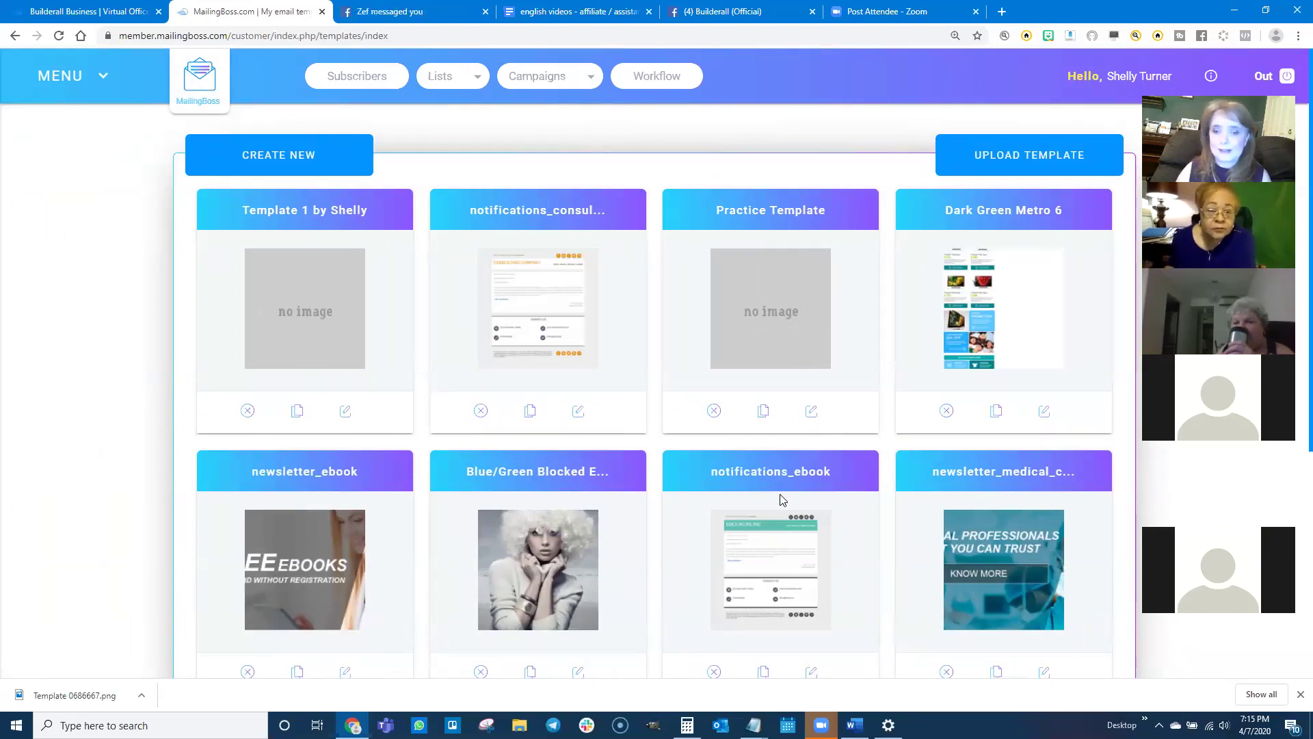
scroll(780, 500, down, 5)
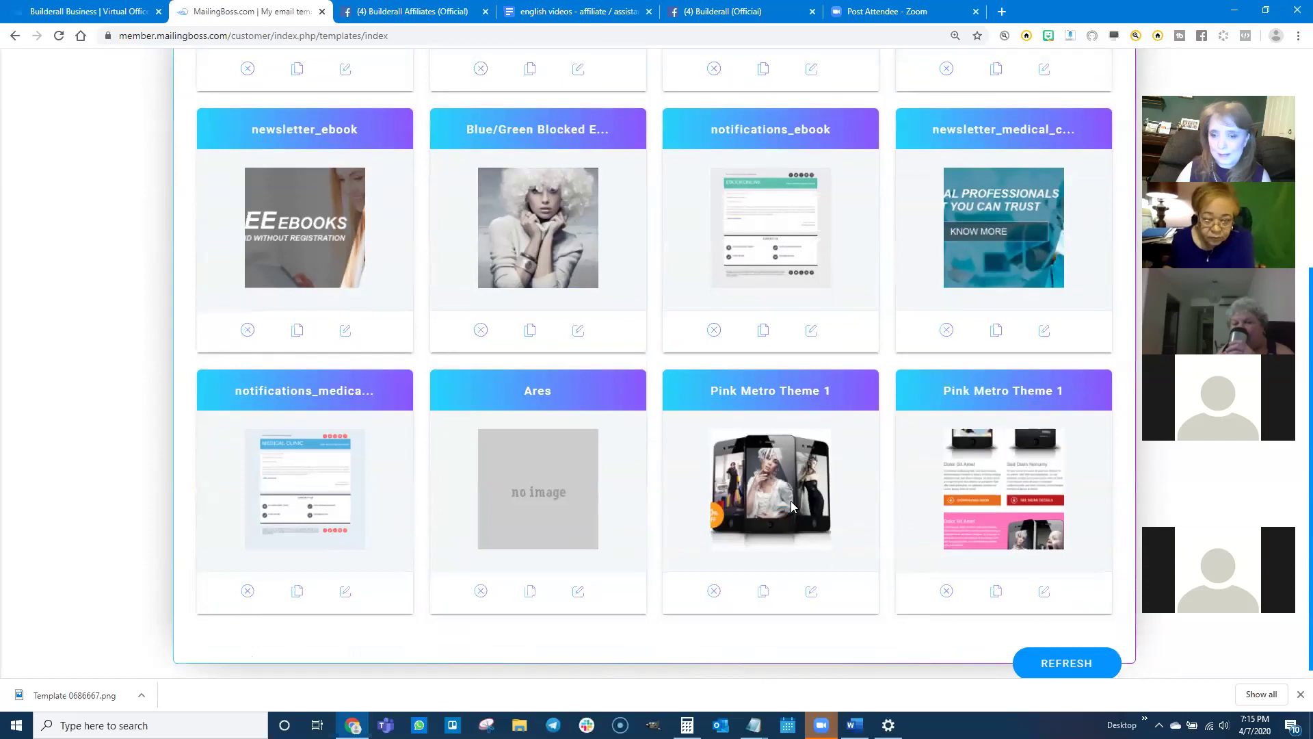
scroll(791, 501, up, 5)
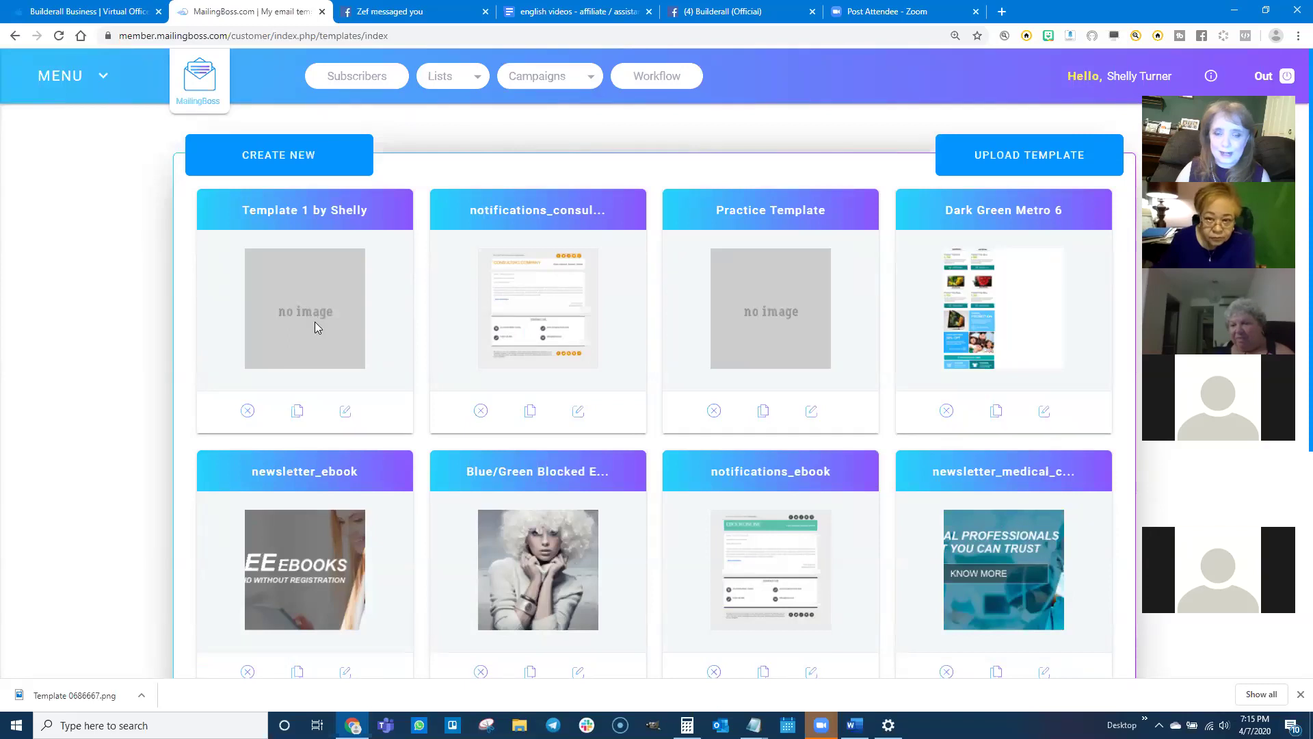
- Open the first saved template in the editor and examine its title, image and text blocks down to the unsubscribe footer
click(345, 412)
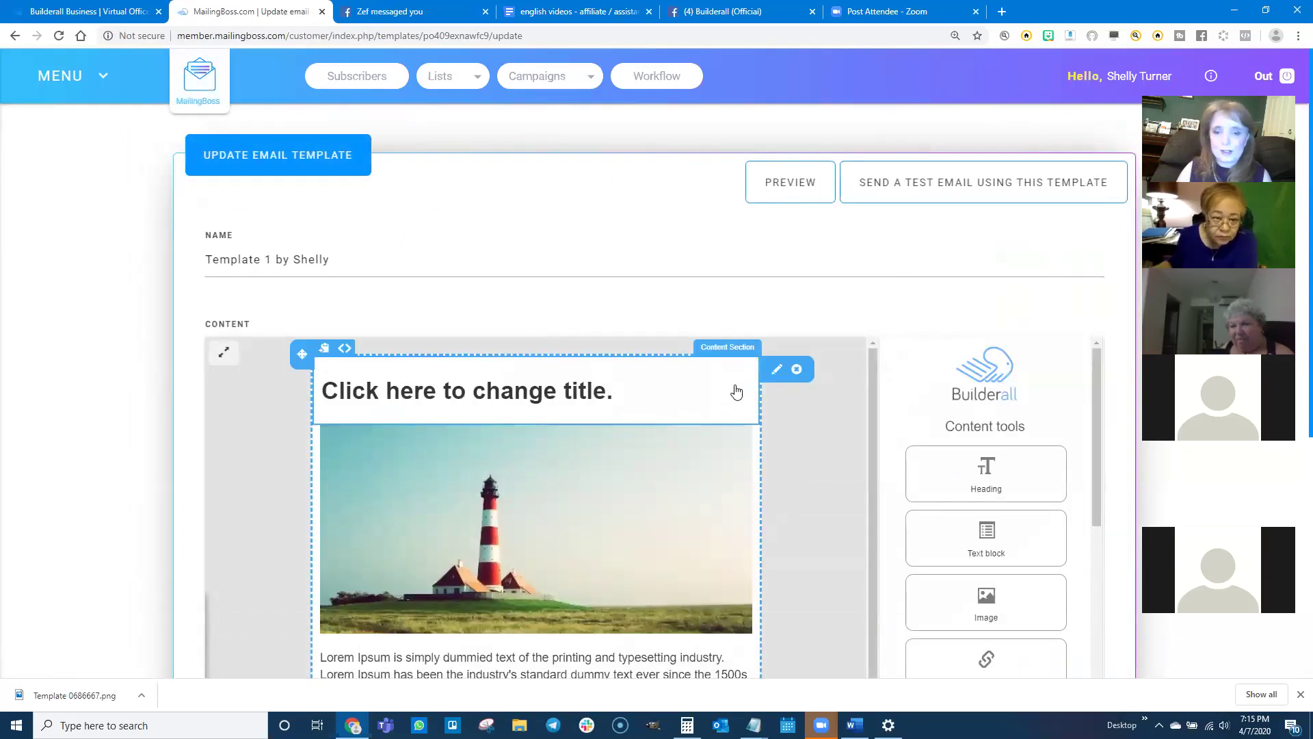
scroll(917, 520, down, 1)
scroll(773, 510, down, 2)
scroll(469, 401, up, 2)
scroll(1115, 535, down, 4)
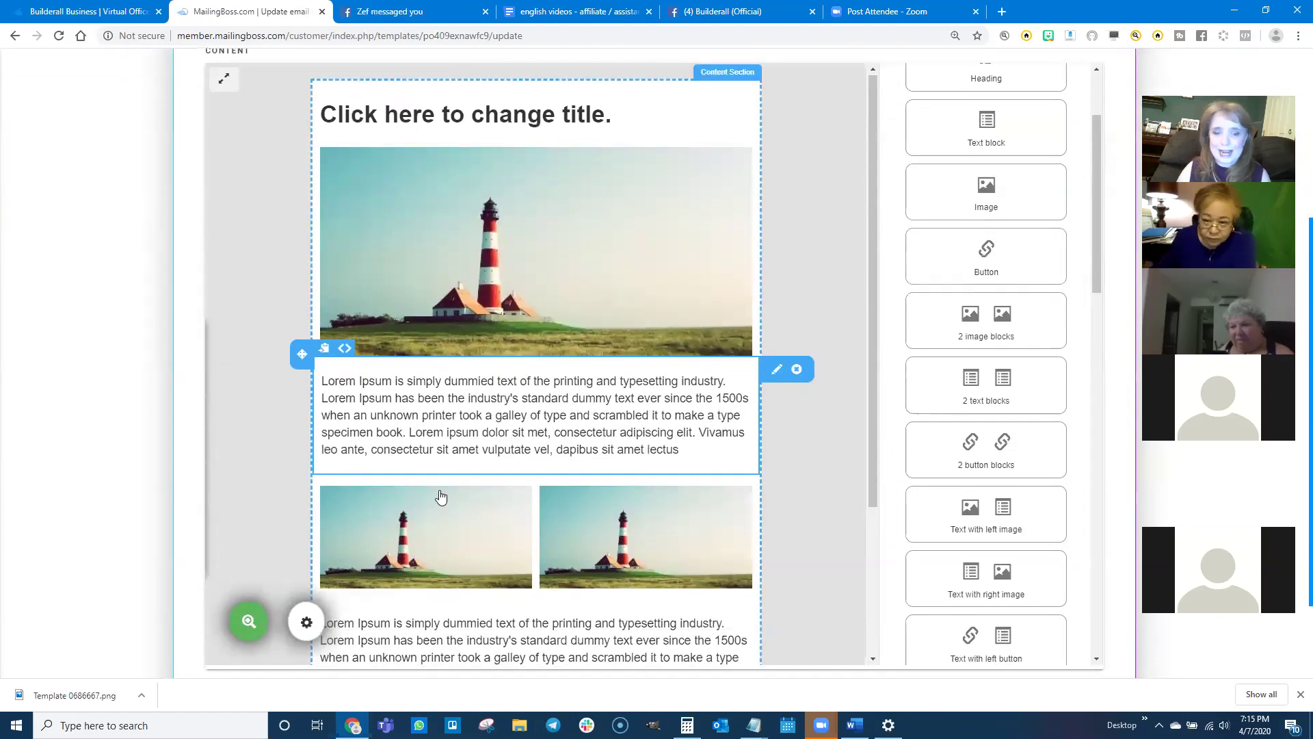
scroll(545, 622, down, 3)
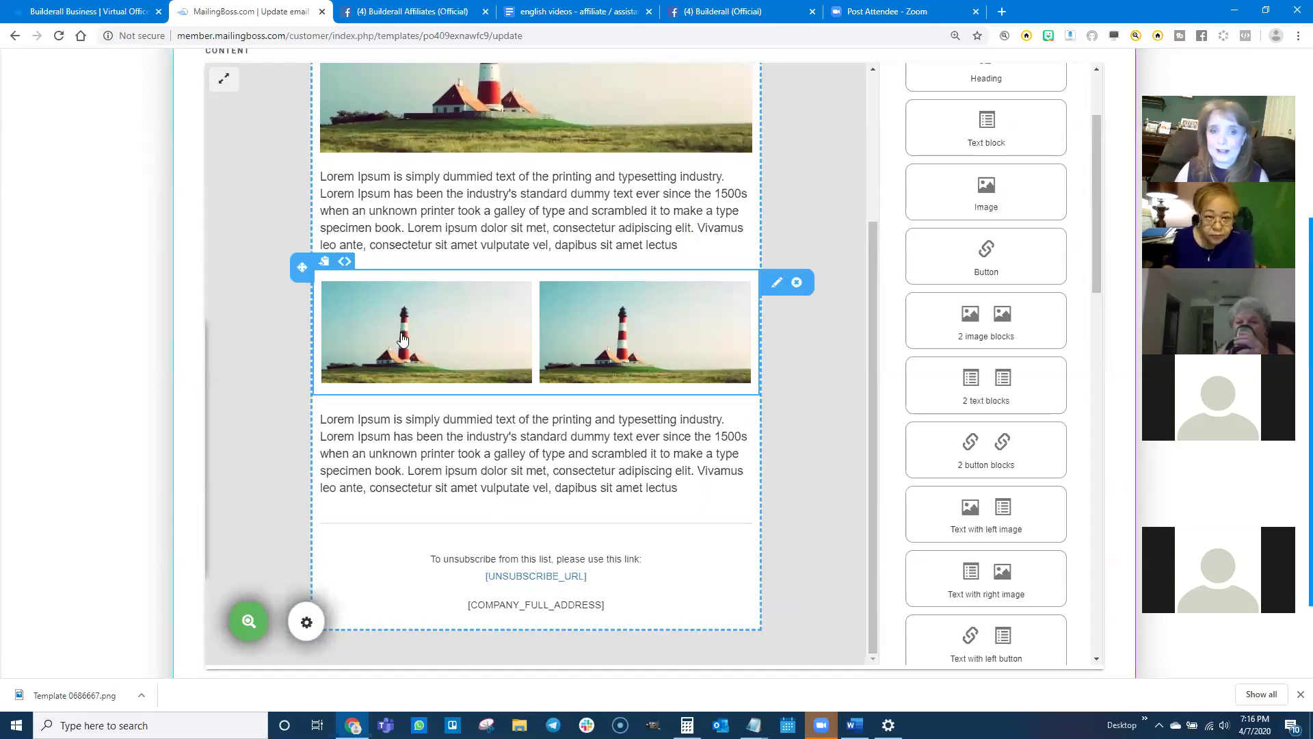
scroll(444, 224, up, 3)
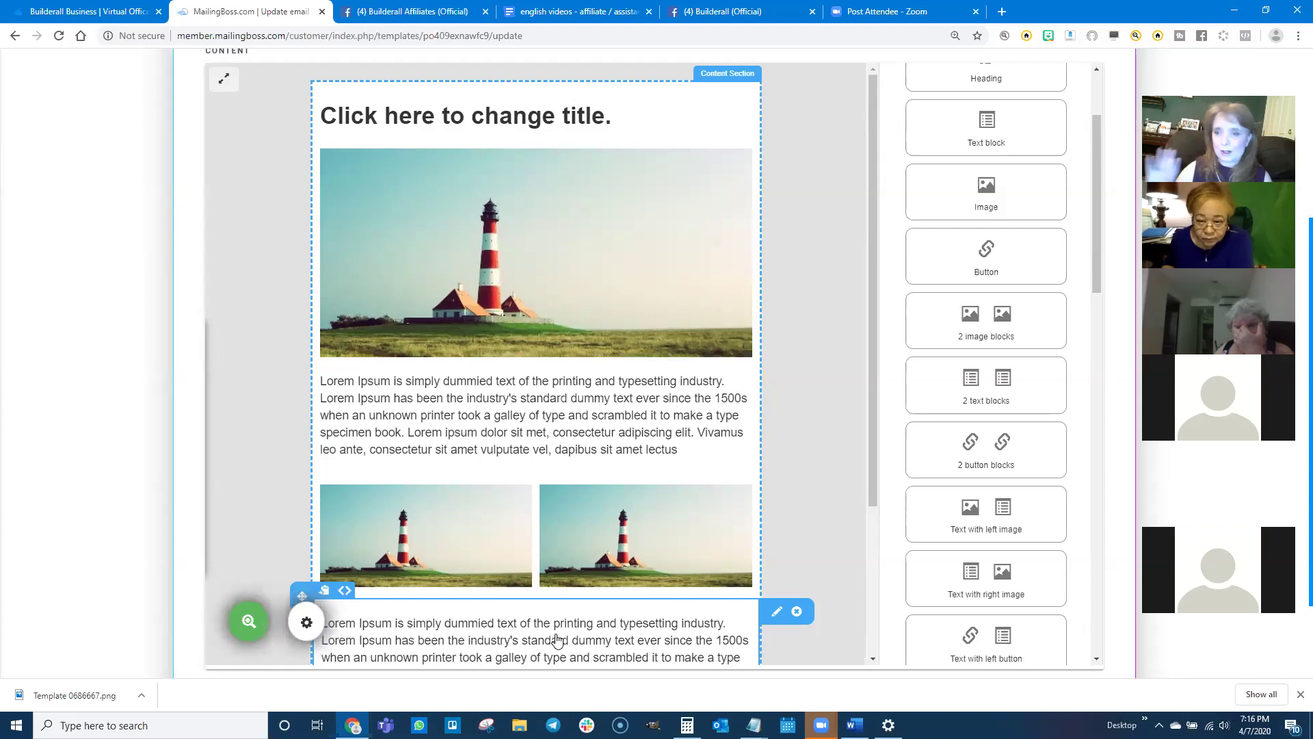
scroll(14, 214, up, 4)
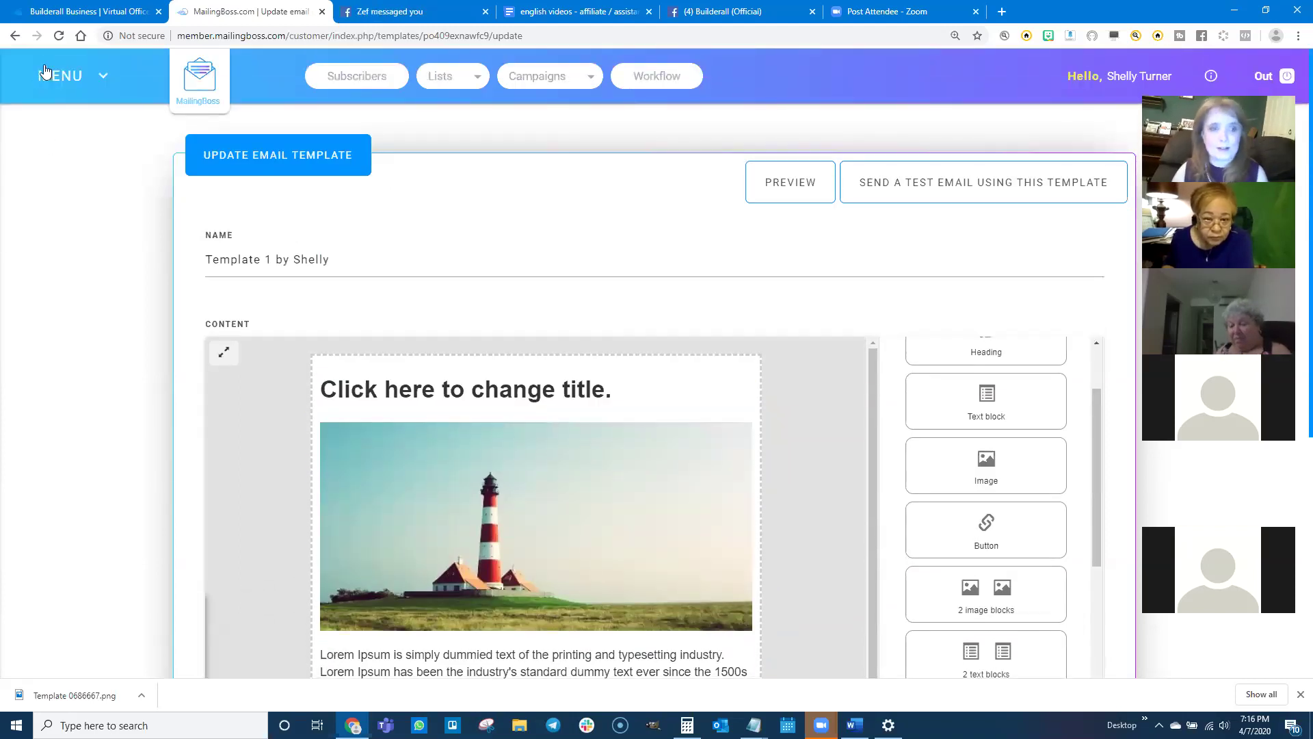
- Return to the saved email templates and open the notifications_consulting template for editing
click(57, 84)
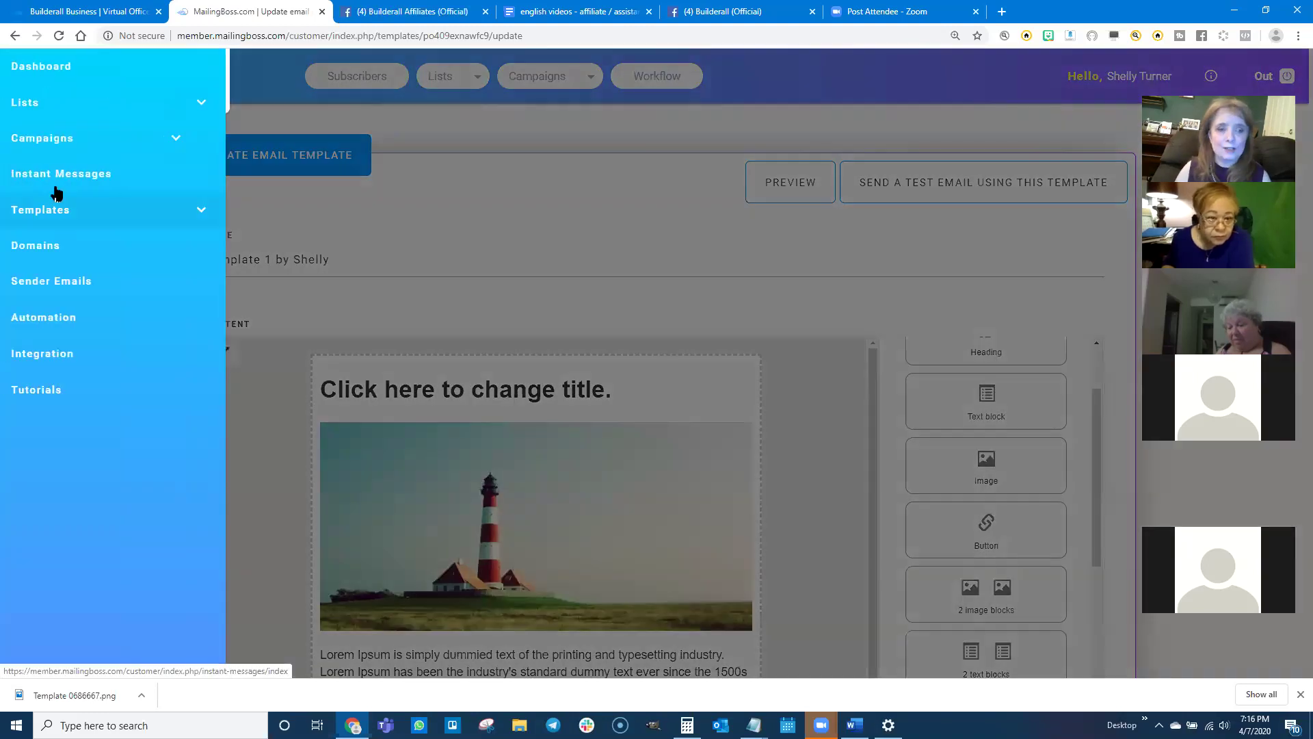
click(48, 215)
click(42, 248)
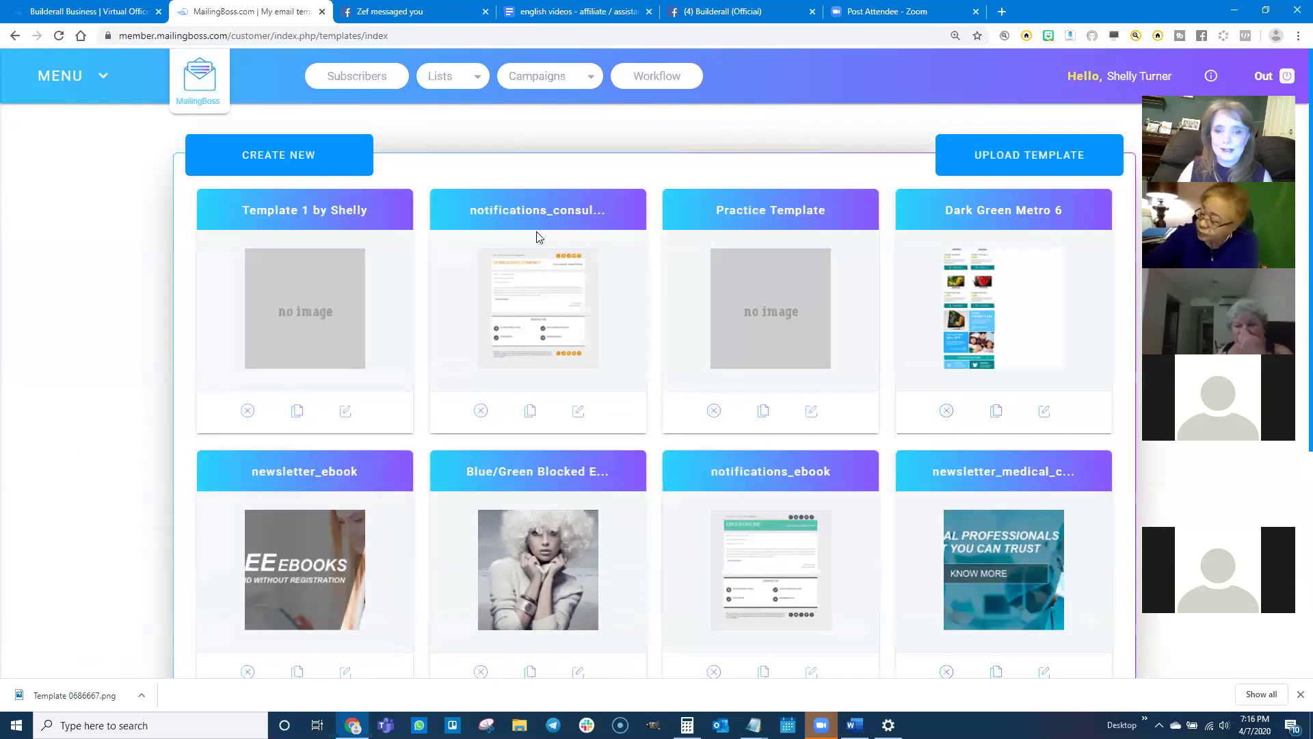
click(578, 412)
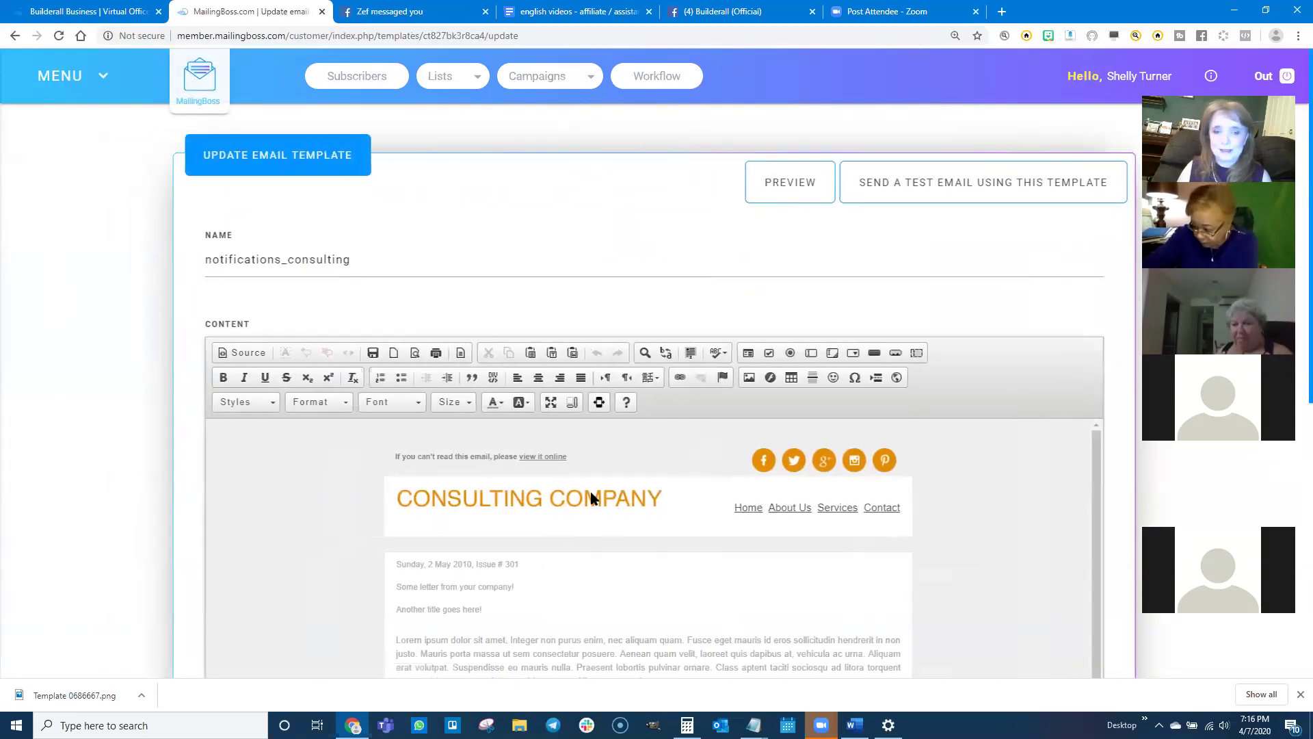
- Examine the consulting template's editable parts: social icons, company heading, body text, contact section and formatting tools
scroll(115, 464, down, 3)
scroll(115, 465, down, 2)
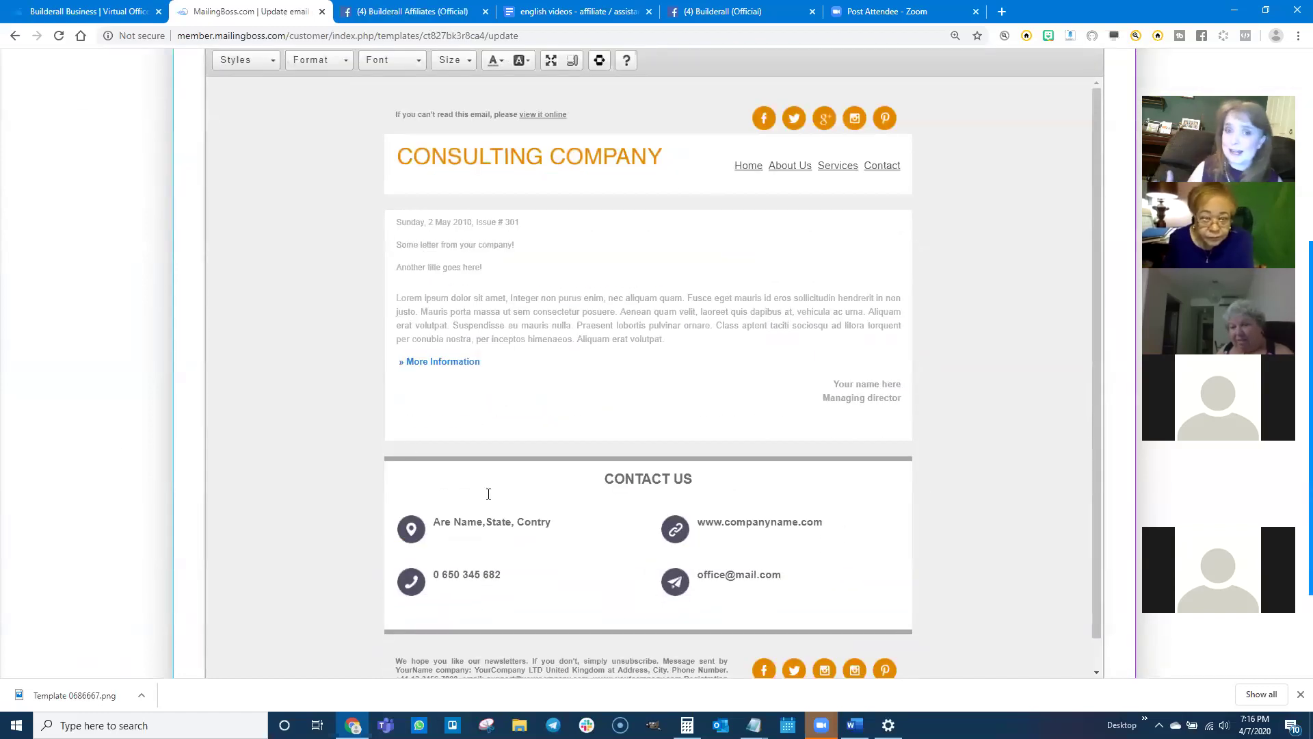
click(764, 119)
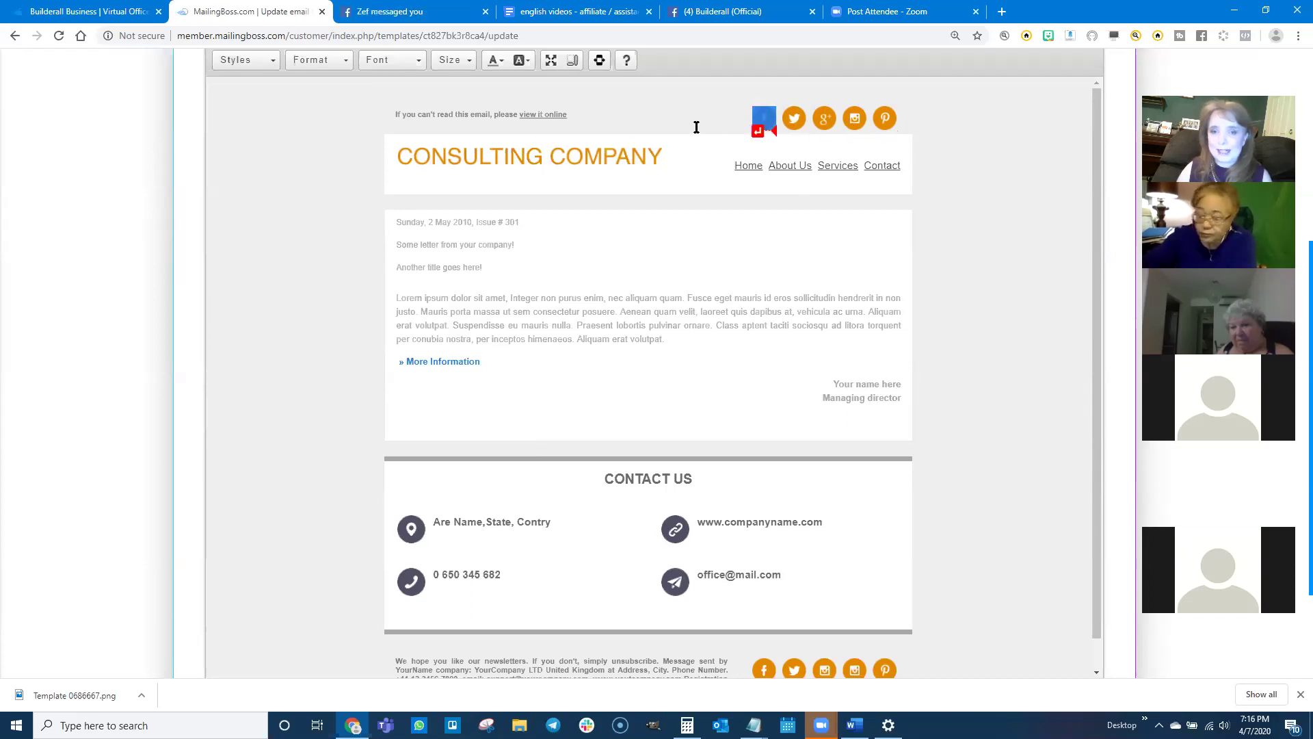
click(505, 156)
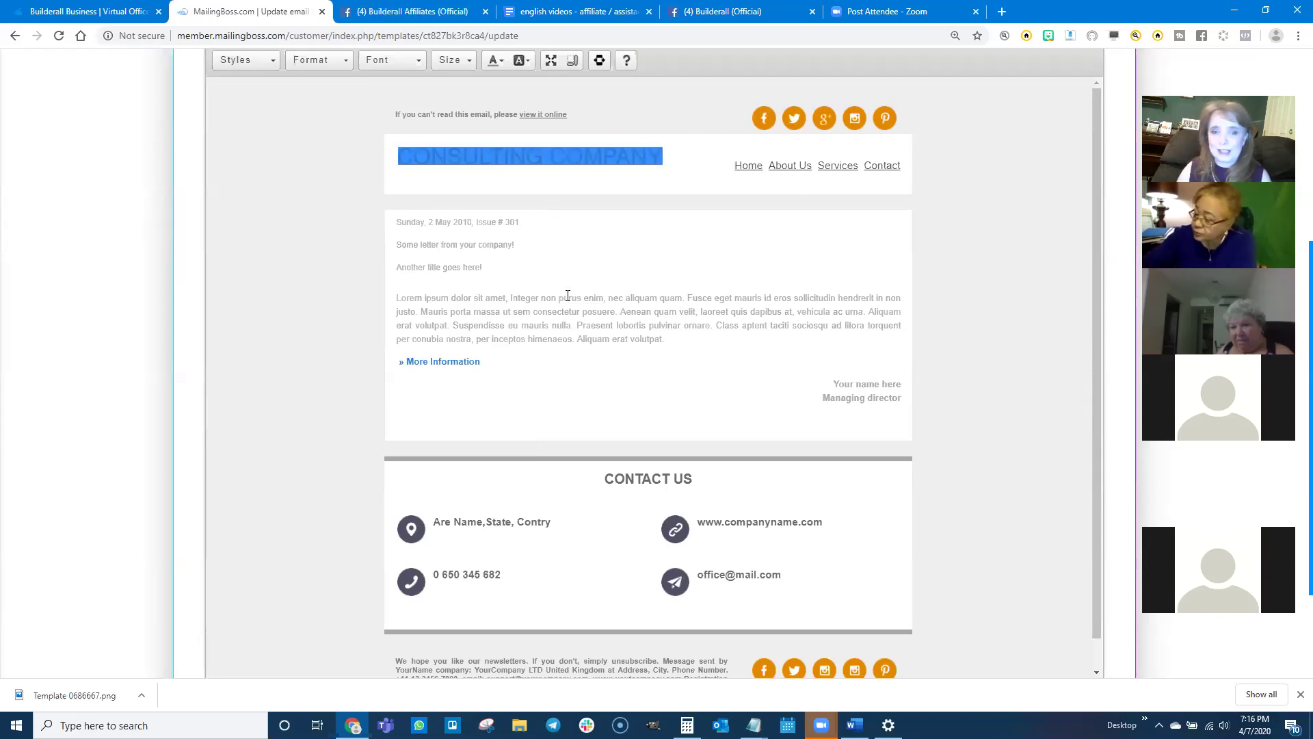
scroll(458, 559, down, 1)
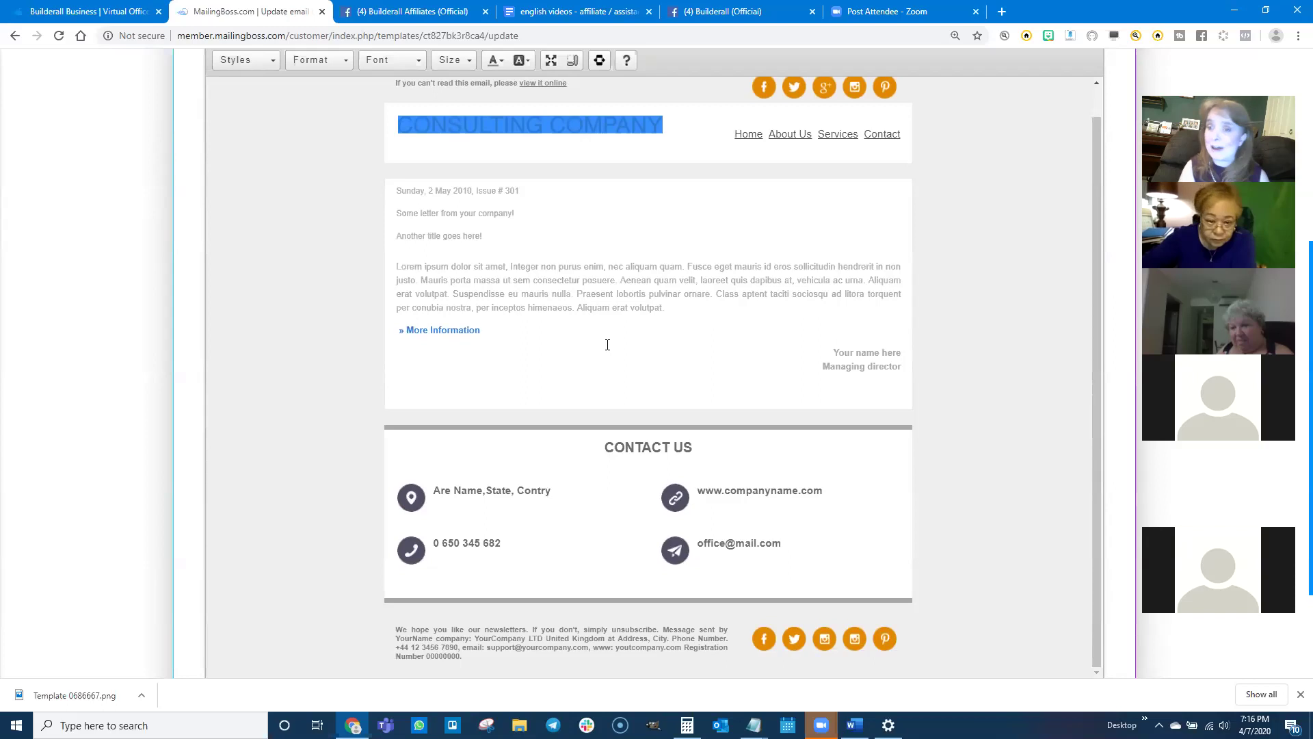
click(326, 220)
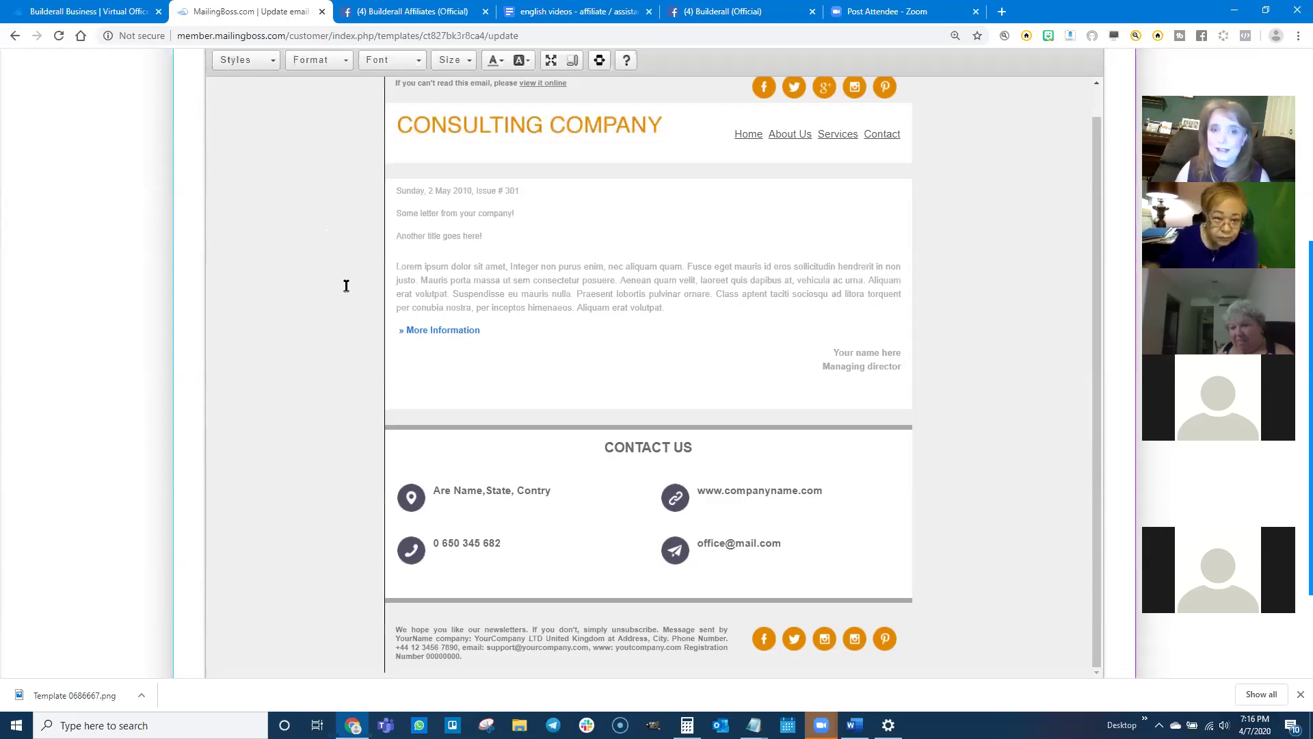
scroll(346, 286, up, 1)
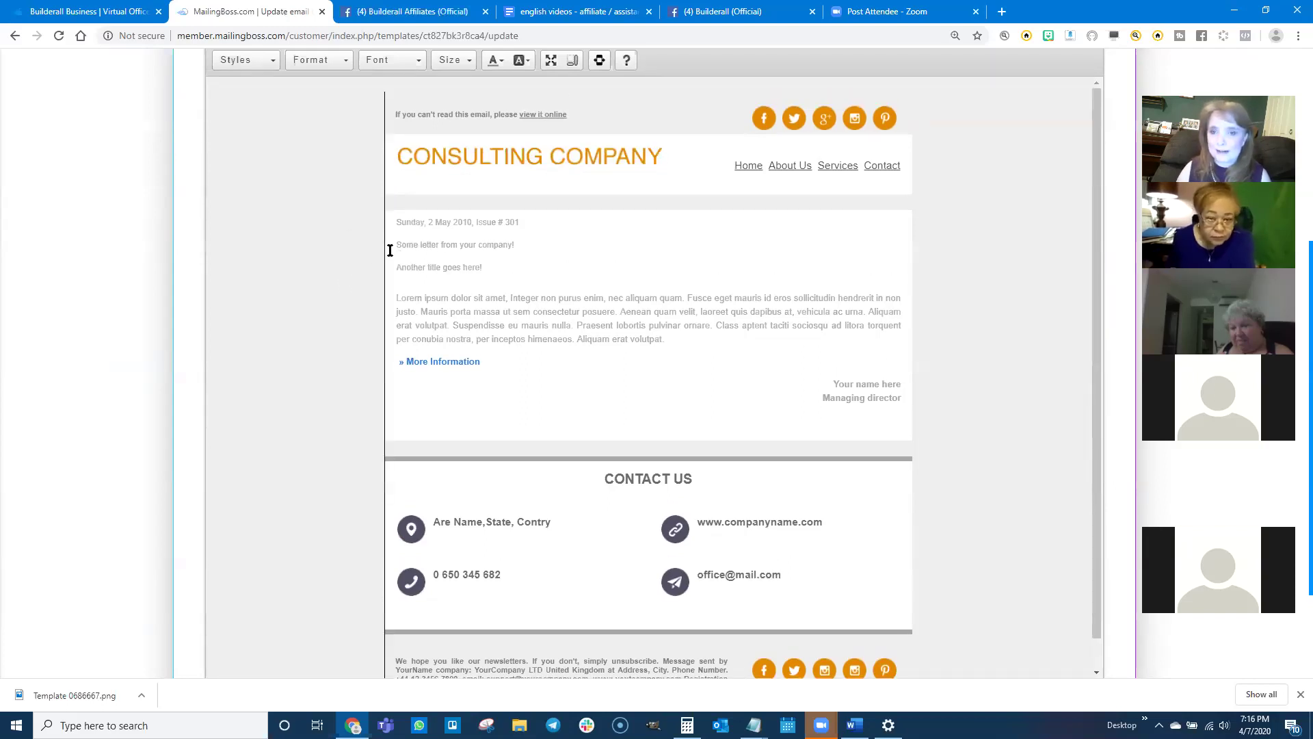
scroll(137, 263, up, 3)
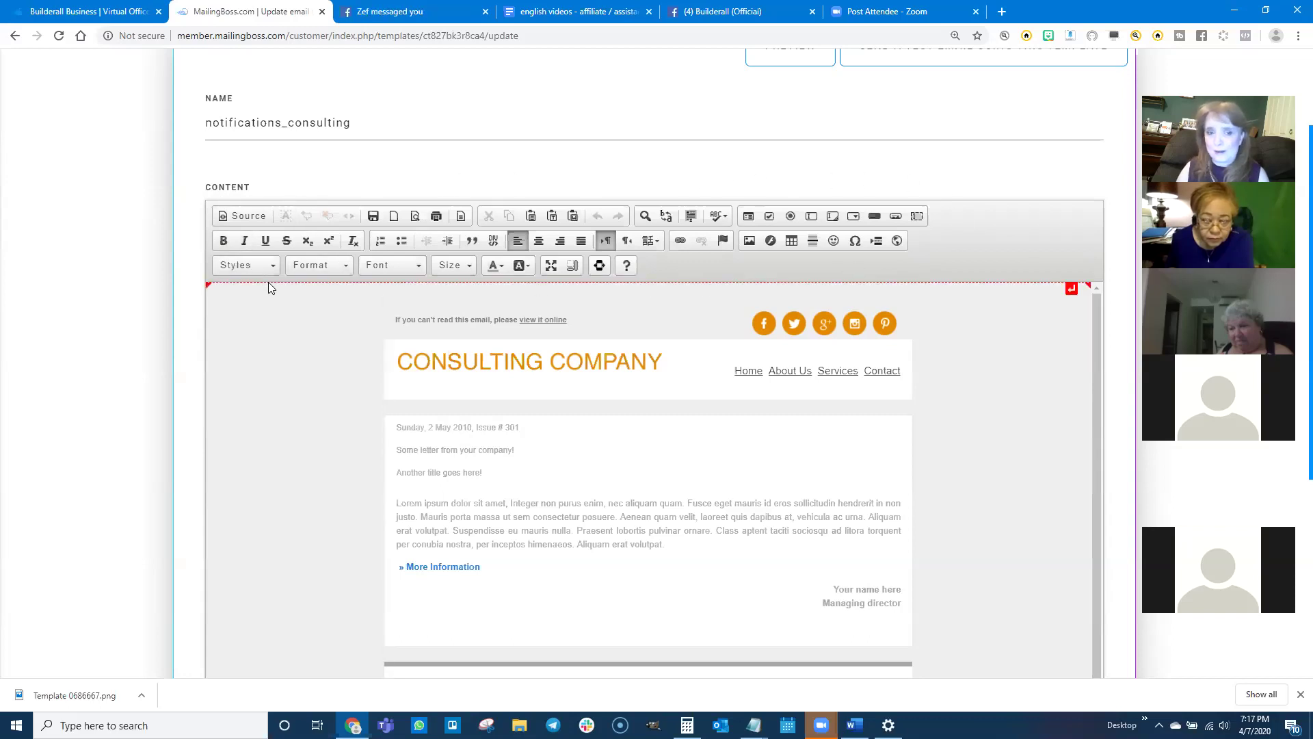
click(506, 503)
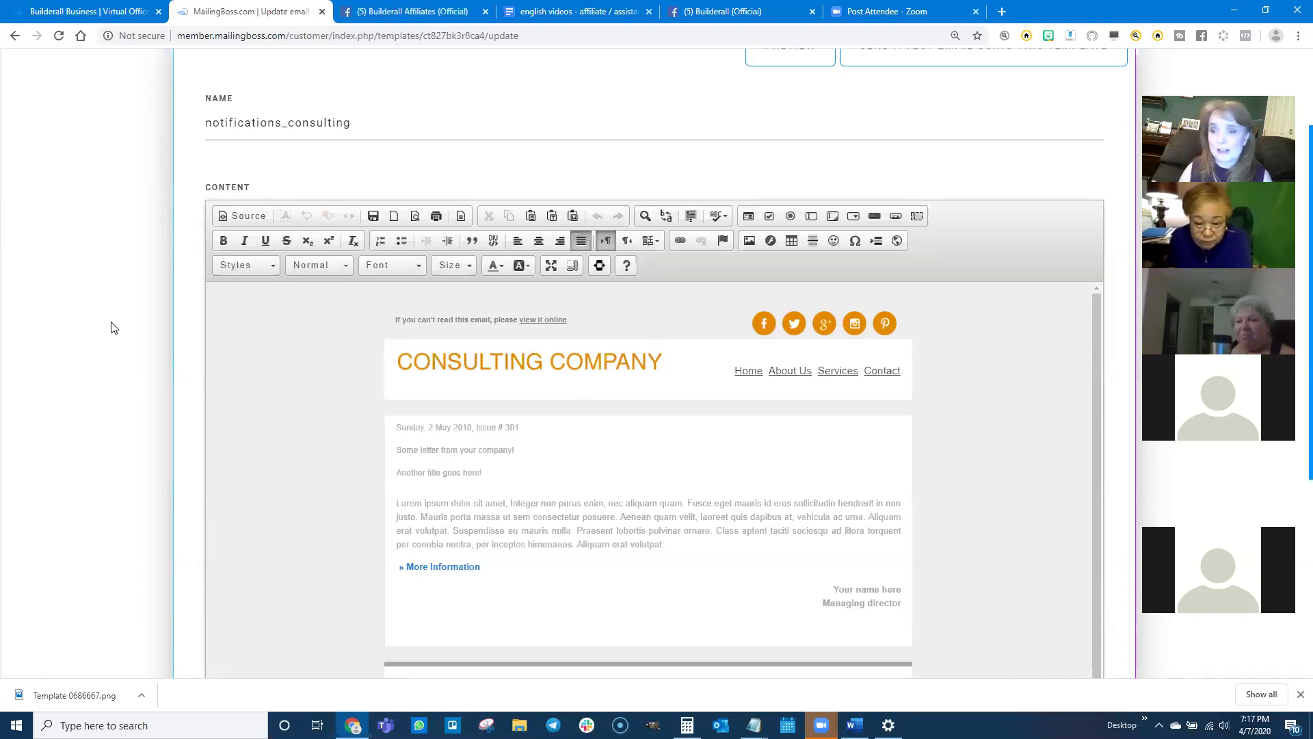
- Open the email templates gallery and look through the importable templates on its first page
scroll(133, 224, up, 2)
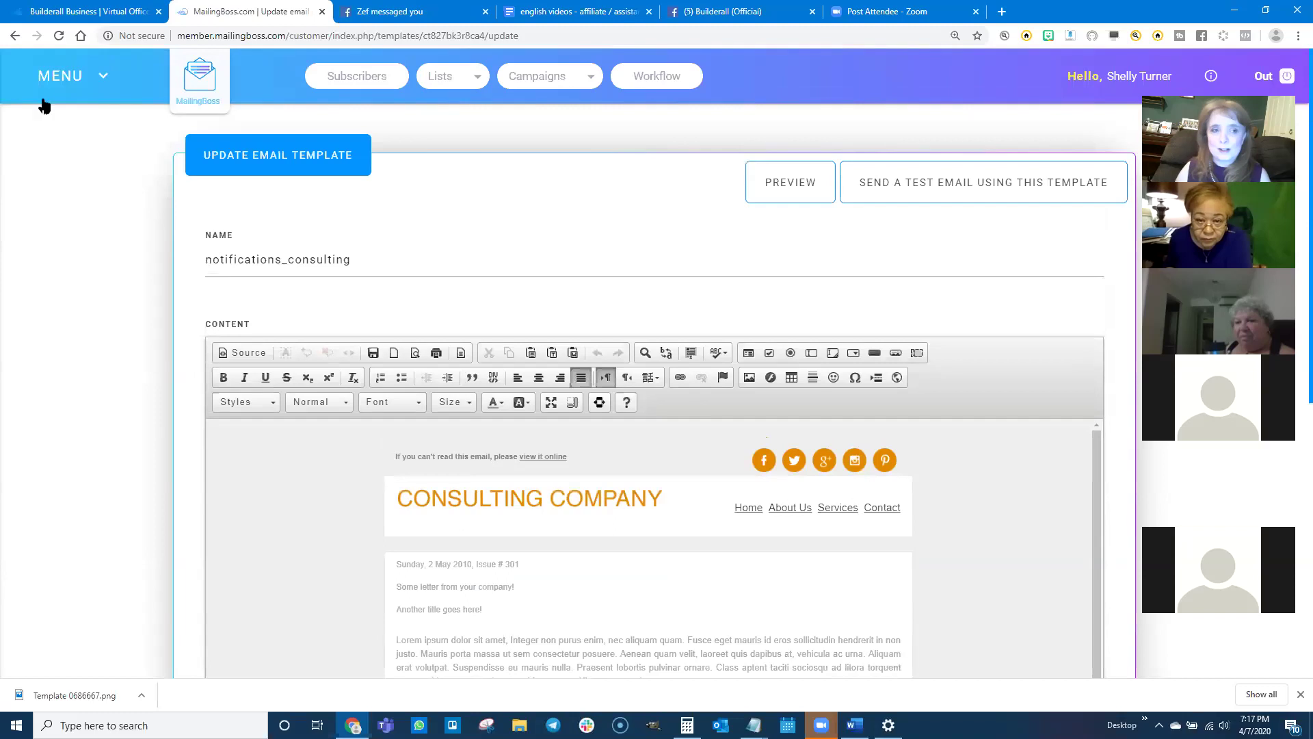
click(55, 80)
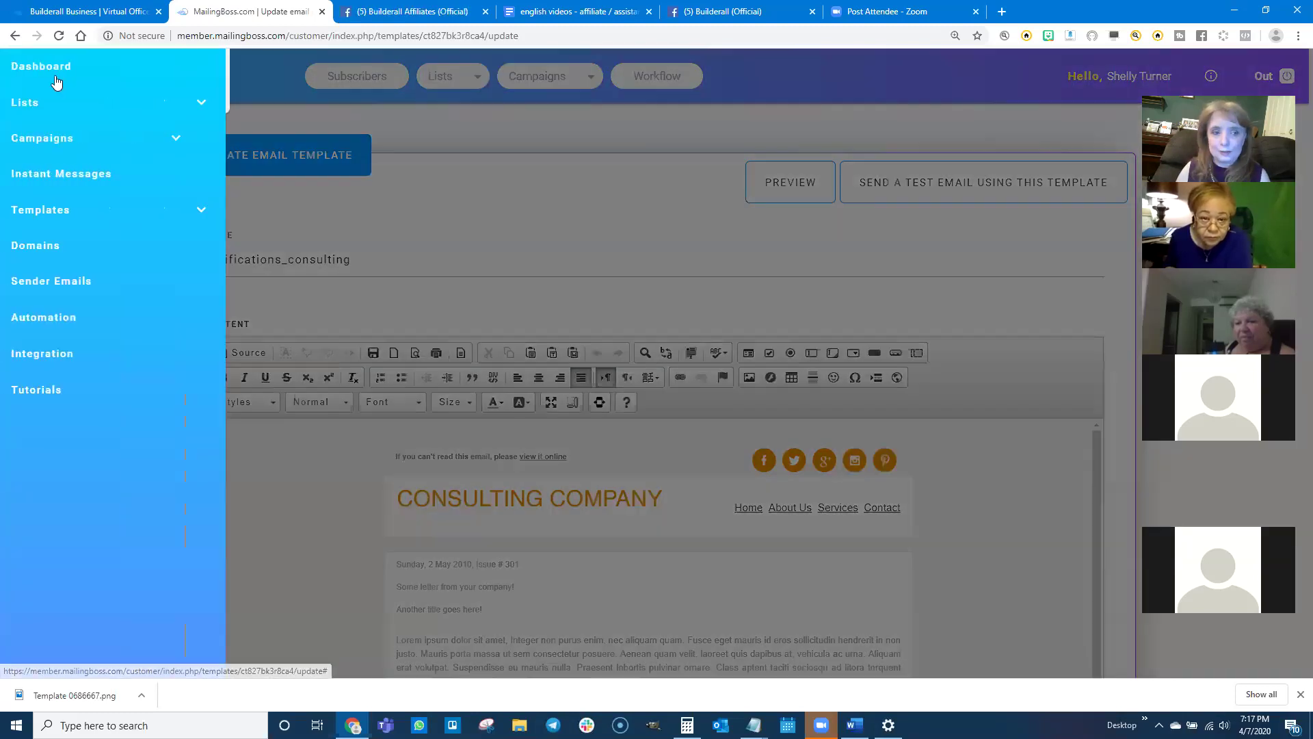
click(32, 211)
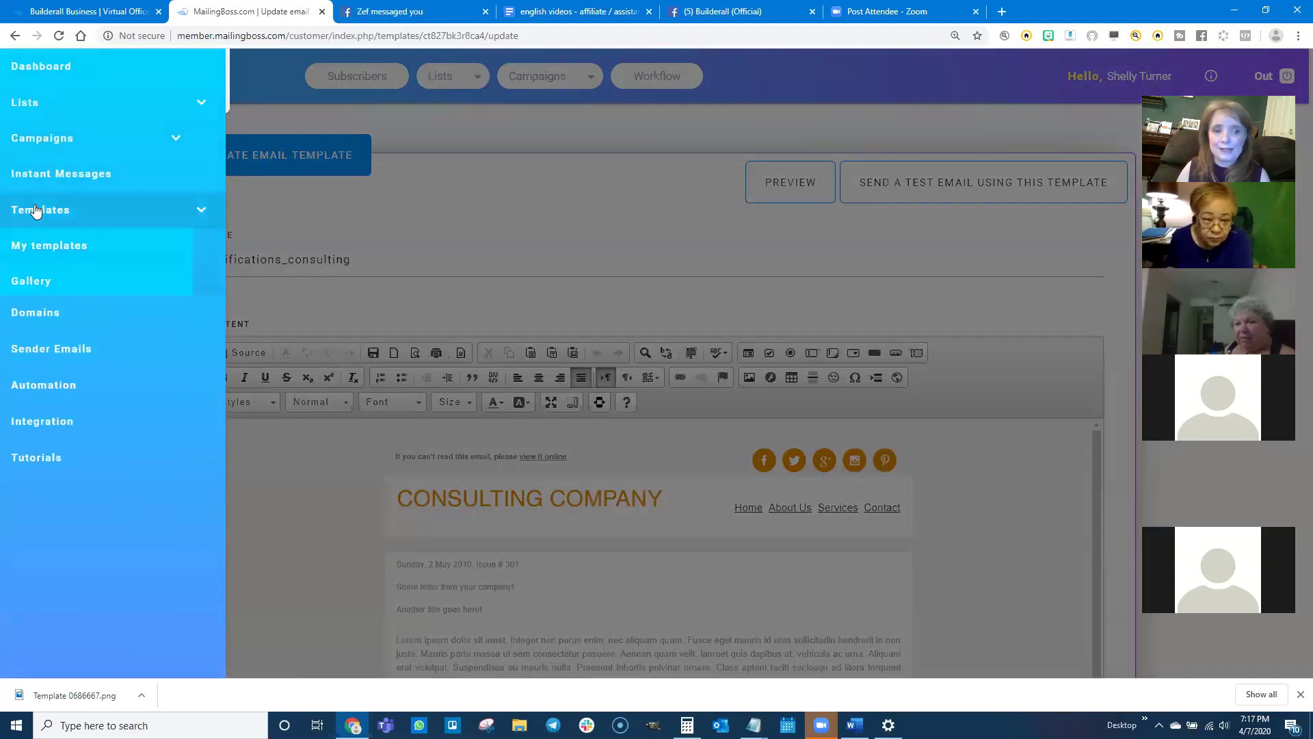
click(37, 286)
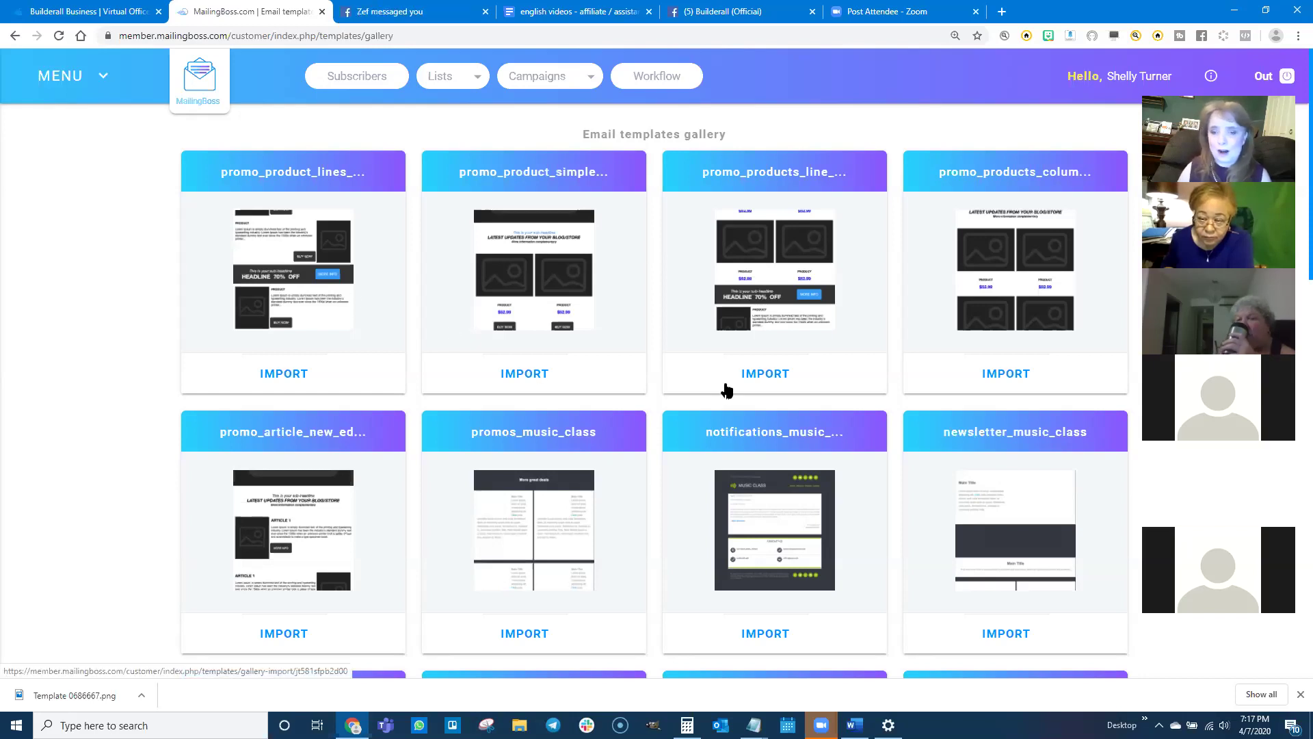
scroll(727, 390, down, 7)
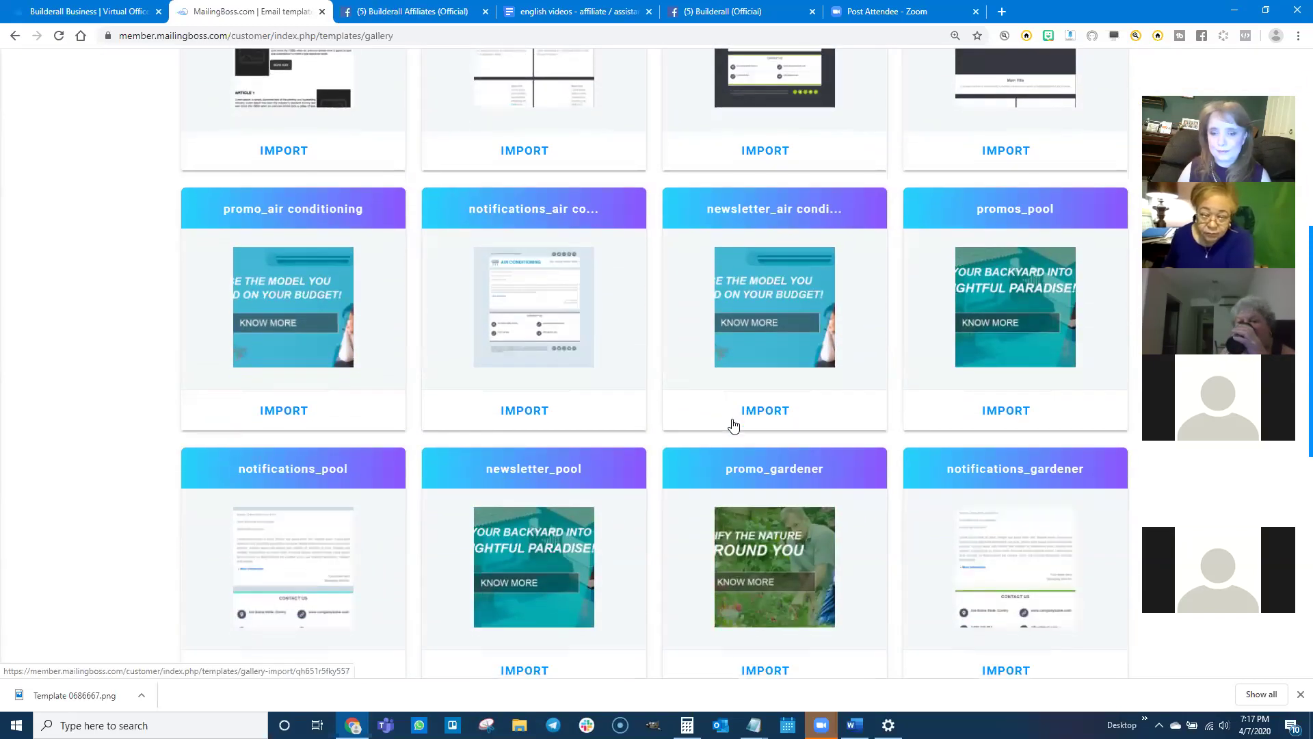
scroll(734, 425, down, 9)
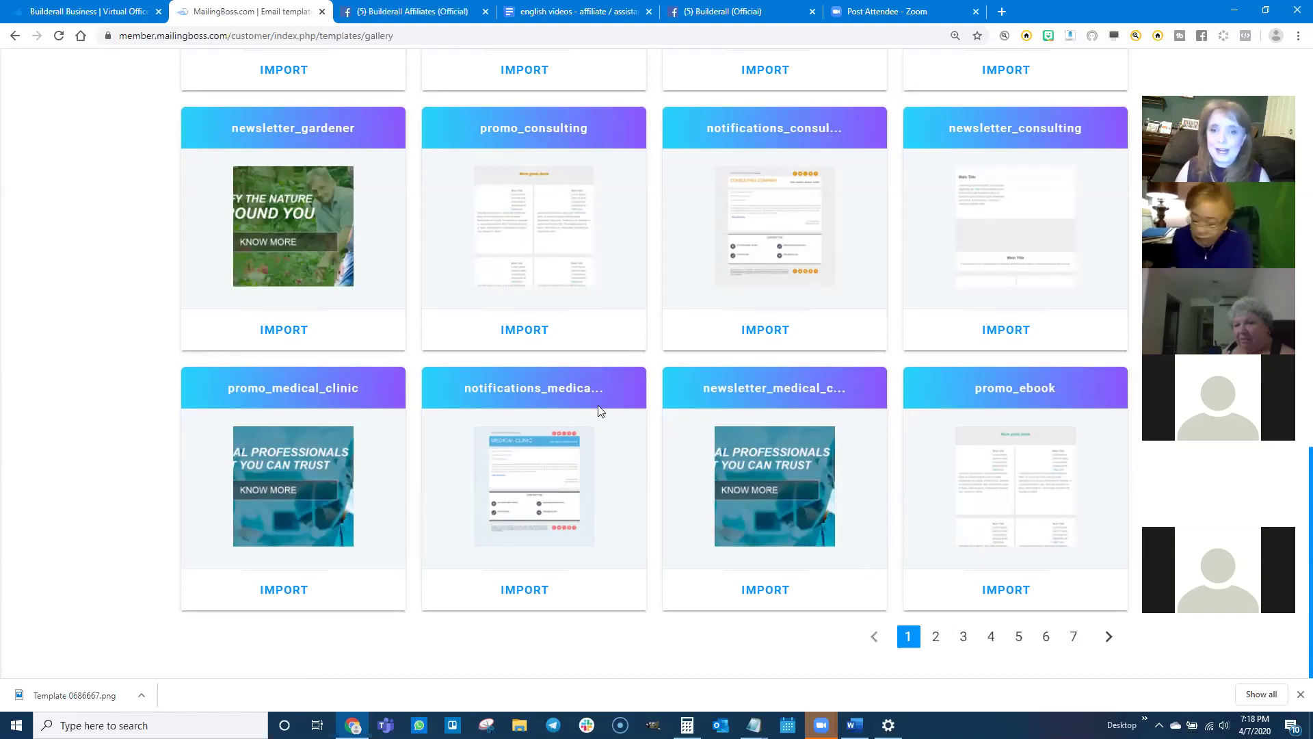
- Preview the notifications_consulting gallery template in a maximized window, and close the preview
scroll(792, 408, up, 1)
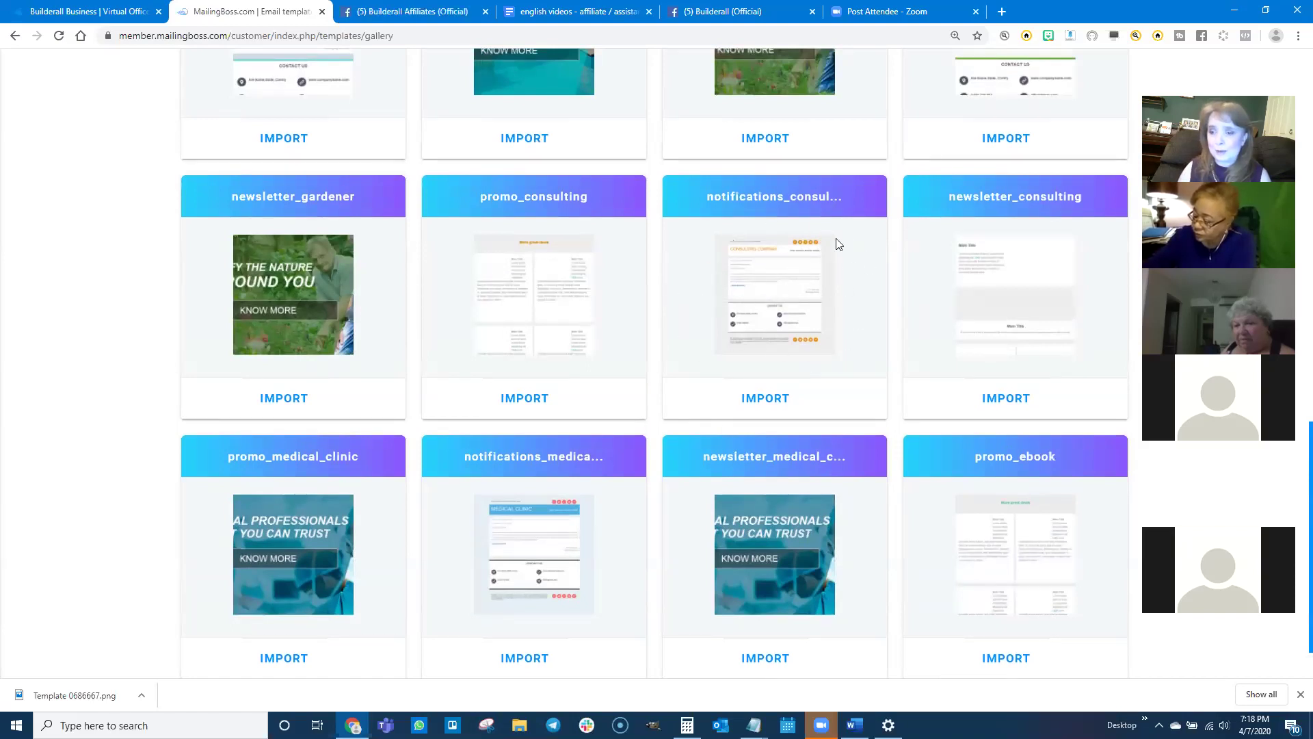
click(780, 286)
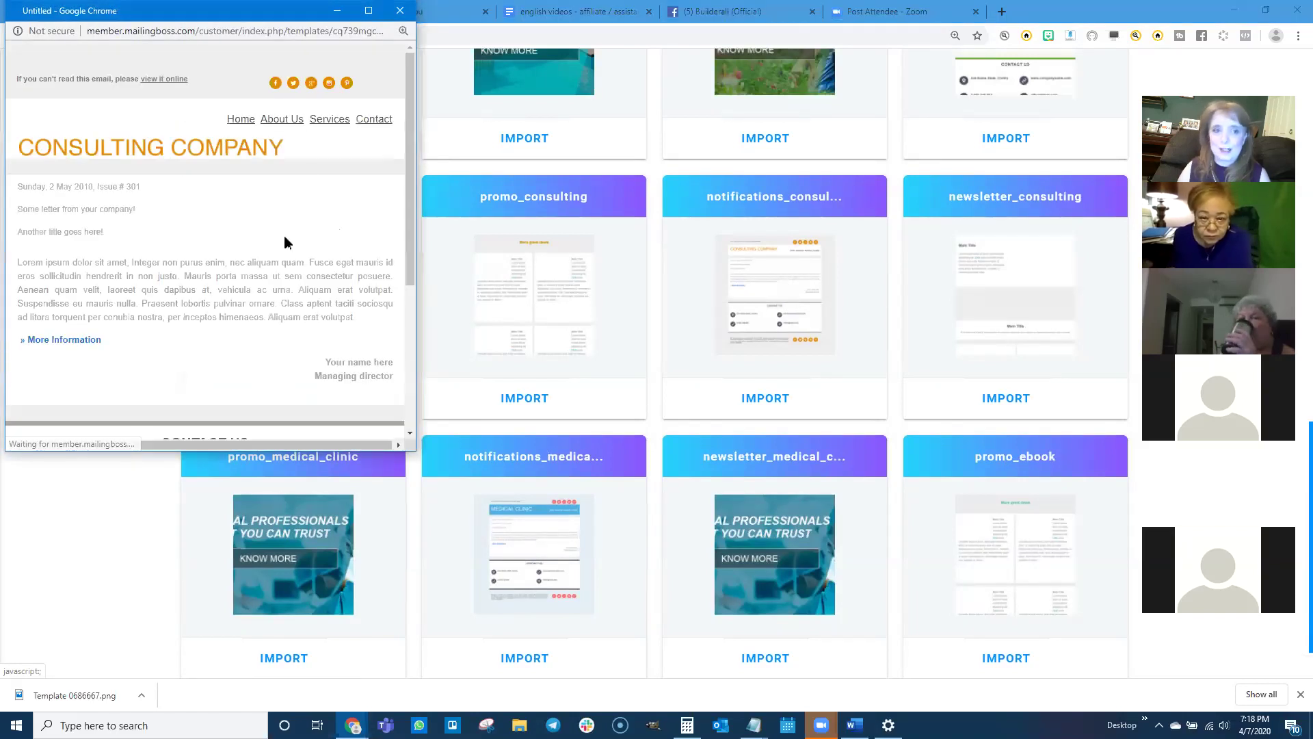
click(368, 10)
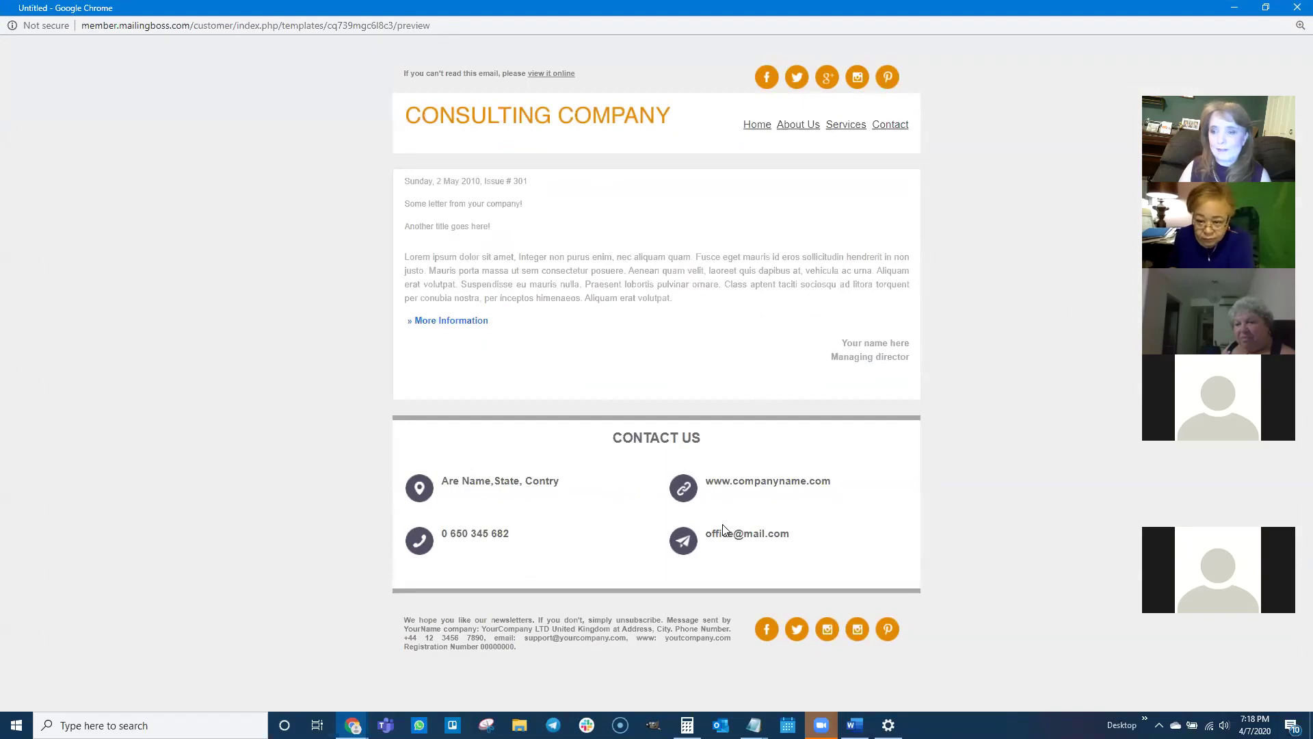
click(1296, 8)
- Preview the promo_gardener gallery template and examine its full layout from the header to the contact footer
scroll(781, 352, up, 4)
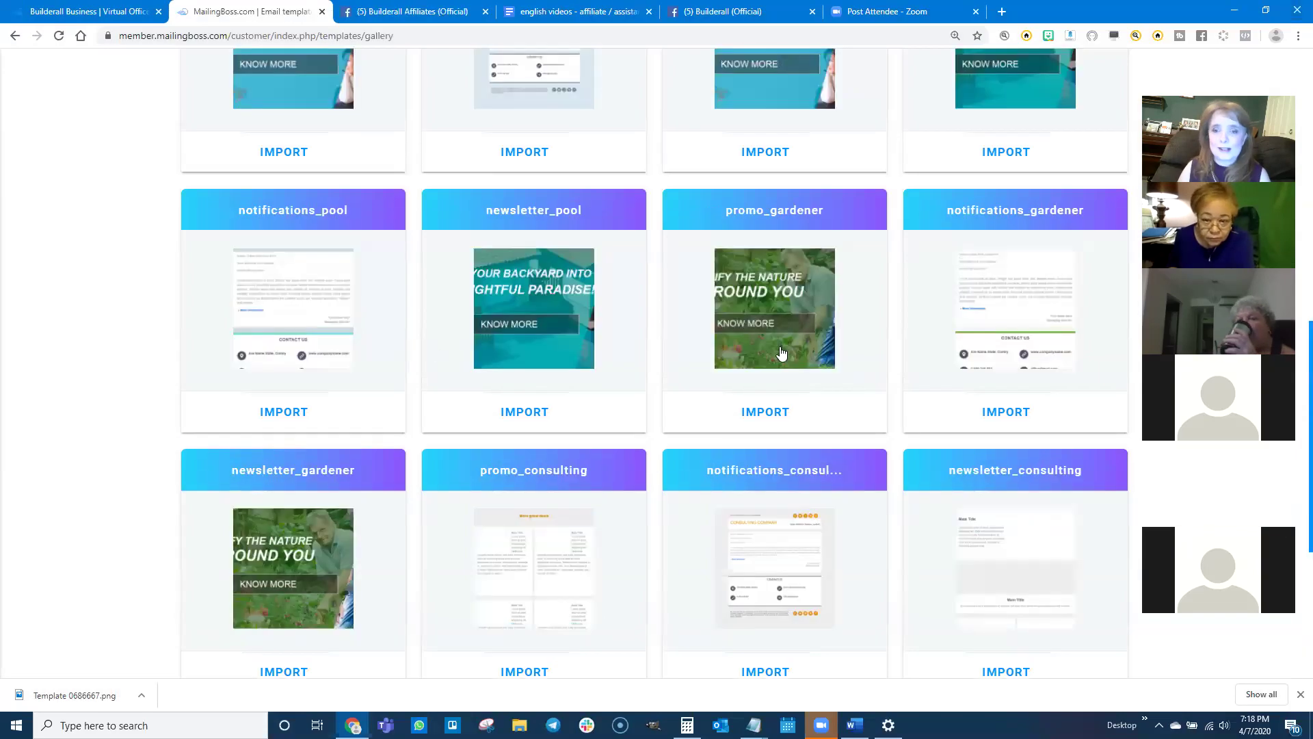
click(766, 306)
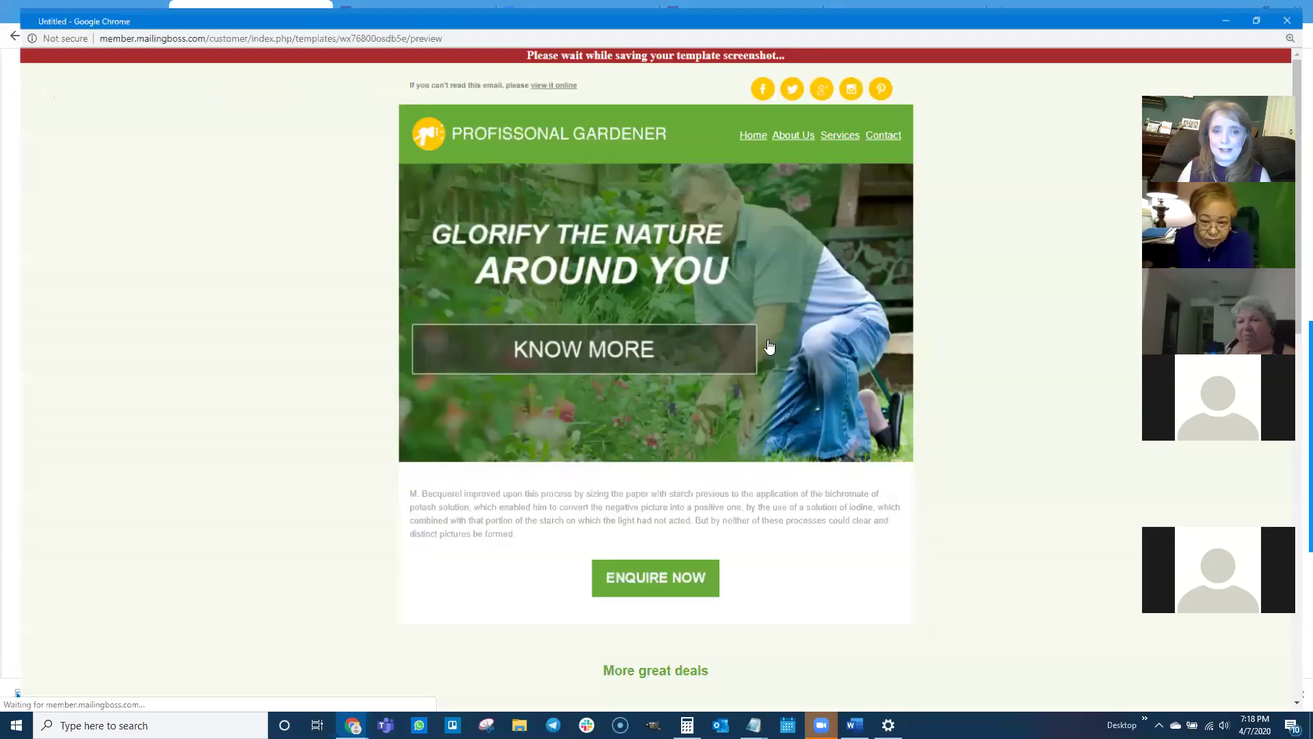
scroll(563, 470, down, 5)
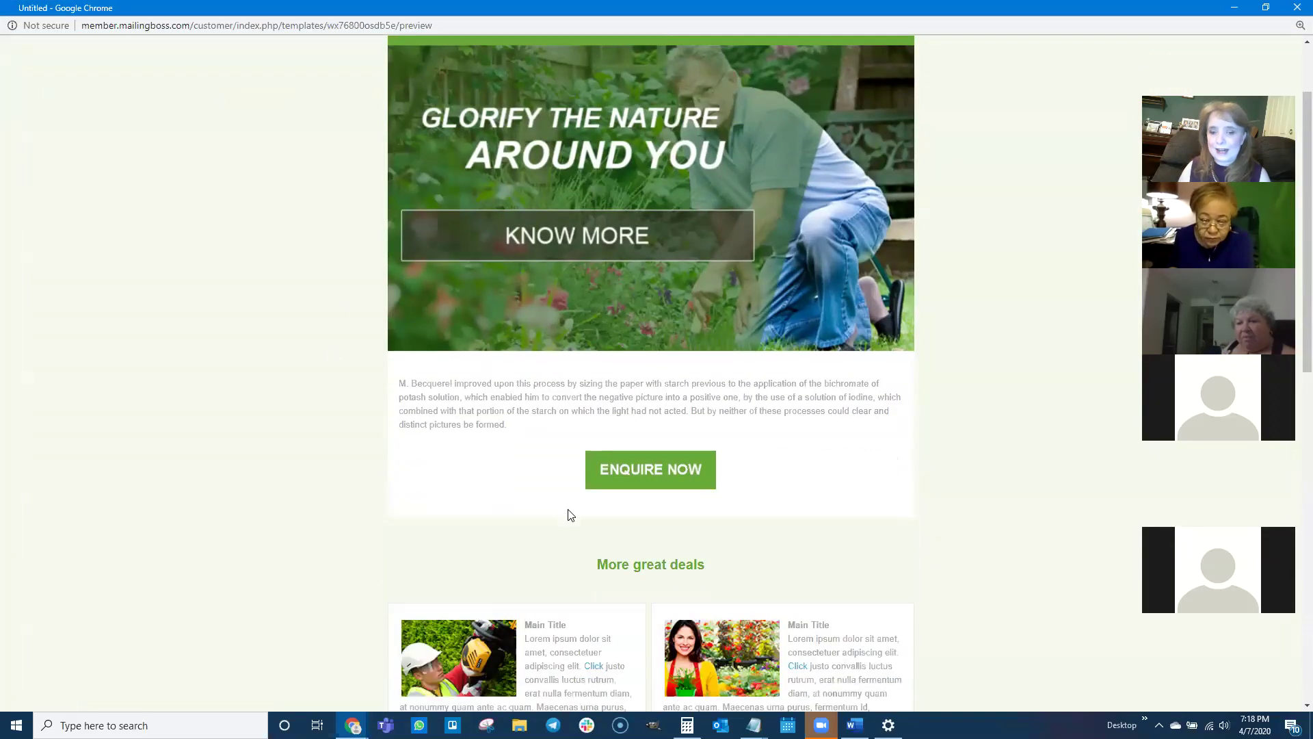
scroll(573, 535, down, 8)
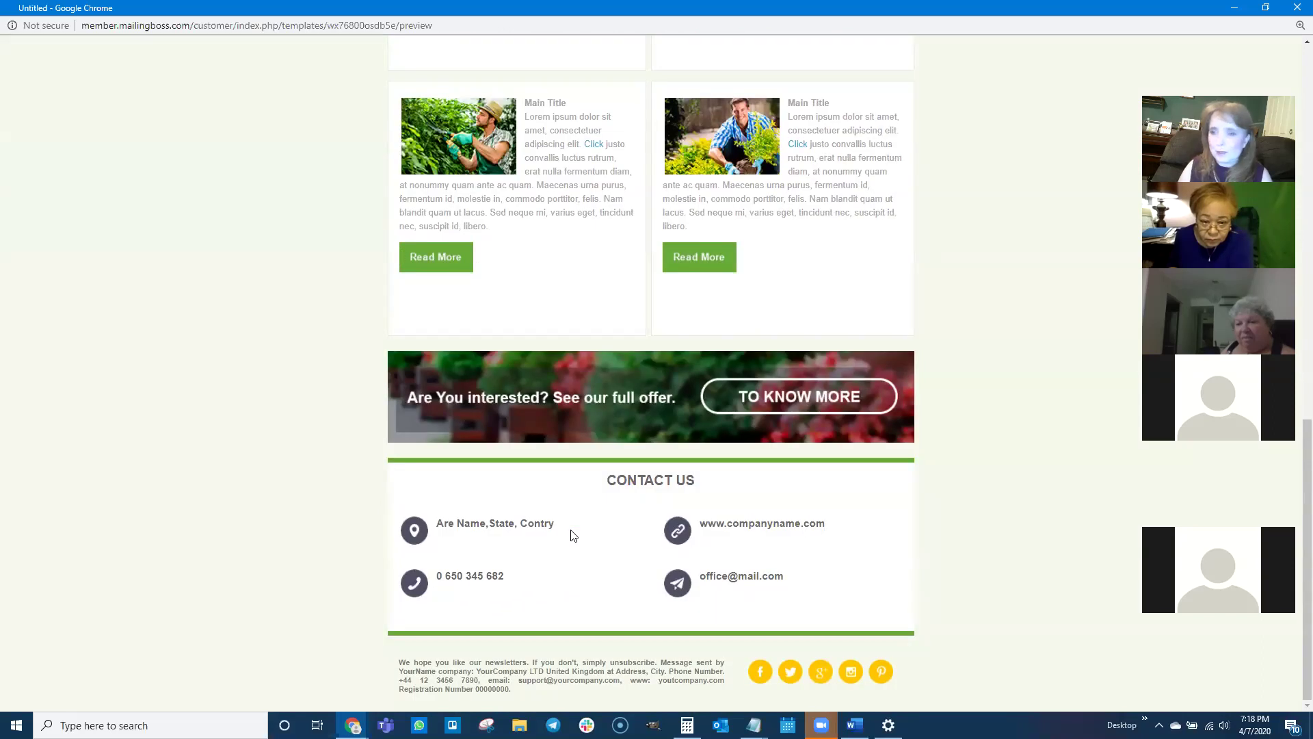
scroll(573, 535, up, 12)
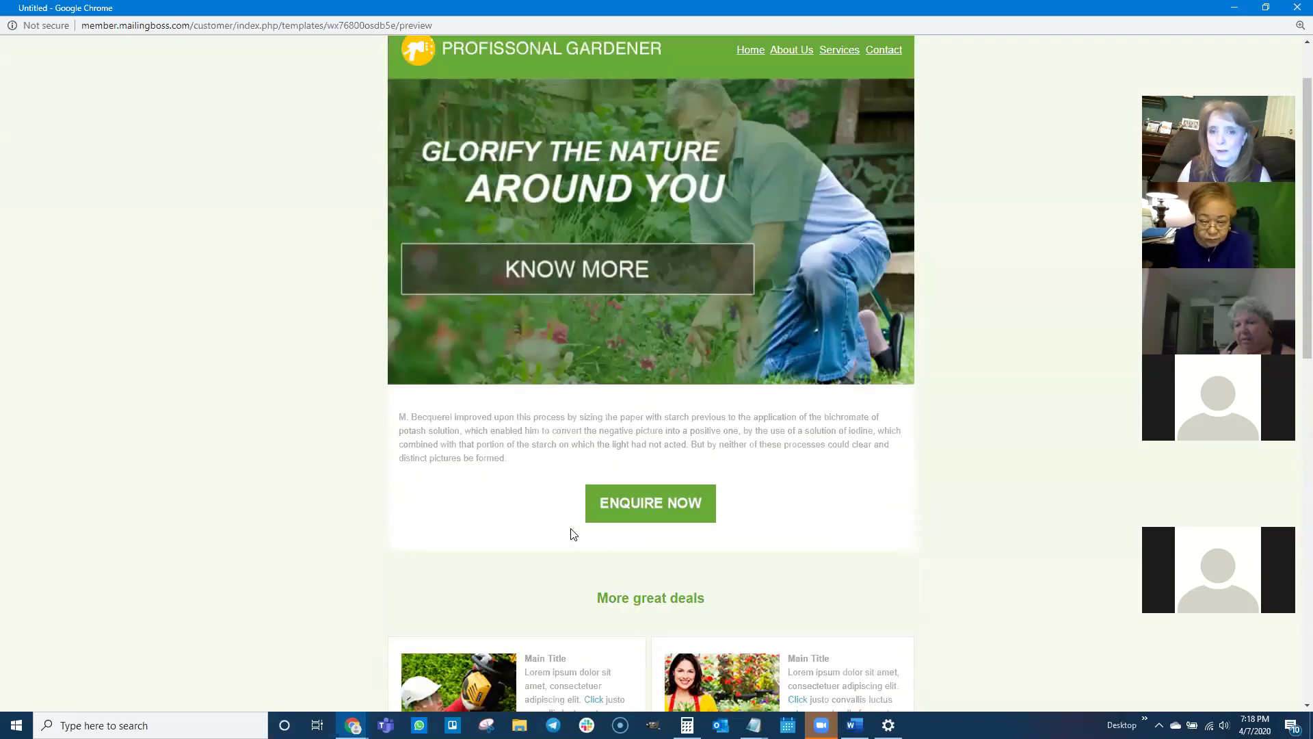
- Close the promo_gardener preview and return to the music class templates in the gallery
scroll(573, 534, up, 2)
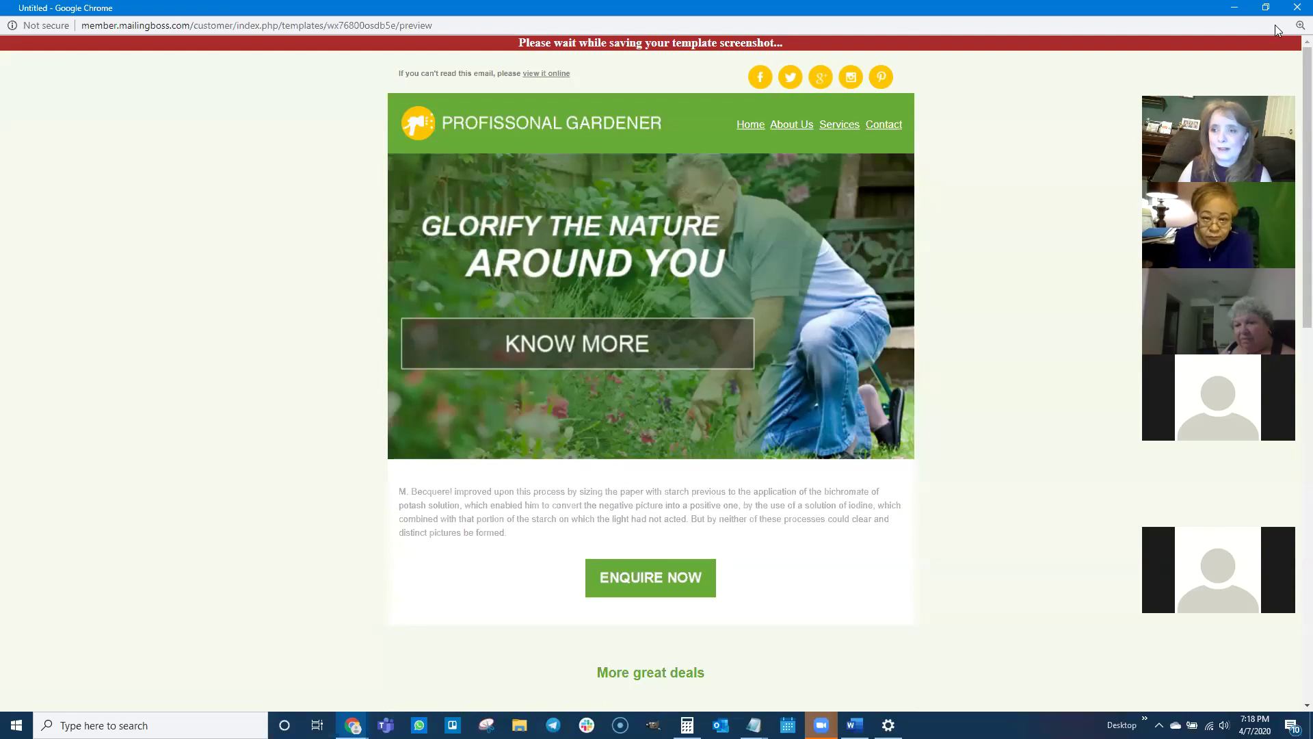
scroll(500, 435, up, 4)
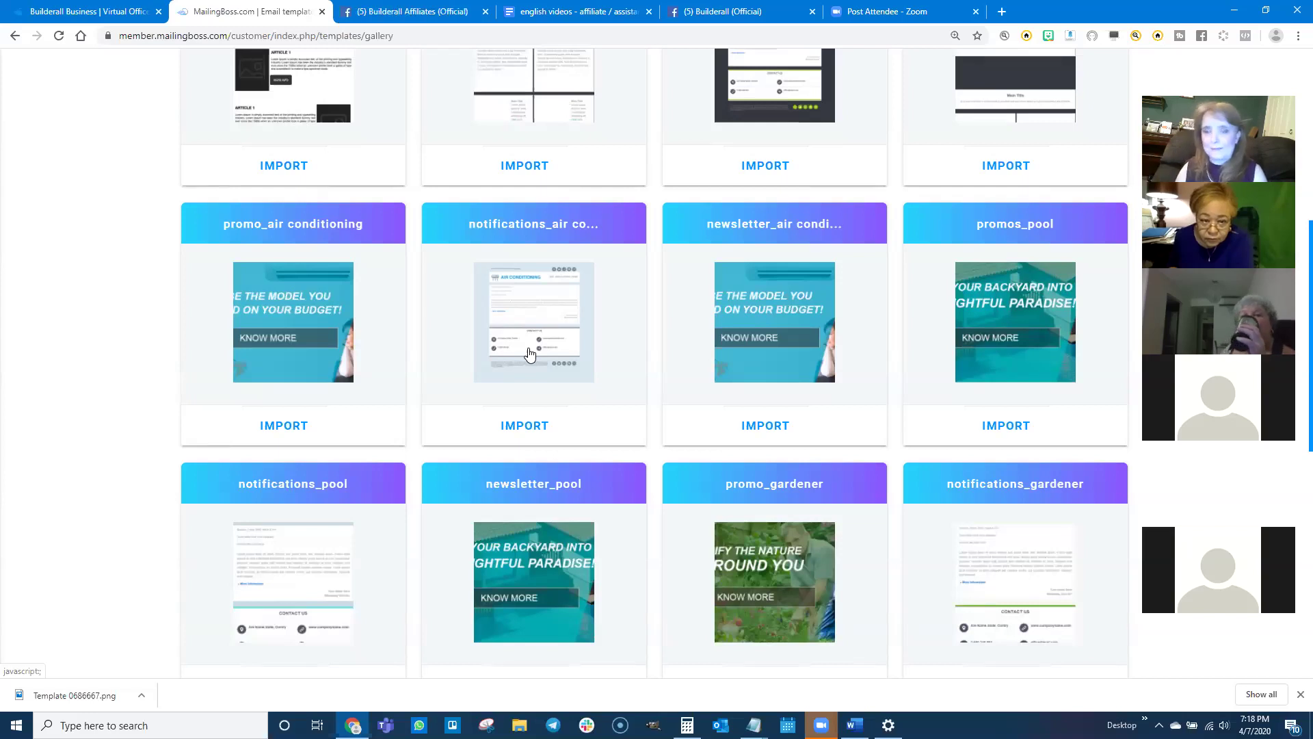
scroll(536, 248, up, 2)
scroll(537, 255, up, 1)
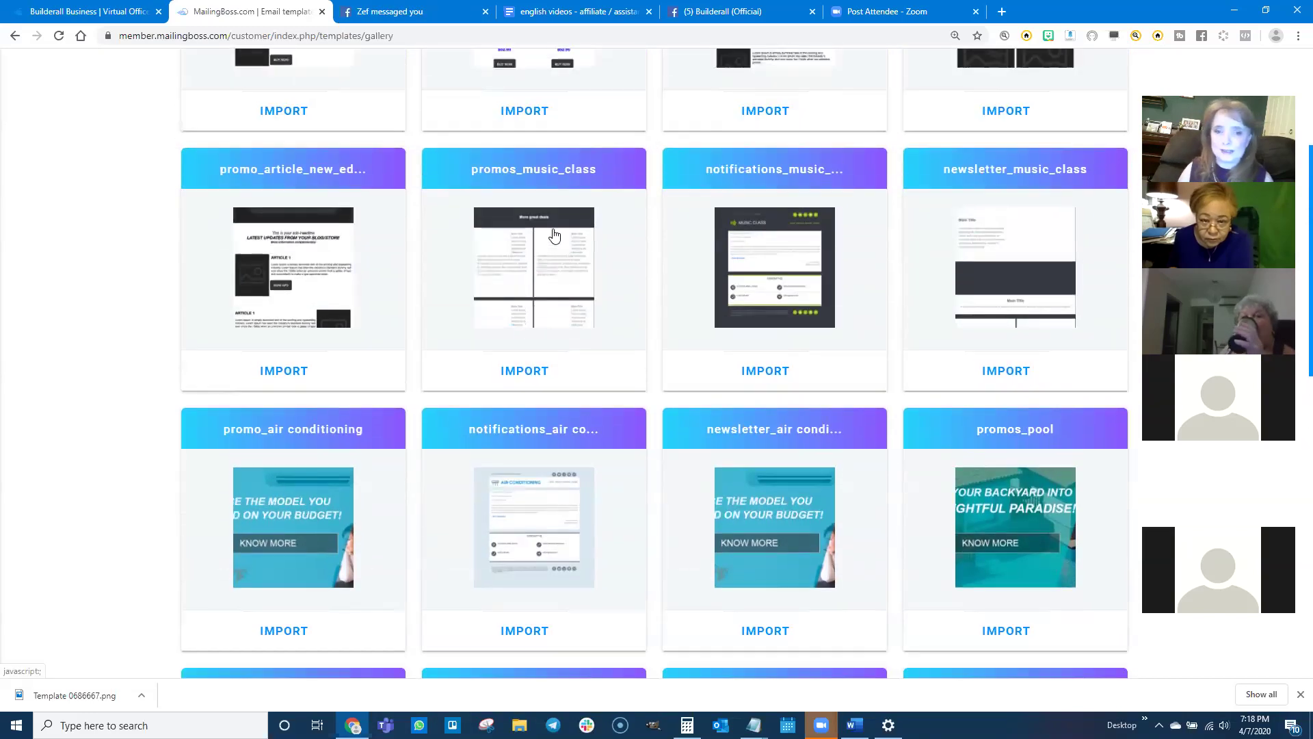
- Preview the promos_music_class gallery template in a maximized window down to its contact footer, and close the preview
click(550, 383)
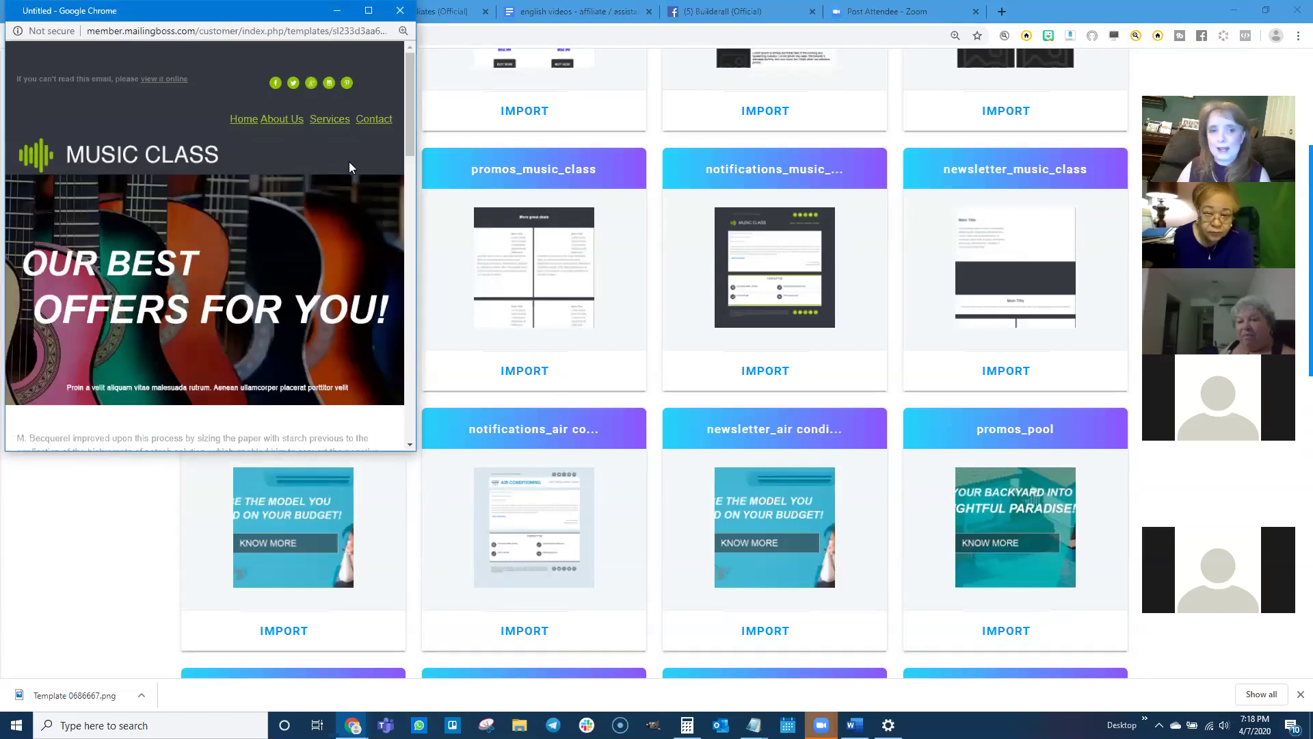
click(368, 10)
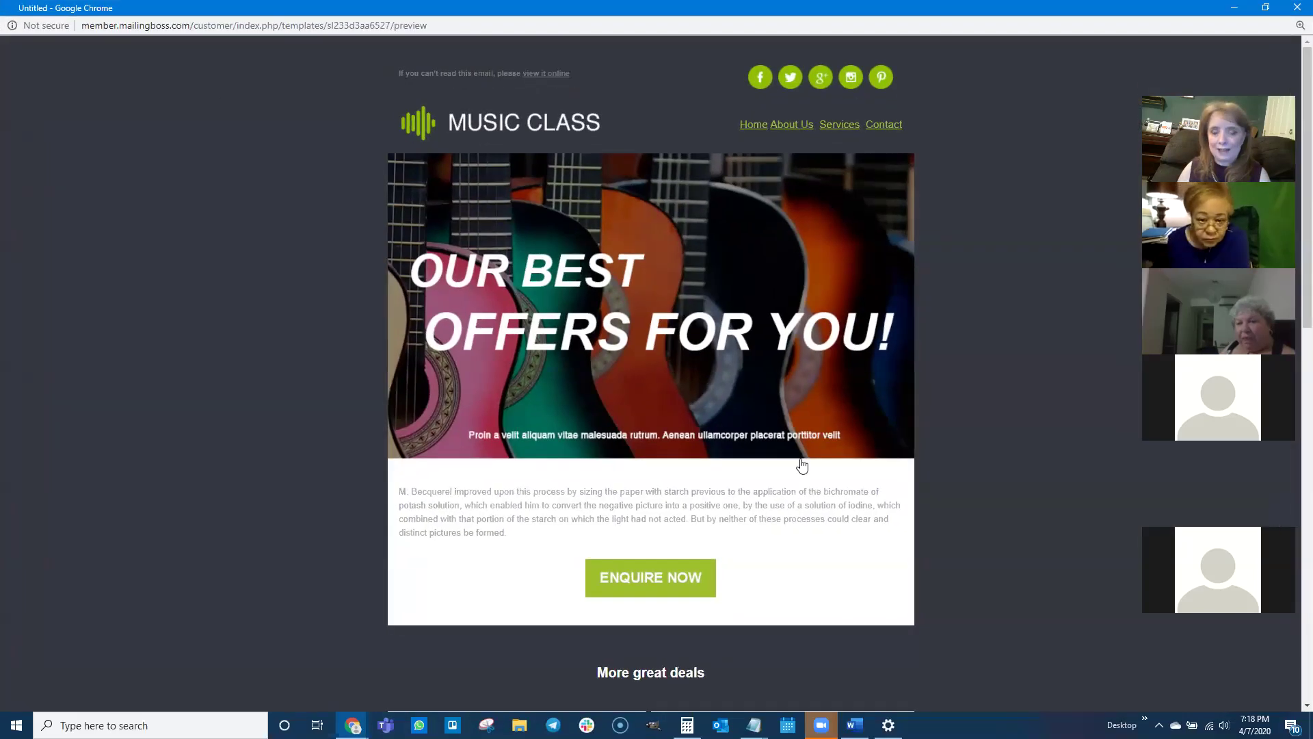
scroll(790, 611, down, 3)
scroll(790, 612, down, 10)
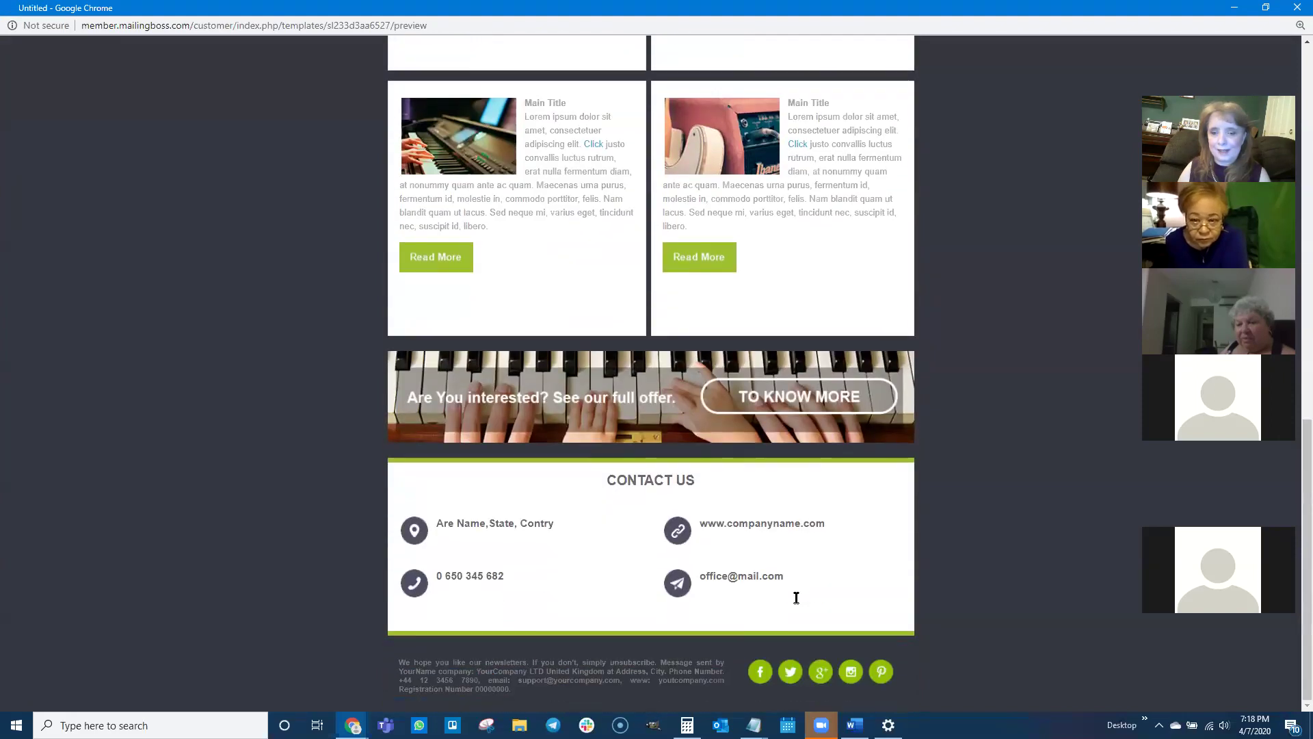
scroll(797, 602, up, 15)
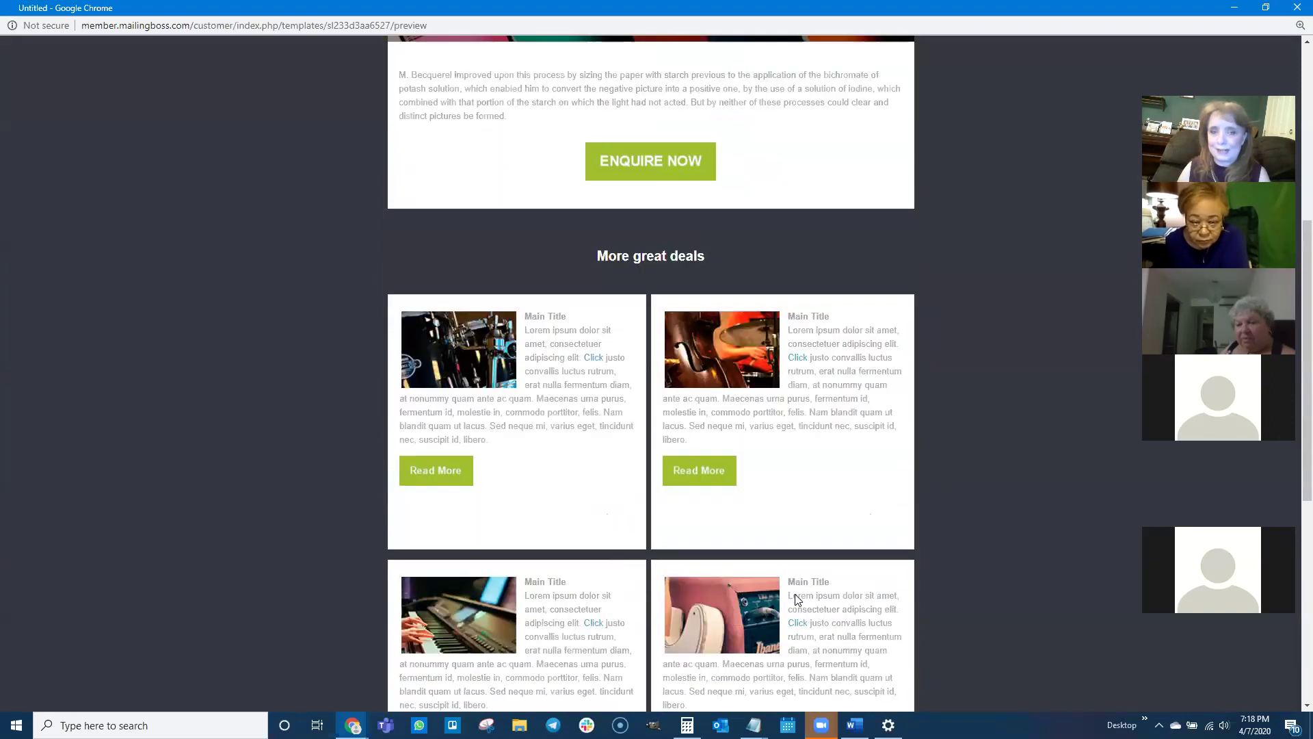
click(1294, 8)
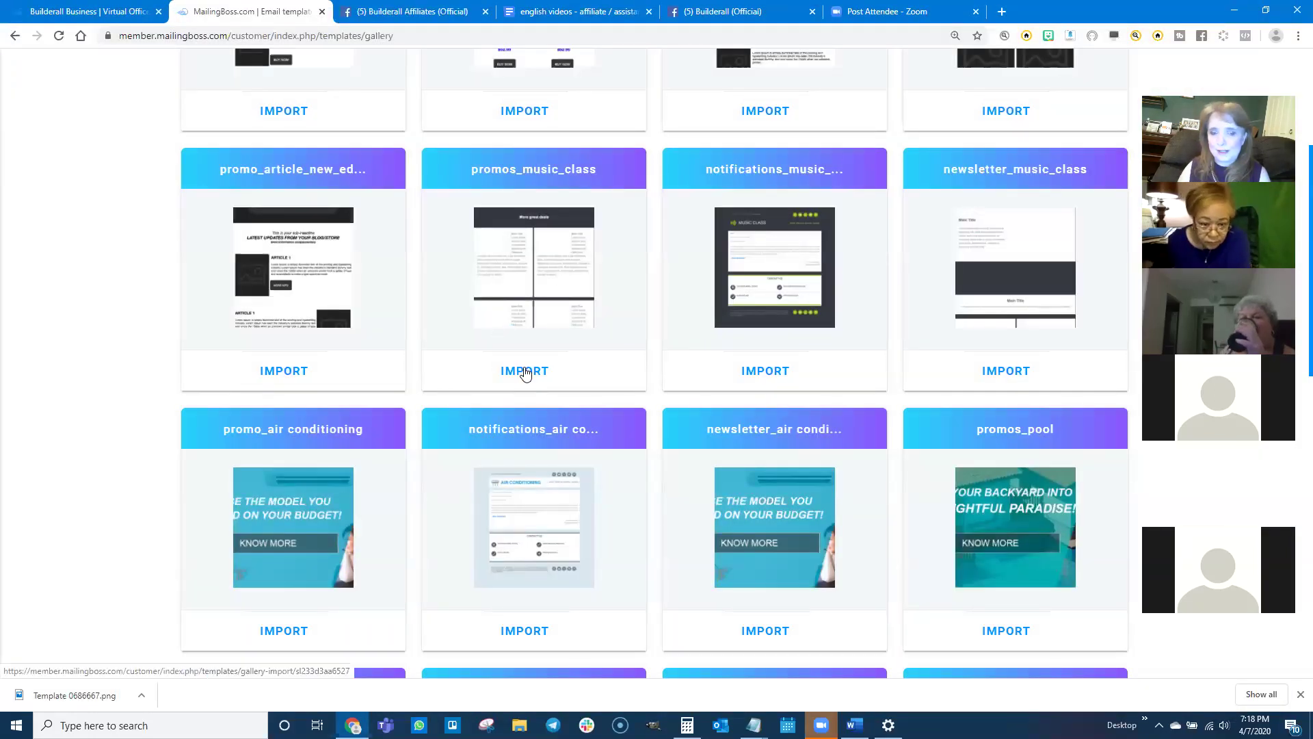
- Import the promos_music_class template from the gallery and open the imported copy for editing
click(524, 372)
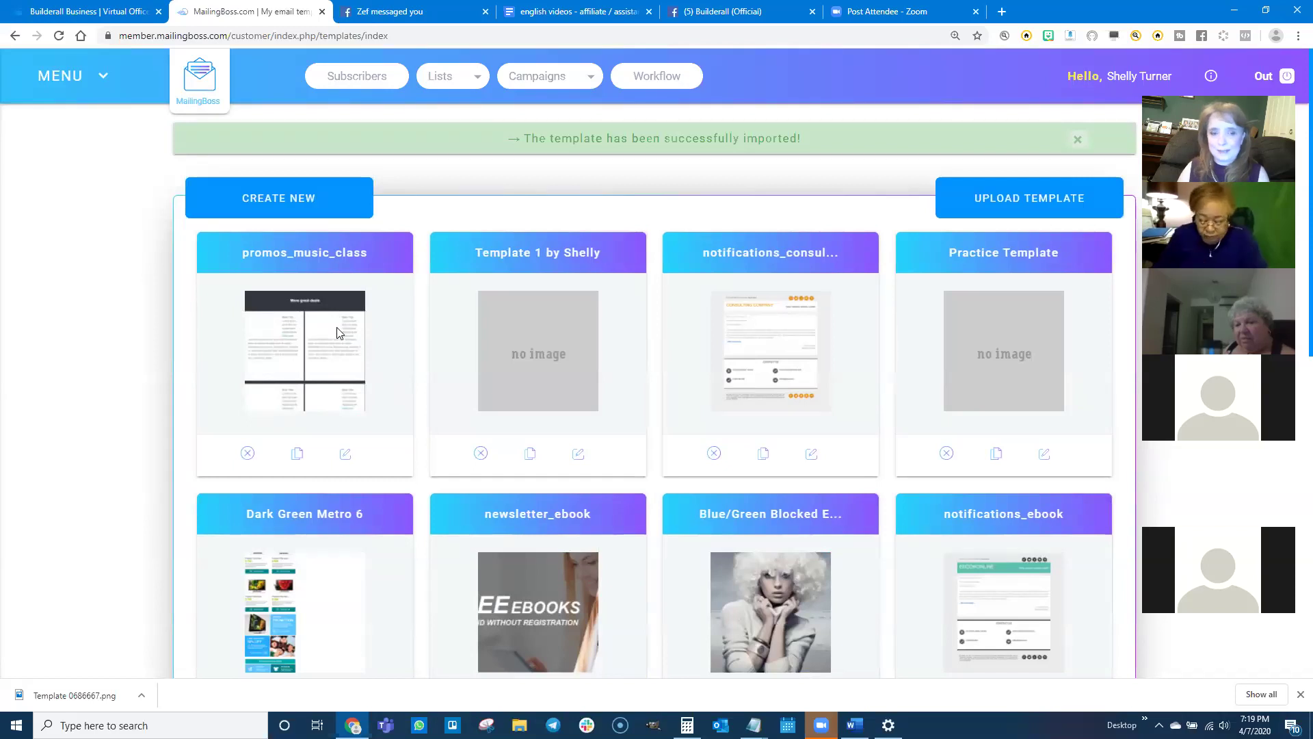
click(346, 456)
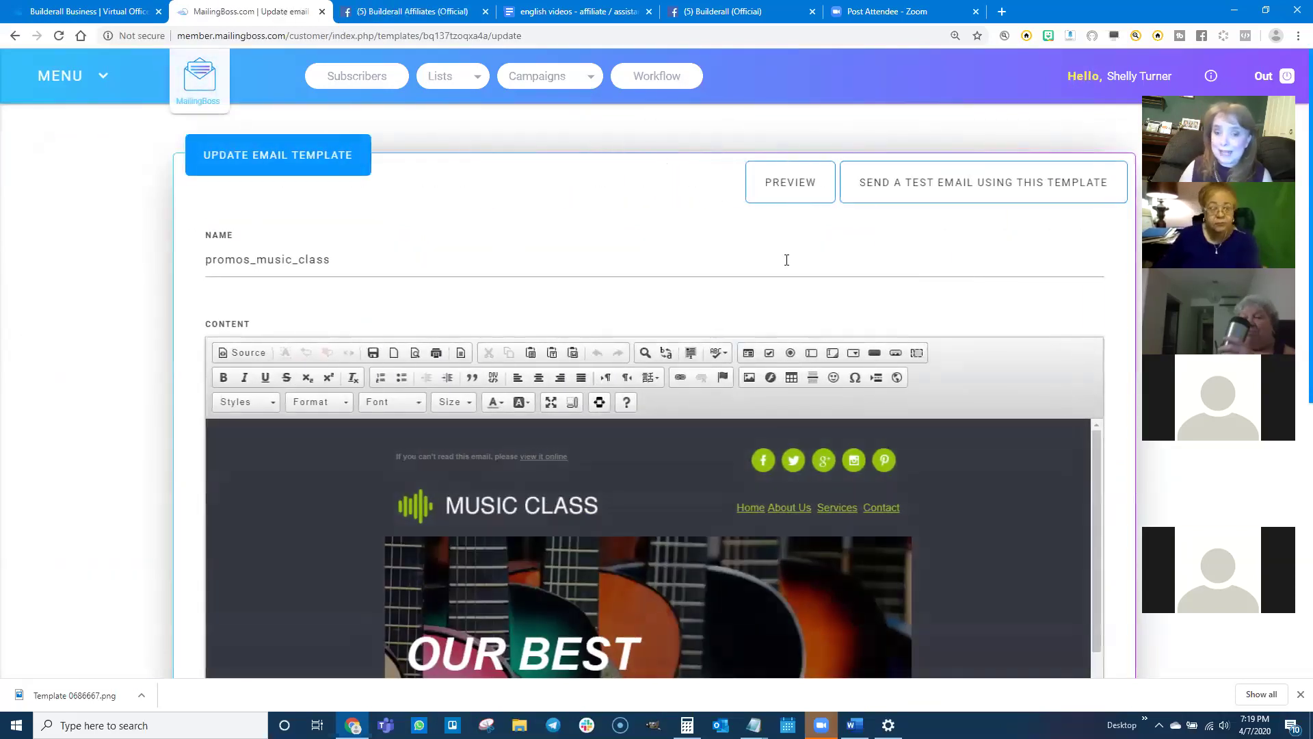
- Examine the imported music class template in the editor, from its header and hero image through the deal blocks to the contact footer
scroll(917, 438, down, 3)
scroll(100, 407, down, 5)
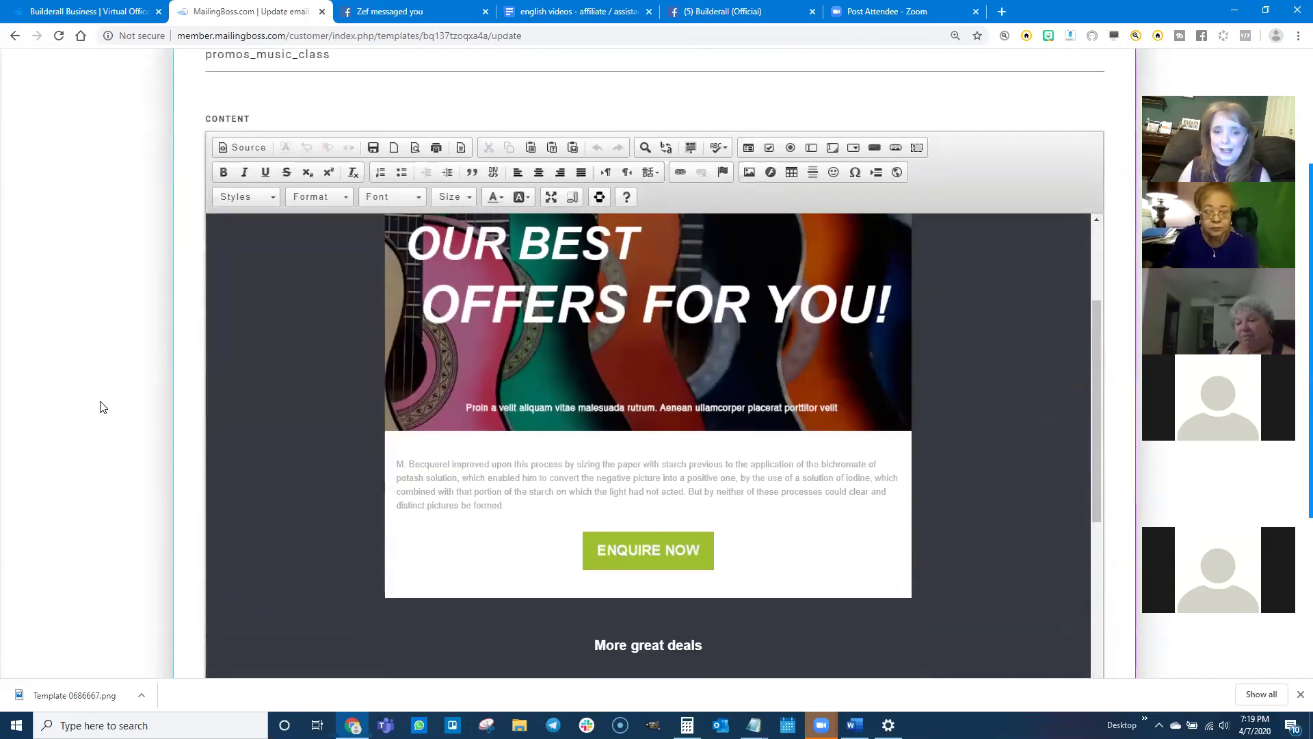
scroll(704, 504, down, 4)
scroll(705, 509, down, 2)
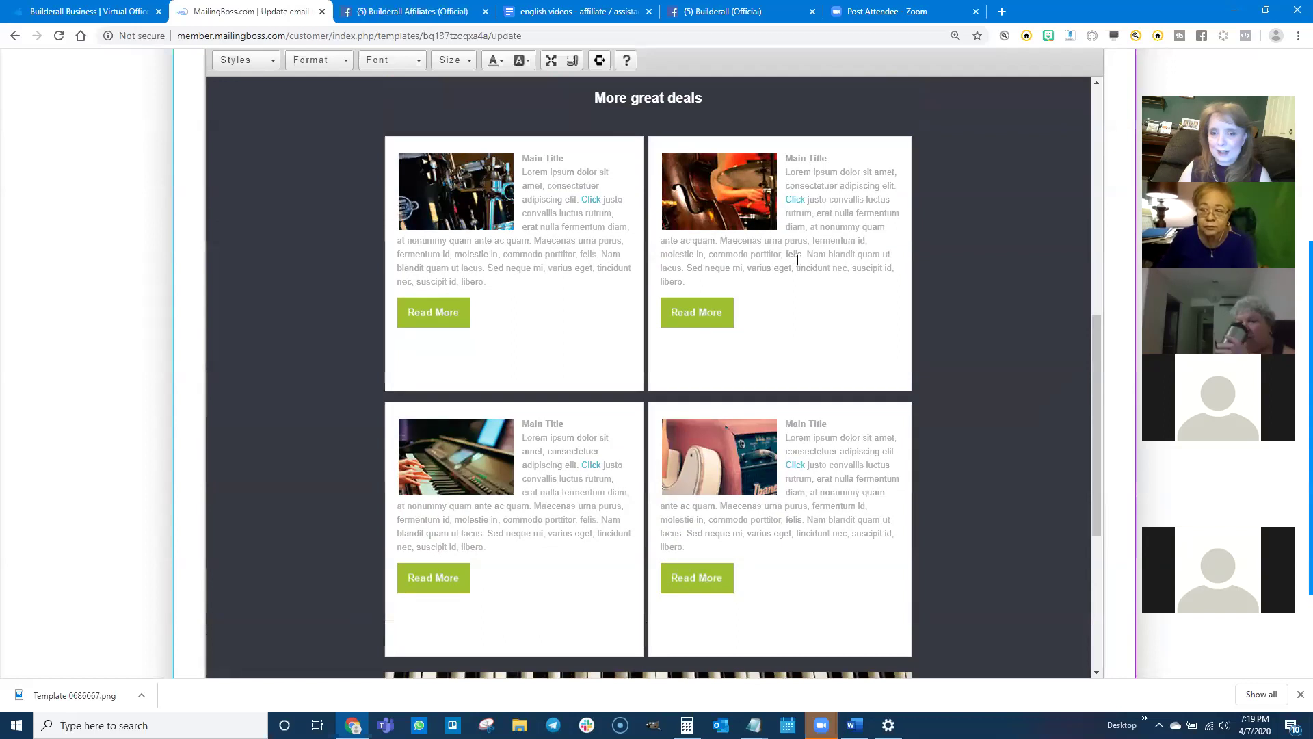
scroll(735, 414, down, 5)
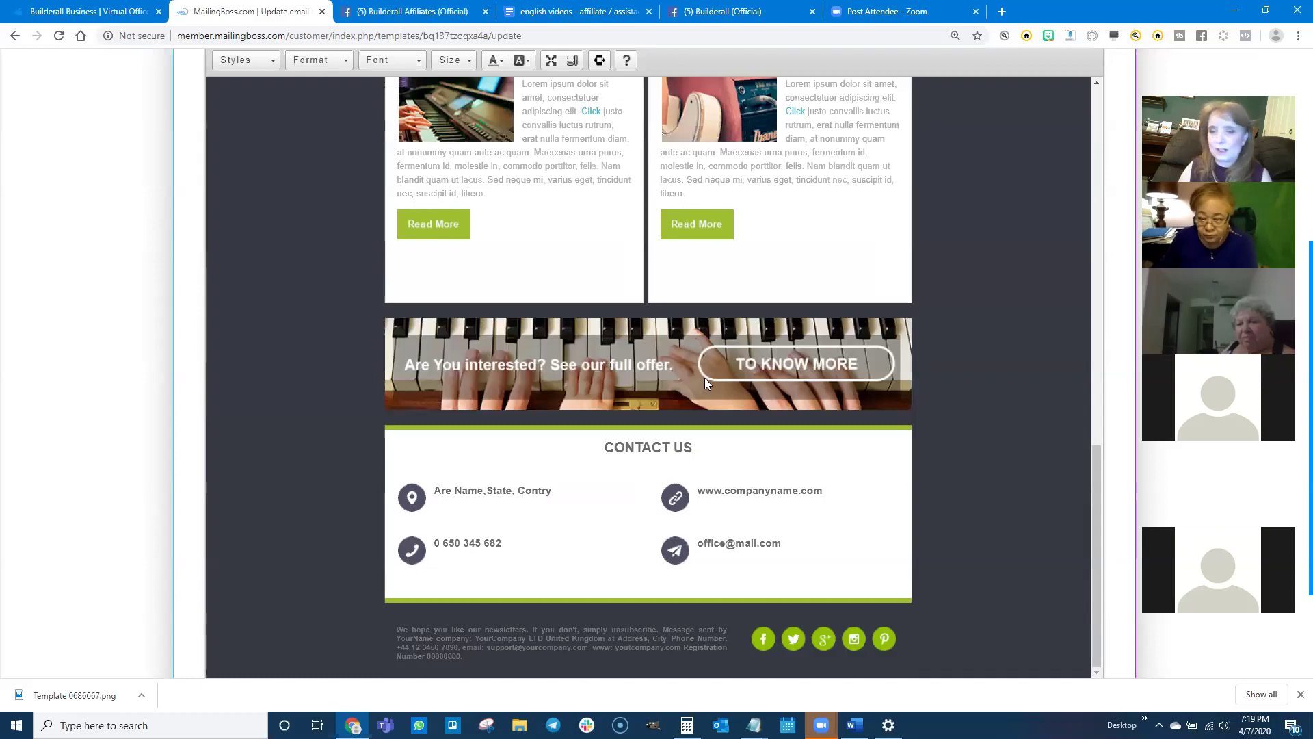
scroll(692, 379, up, 10)
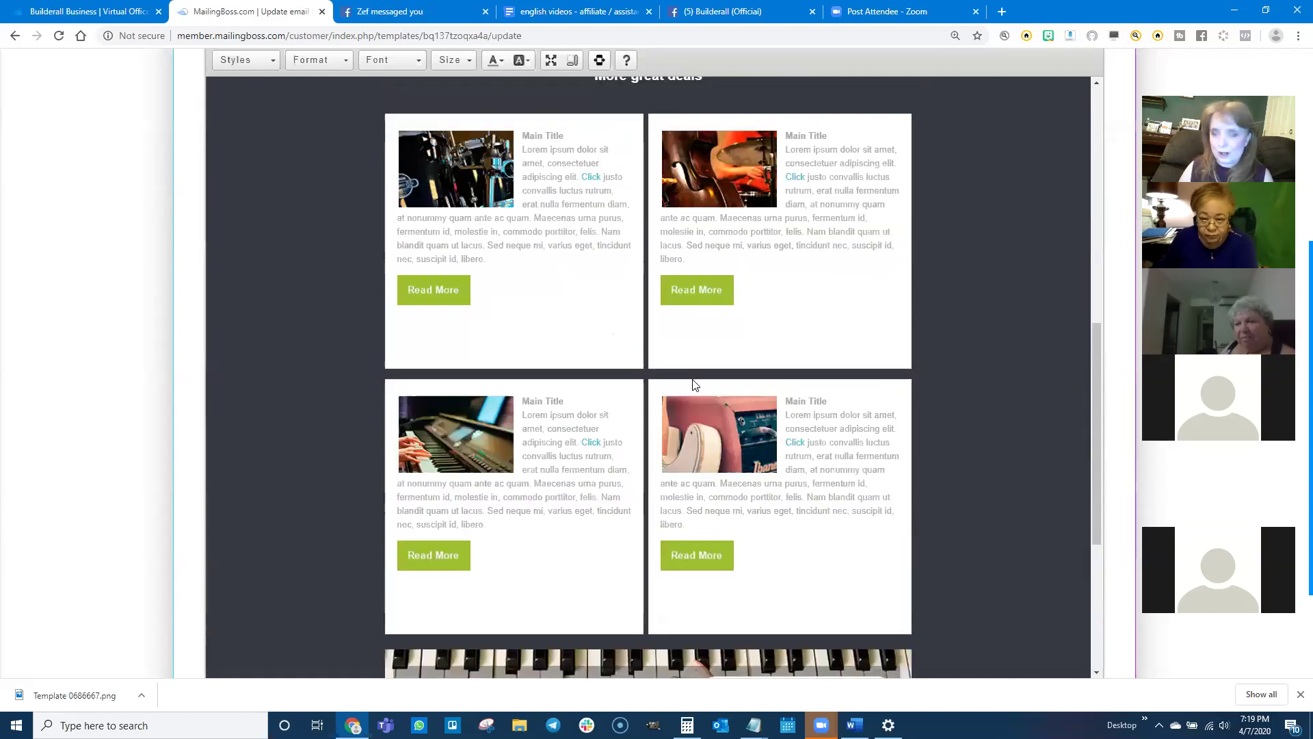
scroll(692, 379, up, 3)
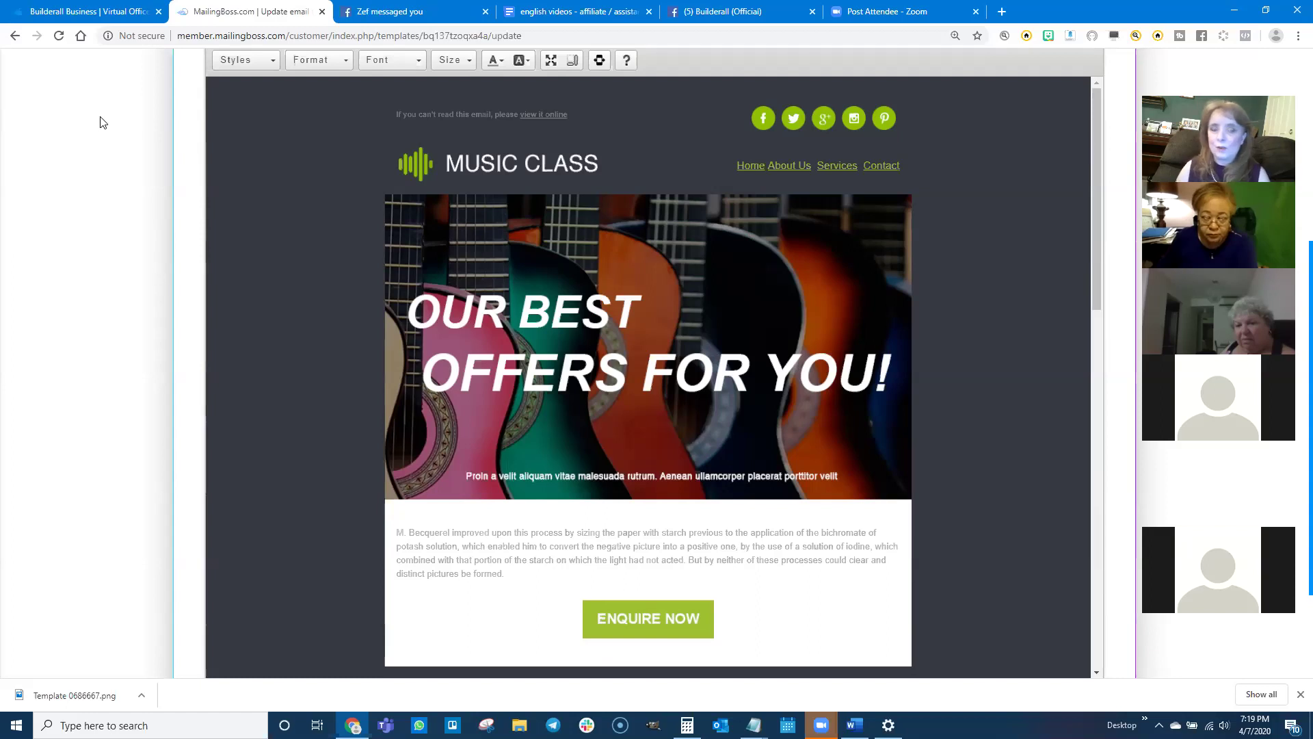
scroll(43, 220, up, 5)
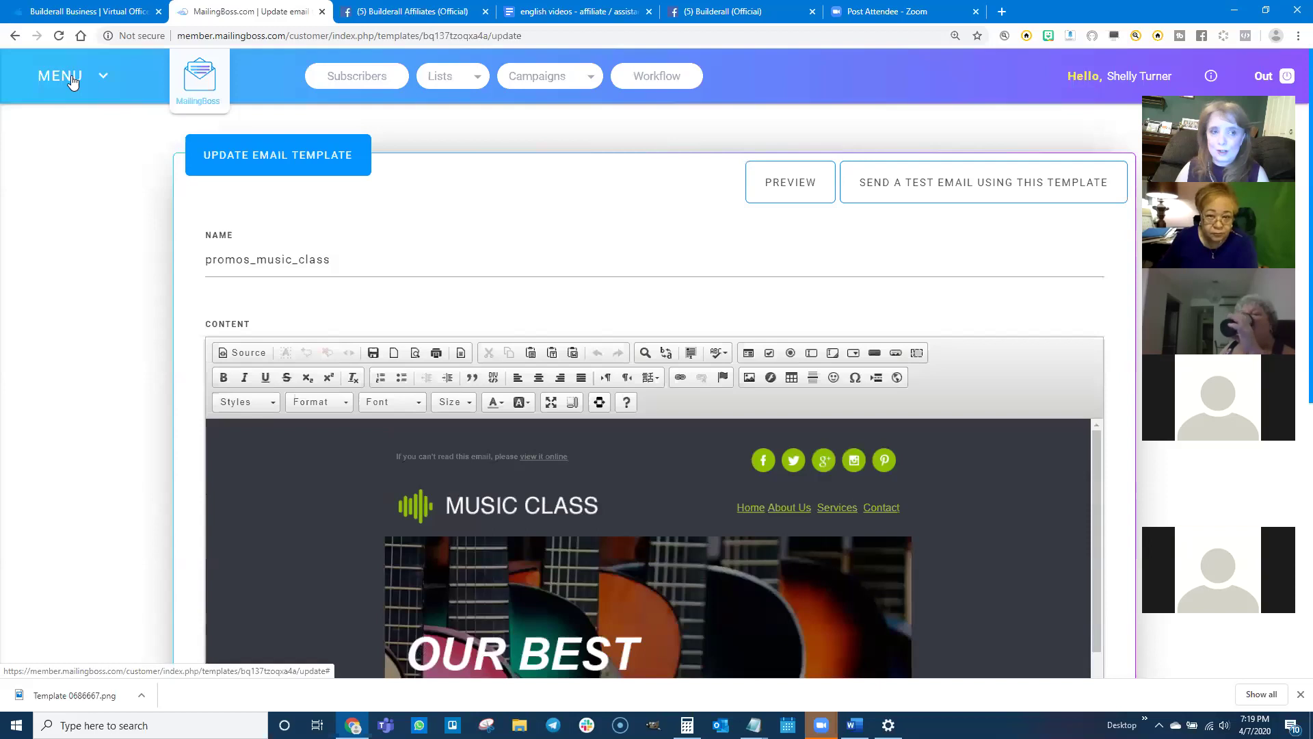
- Go to the saved templates list and start creating a new email template
click(71, 80)
click(48, 214)
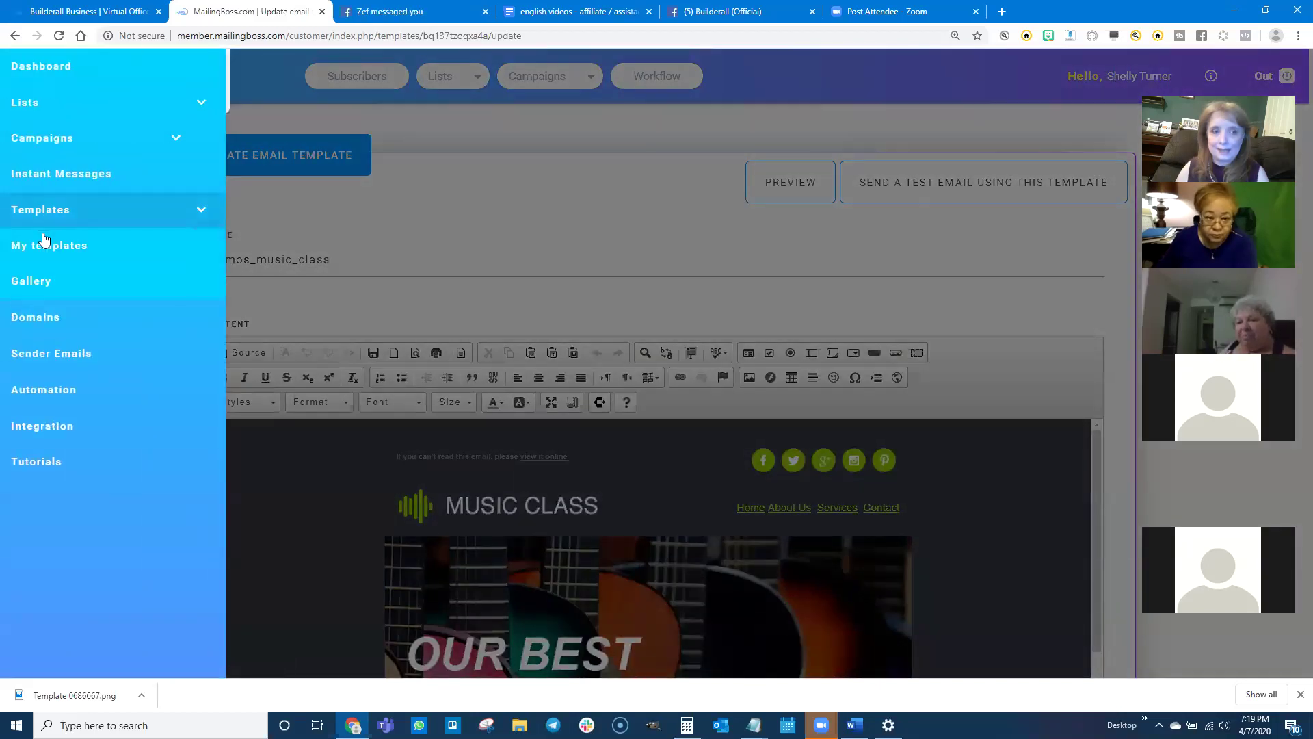
click(39, 247)
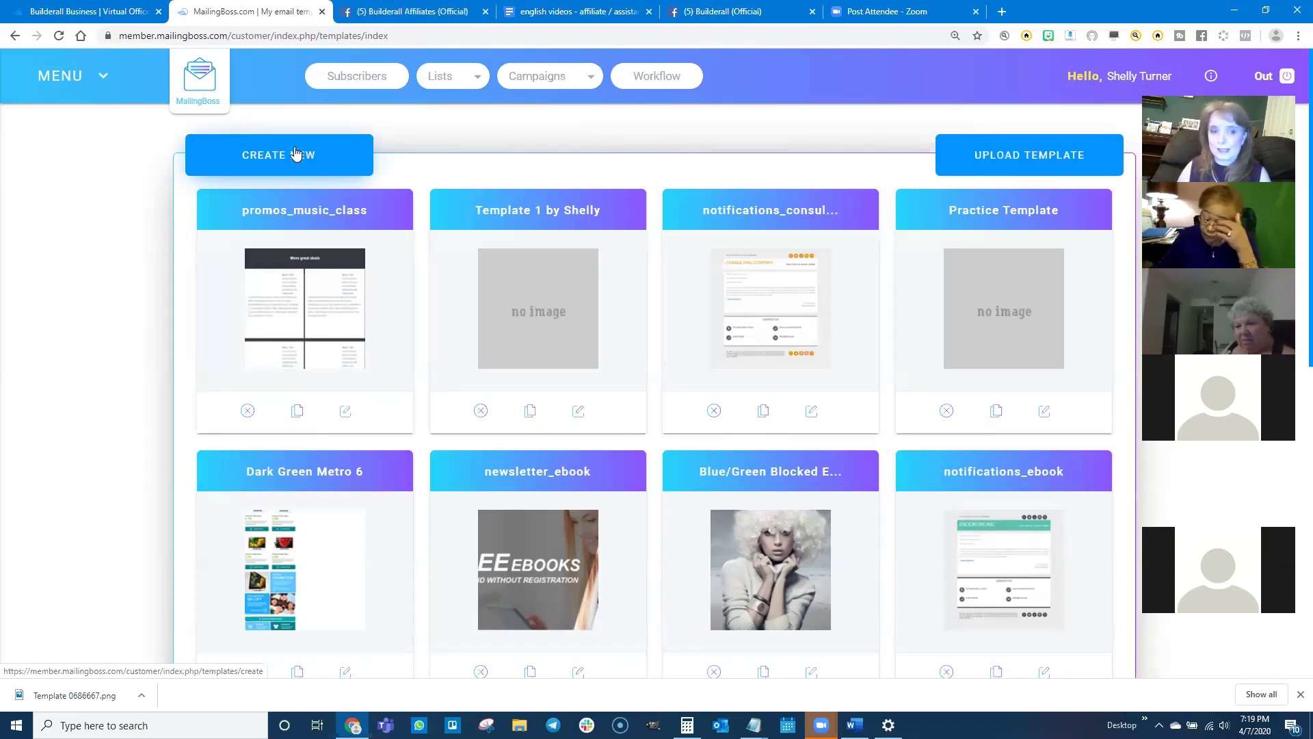
click(285, 161)
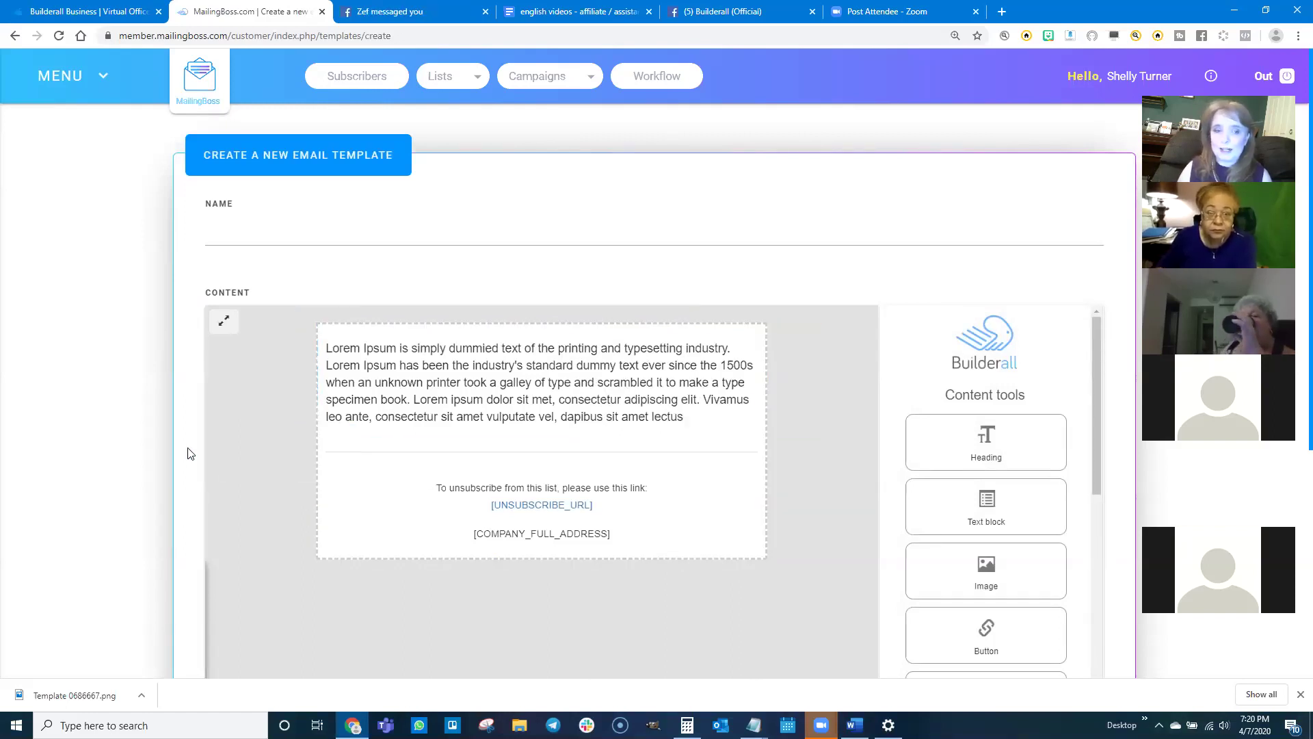
- Insert an image block at the start of the new template, above the placeholder text
scroll(100, 452, down, 1)
scroll(101, 452, down, 3)
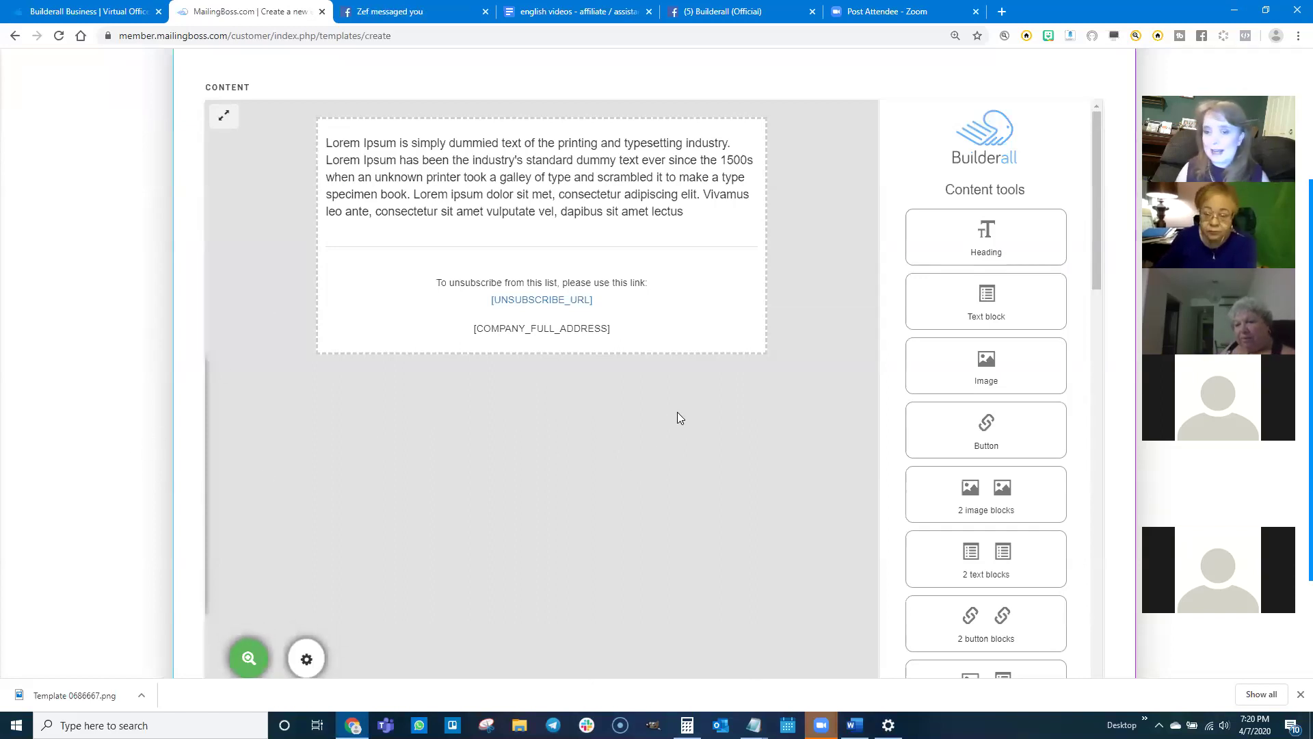
drag(971, 372, 397, 151)
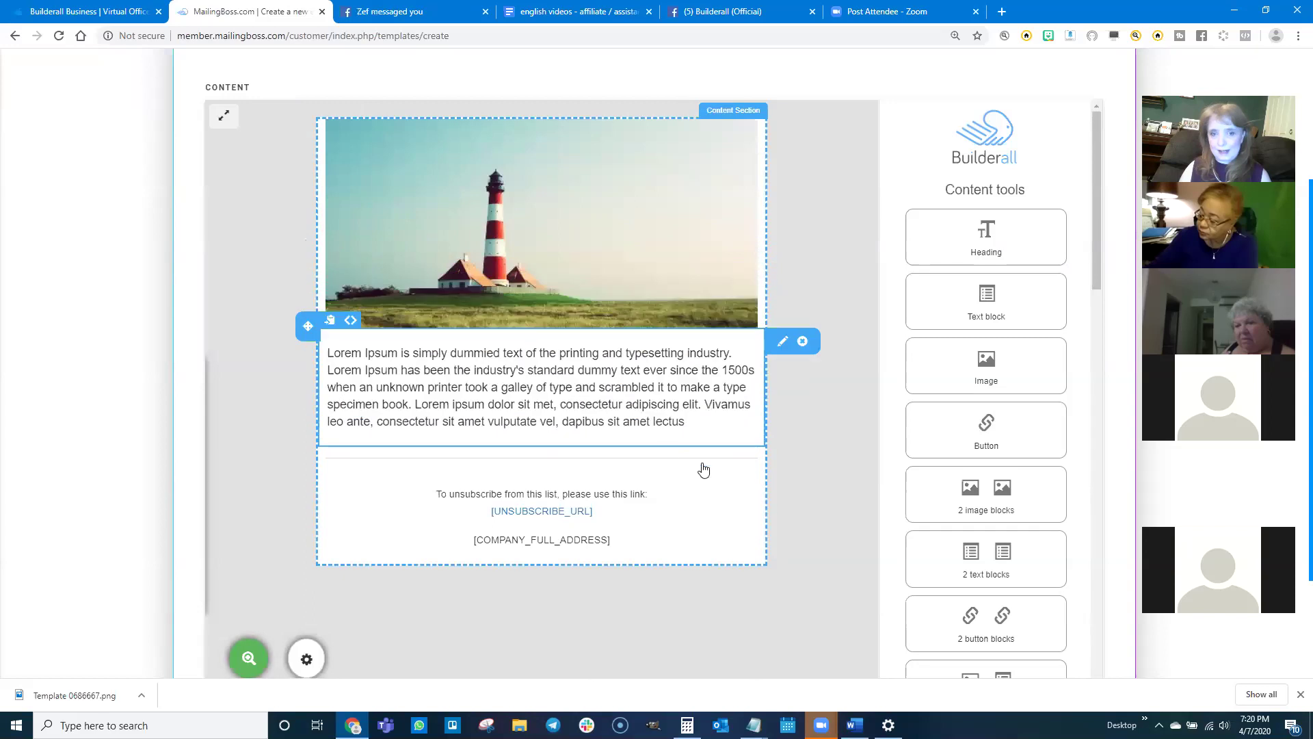
- Insert a Text with left image block between the placeholder text and the divider line
scroll(903, 524, down, 2)
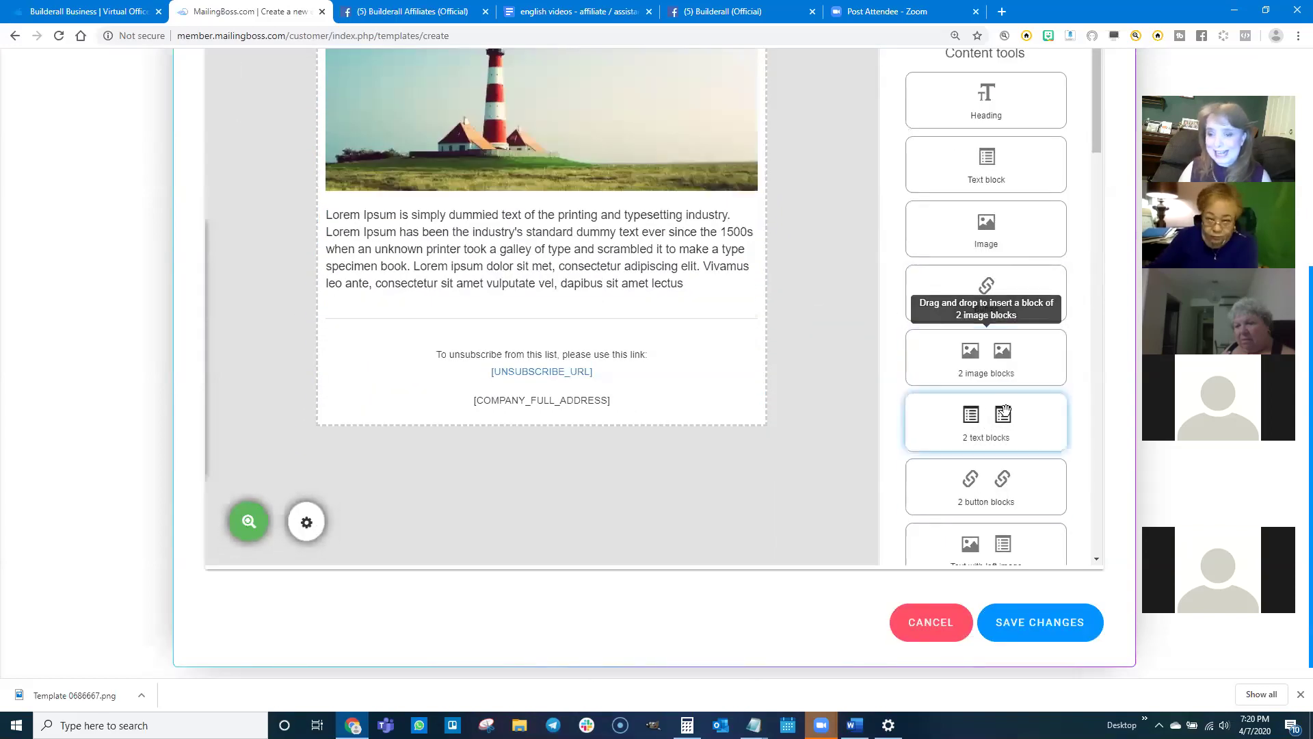
scroll(1003, 421, down, 2)
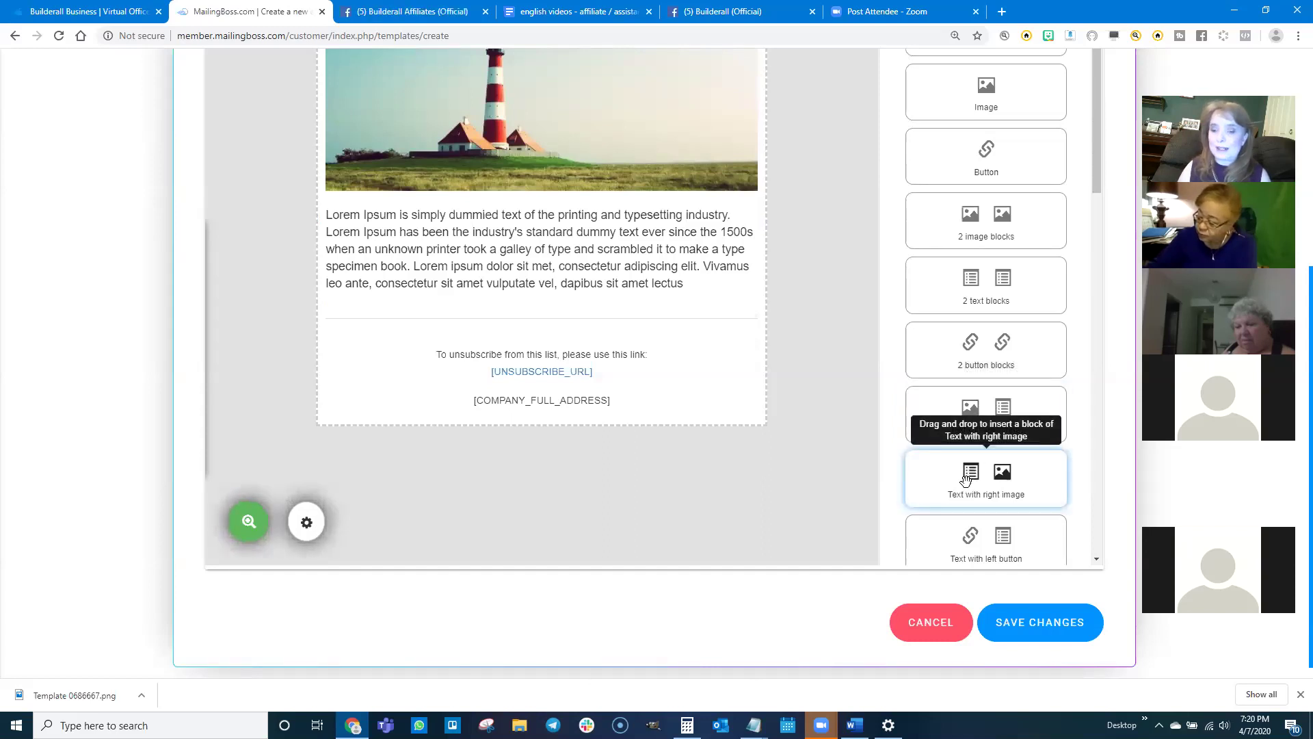
drag(976, 410, 504, 376)
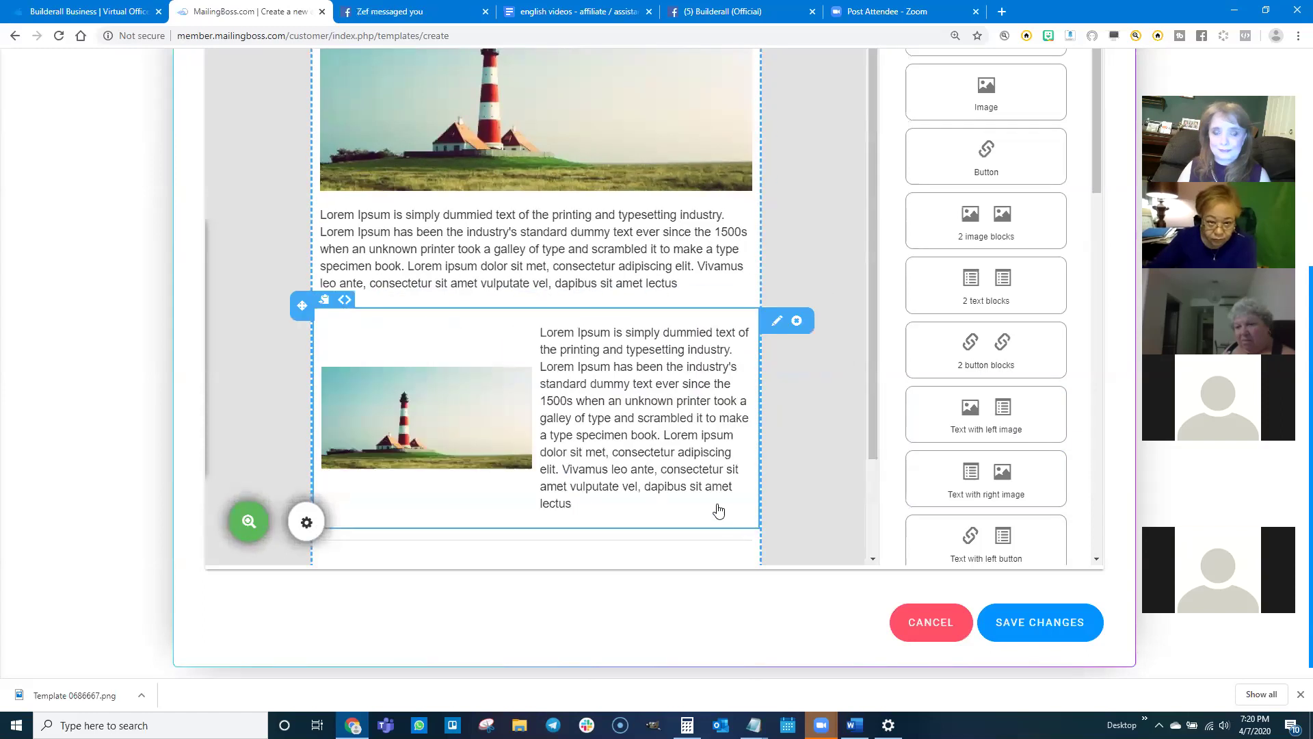
- Insert a text block below the divider line, above the unsubscribe text
scroll(959, 304, up, 5)
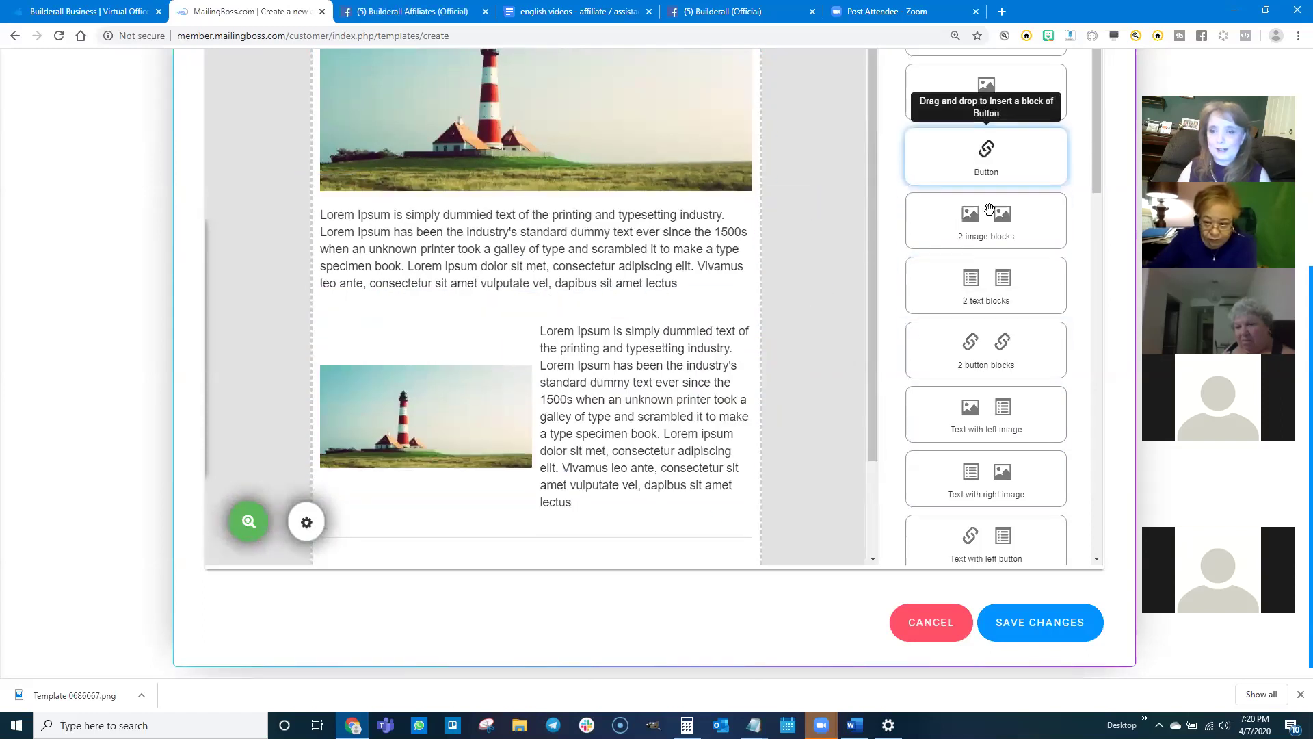
scroll(742, 340, down, 6)
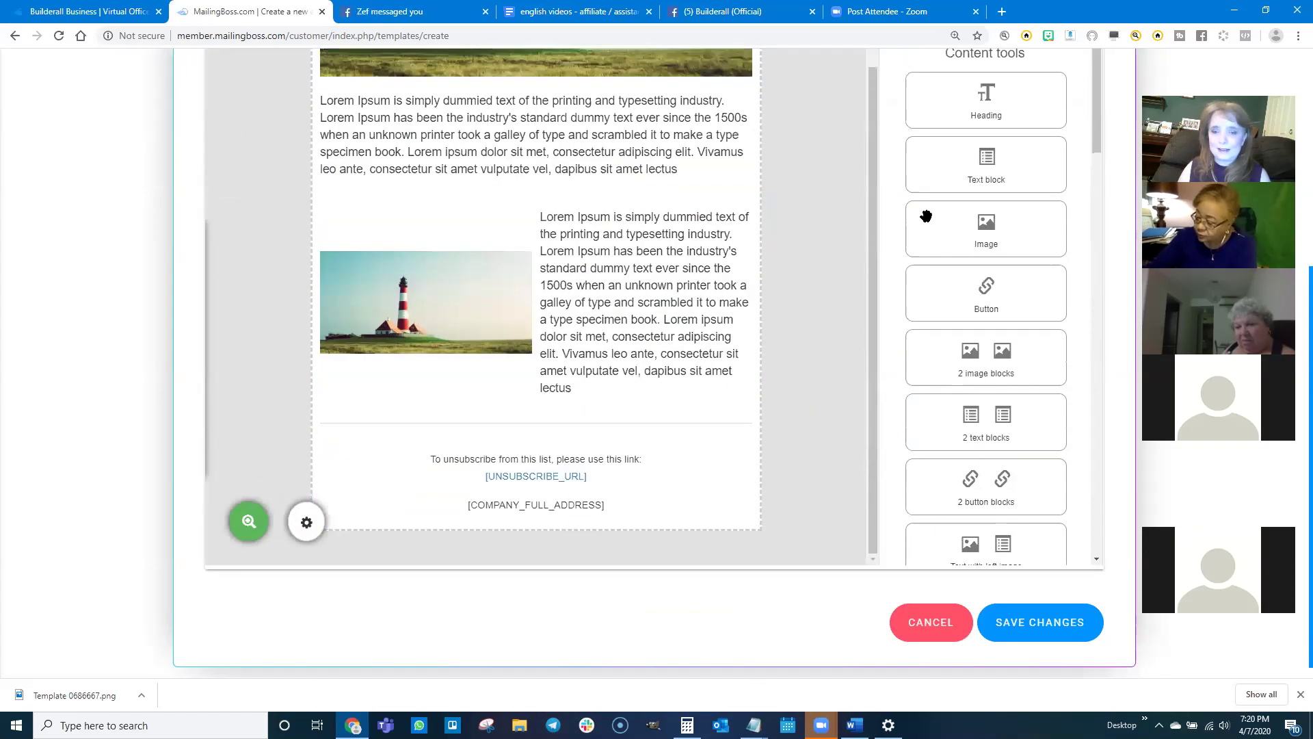
drag(982, 168, 542, 449)
- Insert a Text with right image block between the second text block and the unsubscribe text, and review the template's layout
scroll(732, 417, down, 4)
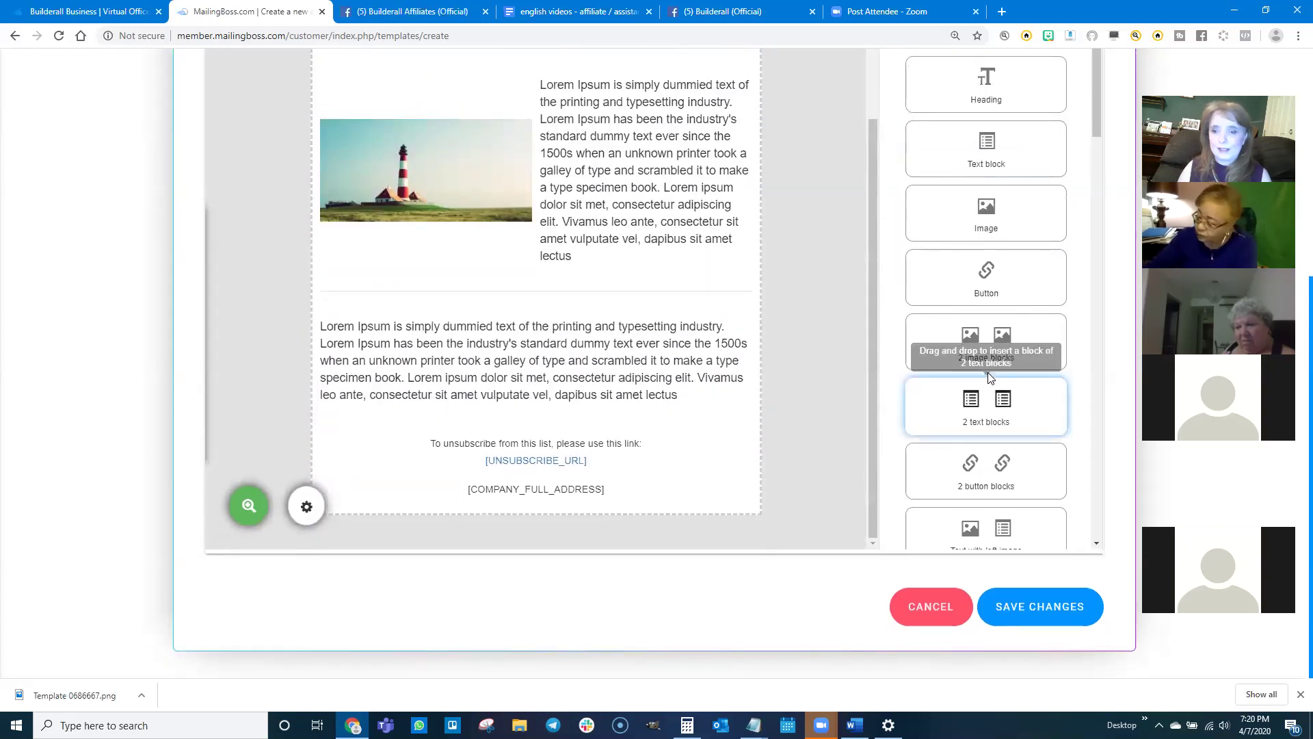
scroll(999, 370, down, 3)
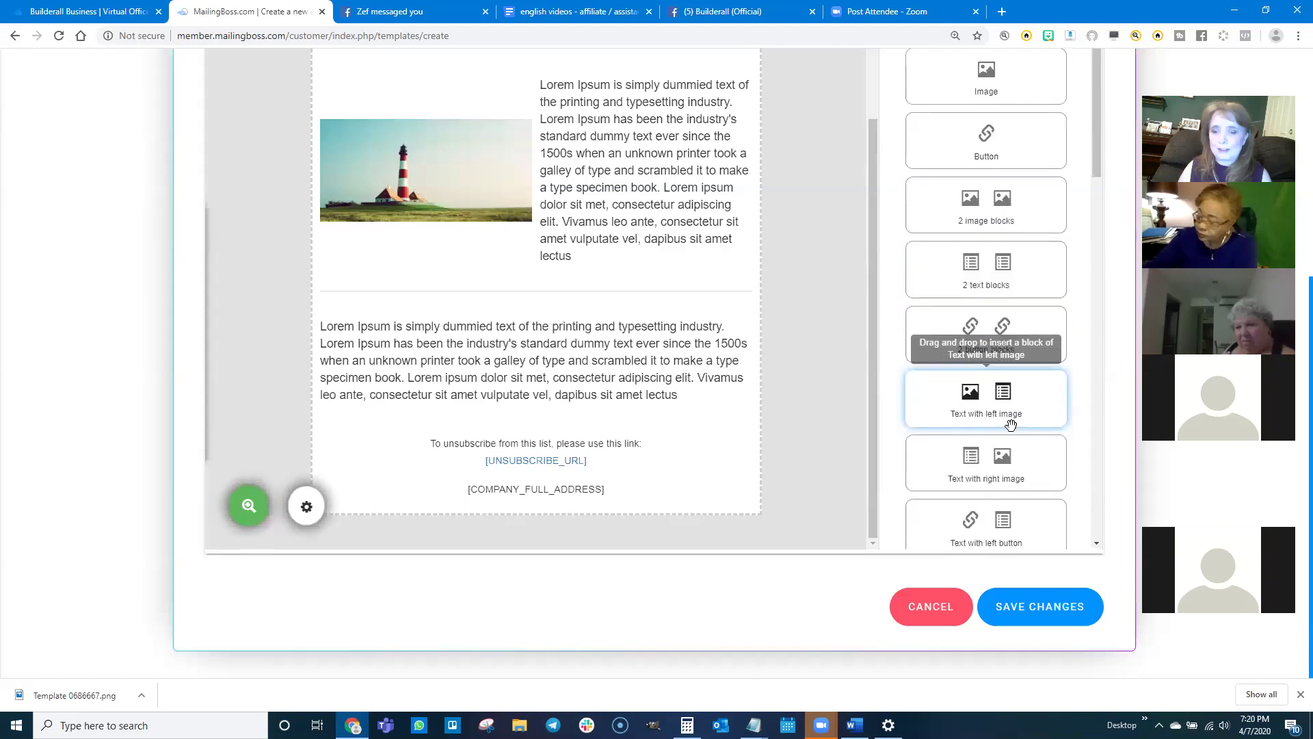
drag(986, 396, 452, 438)
scroll(859, 230, up, 8)
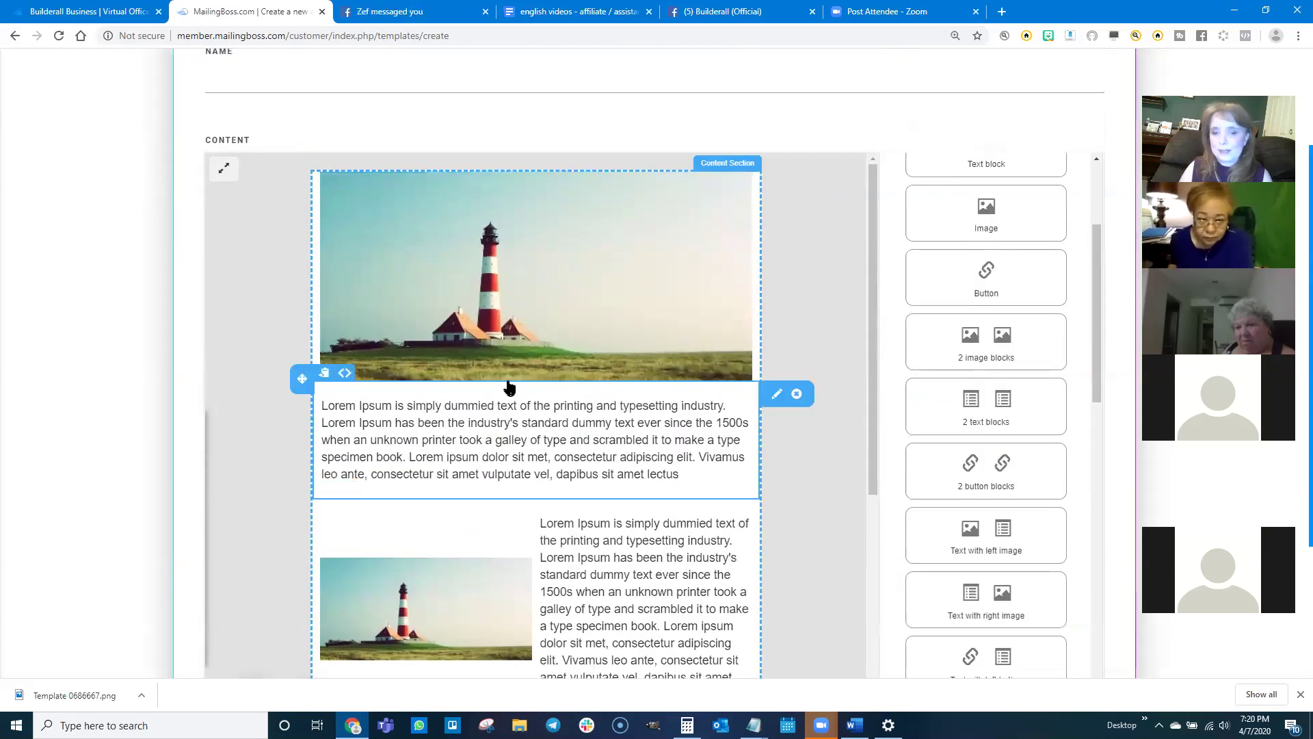
scroll(545, 472, down, 4)
scroll(544, 472, down, 2)
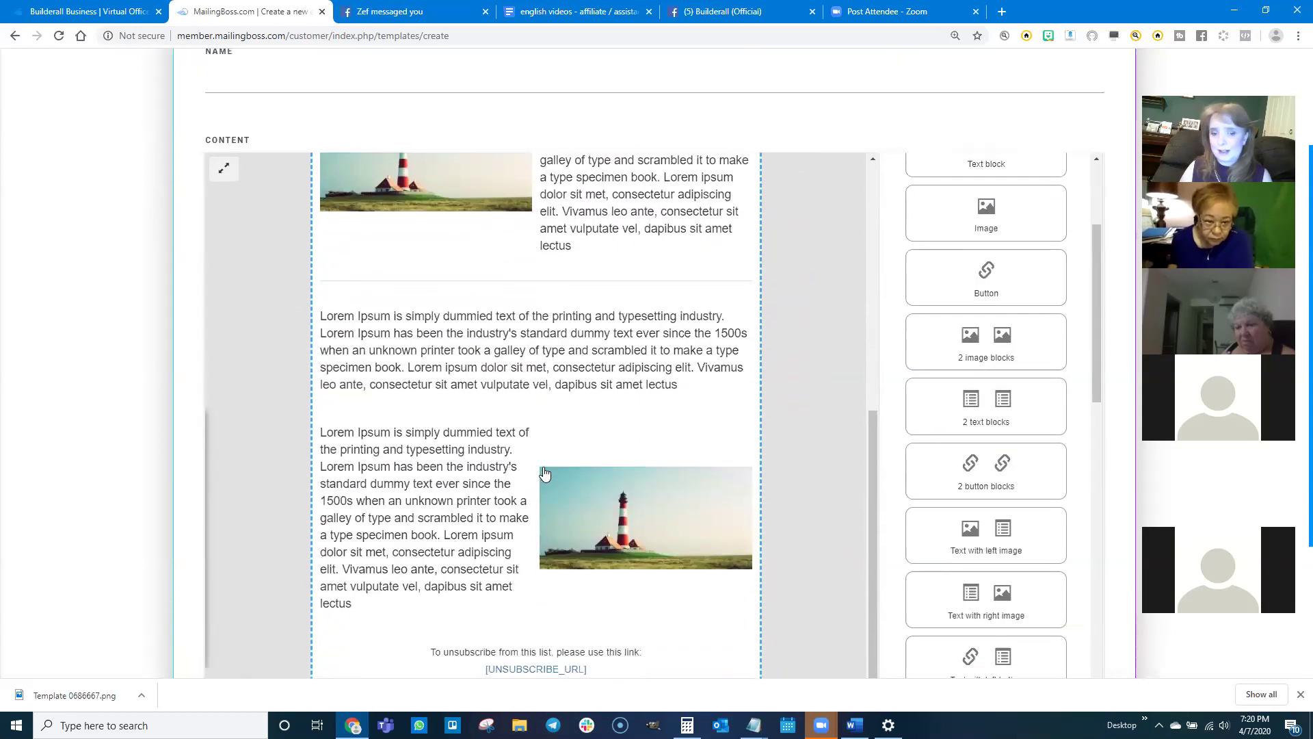
scroll(572, 408, up, 6)
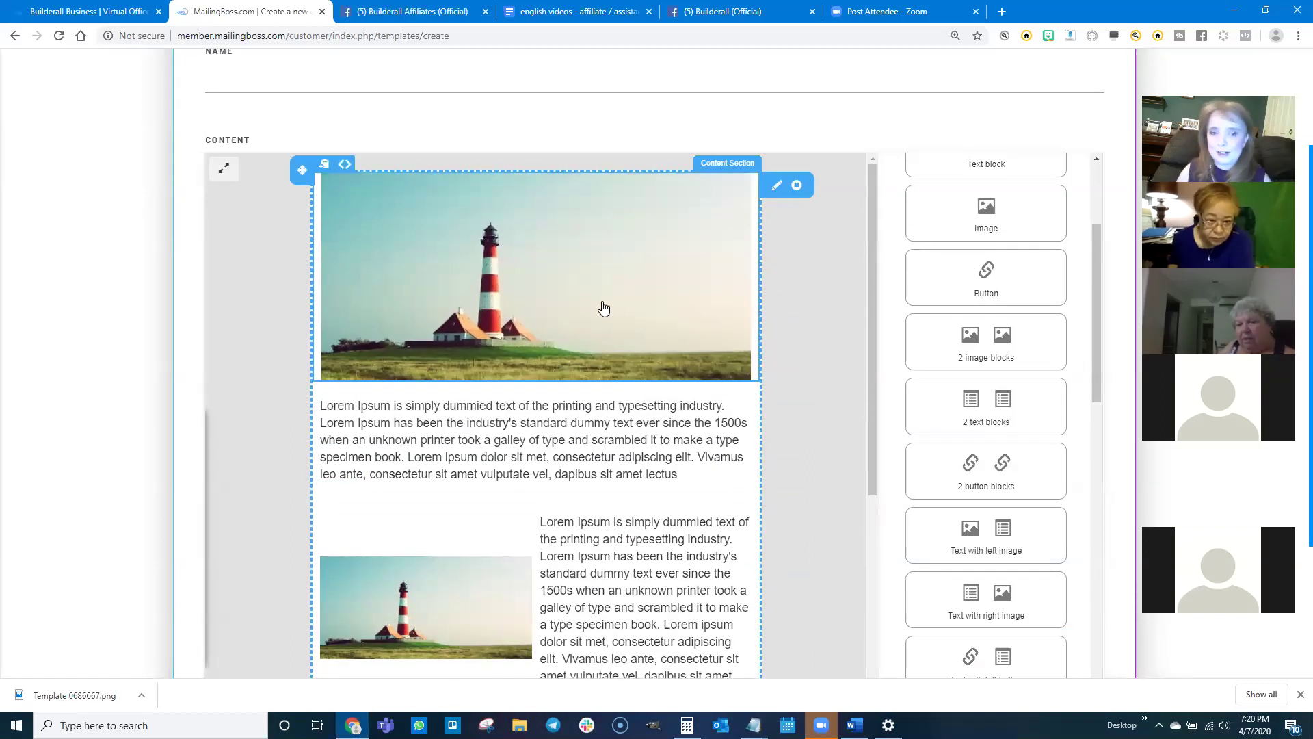
scroll(617, 331, down, 6)
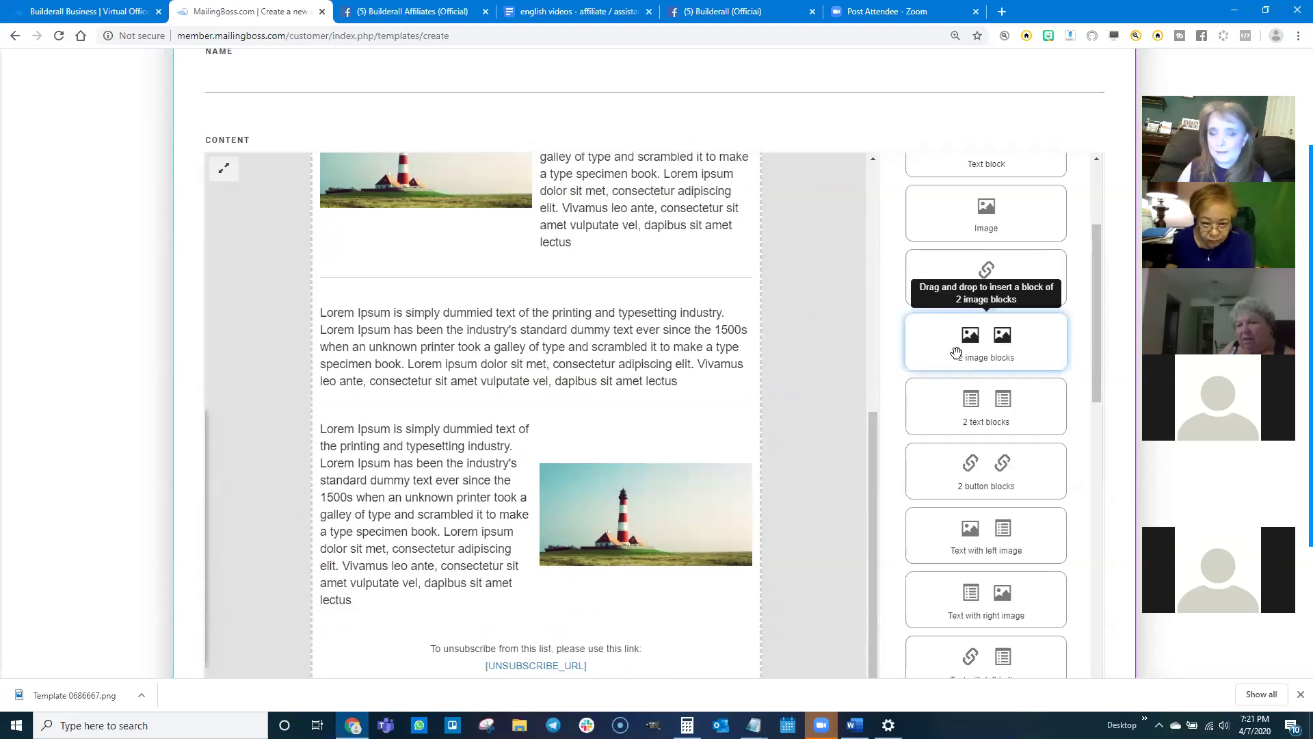
- Insert a full-width image block below the text block with the right image
scroll(981, 423, up, 1)
scroll(980, 423, up, 1)
drag(986, 345, 487, 603)
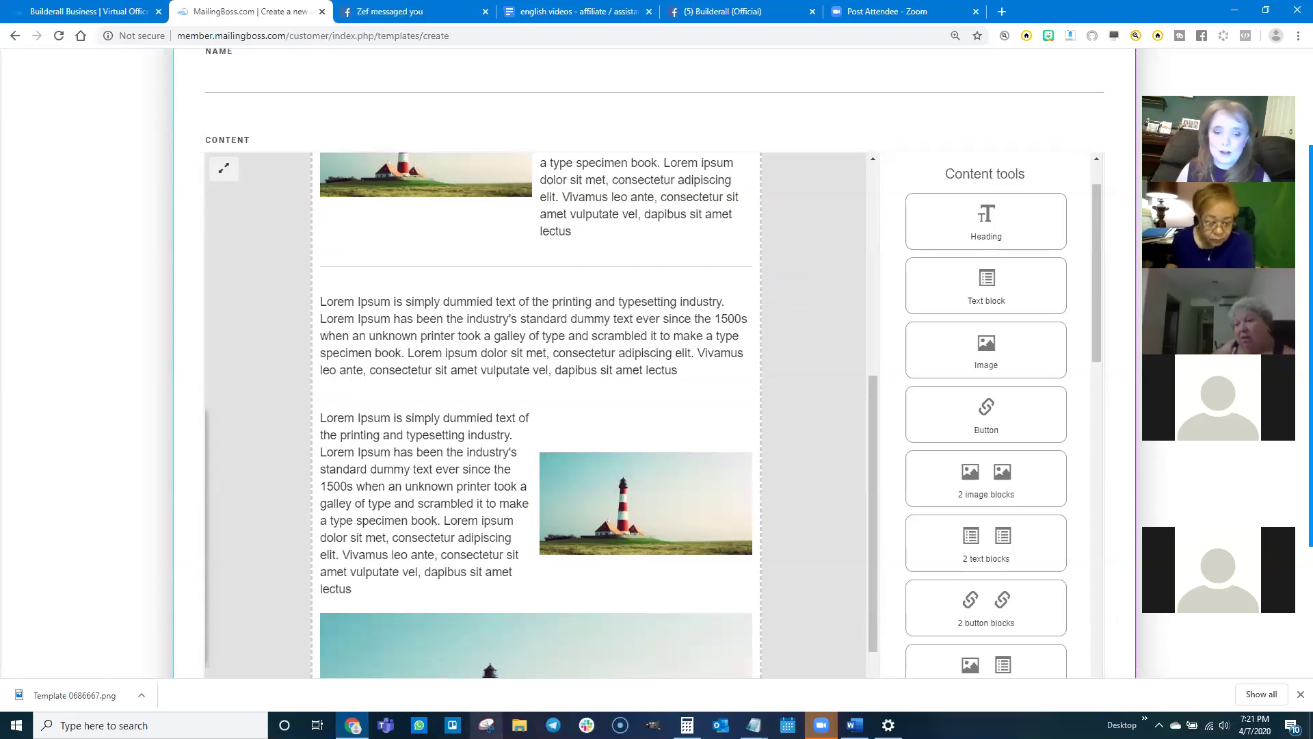
- Switch to Trello and open the Builderall Graphics Resources board
click(452, 725)
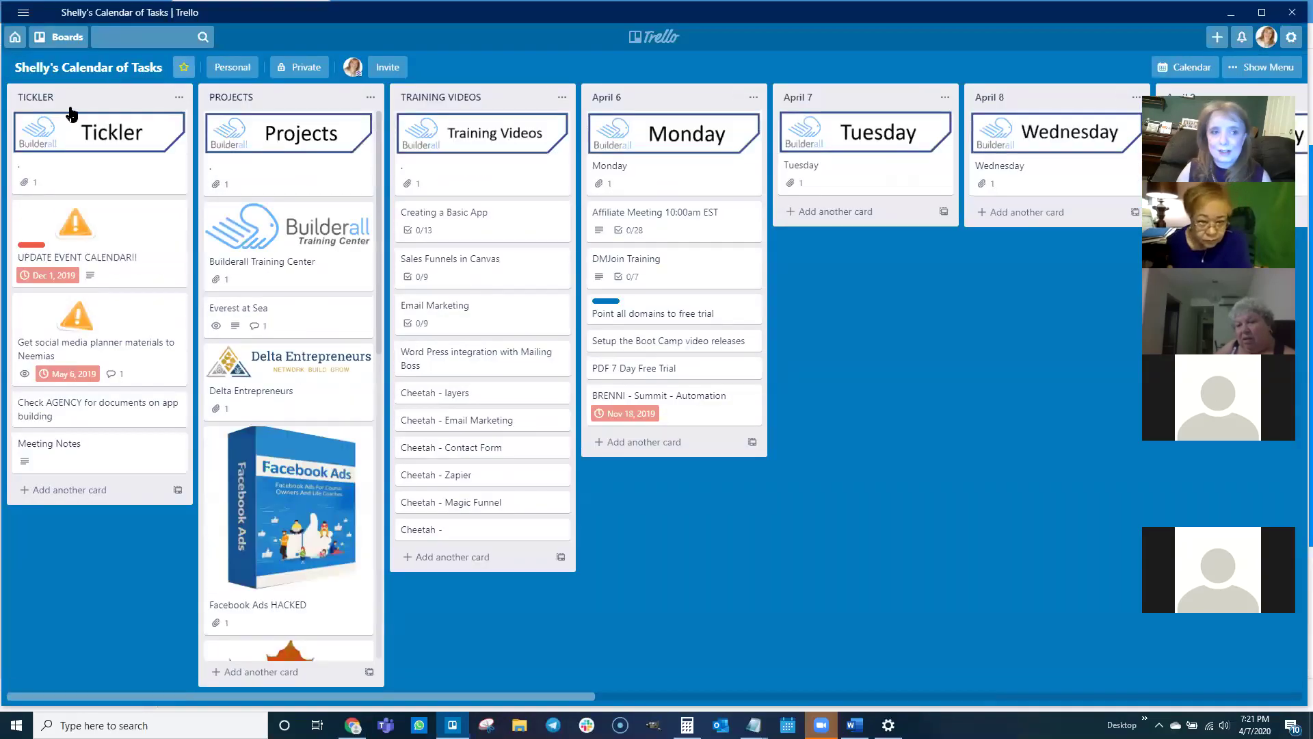
click(60, 37)
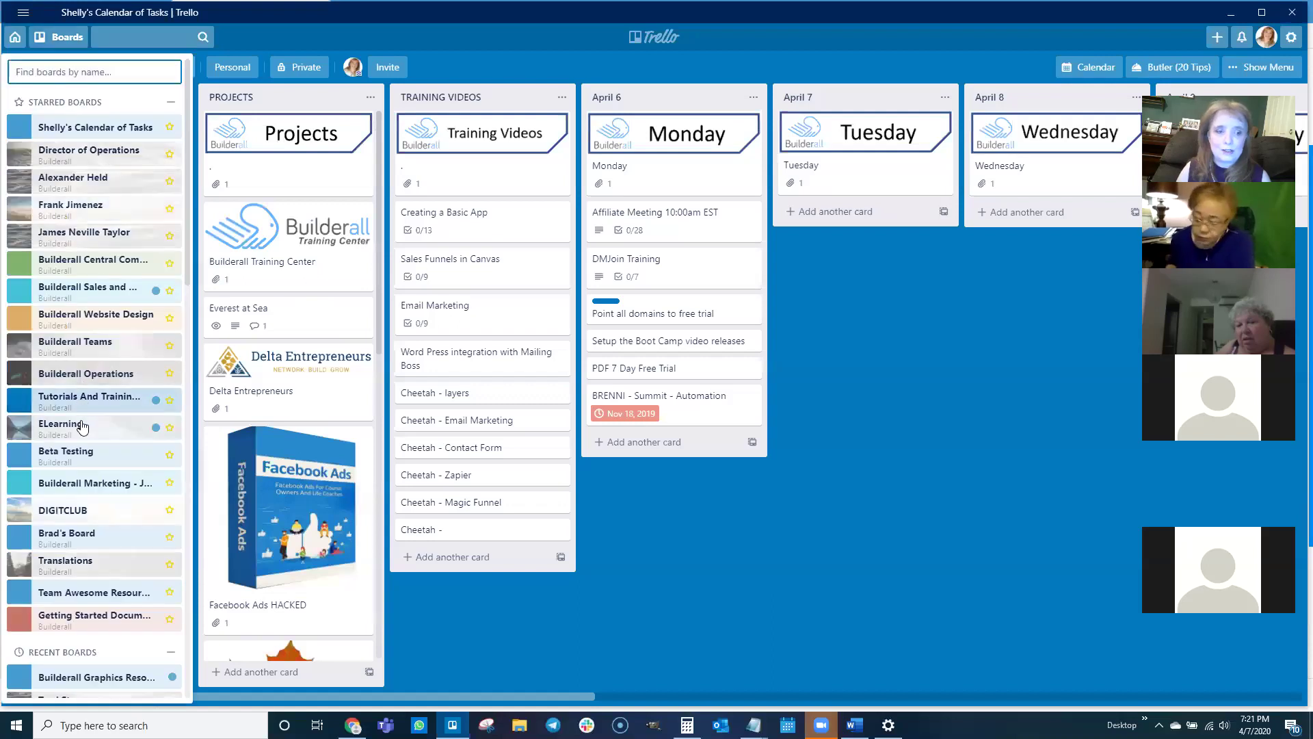
click(121, 482)
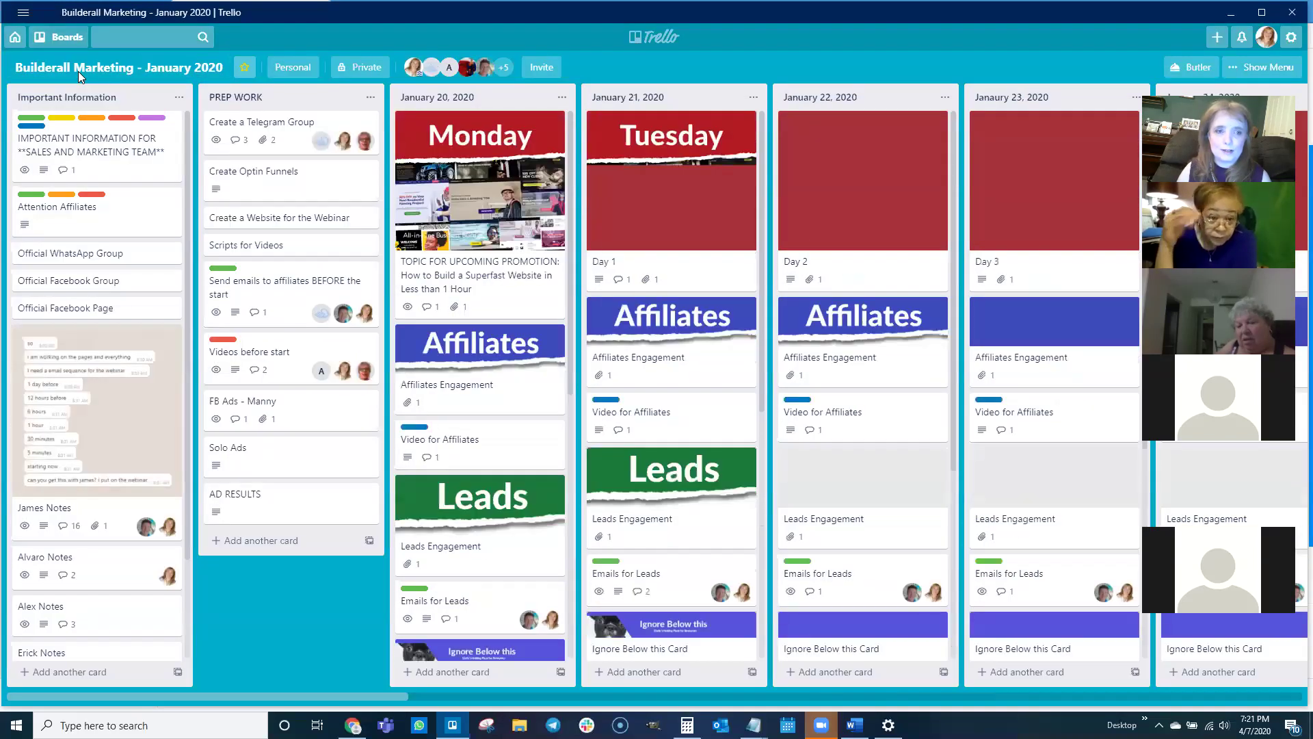
click(60, 37)
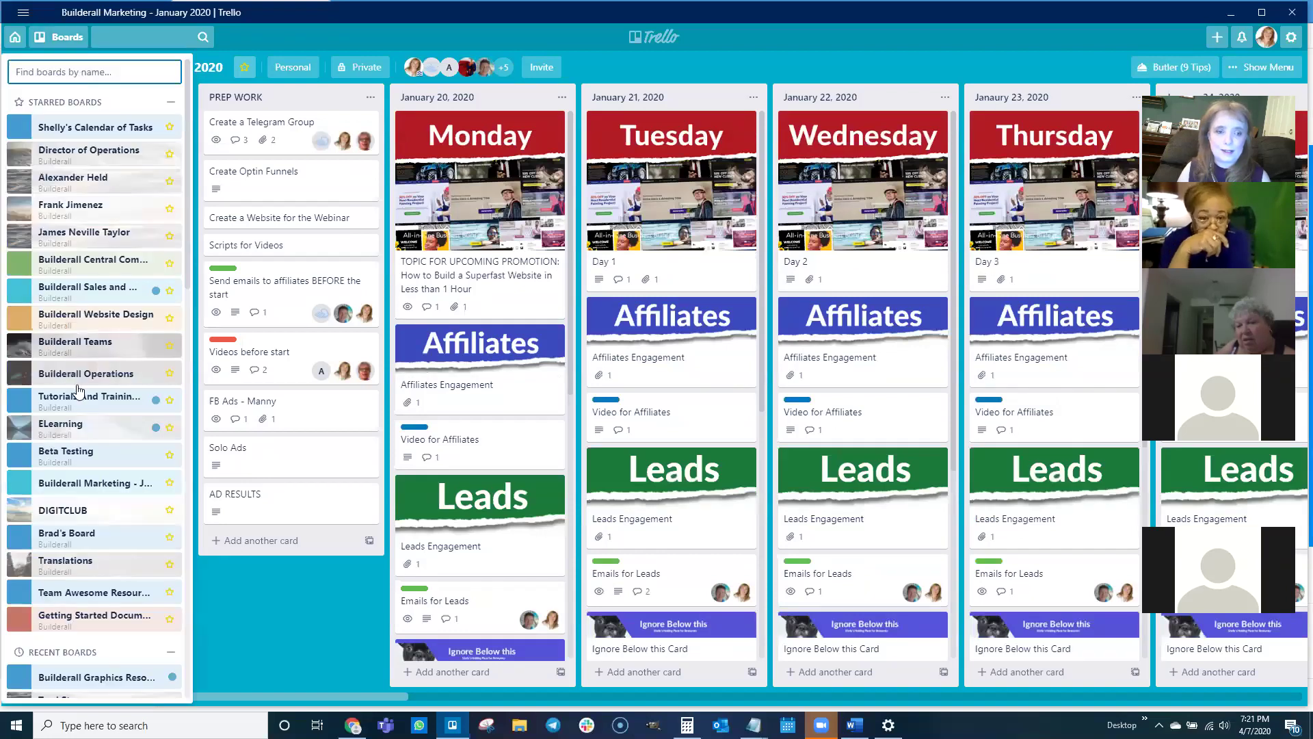
scroll(73, 560, down, 2)
scroll(74, 559, down, 1)
click(96, 540)
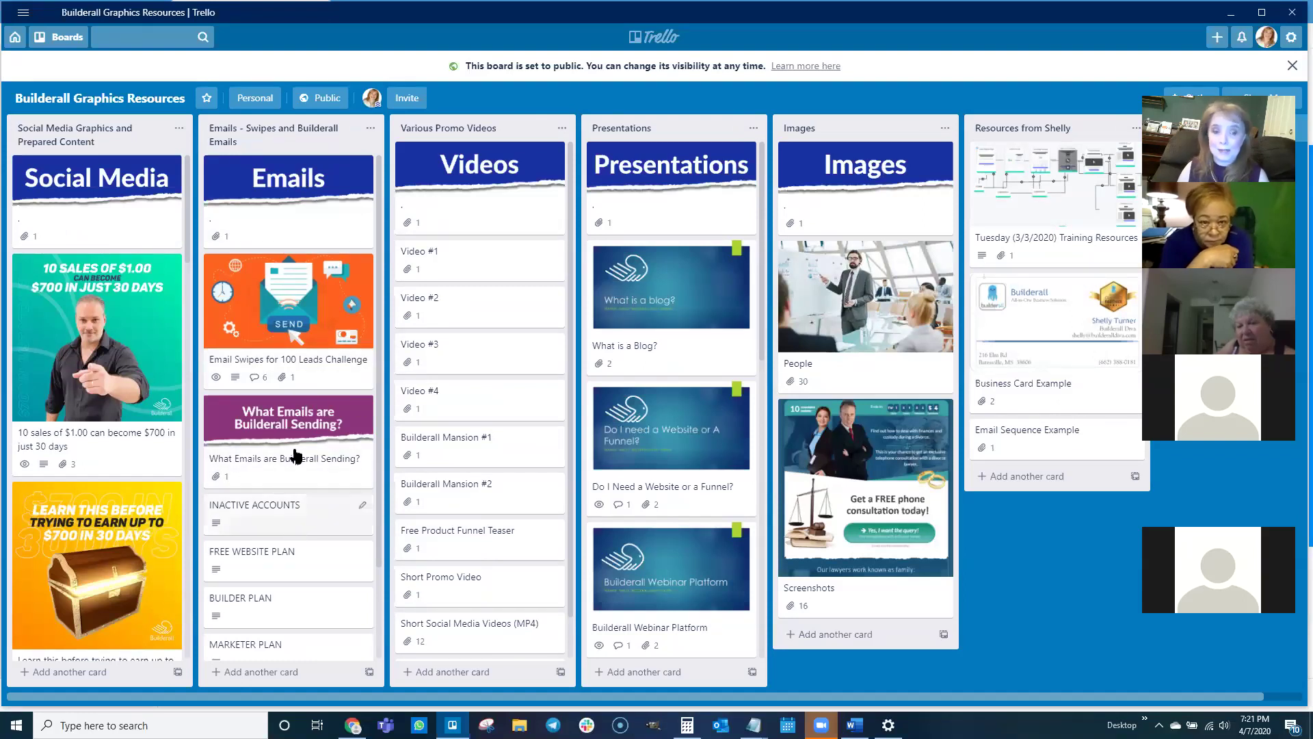
- Open the Email #1 link from the PREMIUM PLAN card in the Emails - Swipes and Builderall Emails list
scroll(279, 581, down, 1)
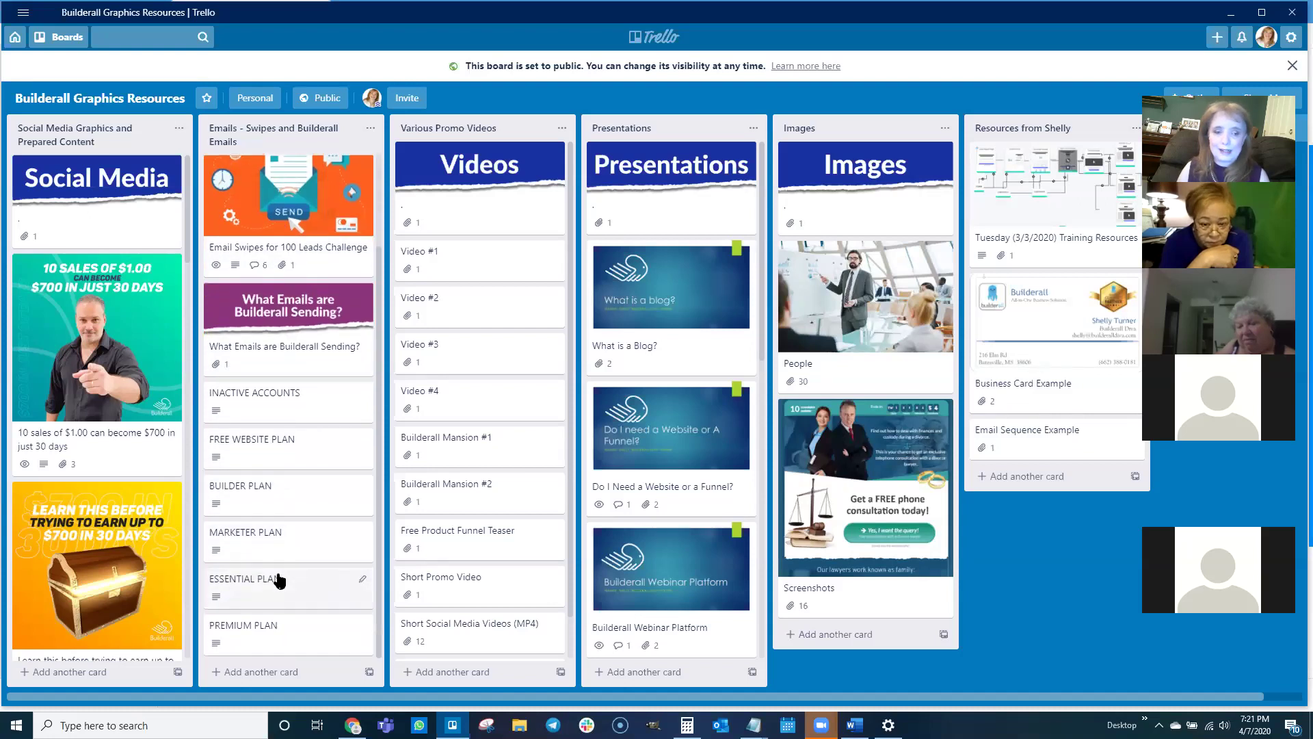
click(340, 619)
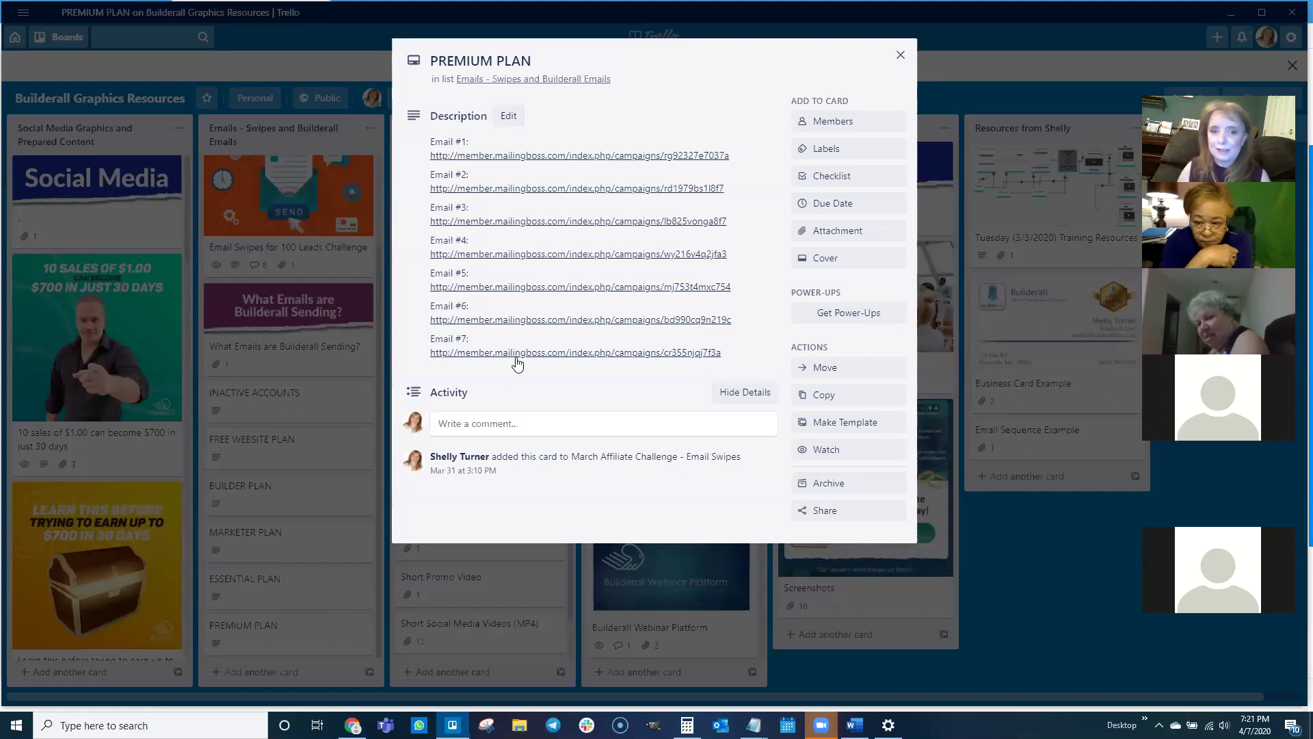
click(565, 156)
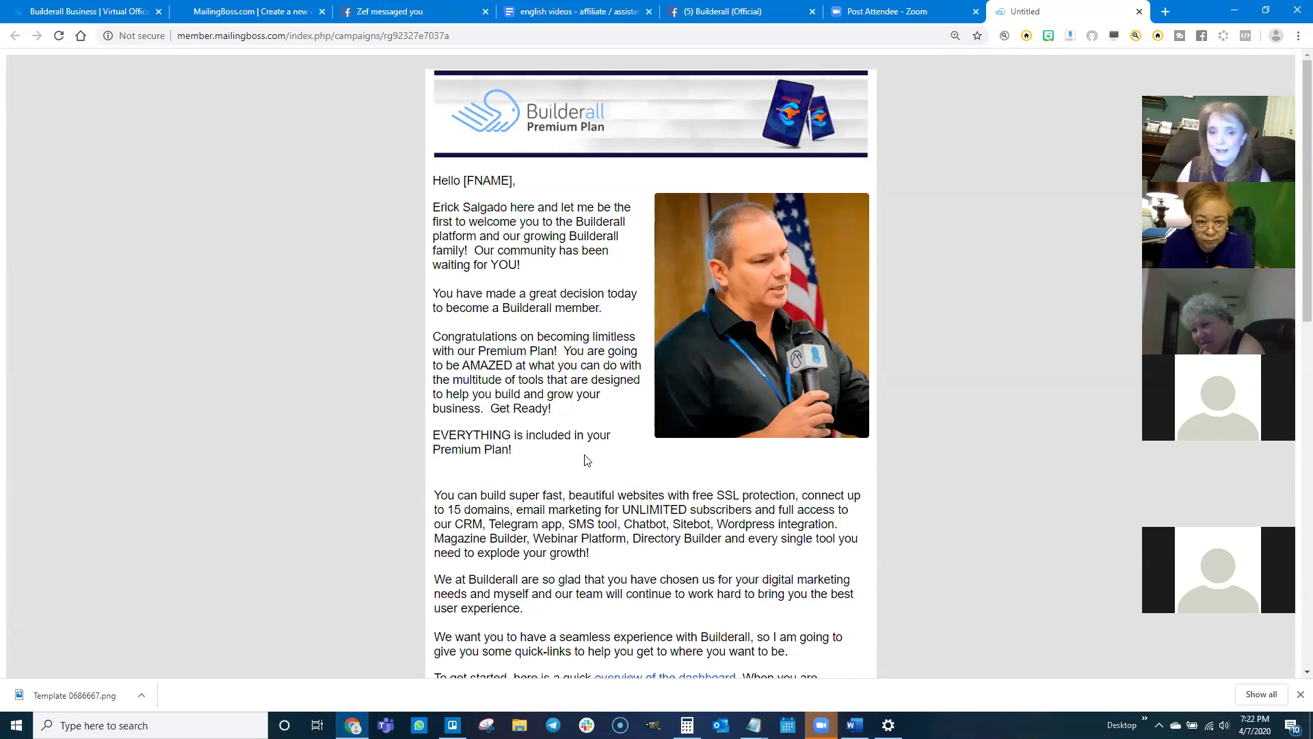
- Examine the Premium Plan welcome email from its header and photo down to the important resources and unsubscribe footer
scroll(586, 458, down, 10)
scroll(527, 500, down, 2)
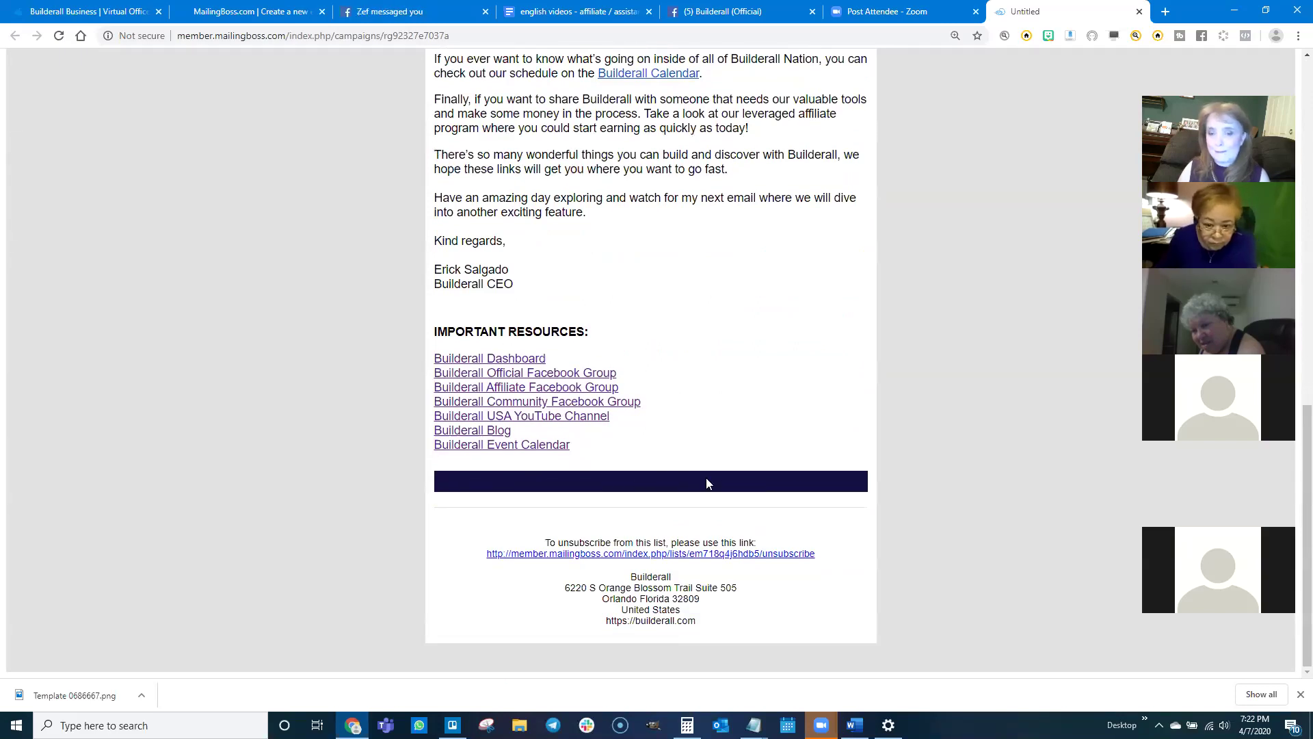
scroll(707, 419, up, 8)
scroll(648, 241, up, 4)
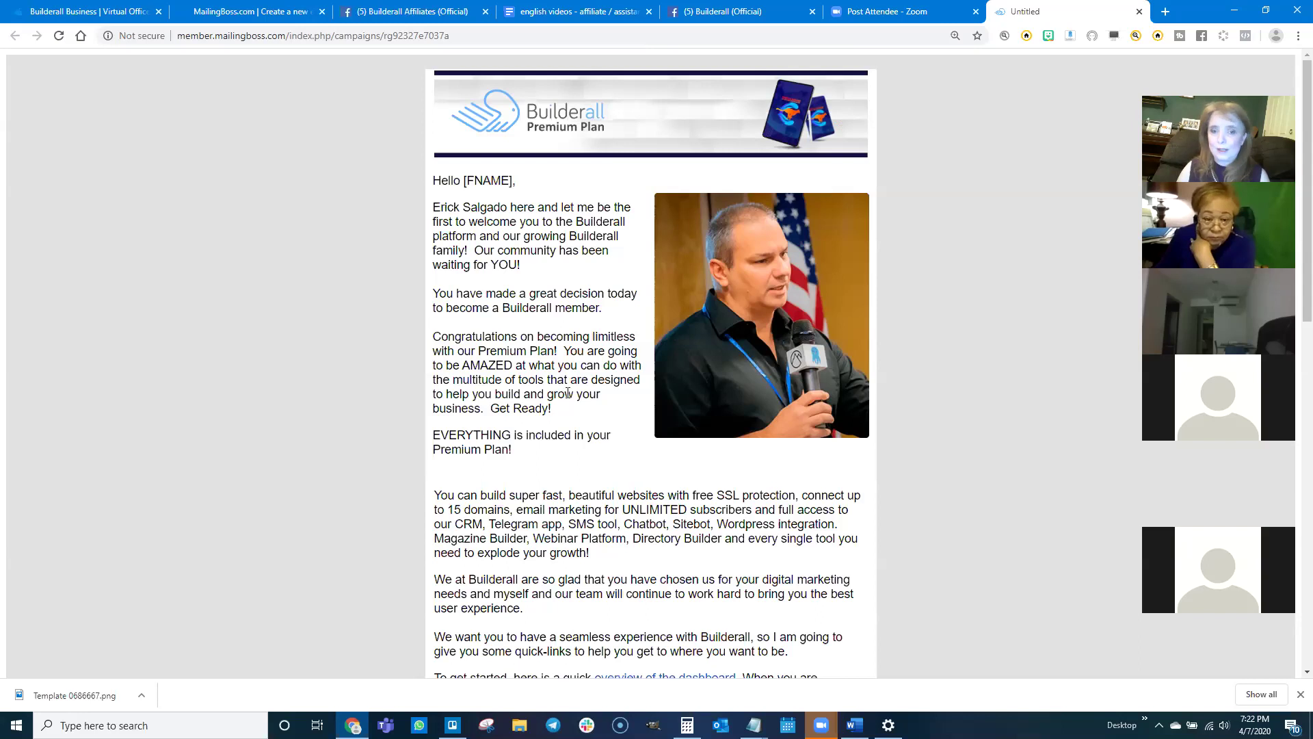
scroll(567, 393, down, 12)
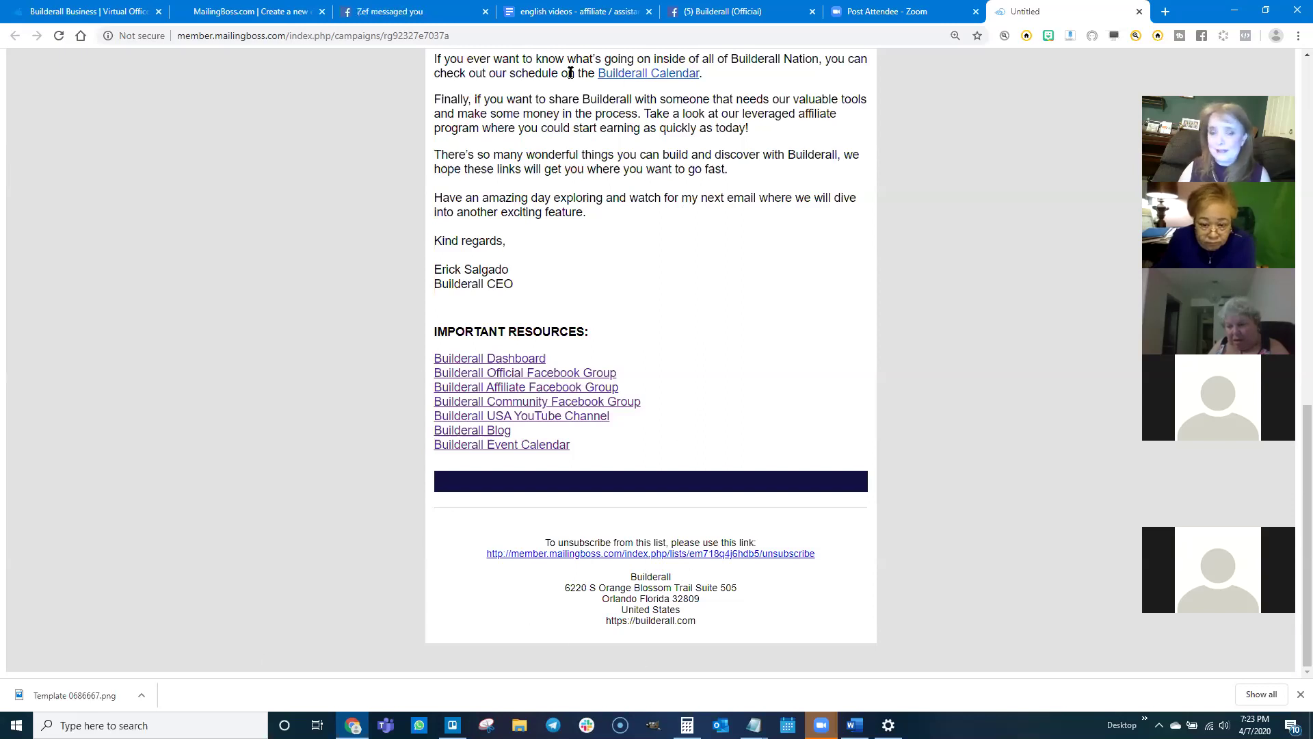
scroll(479, 465, up, 3)
scroll(497, 367, up, 6)
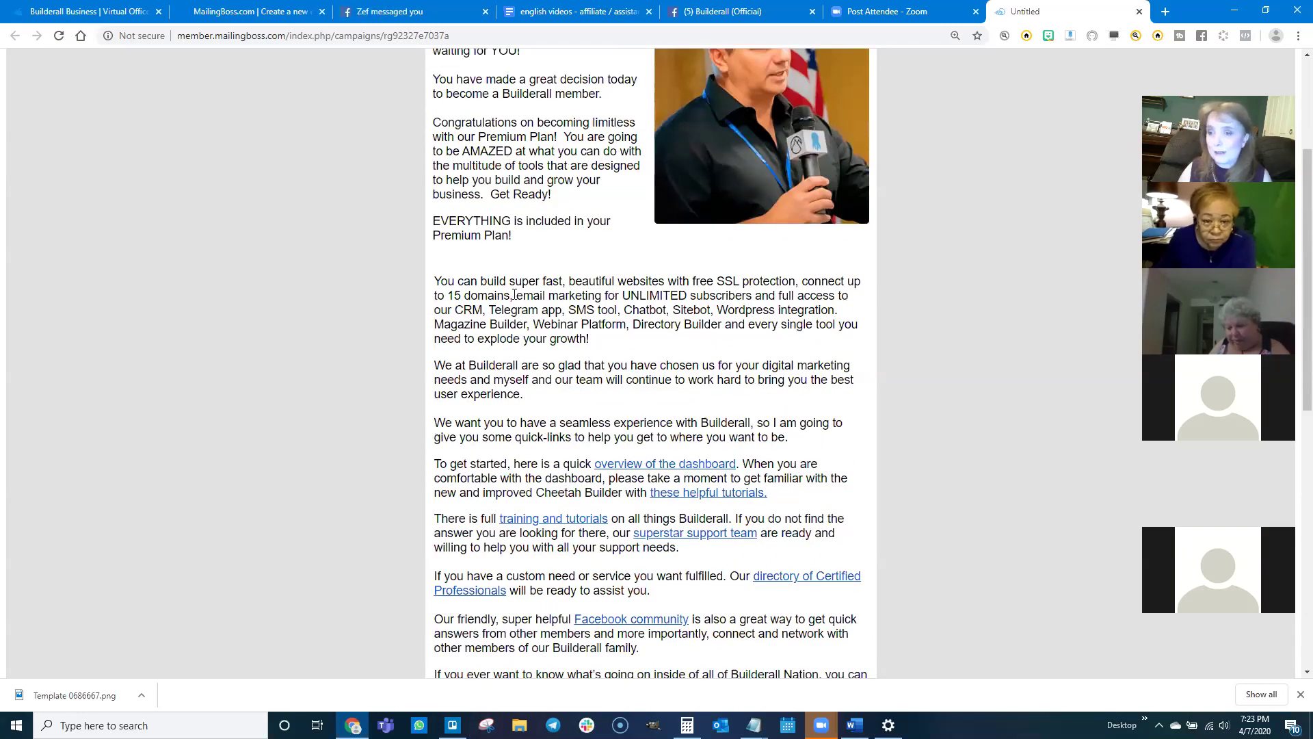
scroll(531, 310, up, 3)
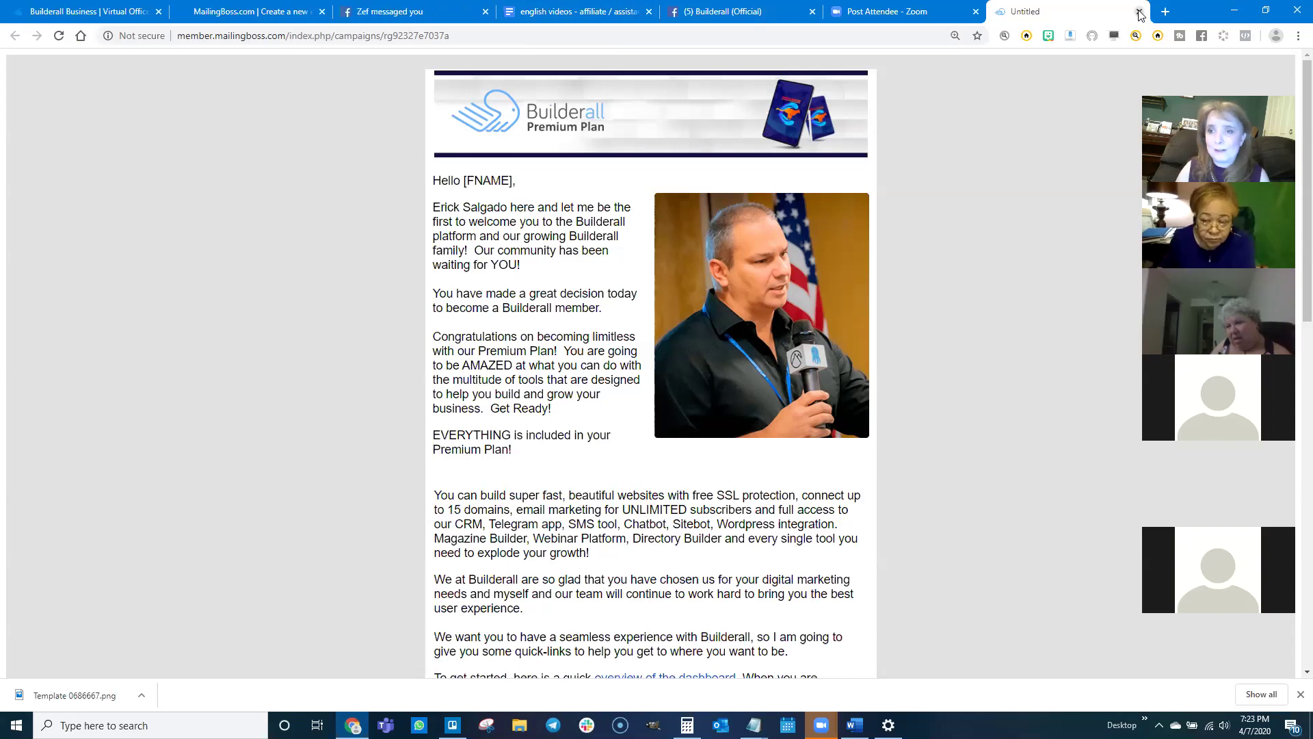
- Return to Trello, close the PREMIUM PLAN card, and open the Email #1 link from the FREE WEBSITE PLAN card
click(452, 725)
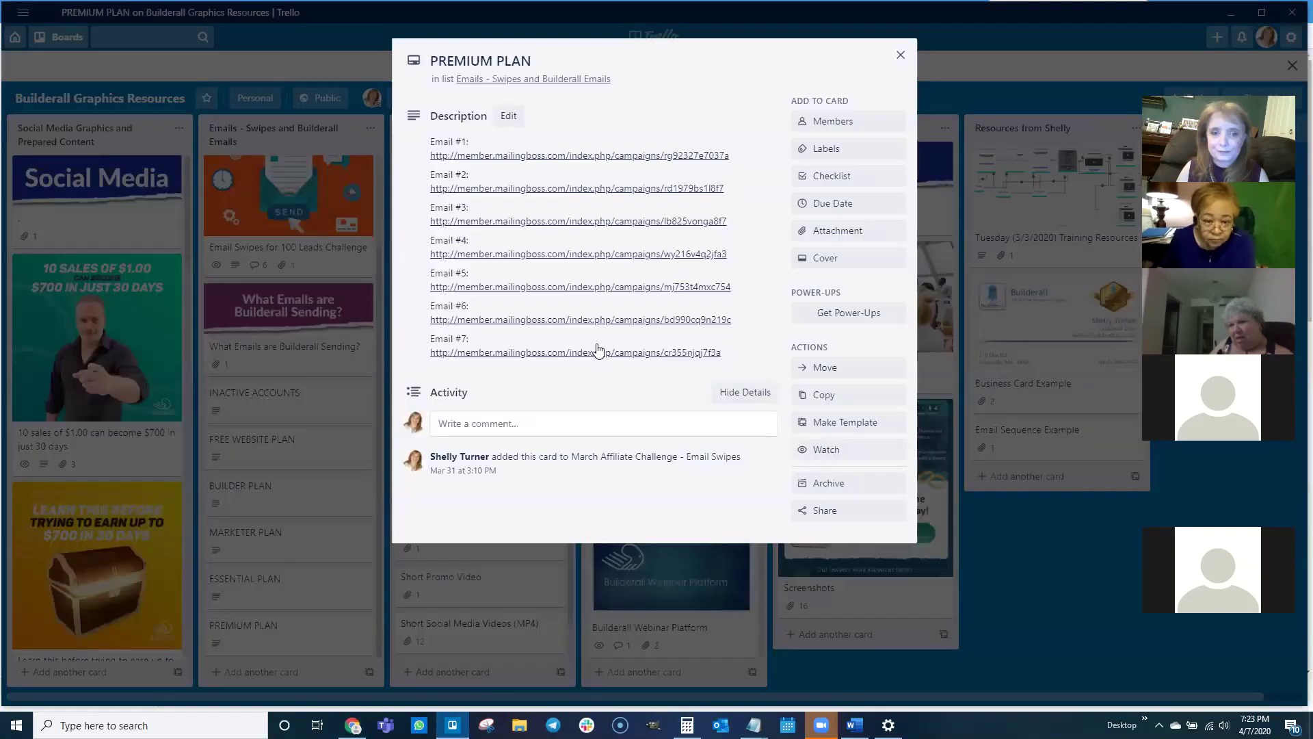
click(900, 54)
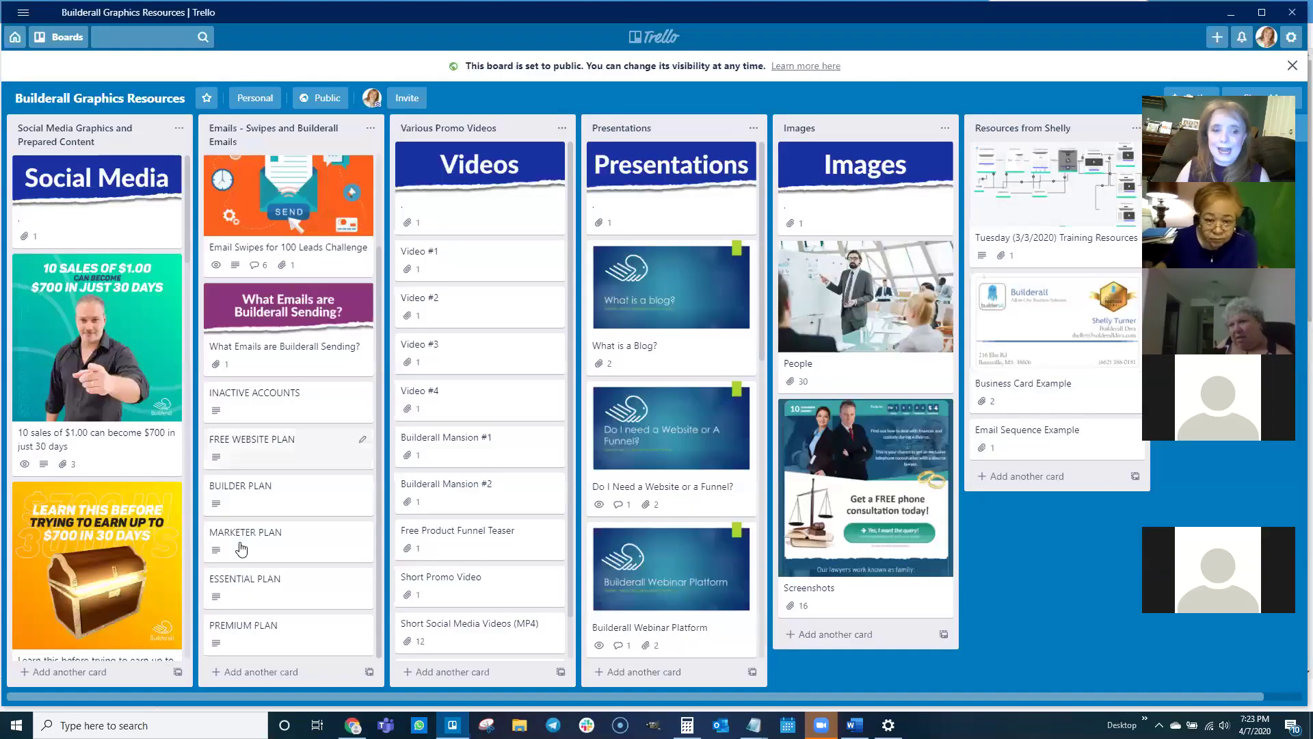
click(246, 444)
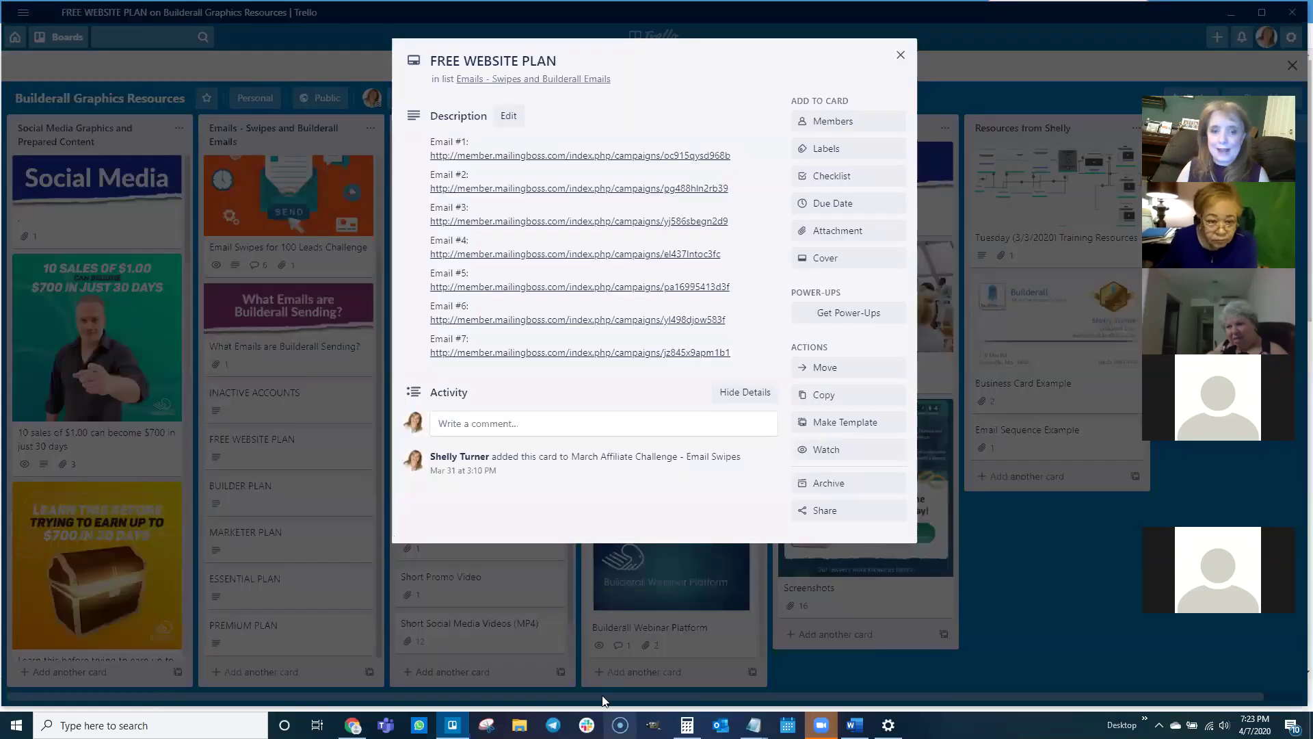
click(582, 156)
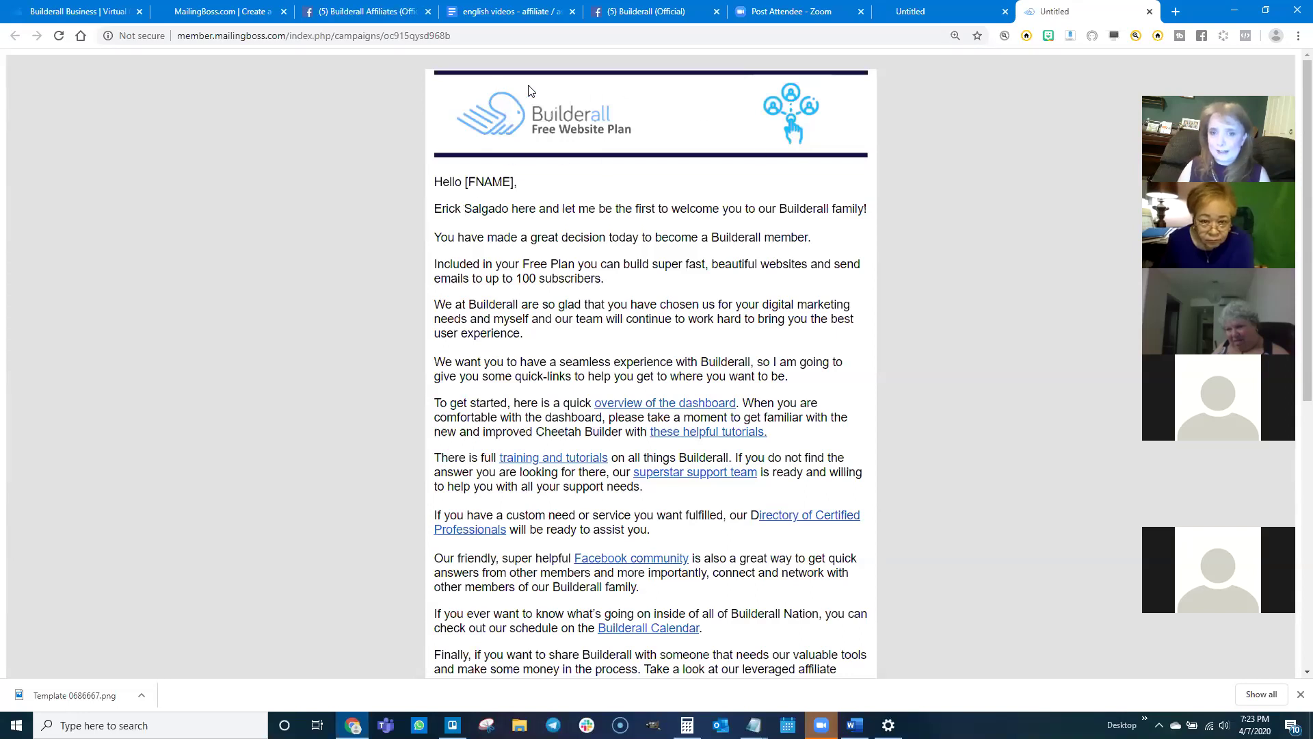
- Read through the Free Website Plan welcome email, and close both it and the Premium Plan email
scroll(559, 508, down, 2)
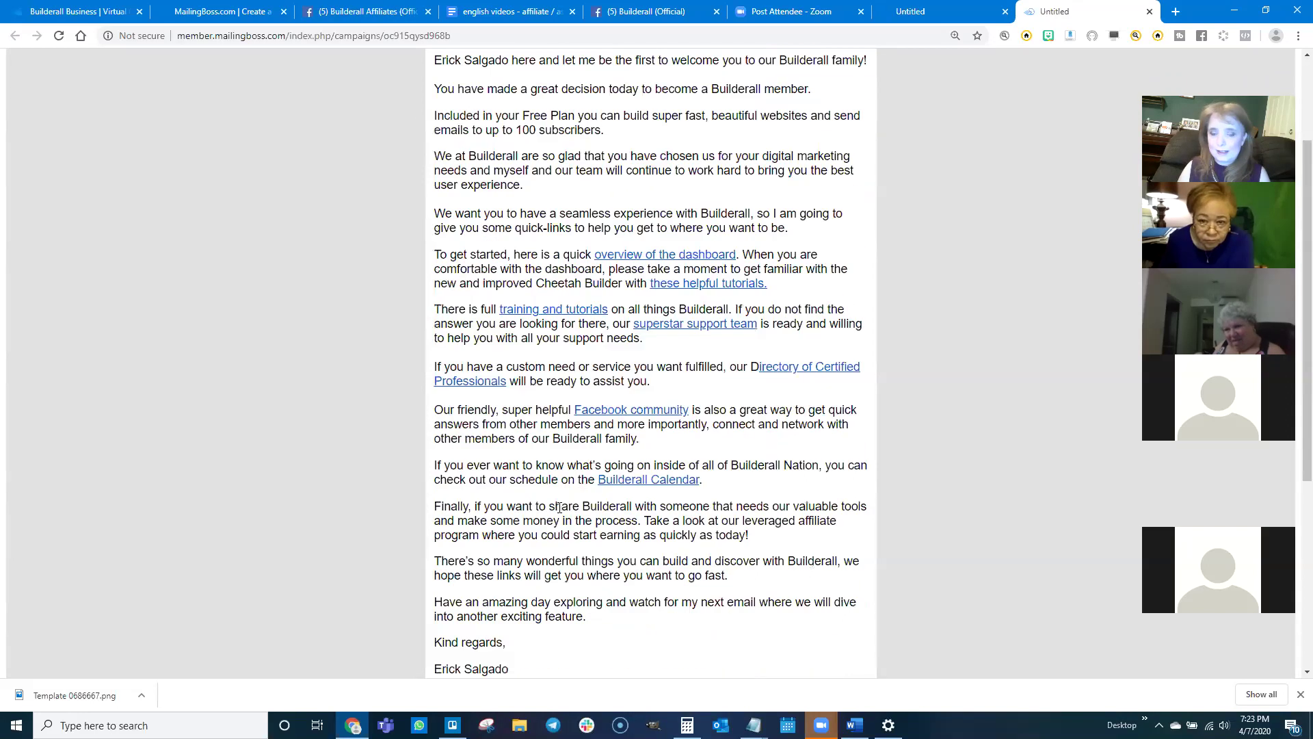
scroll(560, 508, down, 5)
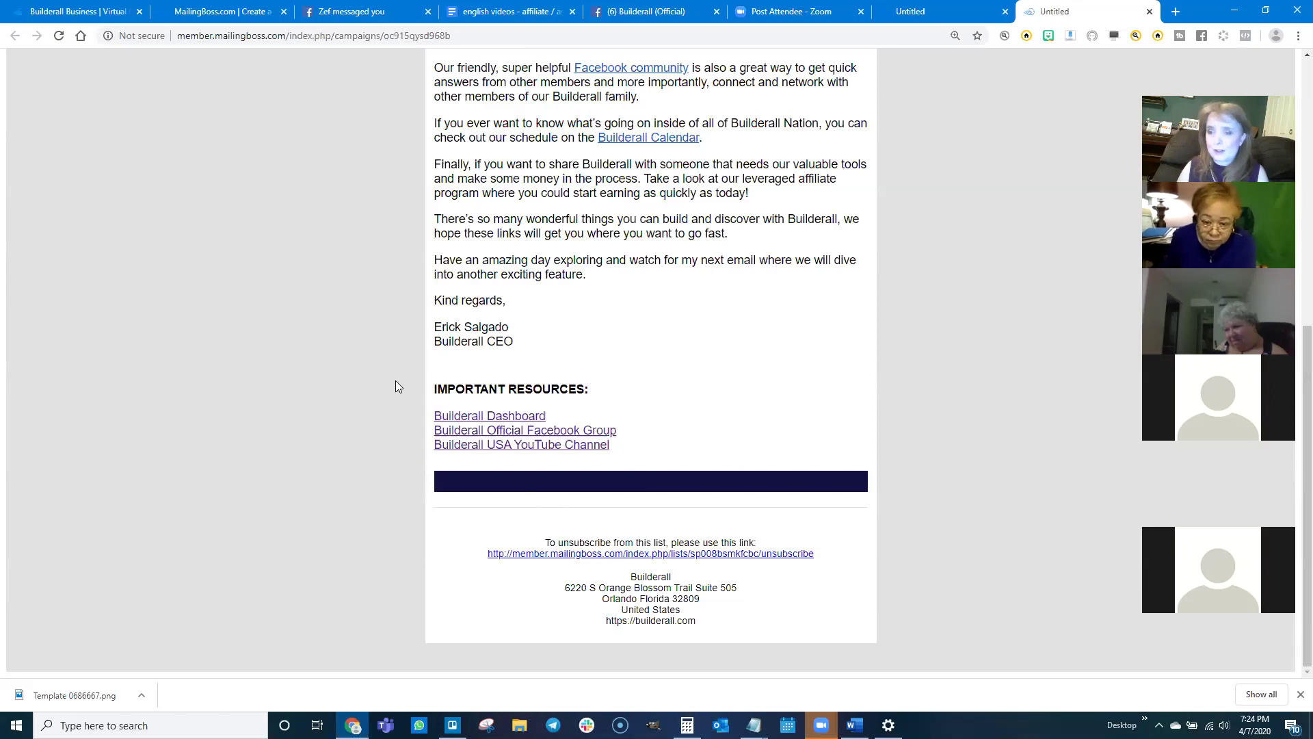
scroll(558, 472, up, 4)
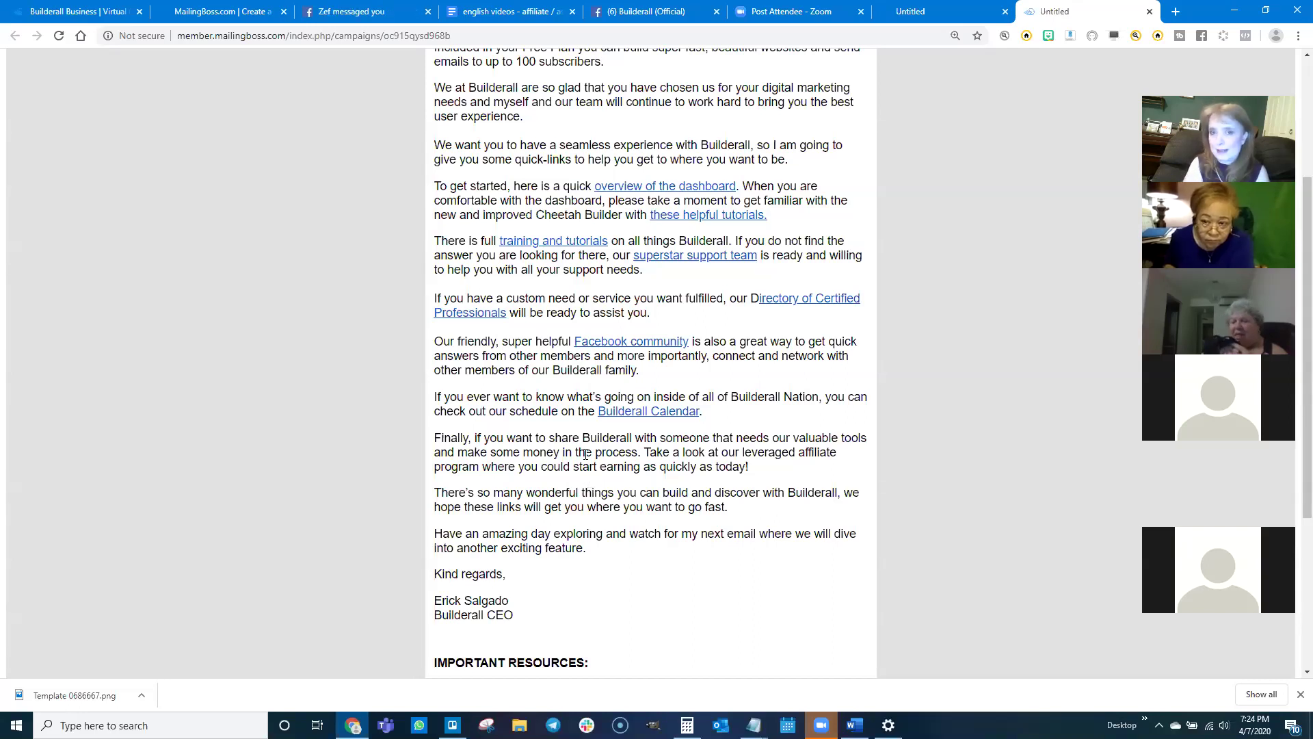
click(1149, 12)
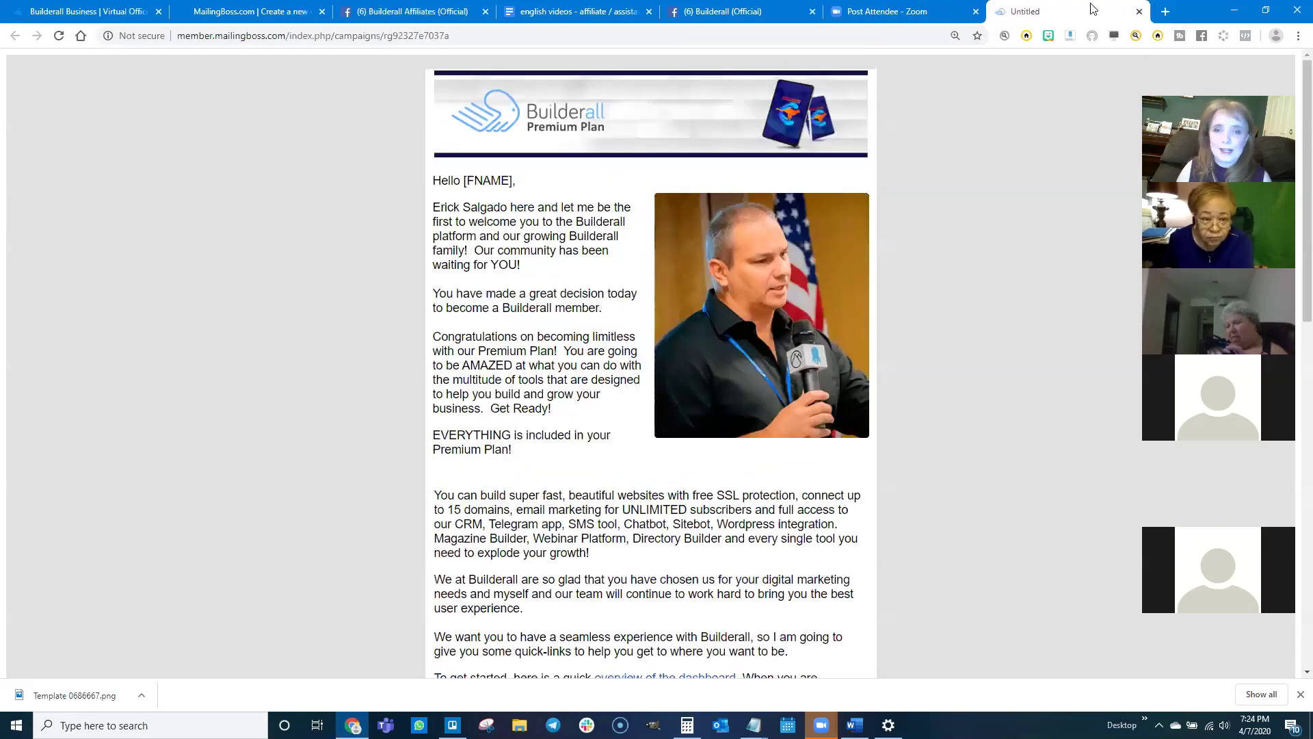
click(1137, 12)
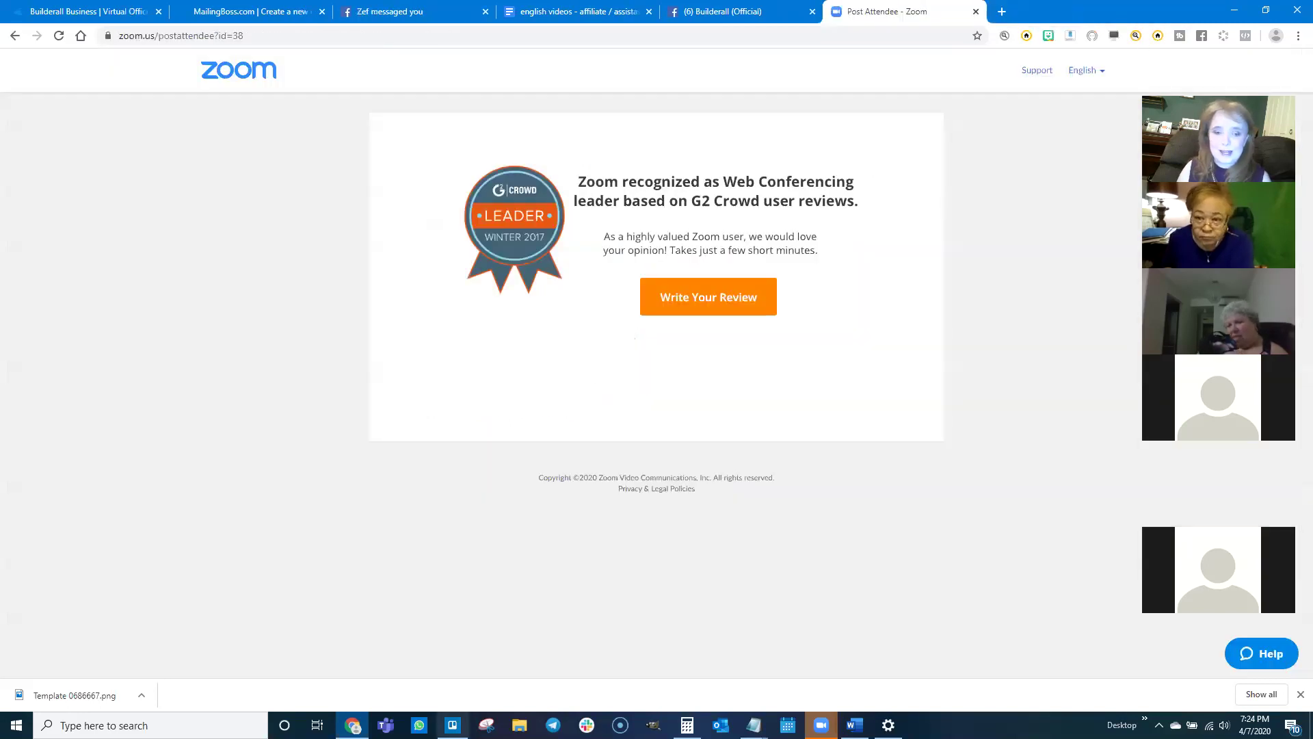
- Return to Trello, close the FREE WEBSITE PLAN card, and open the Email #1 link from the ESSENTIAL PLAN card
click(452, 725)
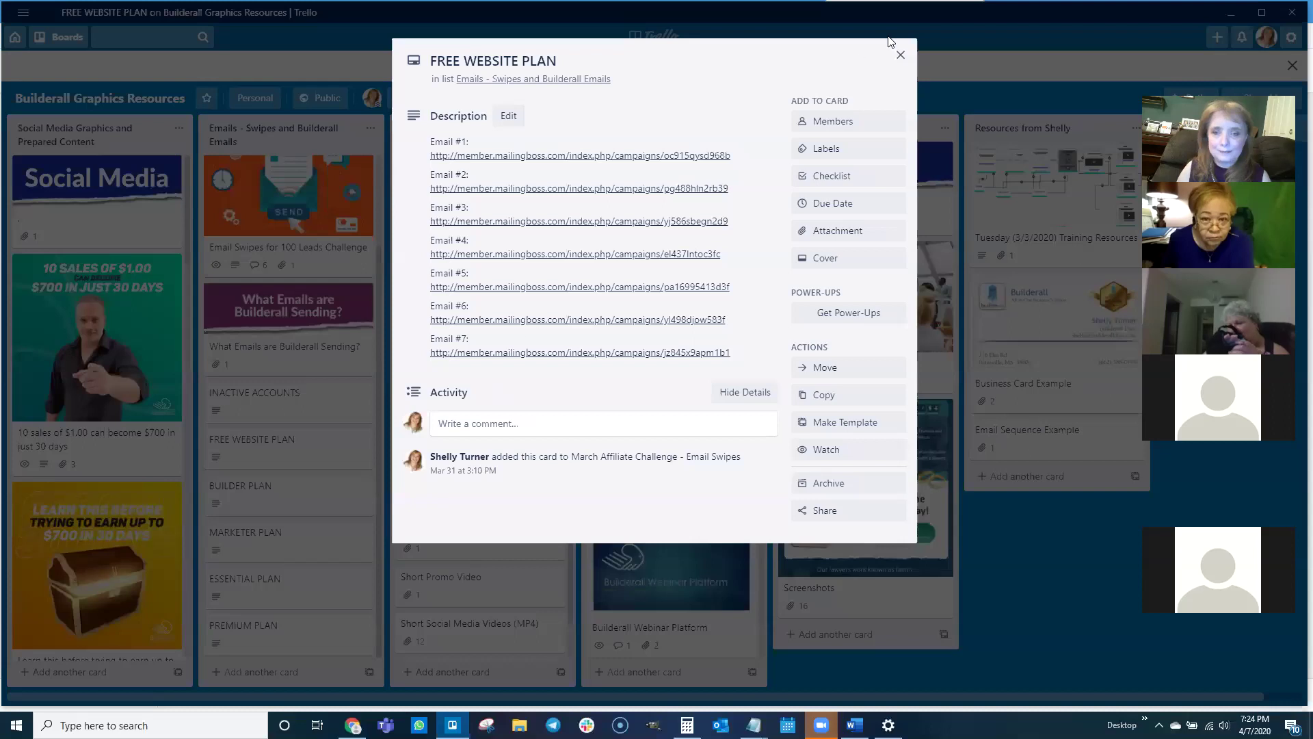
click(901, 55)
scroll(251, 578, up, 1)
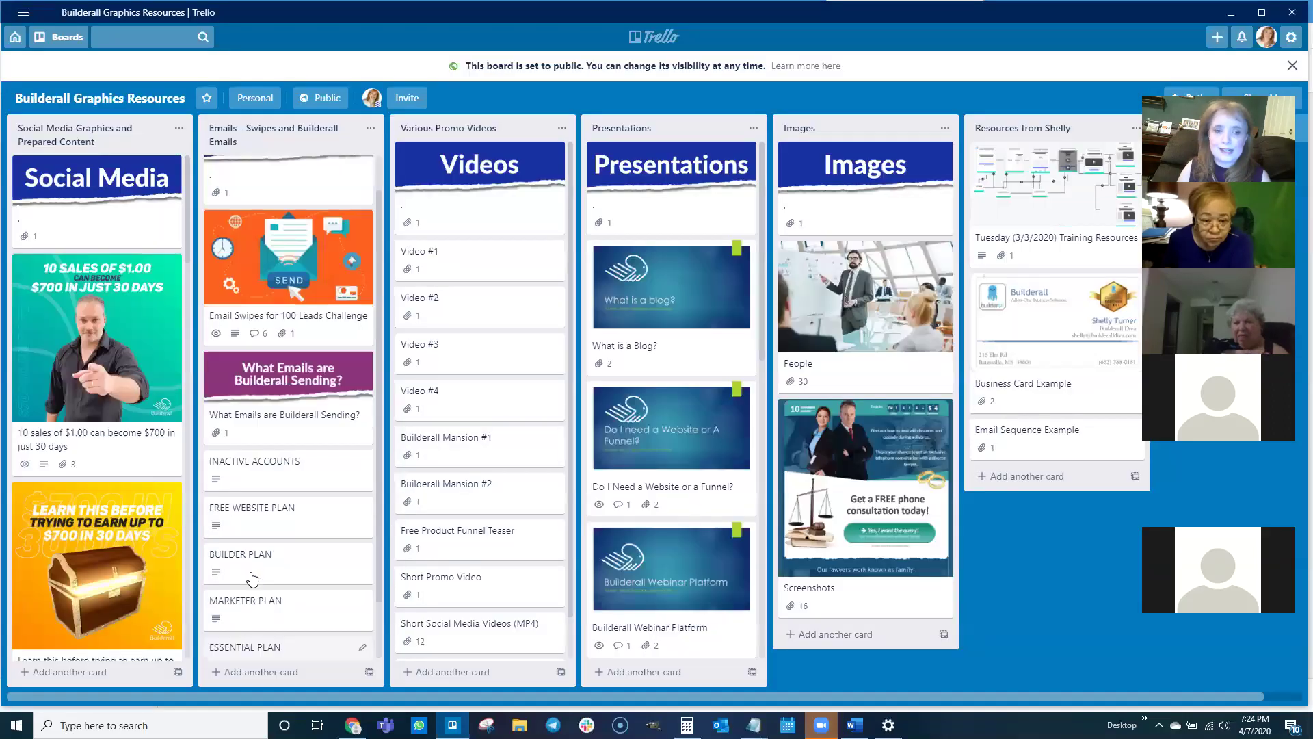
scroll(284, 582, down, 1)
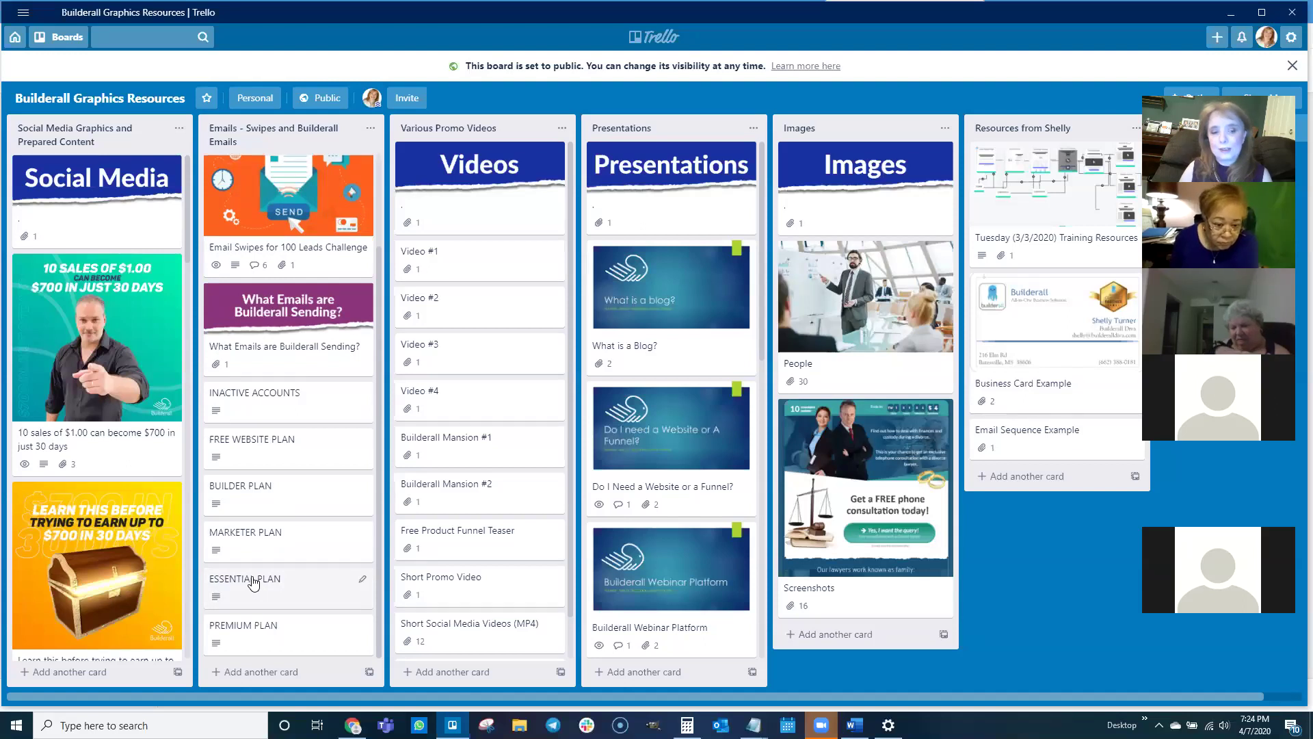
click(253, 581)
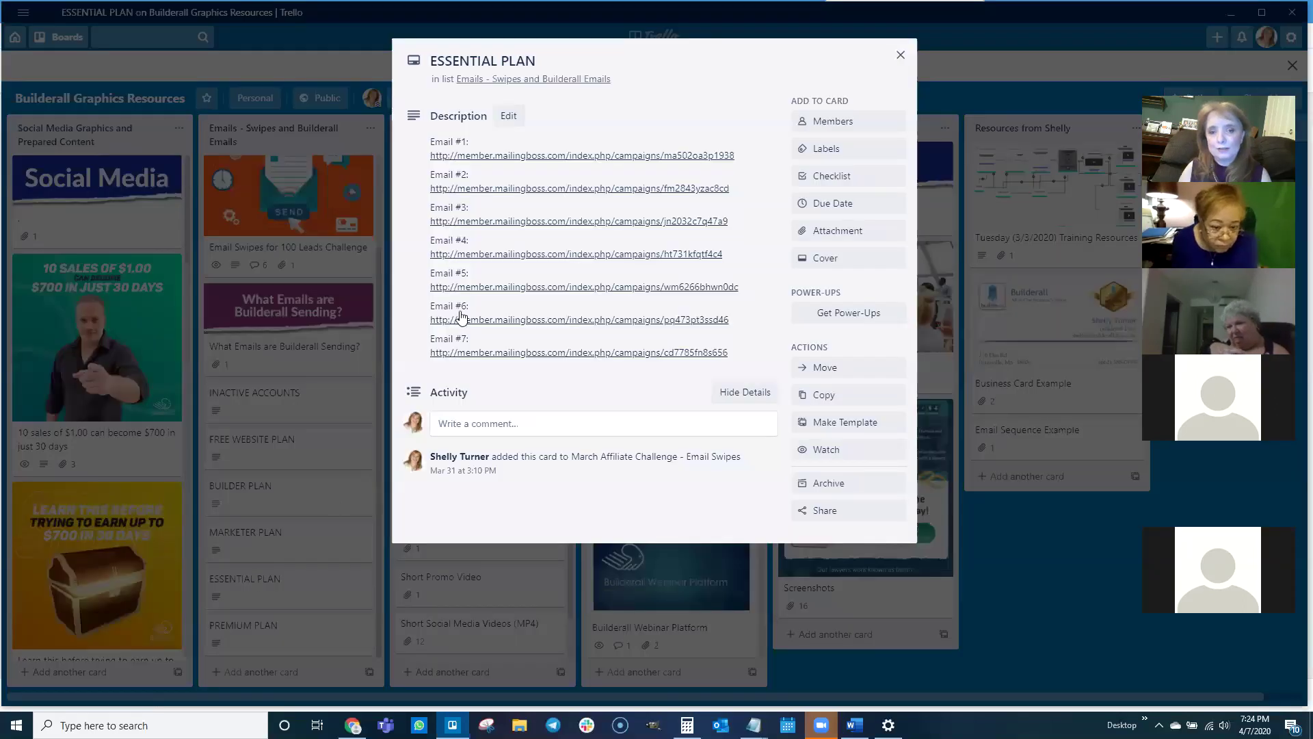
click(545, 155)
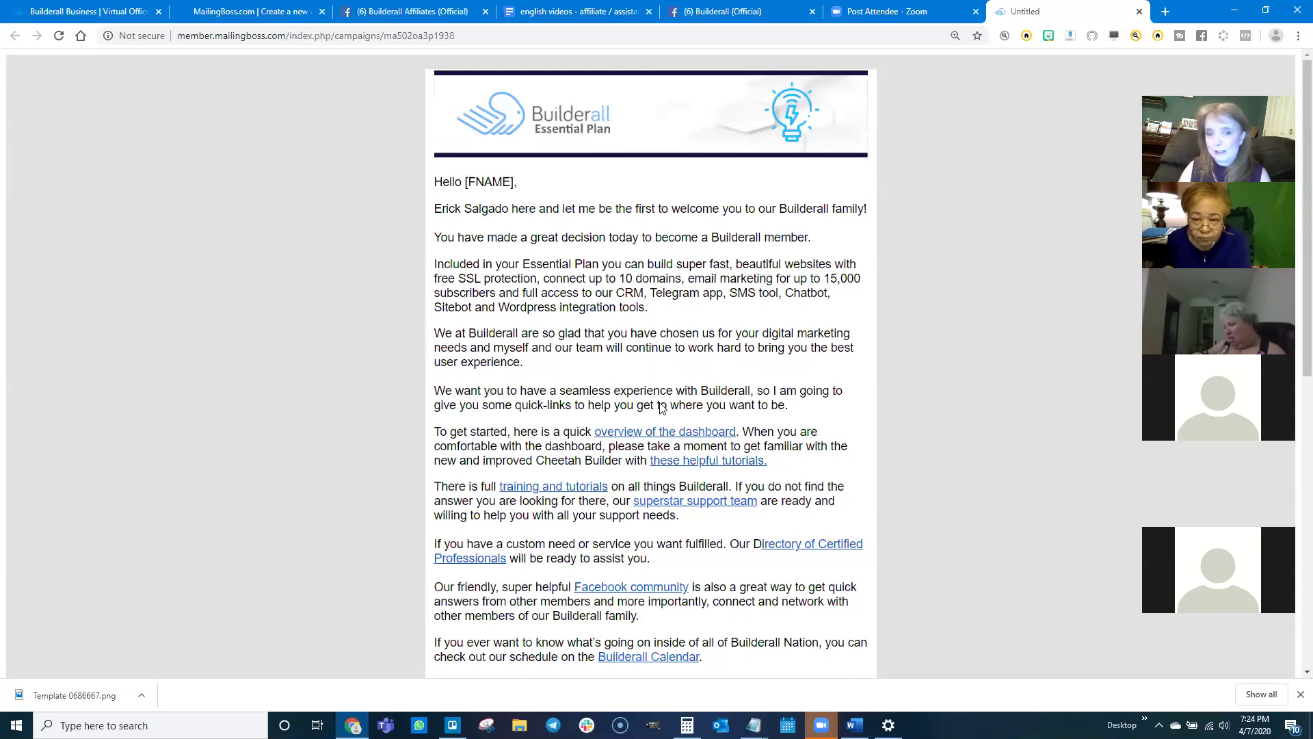
- Read through the Essential Plan welcome email down to its footer, and close it
scroll(591, 402, down, 8)
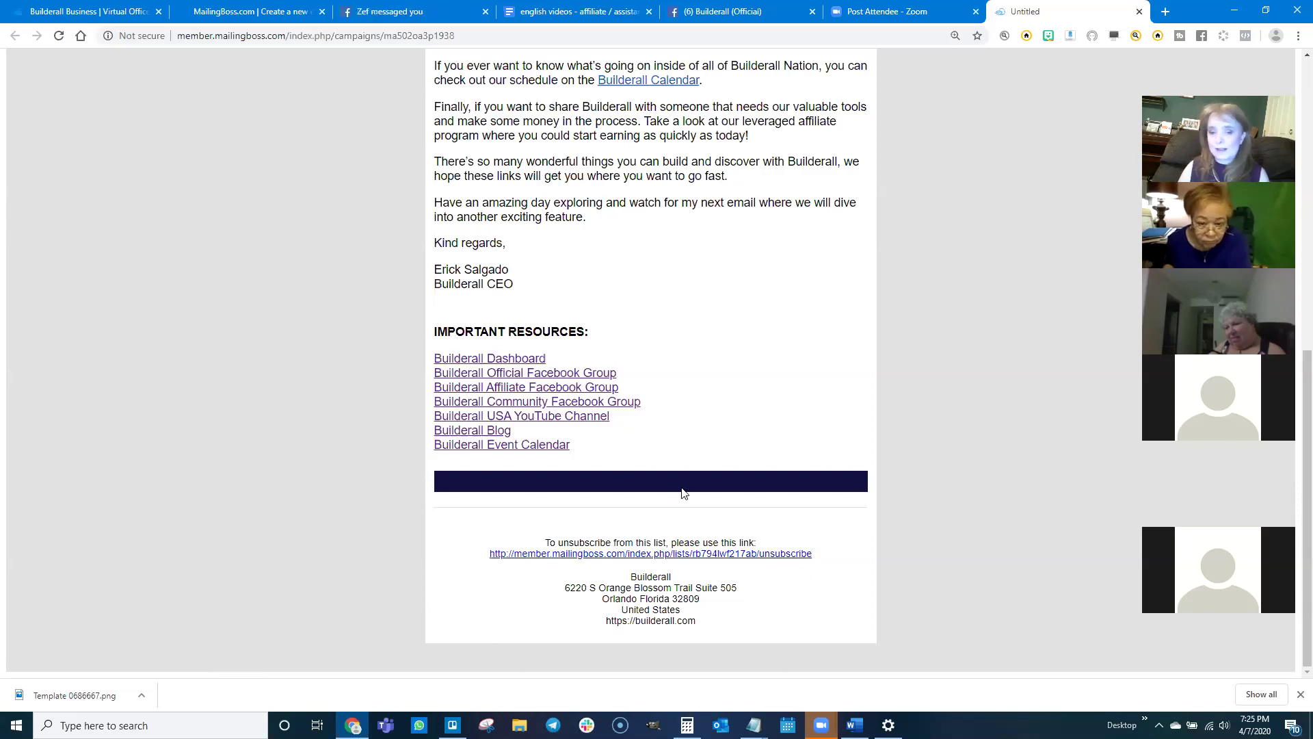
scroll(629, 315, up, 4)
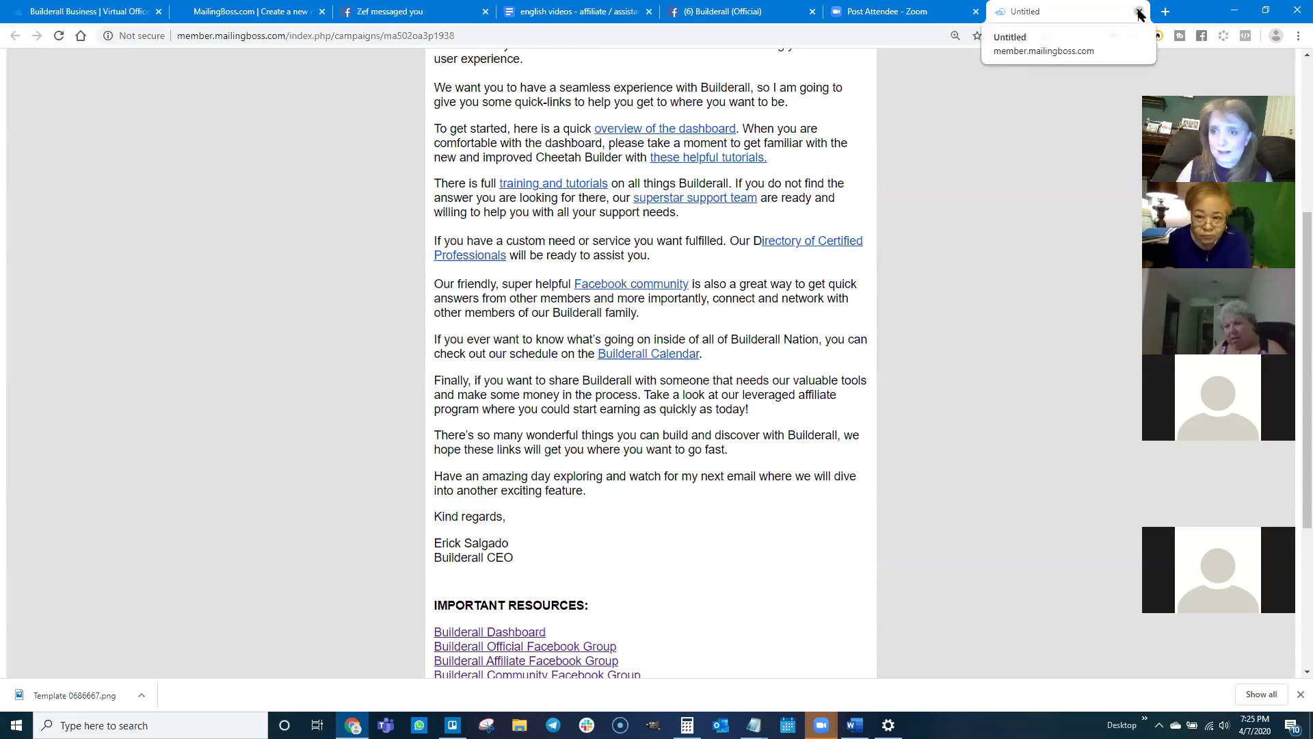
click(1138, 12)
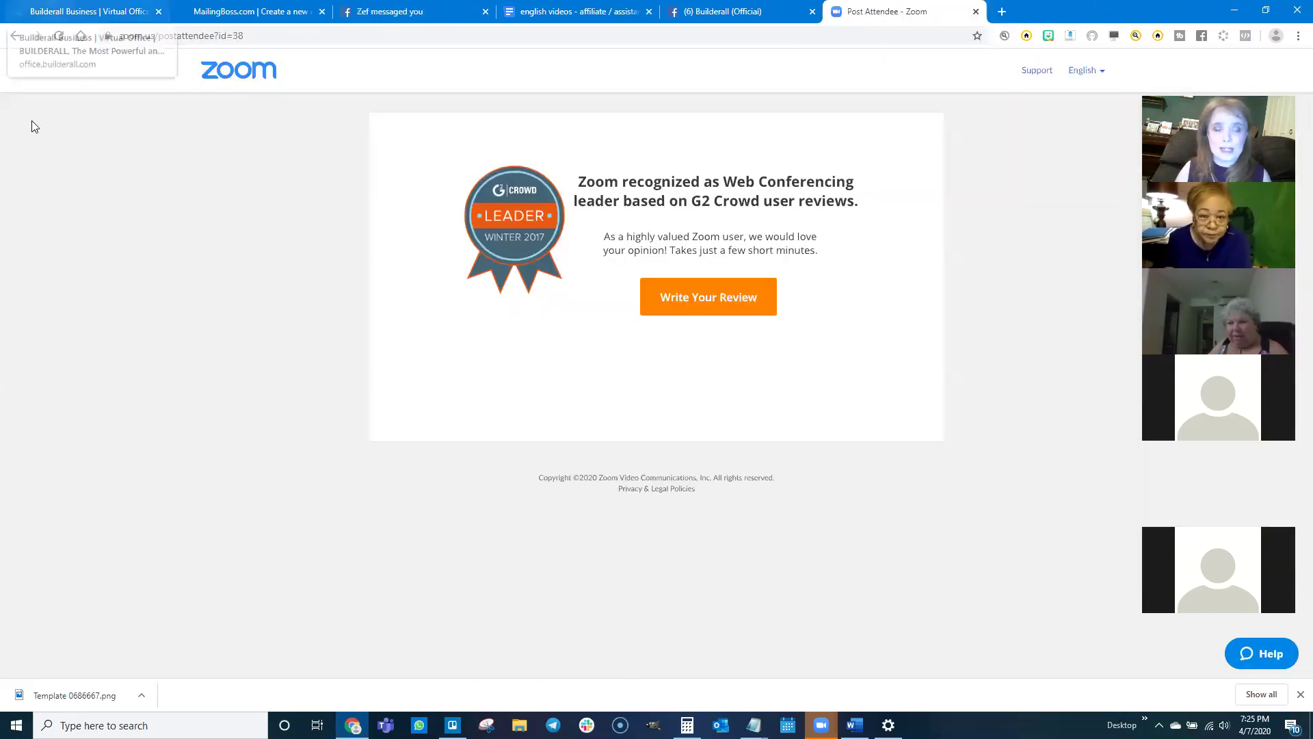
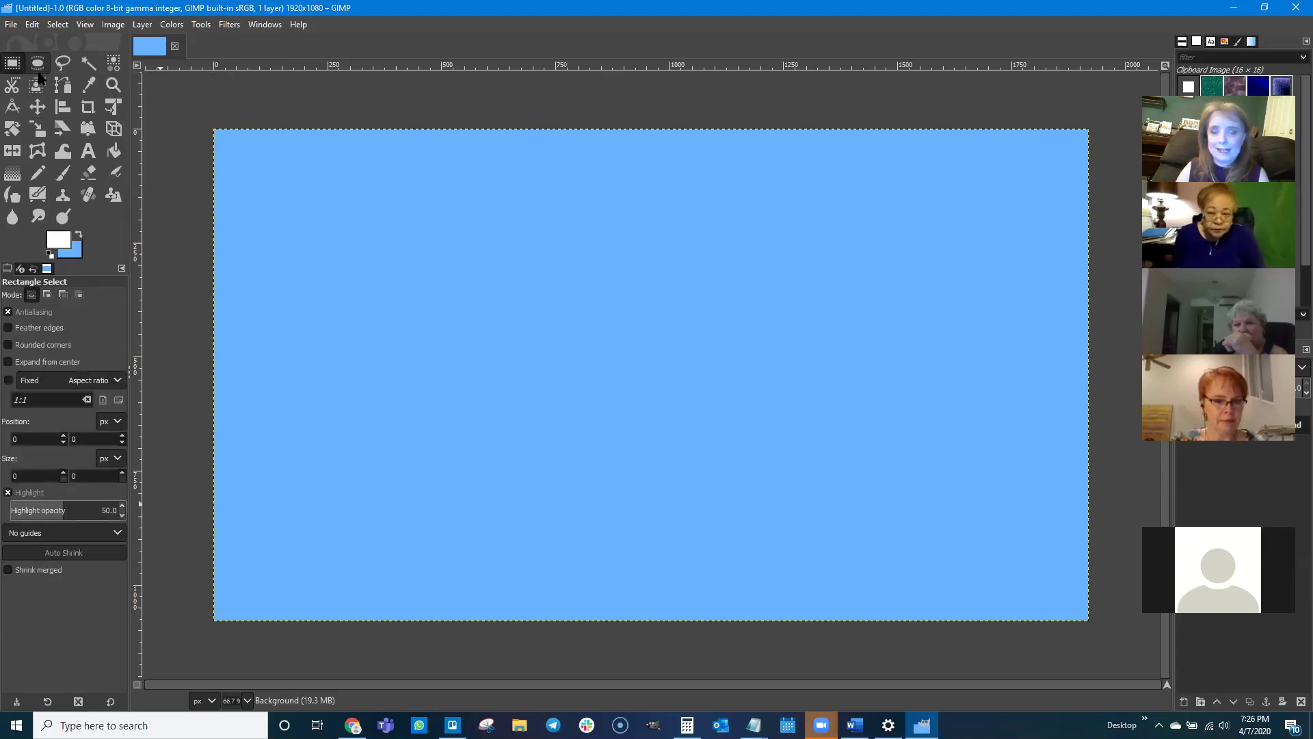
- In GIMP, select a full-width strip about 1919 × 363 px along the blue image's upper edge and crop the image to it
drag(213, 128, 1087, 281)
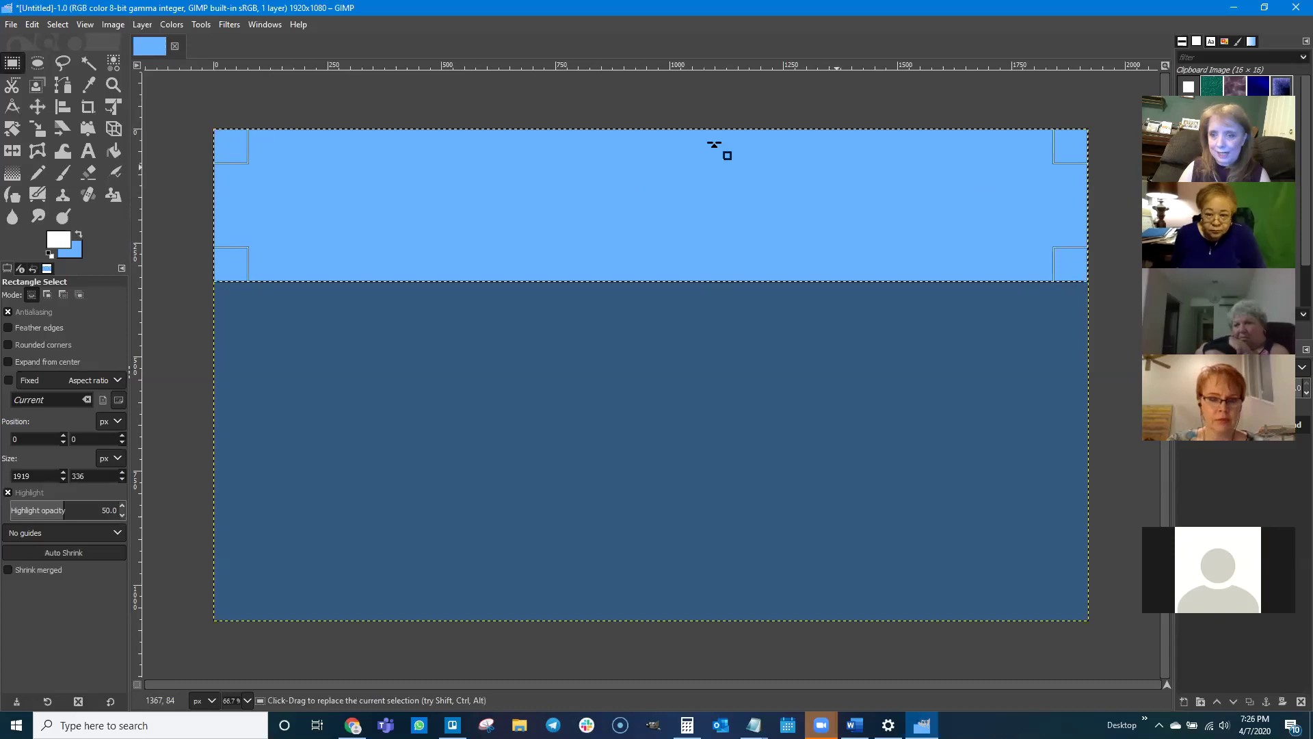
drag(631, 272, 632, 284)
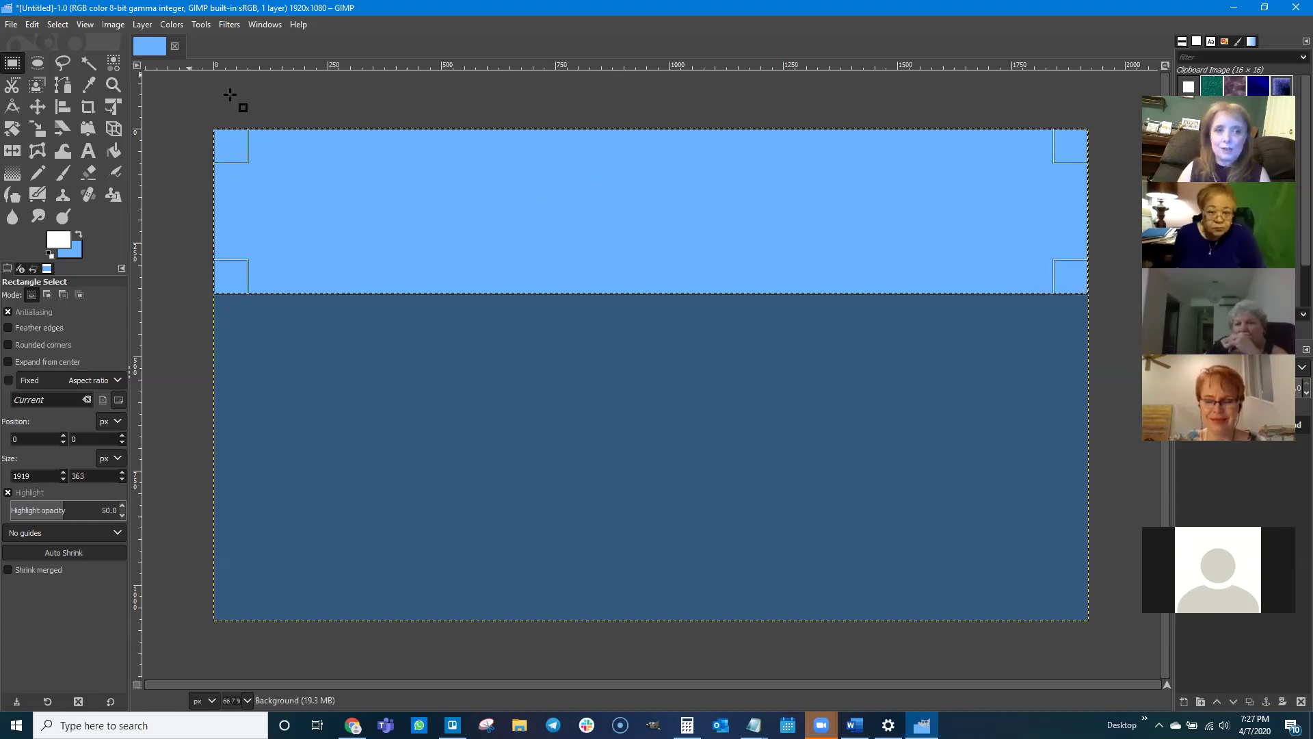
click(112, 24)
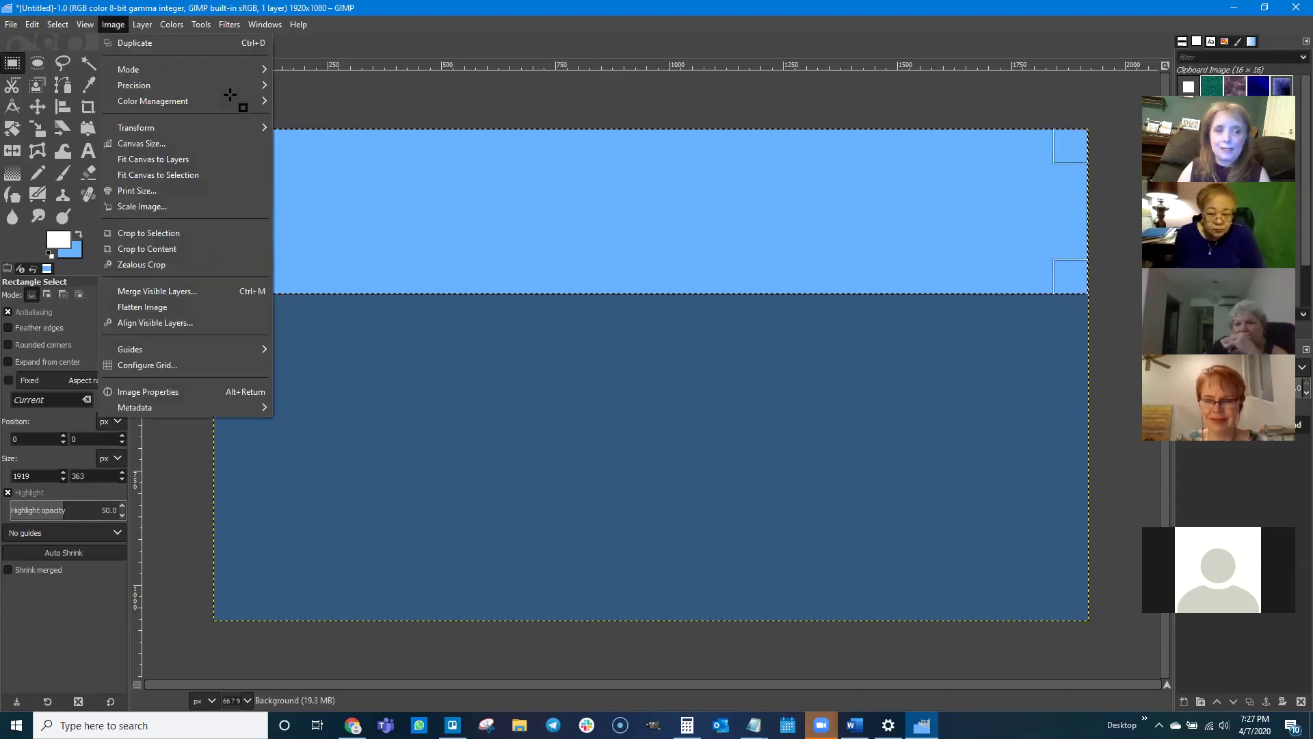
click(159, 233)
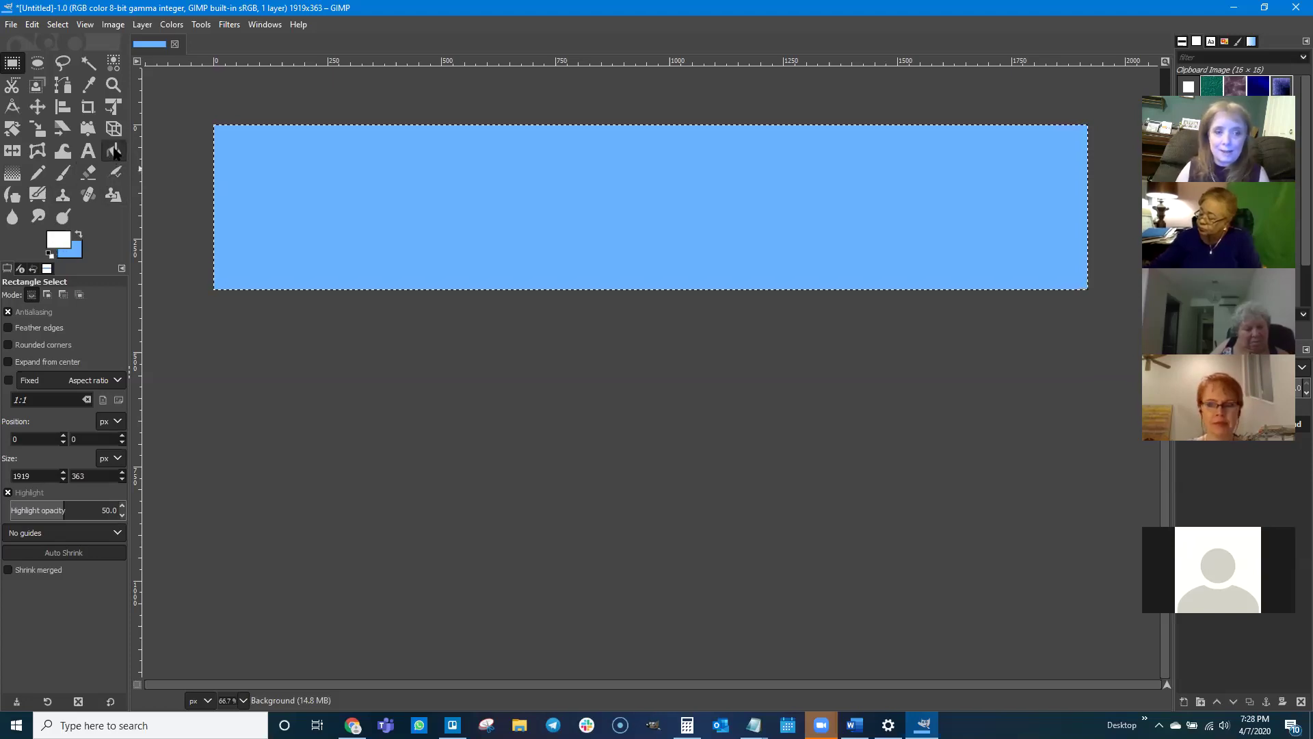
- Fill the cropped blue strip with the white foreground color using Bucket Fill
click(114, 150)
click(476, 187)
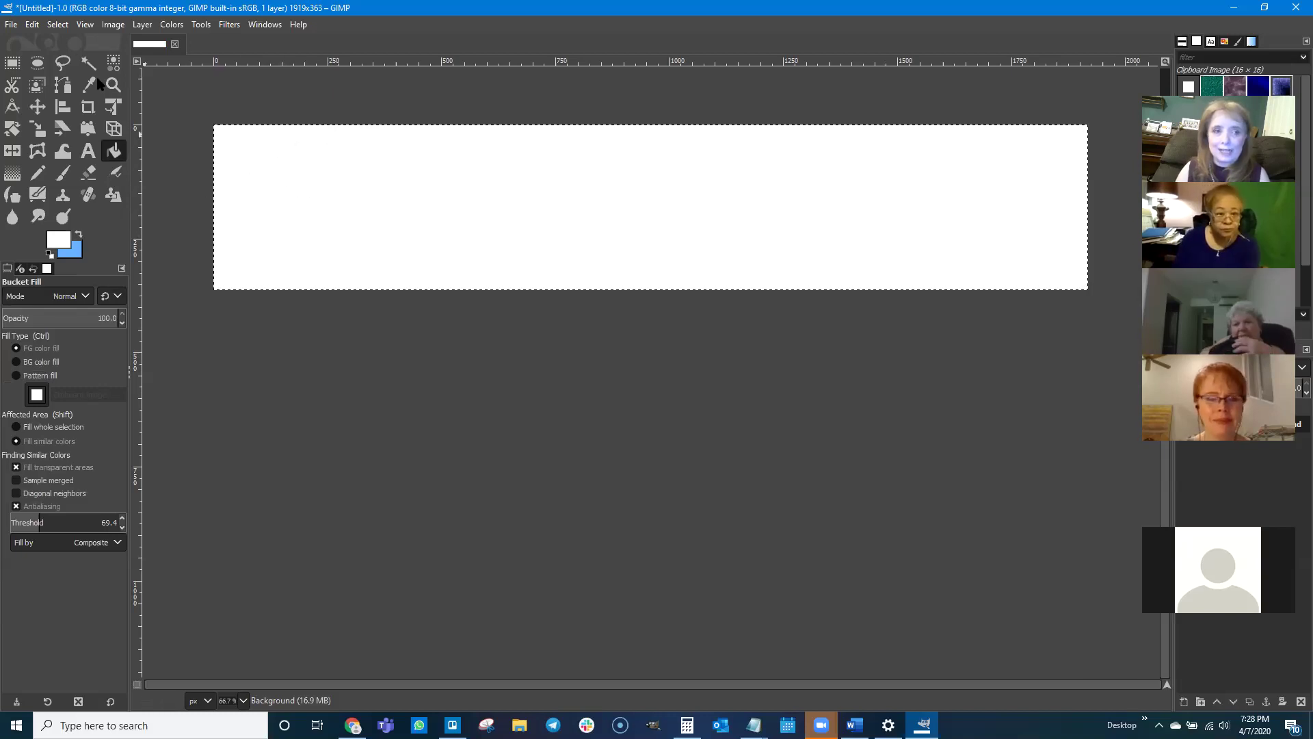
- Start opening an image as a layer and browse to the Builderall Graphics folder on the DATA (D:) drive
click(11, 24)
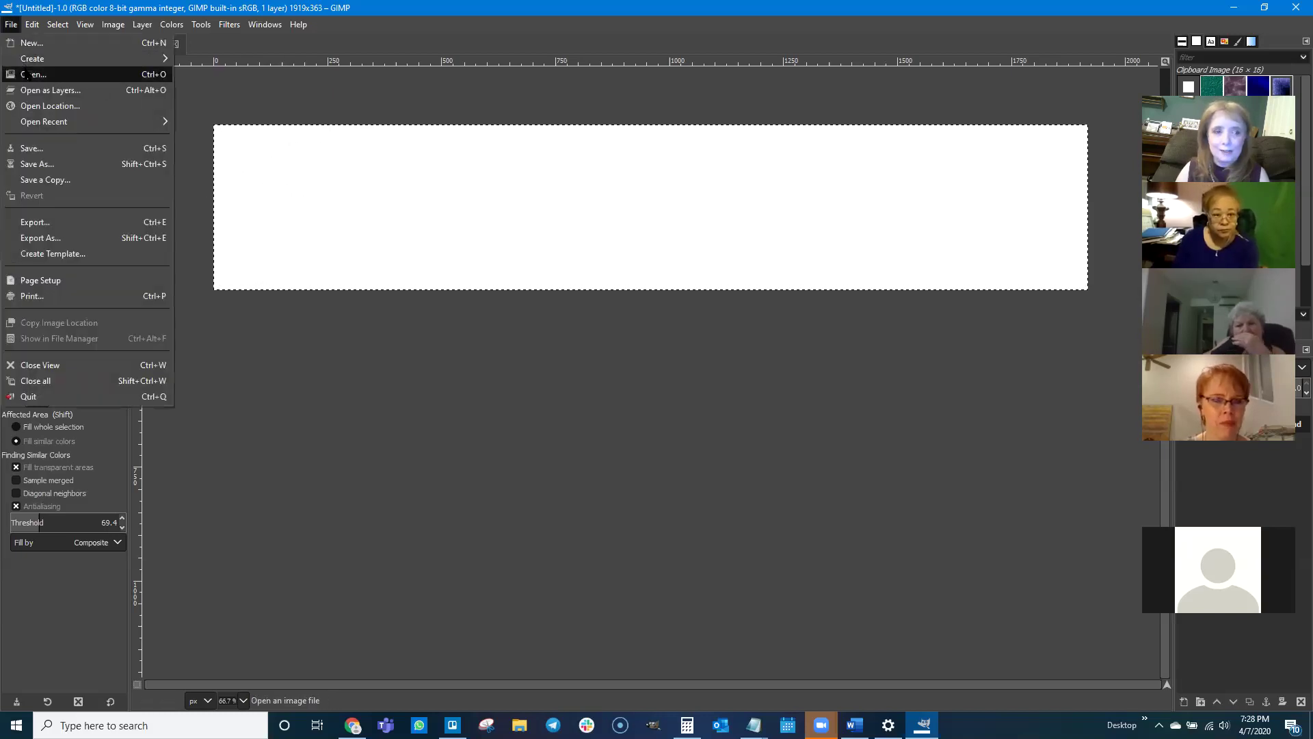
click(56, 92)
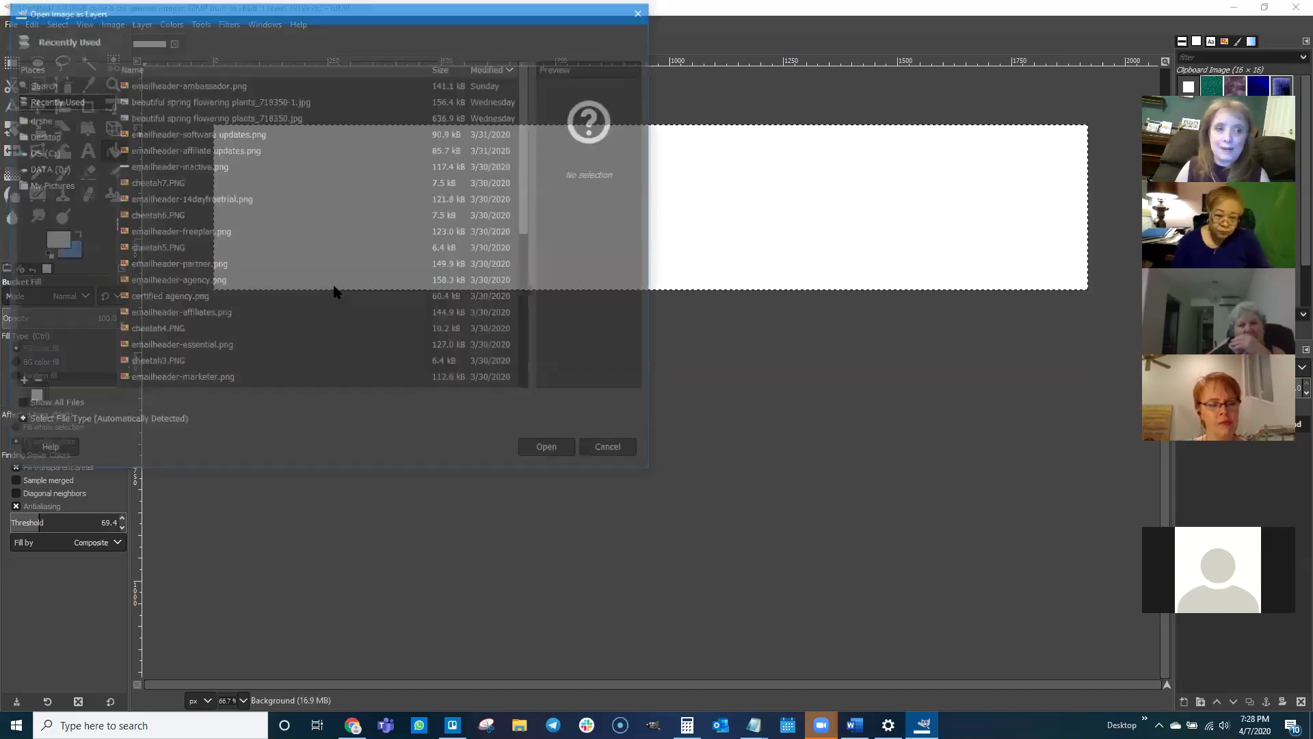
click(45, 170)
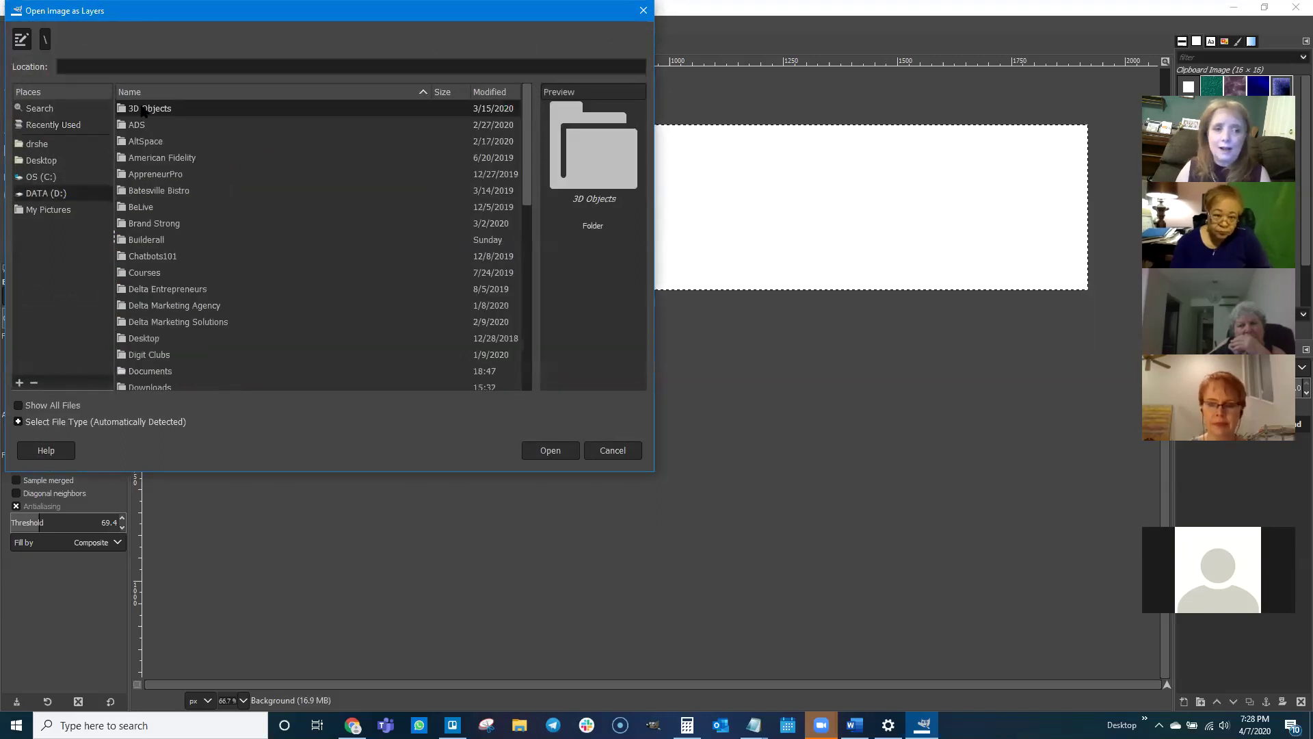
double_click(149, 245)
scroll(144, 318, down, 3)
scroll(144, 325, down, 8)
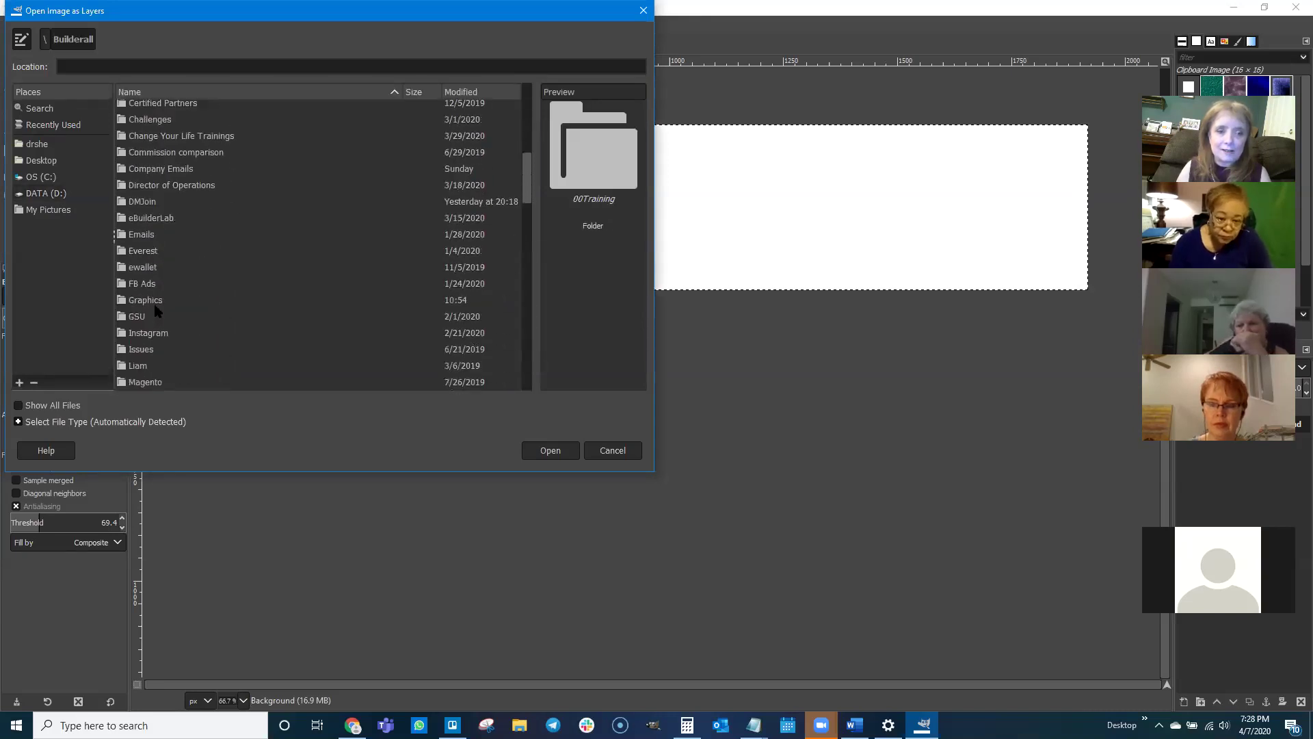
double_click(141, 223)
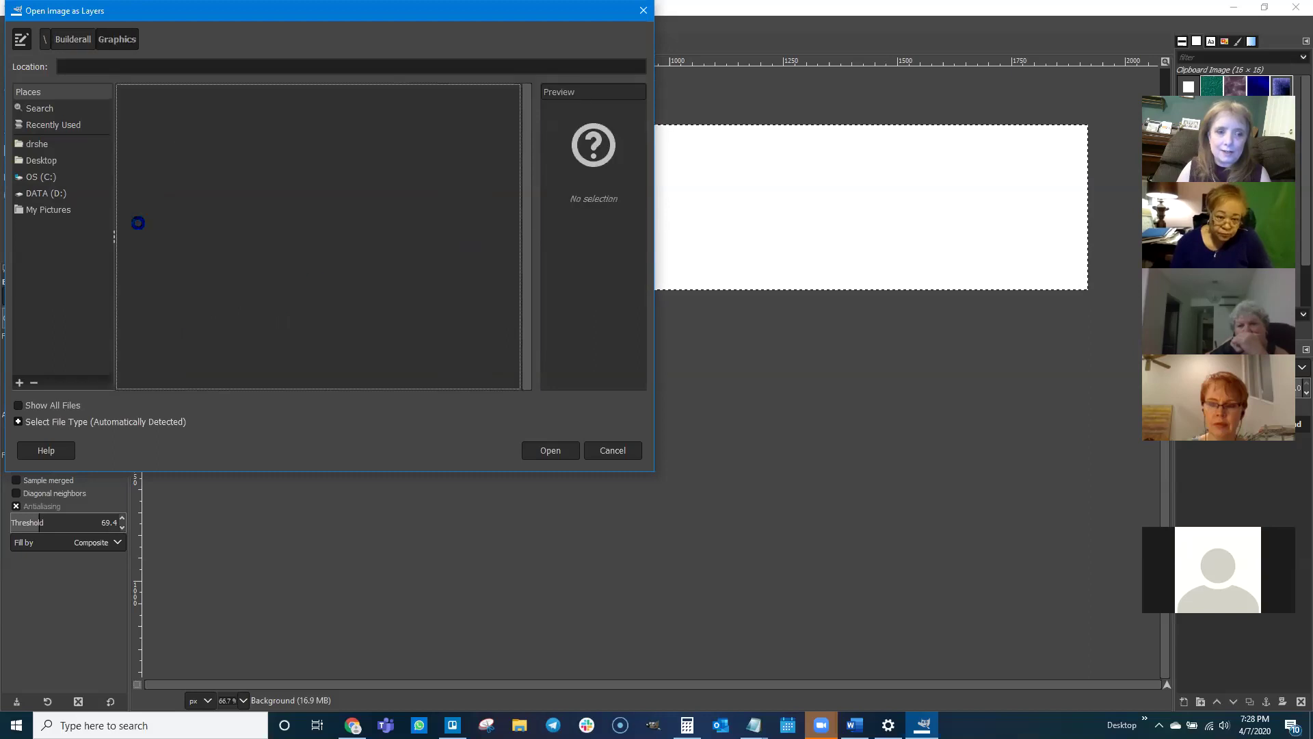
- Find LOGO WITH TEAM AWESOME.png among the files starting with L and add it to the strip as a new layer
click(182, 225)
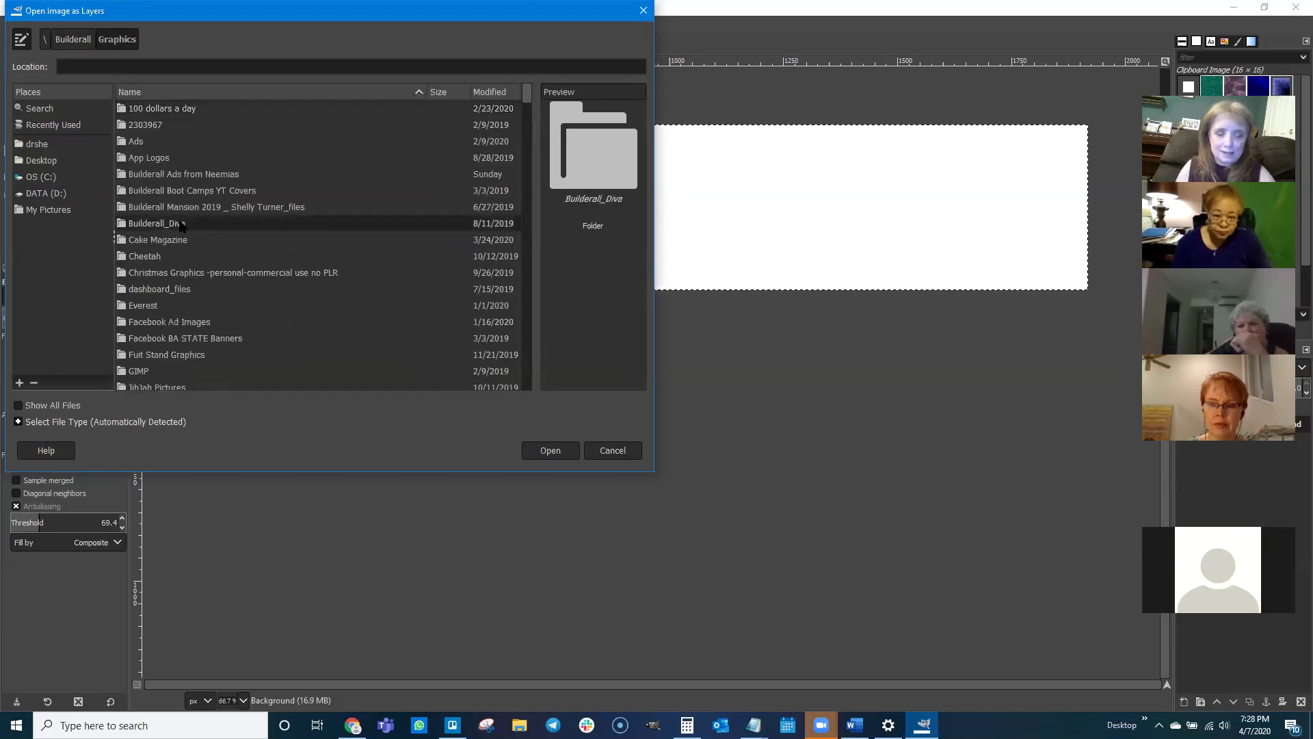
text(l)
key(Down)
key(Down)
key(Down)
key(Down)
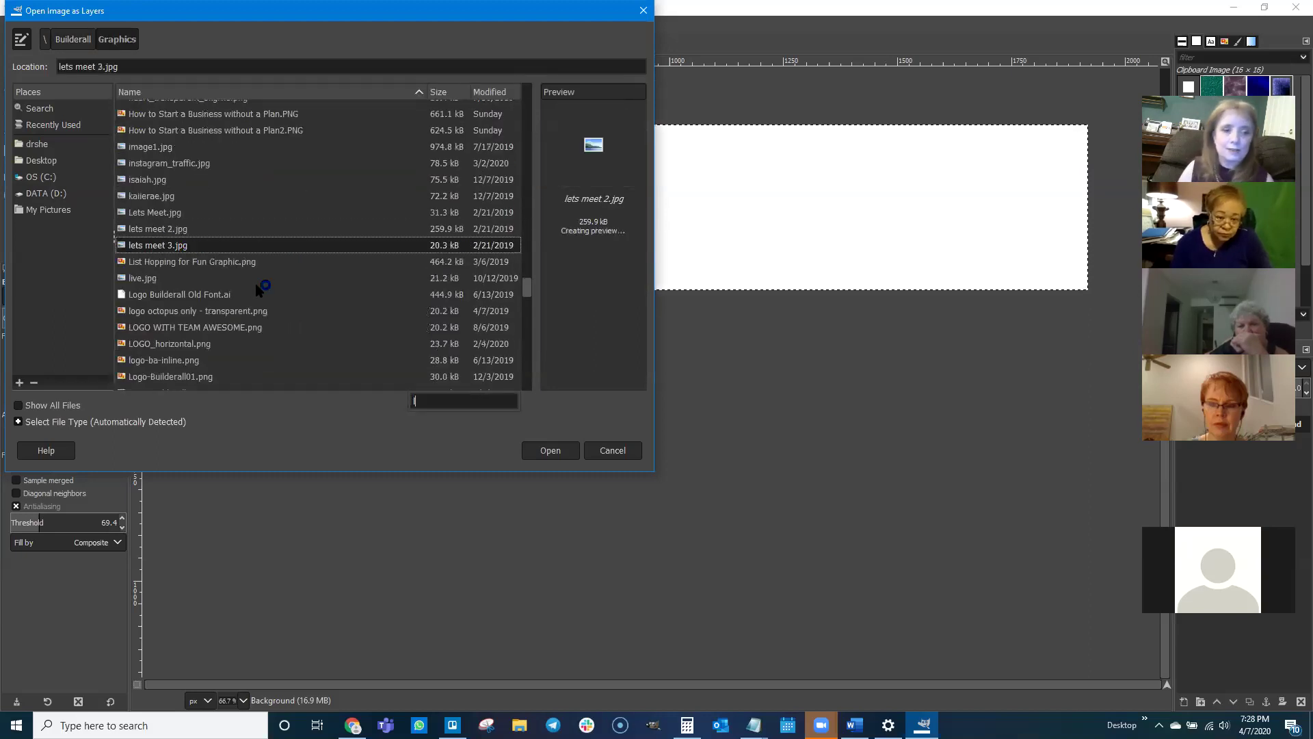
click(157, 279)
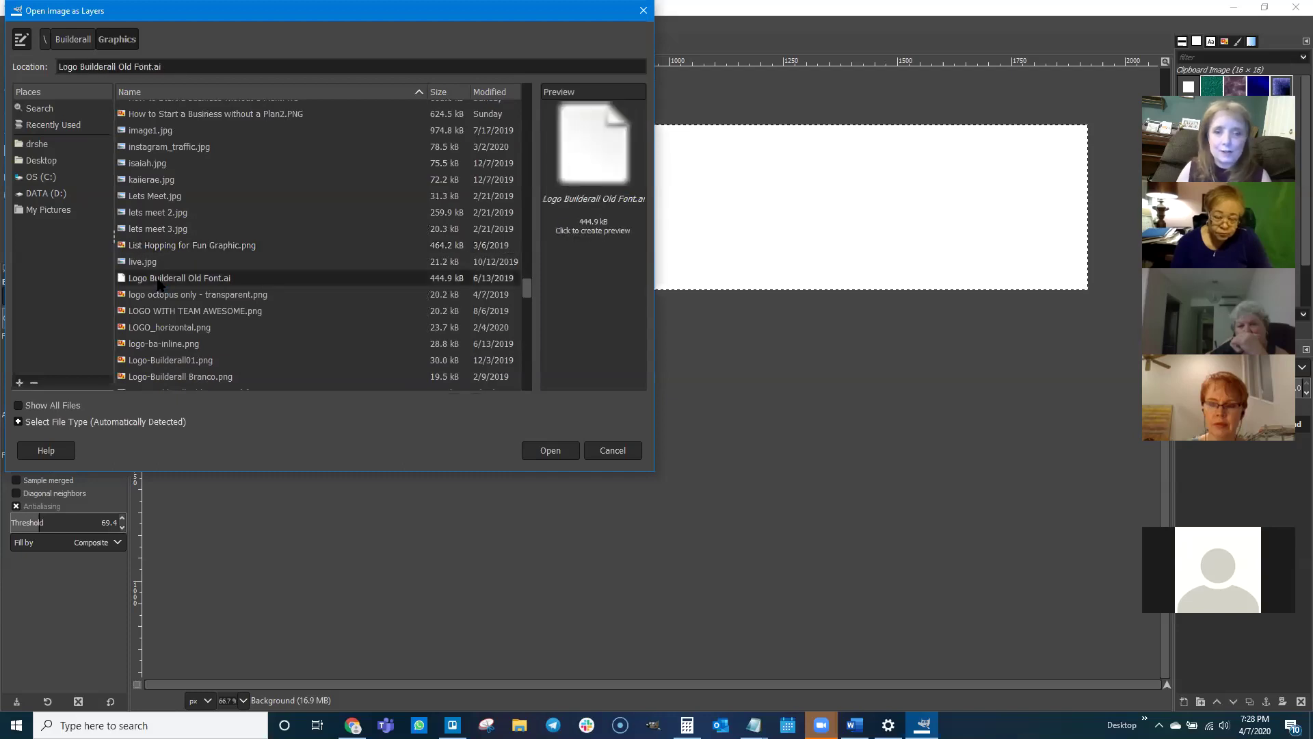
click(157, 300)
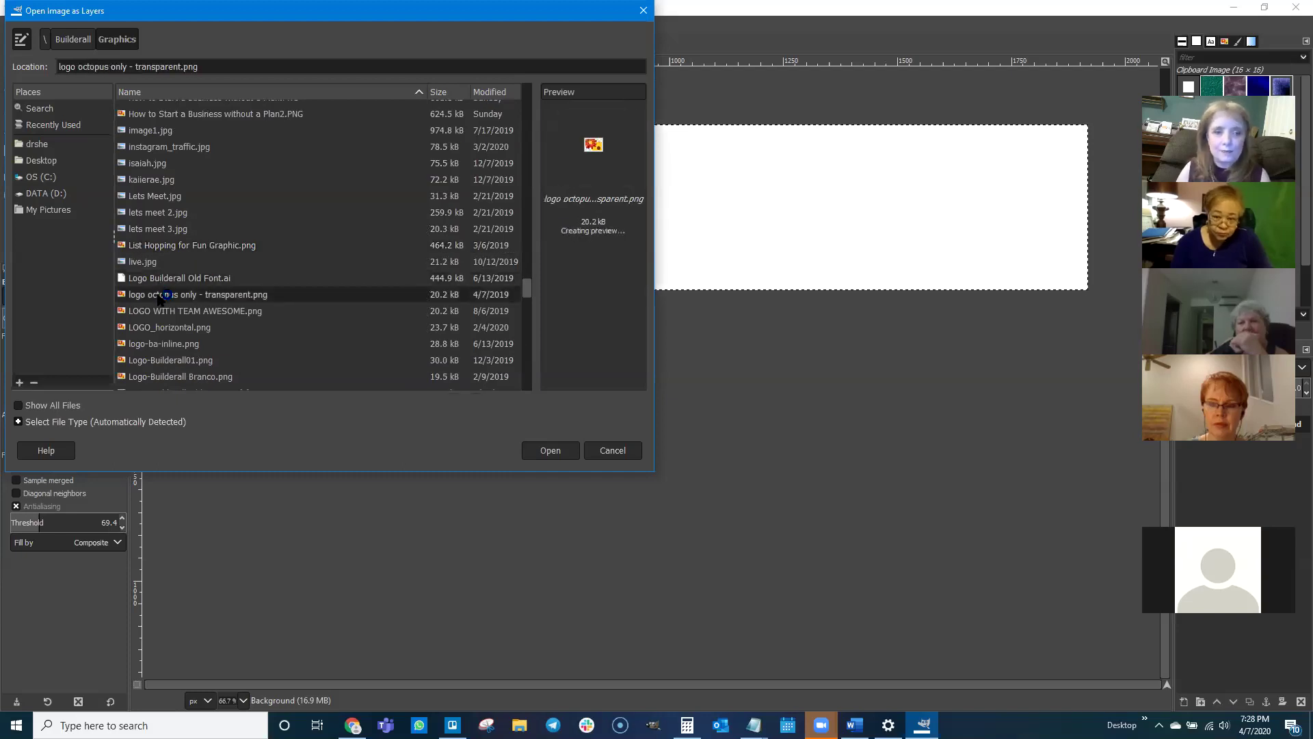
click(162, 312)
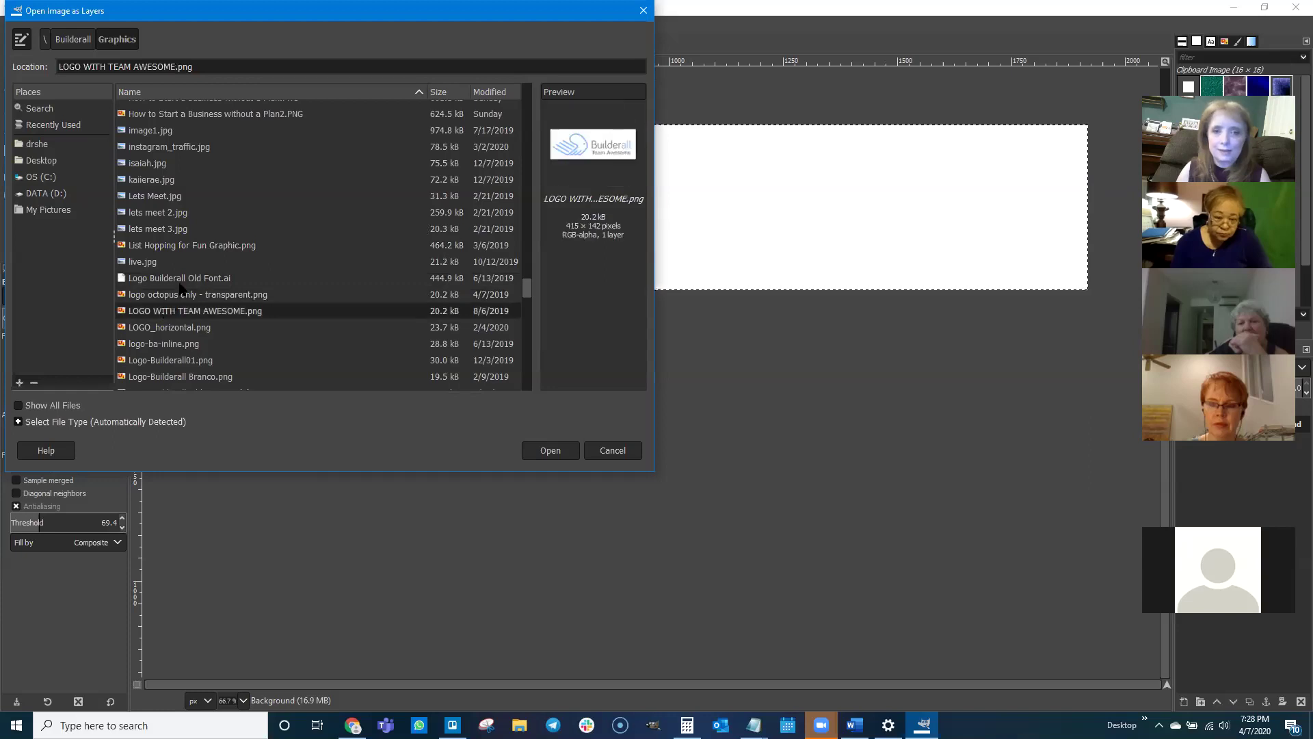
scroll(181, 287, down, 1)
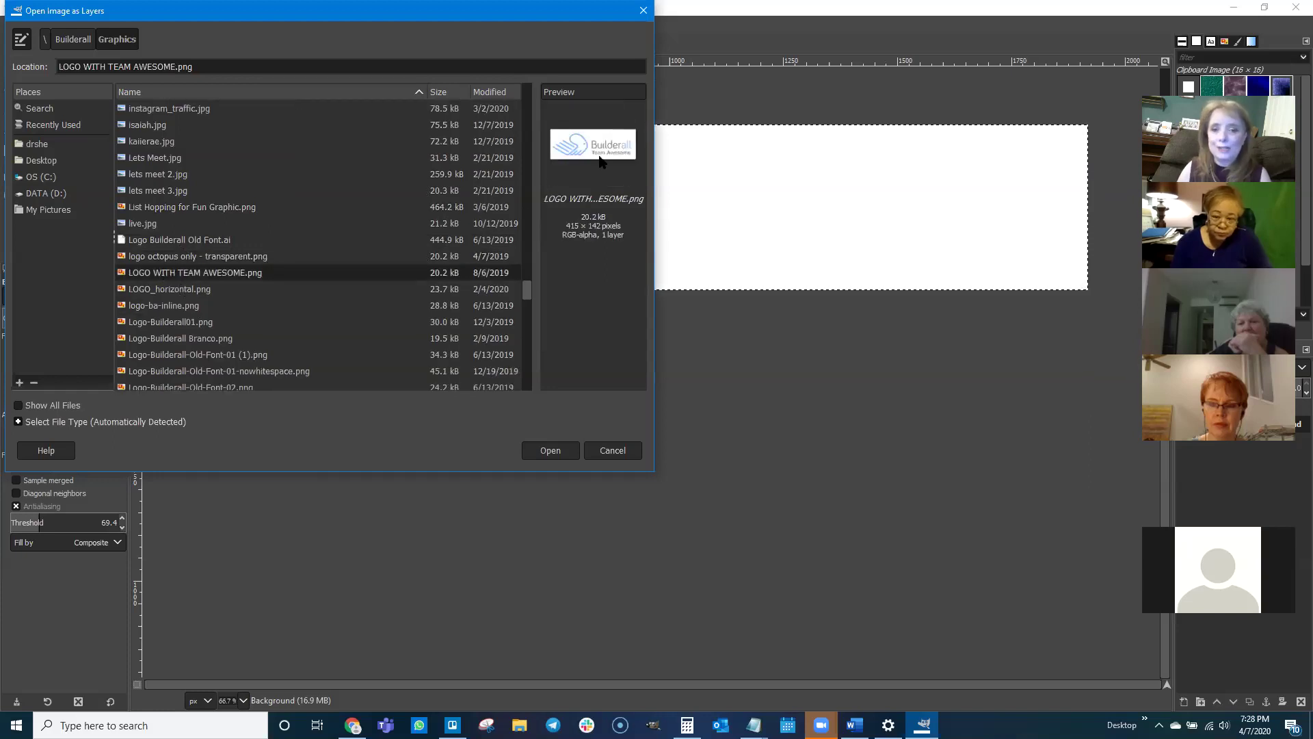
click(550, 450)
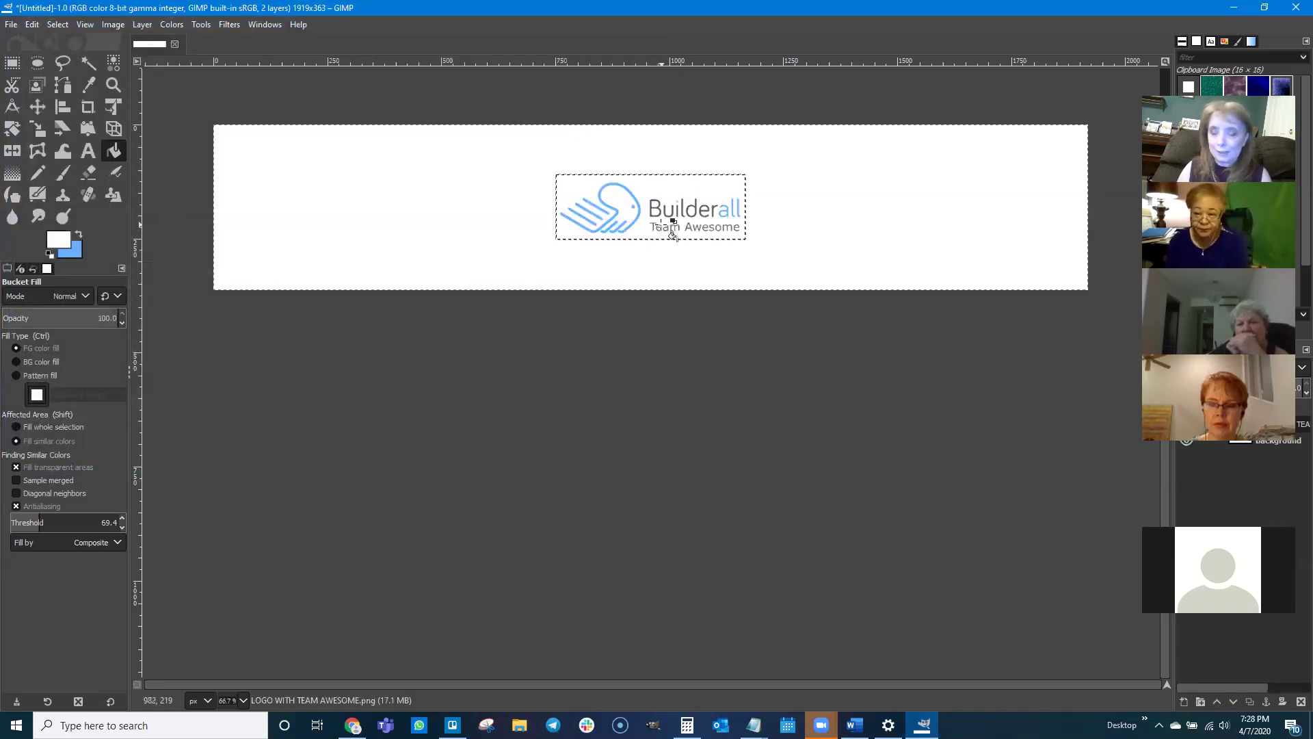
- Move the Builderall Team Awesome logo from the middle to near the left end of the white strip
click(38, 106)
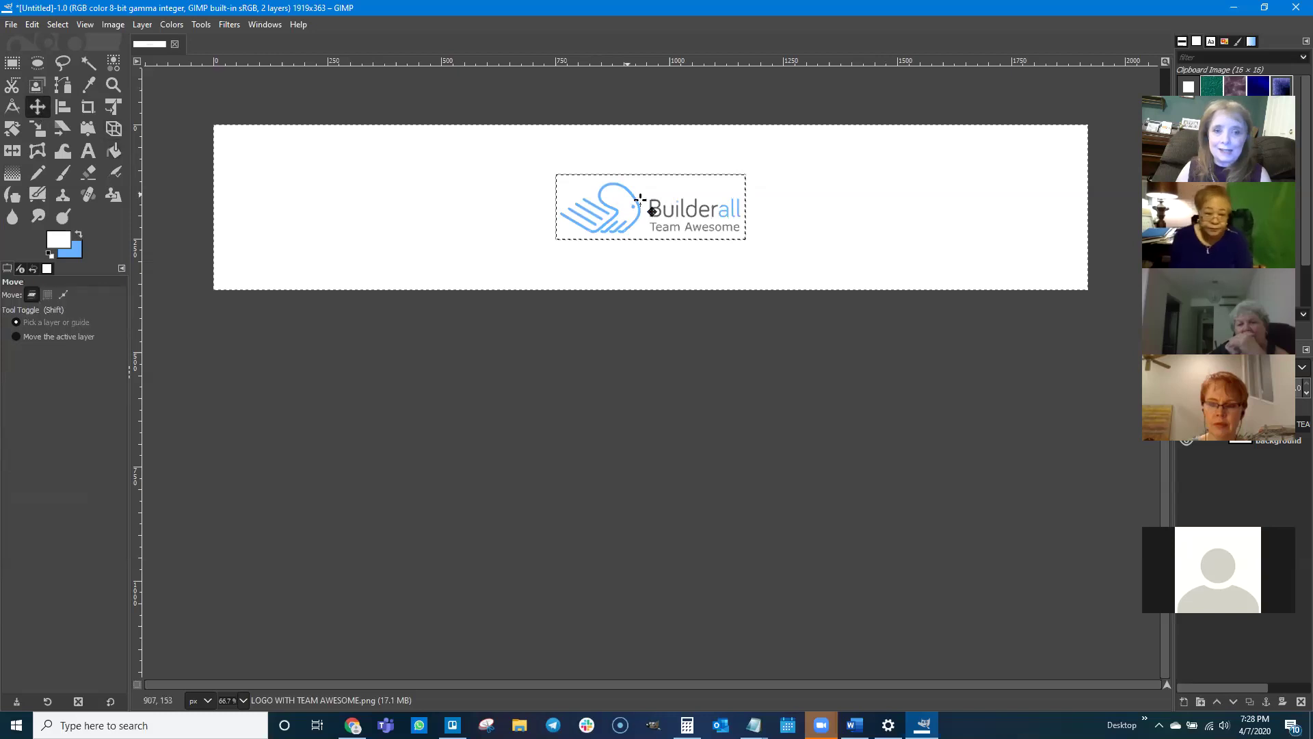
drag(630, 206, 297, 196)
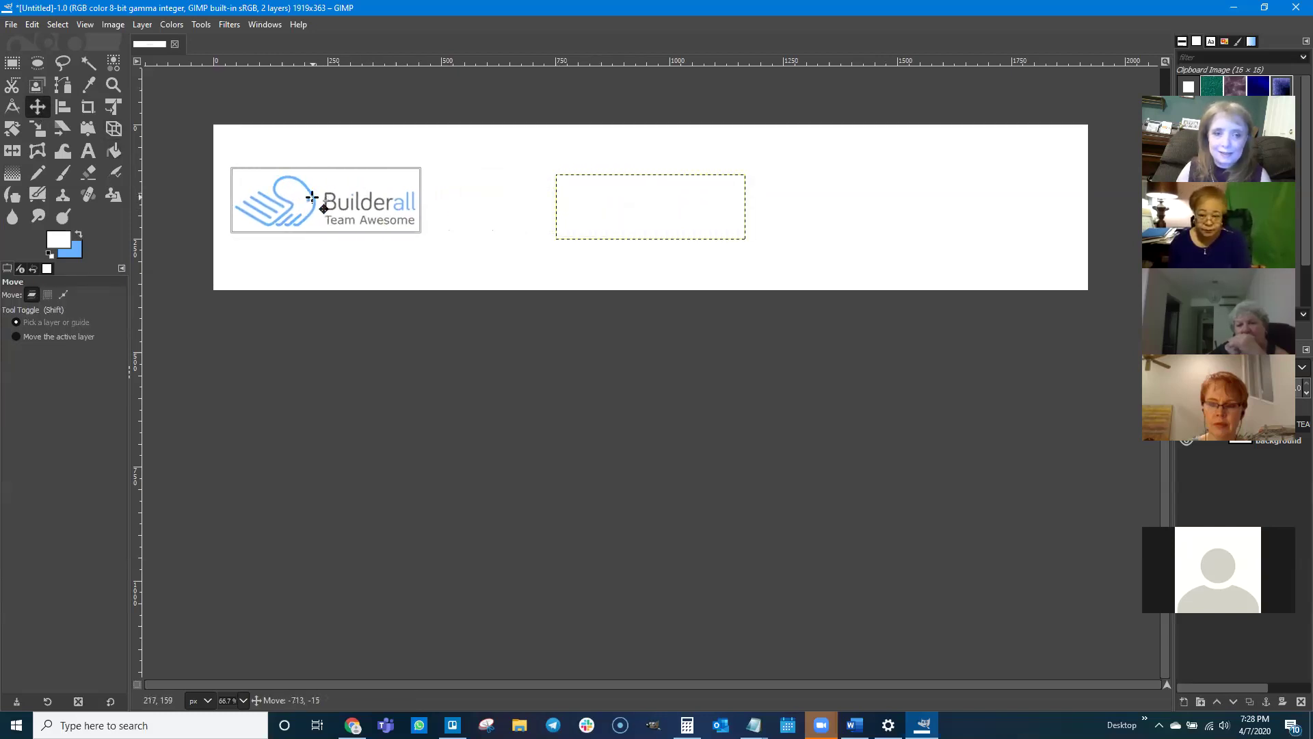
- Try to scale the logo layer to about 778 × 266 px with the selection still active, and undo the scaling
key(shift+s)
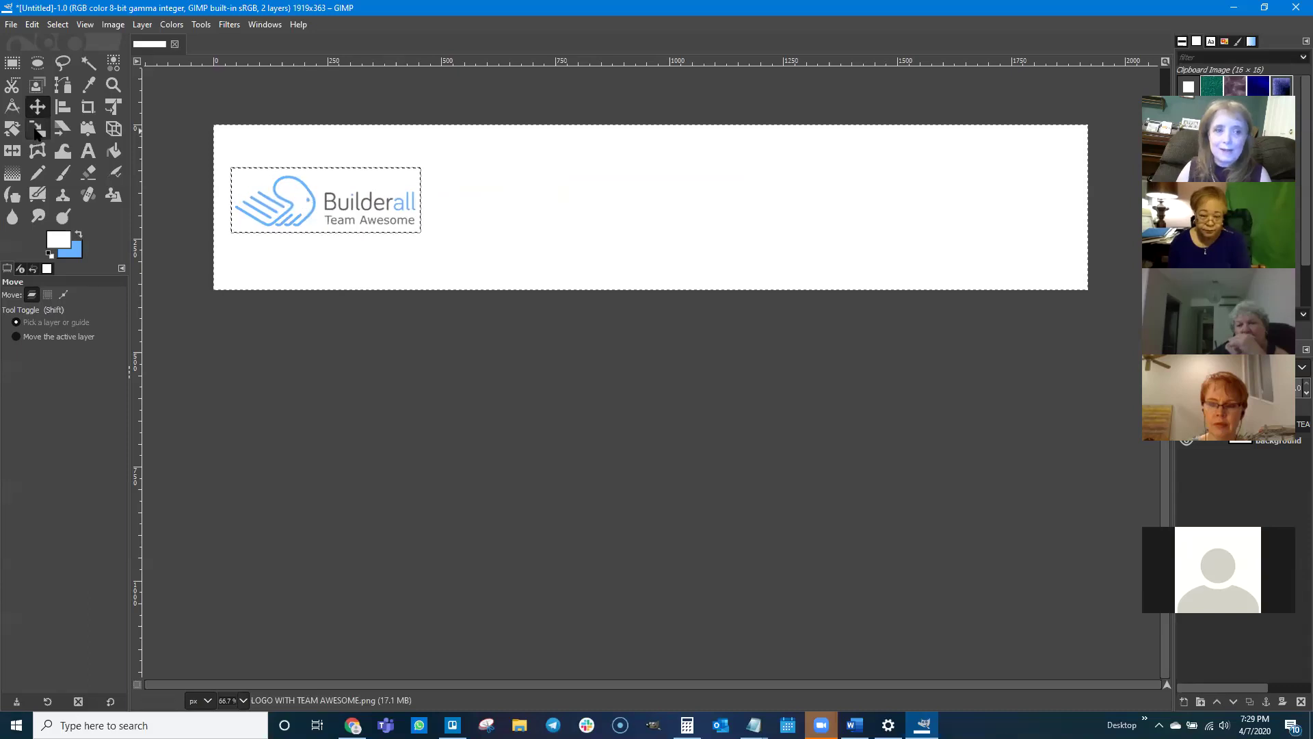
click(346, 187)
drag(420, 231, 586, 285)
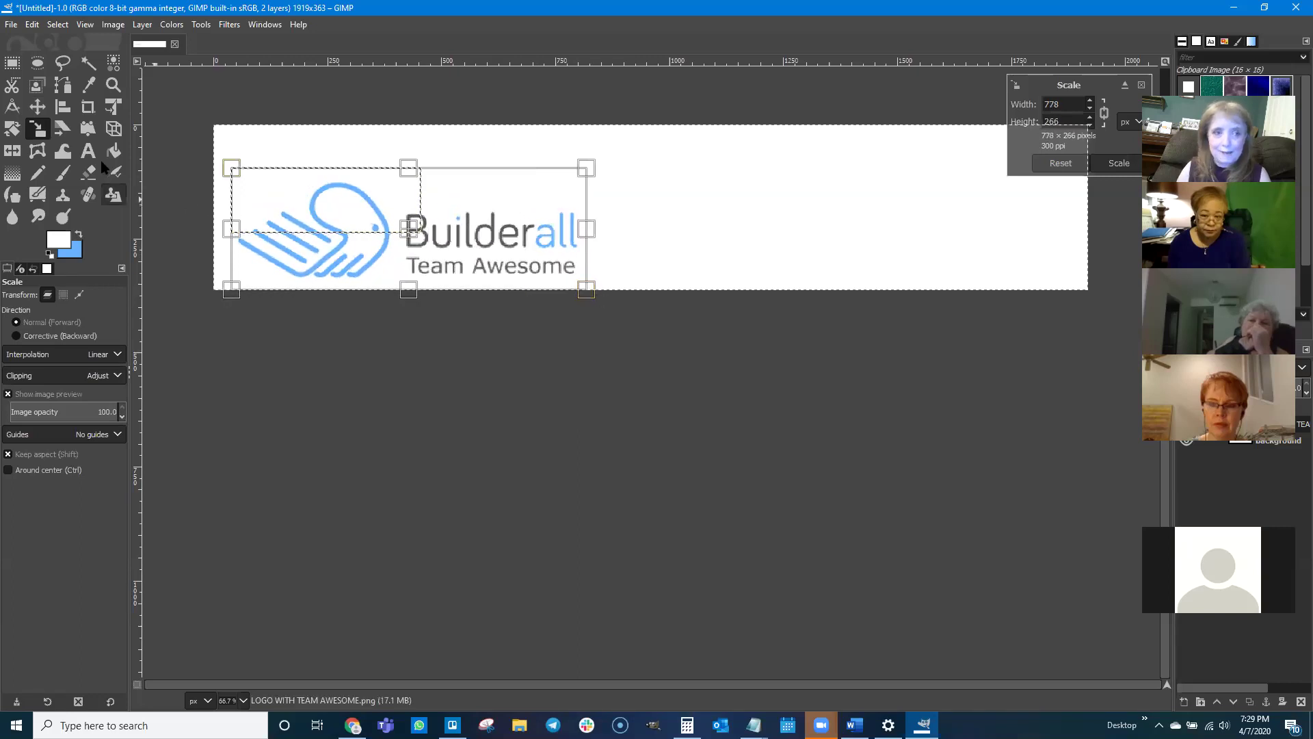
click(1116, 166)
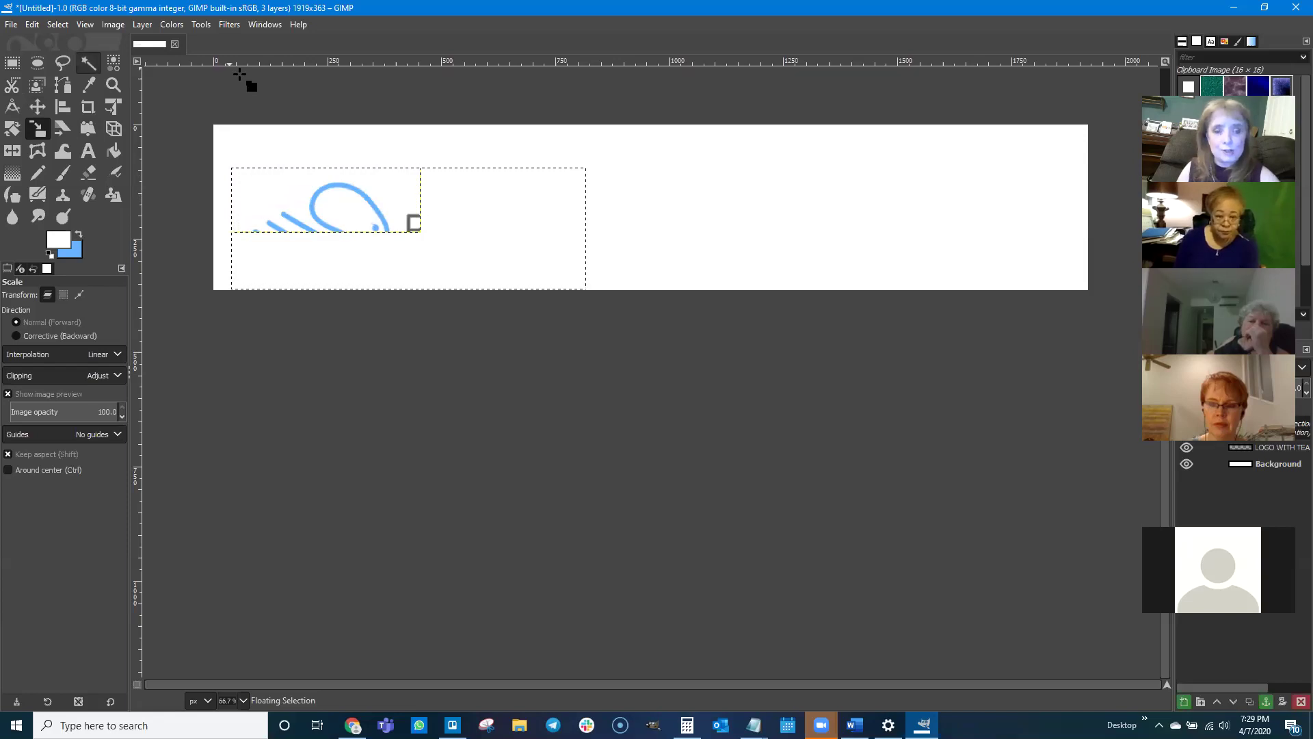
key(ctrl+h)
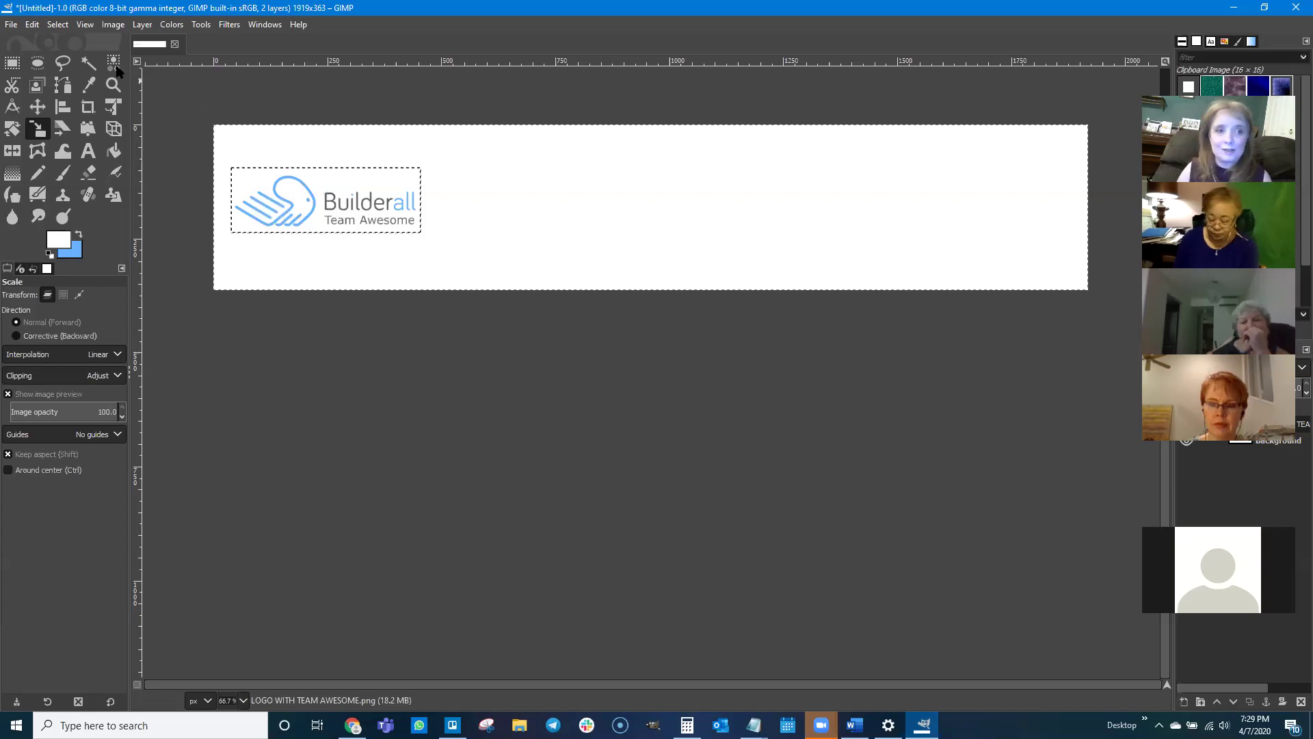
- Remove the selection and scale the logo layer proportionally to about 804 × 275 px
click(57, 24)
click(69, 55)
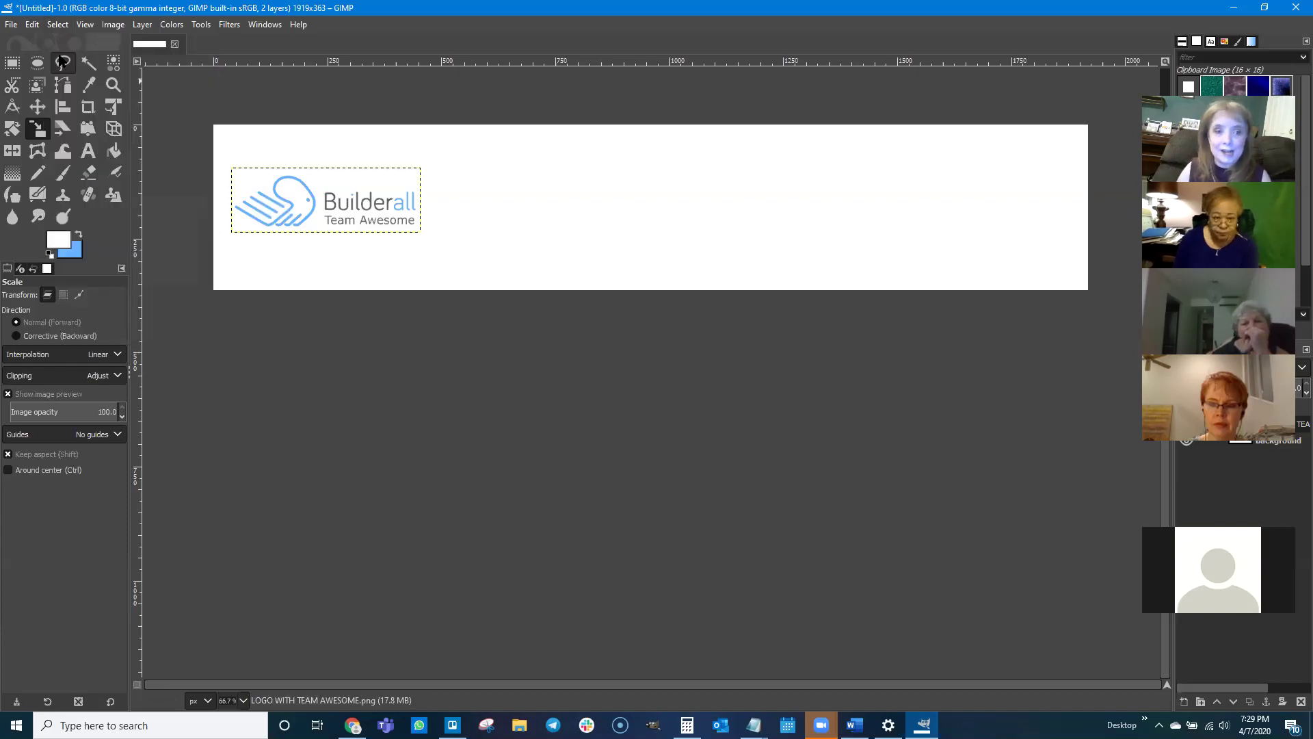
click(424, 233)
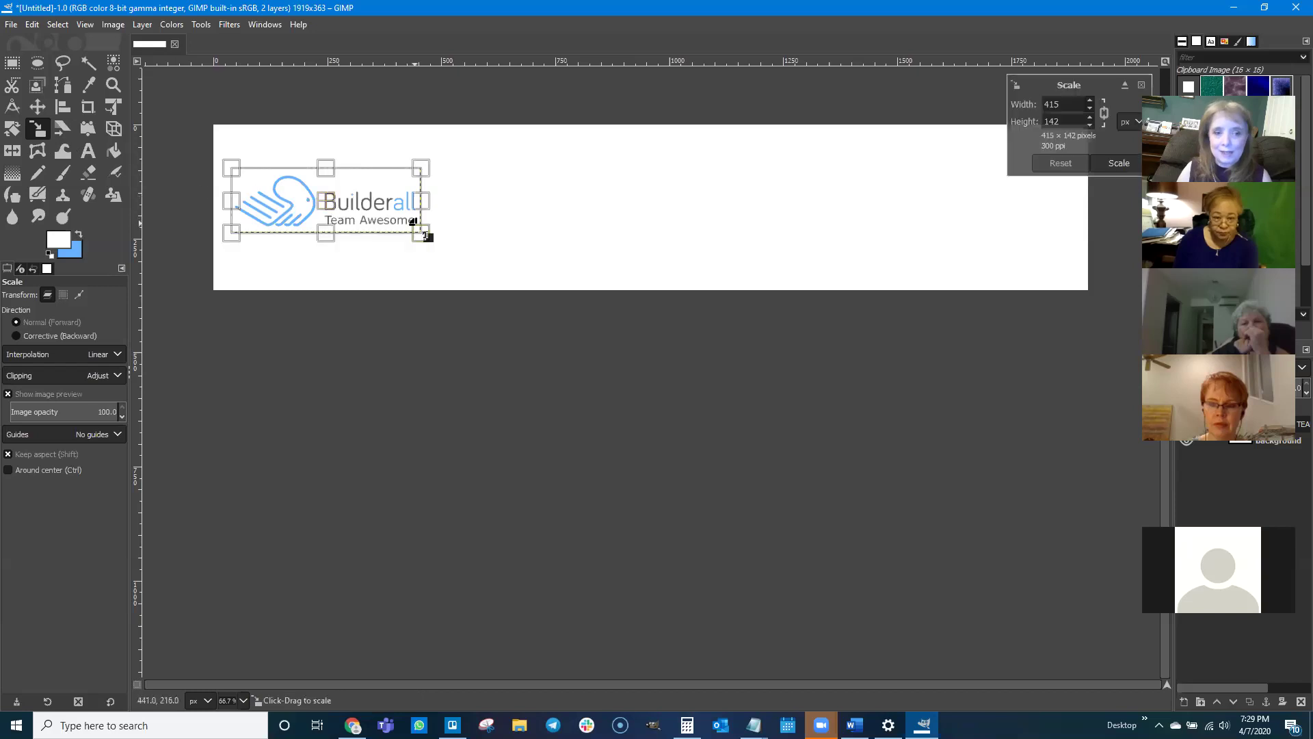
drag(422, 233, 602, 287)
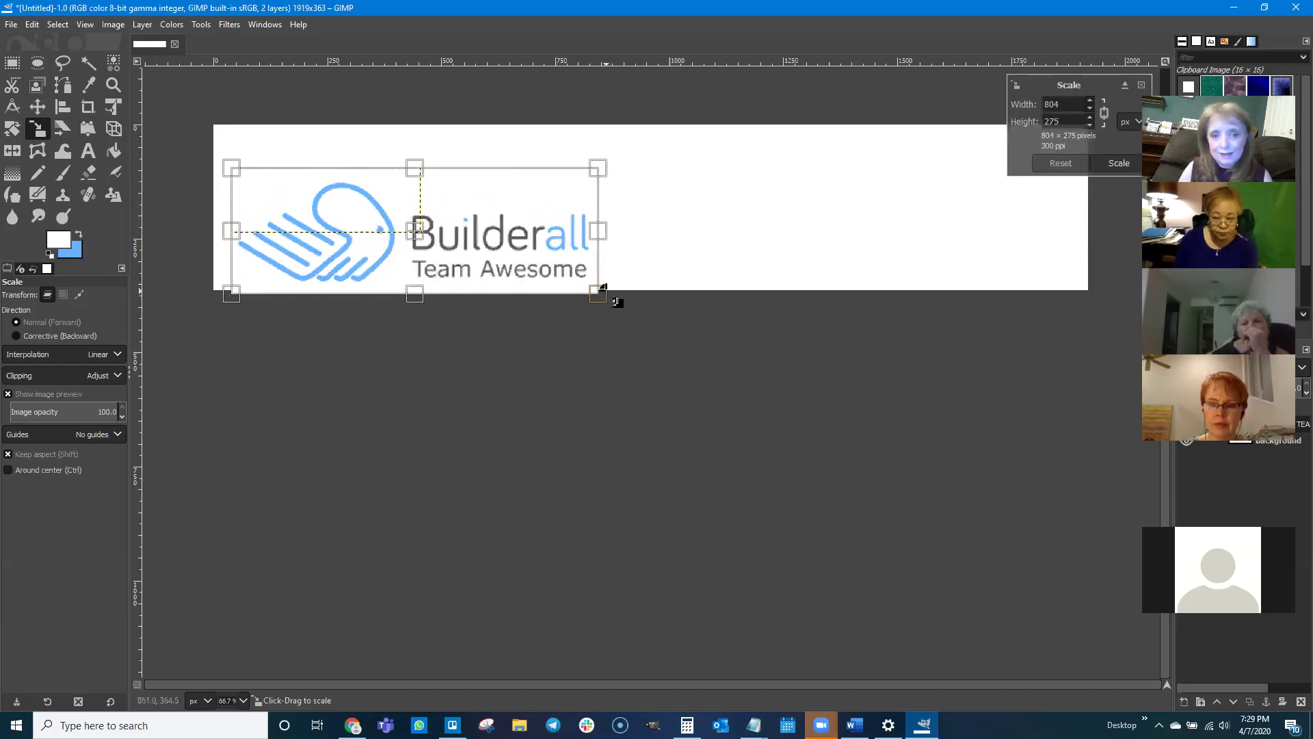
click(1119, 162)
- Move the enlarged logo up and slightly left so that it sits vertically centered within the white strip
click(37, 106)
drag(314, 208, 305, 180)
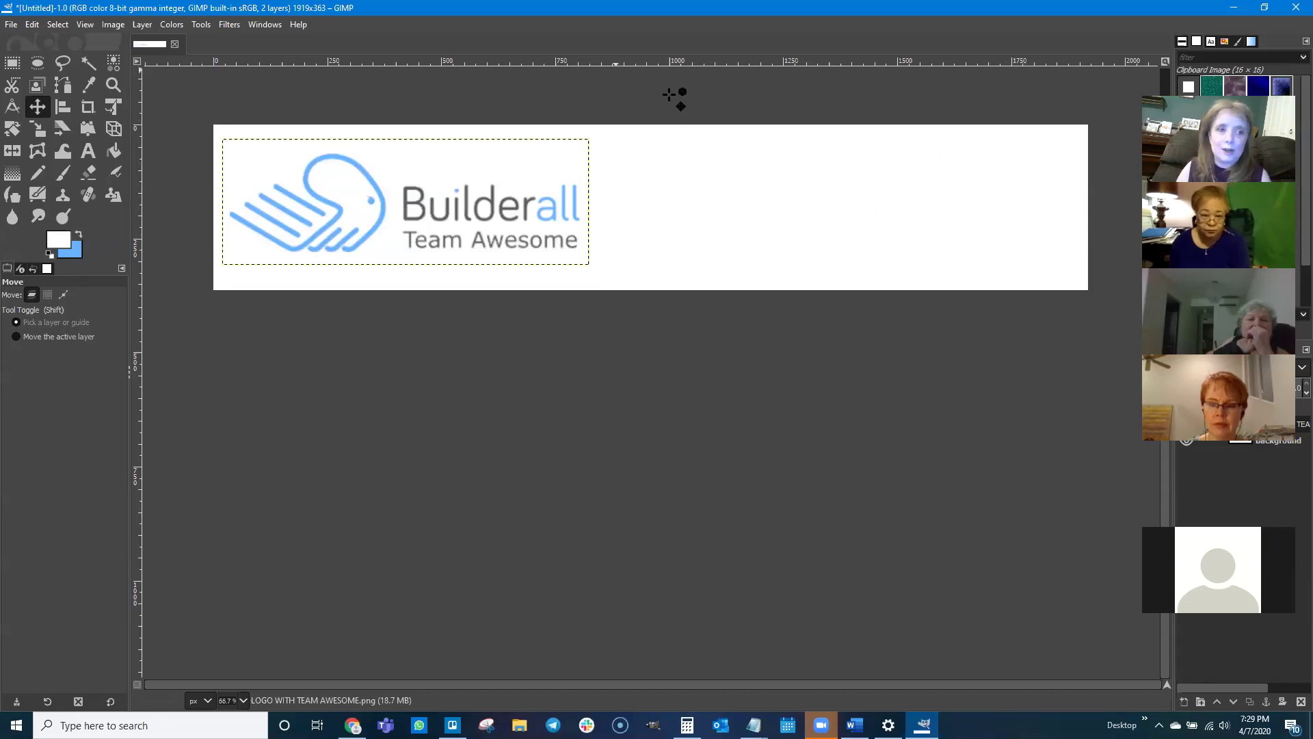
- Start opening another image as a layer and browse the Graphics folder to the Cheetah files
click(11, 24)
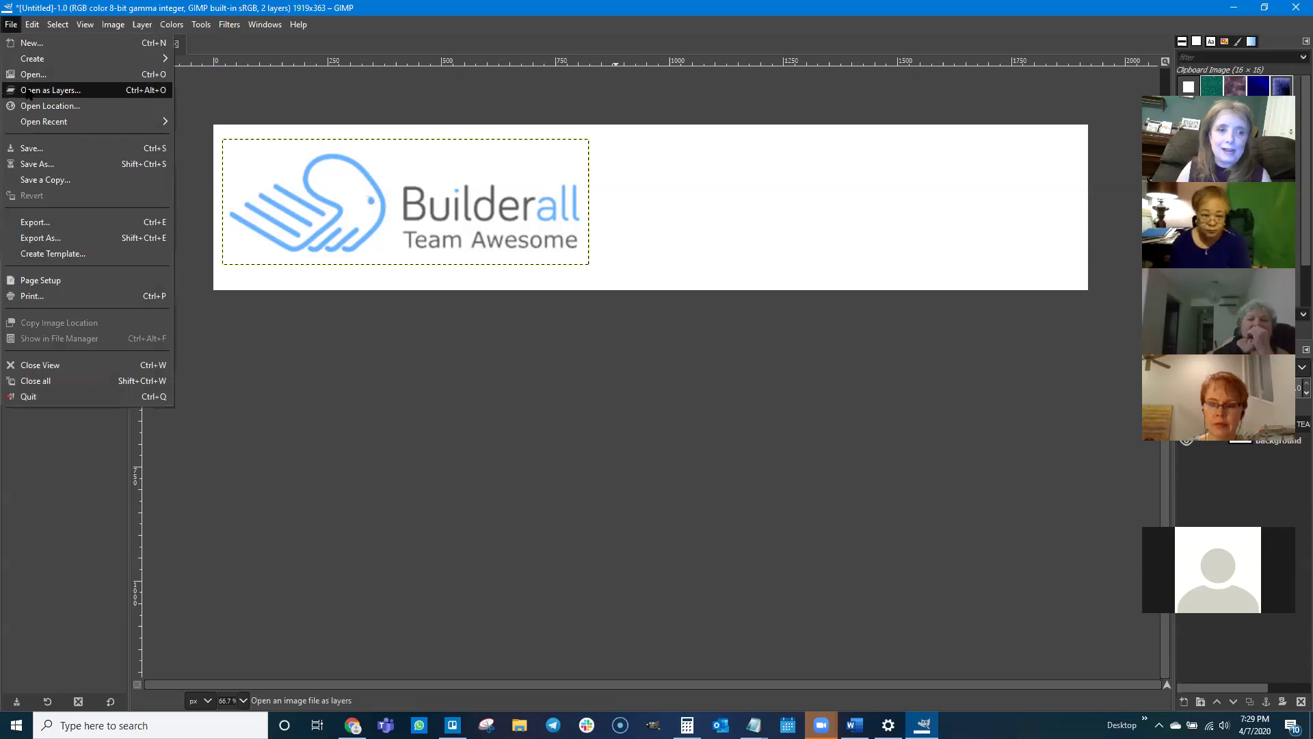
click(48, 89)
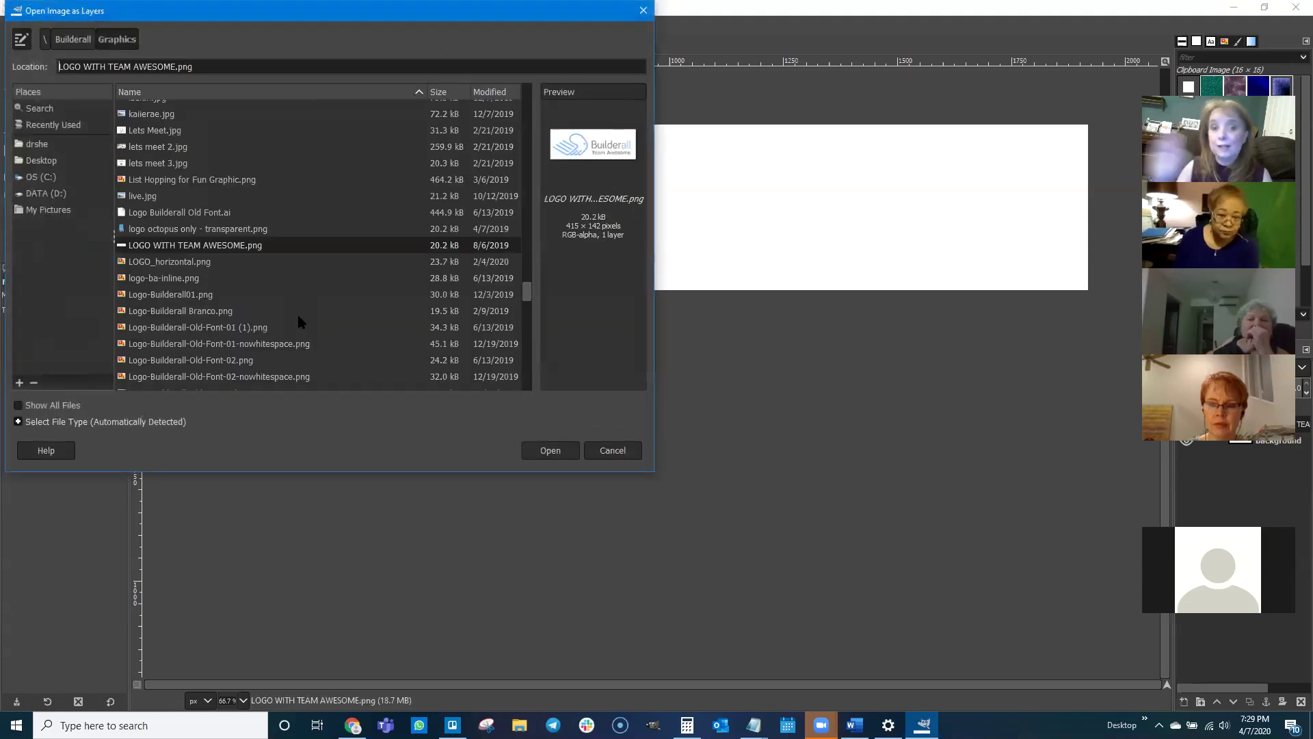
click(164, 164)
text(c)
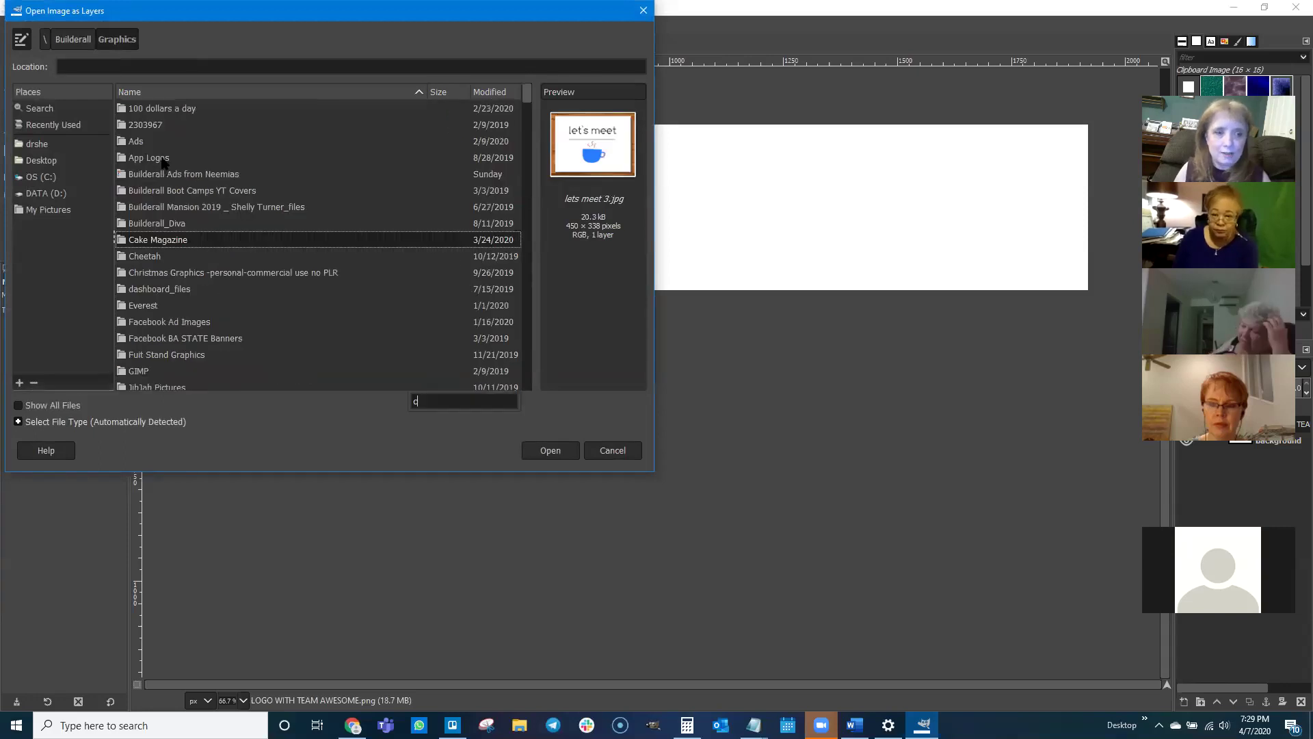
scroll(162, 305, down, 3)
key(Down)
key(Down)
key(Down)
key(Down)
key(Down)
key(Down)
key(Down)
key(Down)
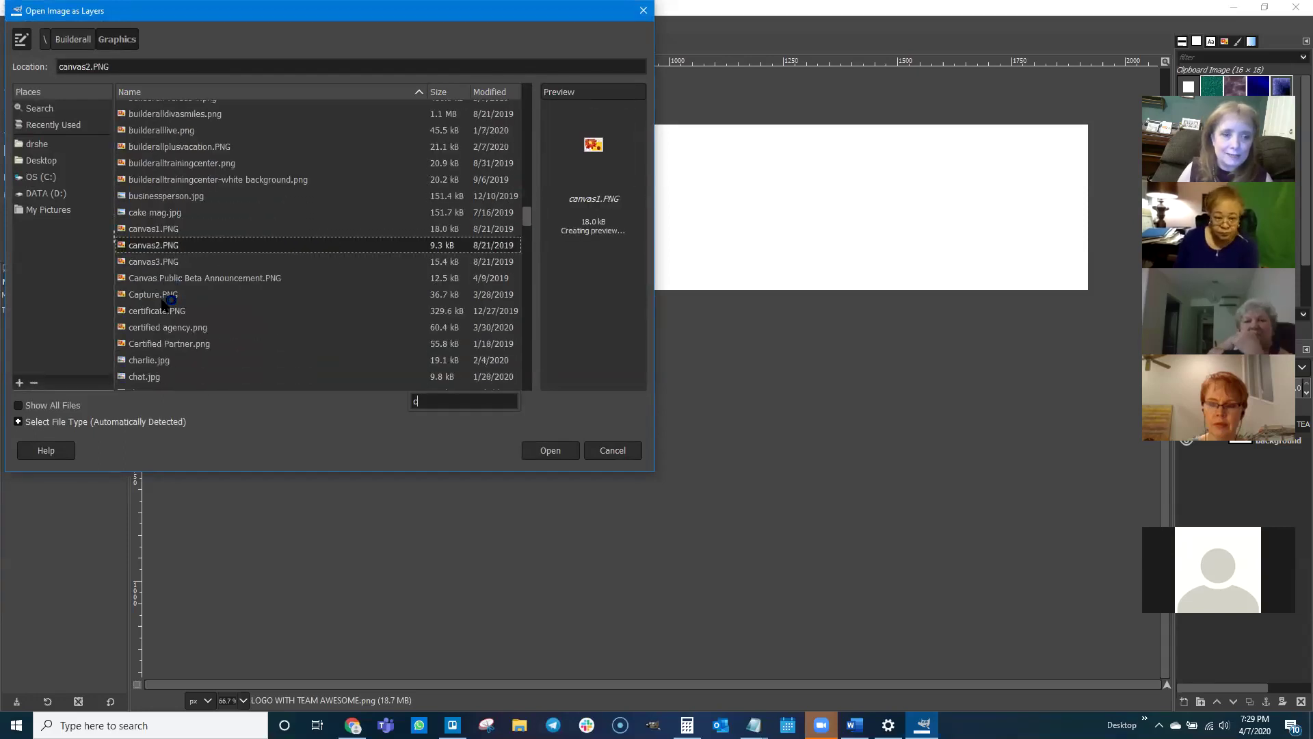
key(Down)
key(Down)
key(Down)
key(Down)
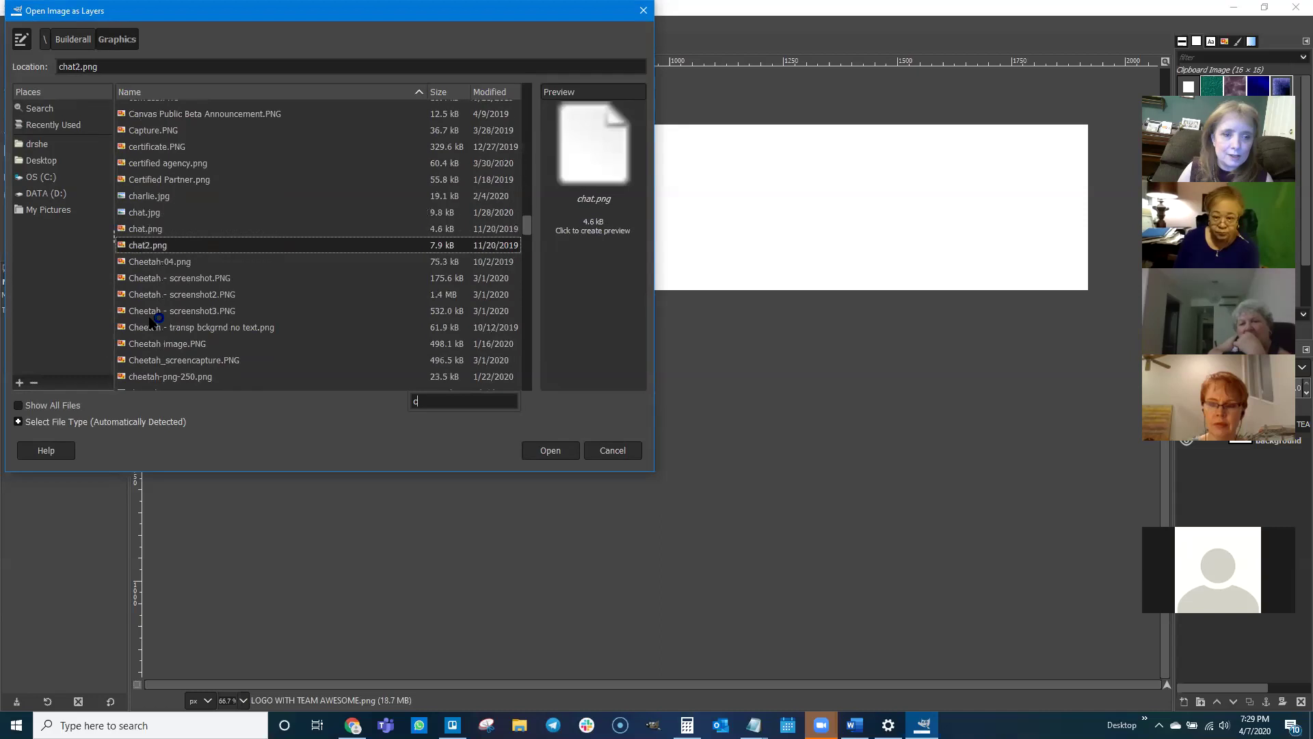
- Preview Cheetah - screenshot.PNG, and add Cheetah image.PNG to the header as a new layer
click(157, 279)
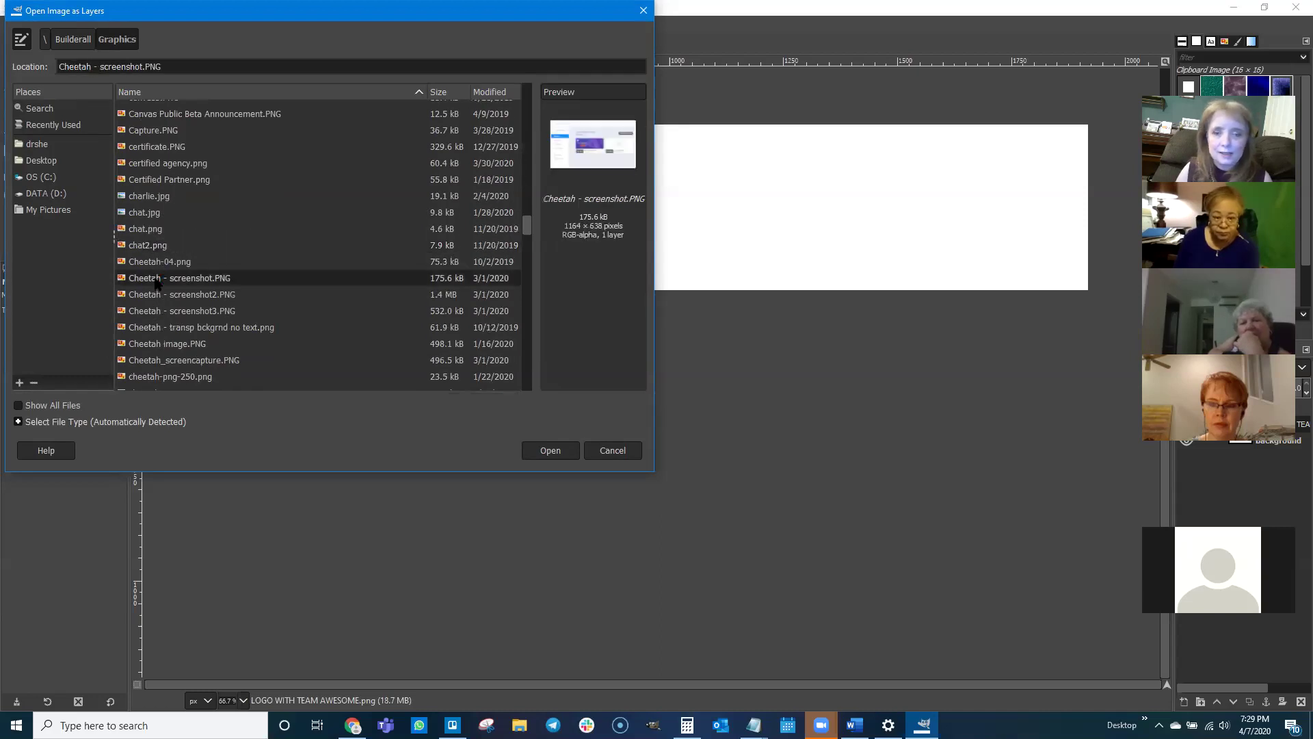
scroll(152, 321, down, 2)
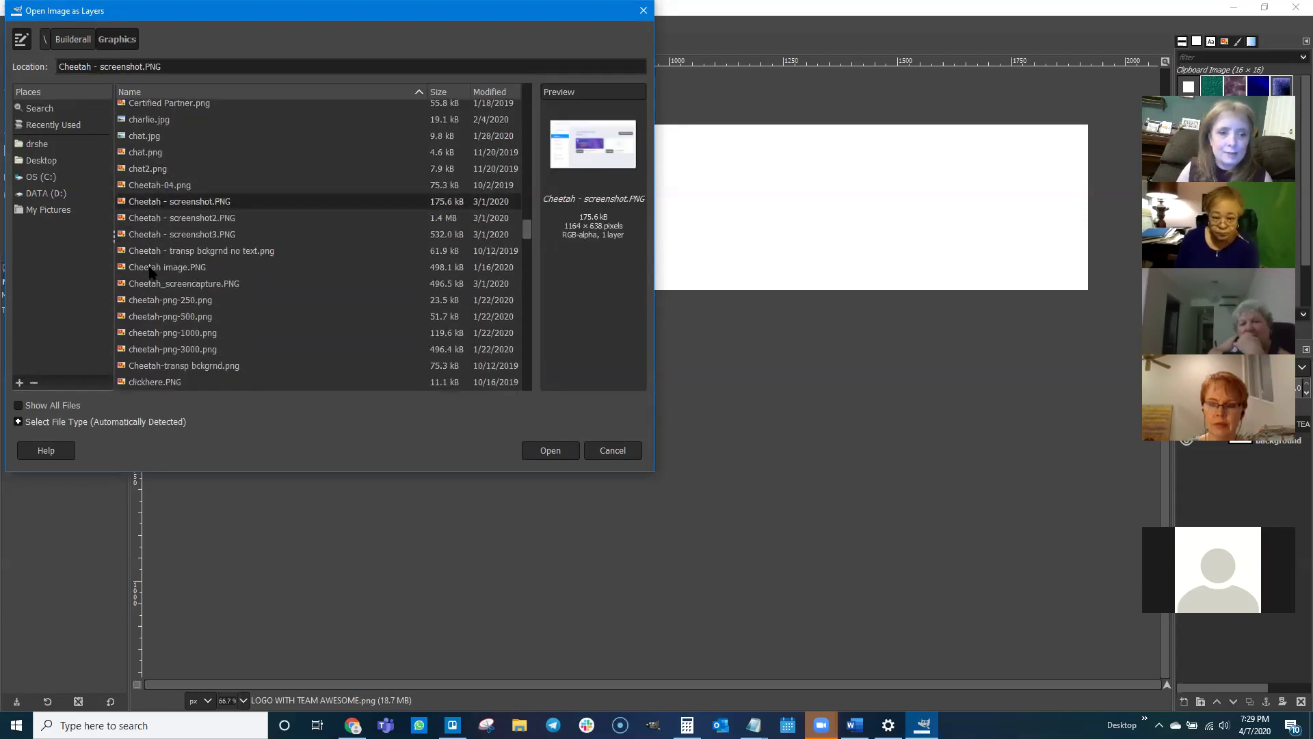
click(150, 269)
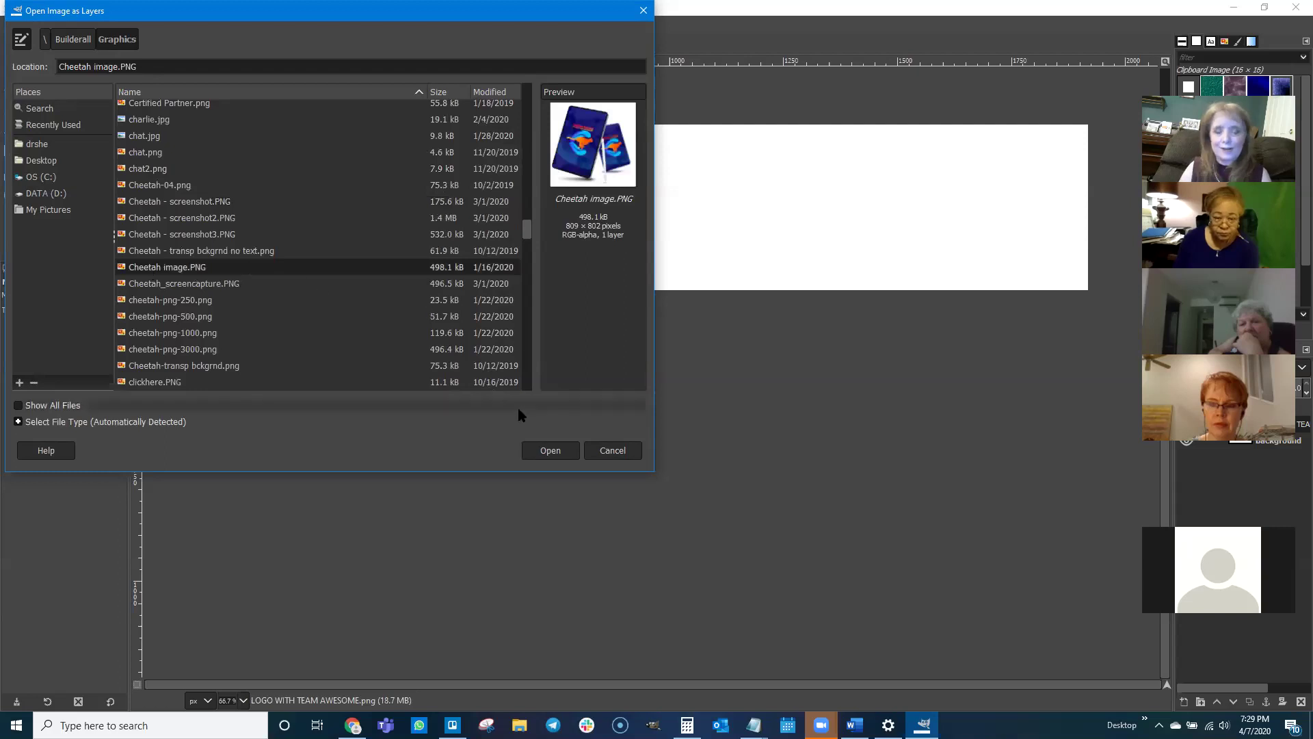
click(551, 450)
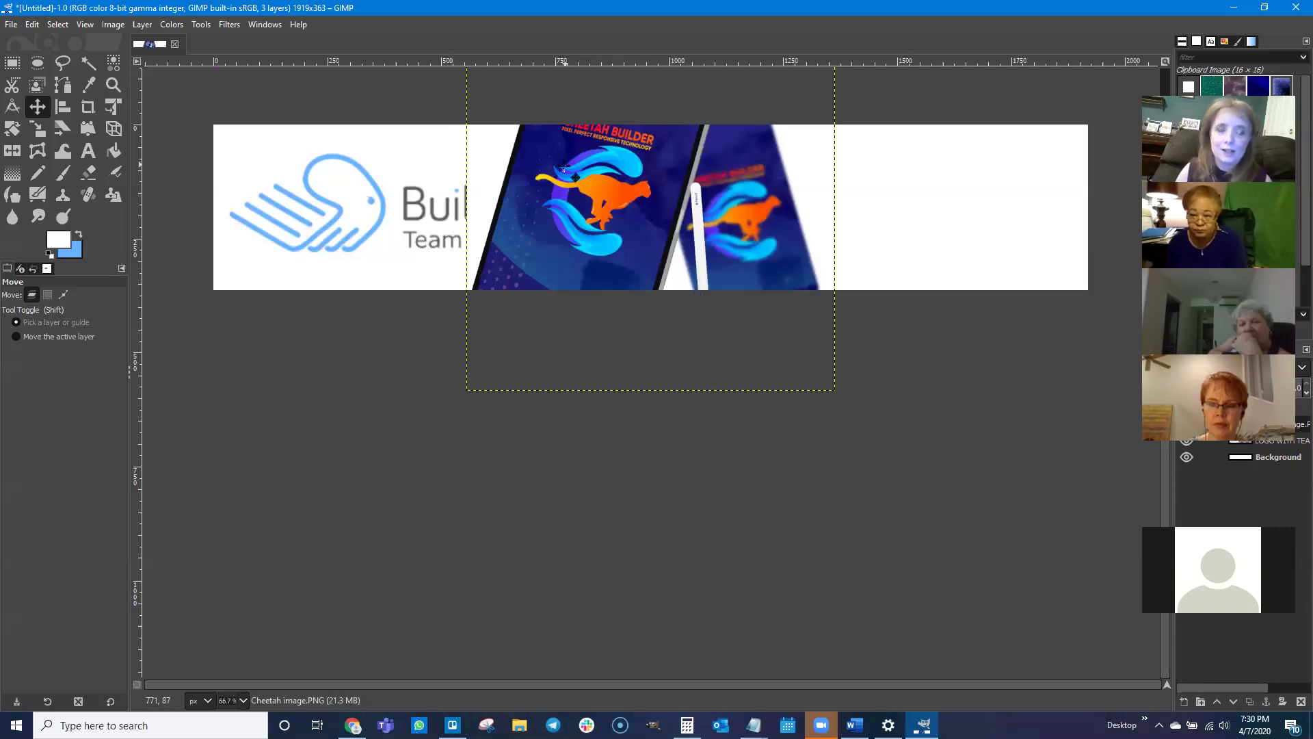
- Scale the Cheetah layer proportionally to about 325 × 322 px and move it to the right end of the white strip
click(37, 129)
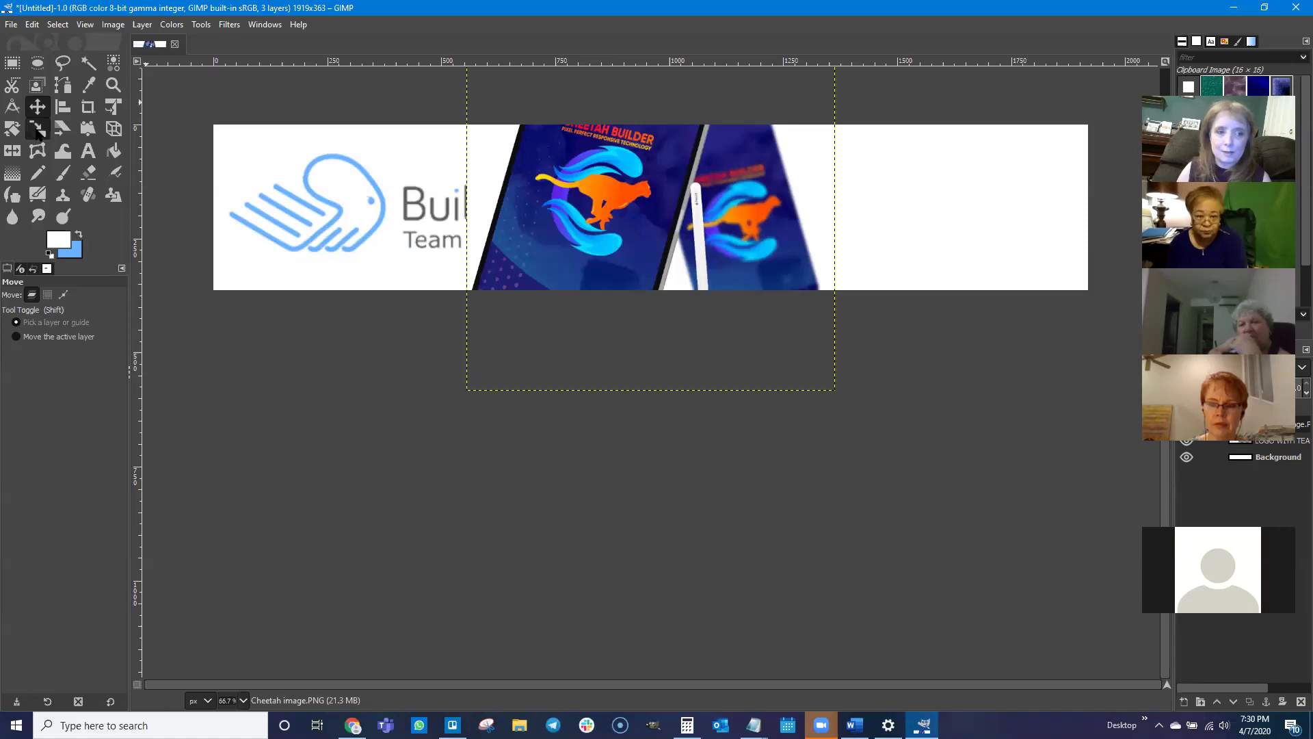
click(627, 213)
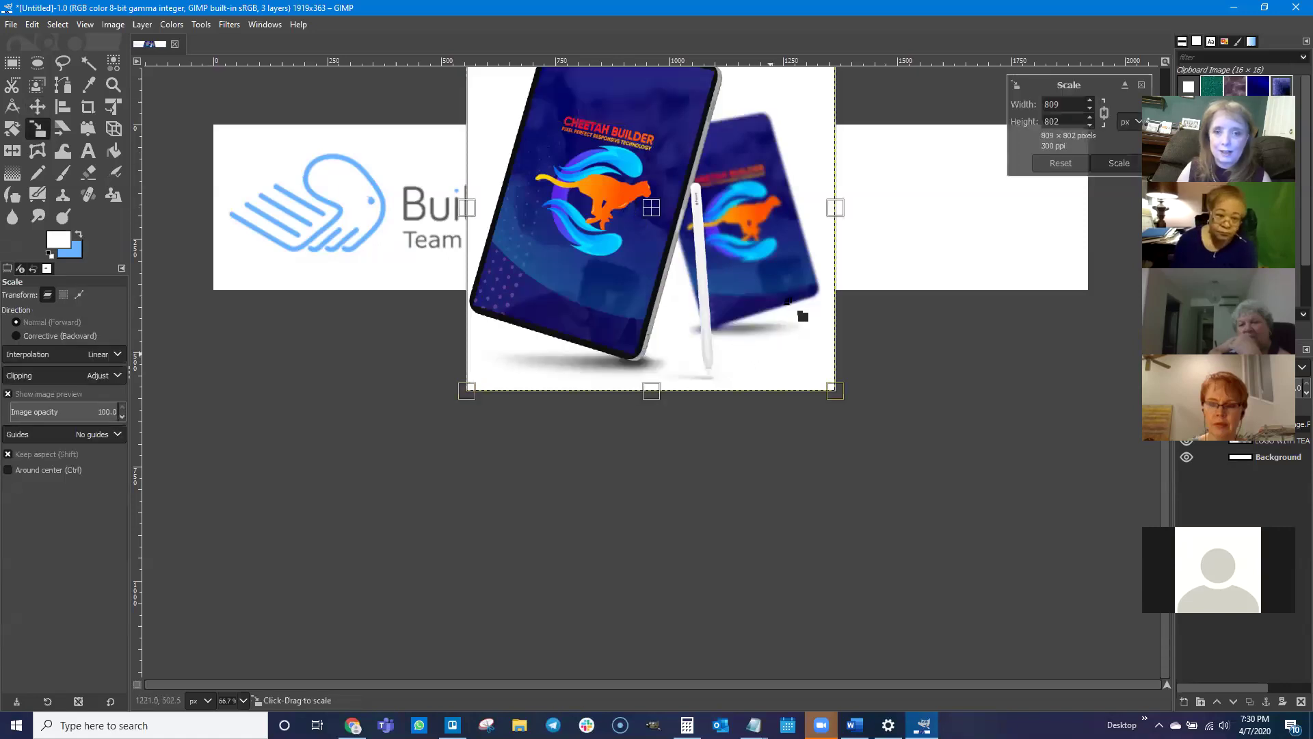
drag(751, 152, 619, 280)
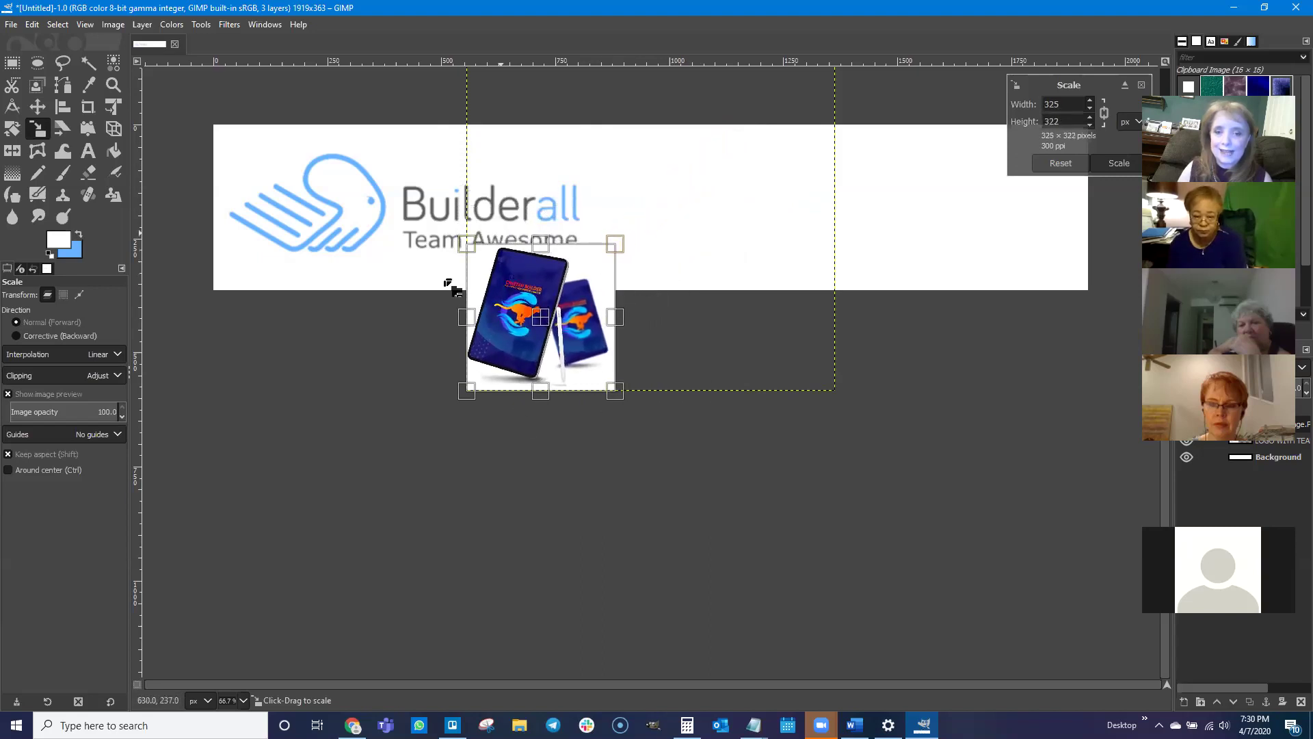
click(1119, 168)
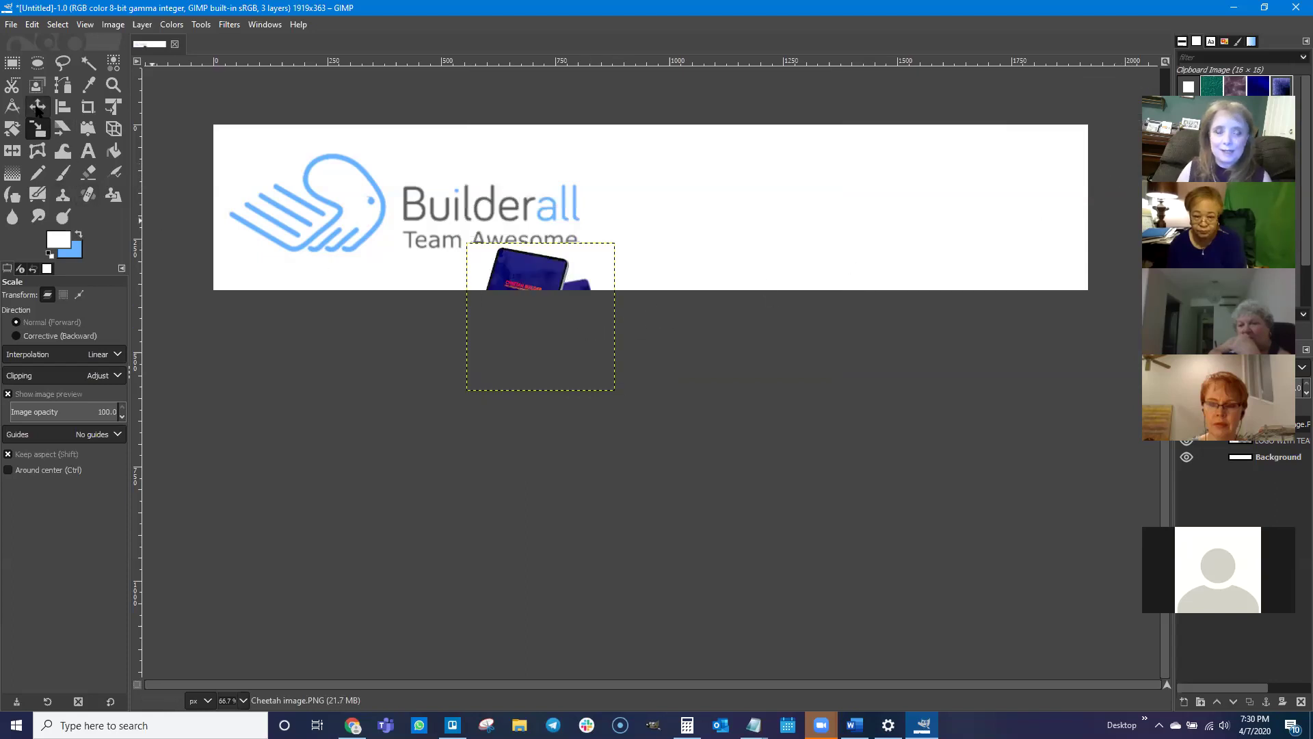
click(38, 107)
drag(562, 258, 986, 164)
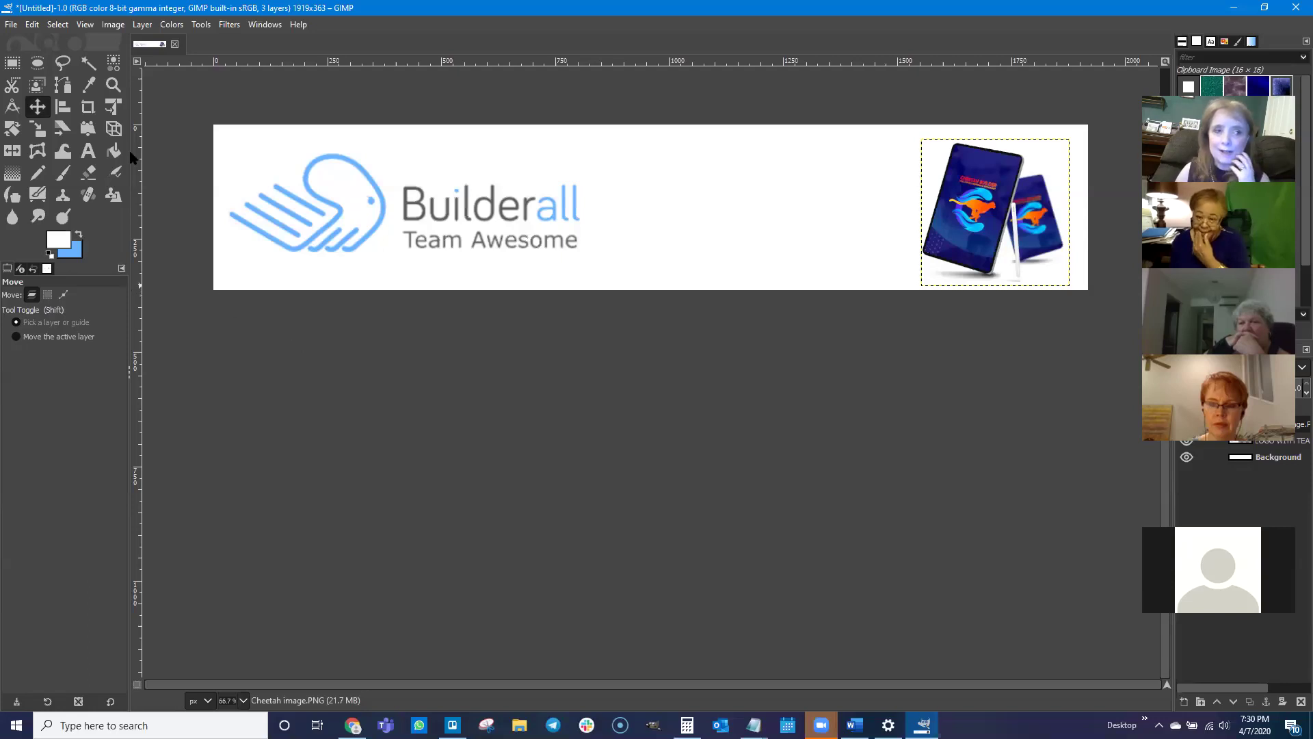
- Export the finished header as 1Untitled.png into the Builderall\Graphics folder on the DATA (D:) drive, using the default PNG options
click(11, 23)
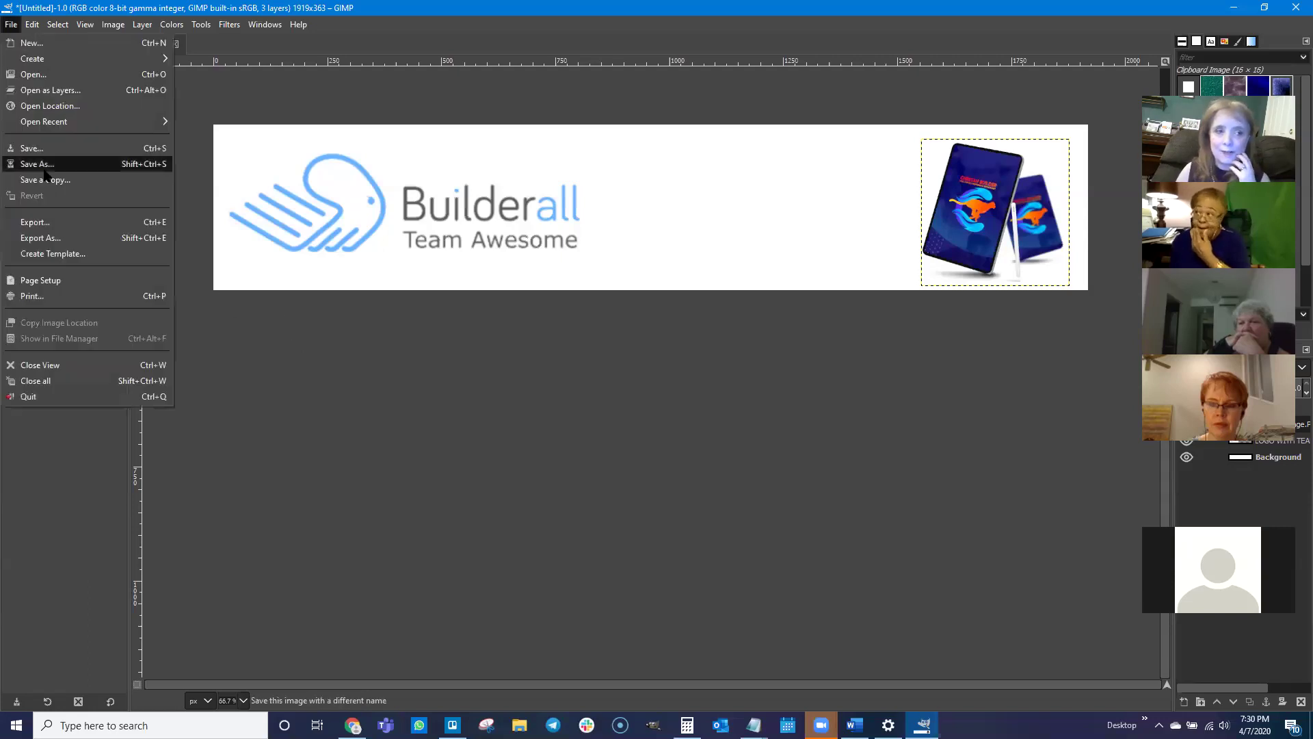
click(49, 237)
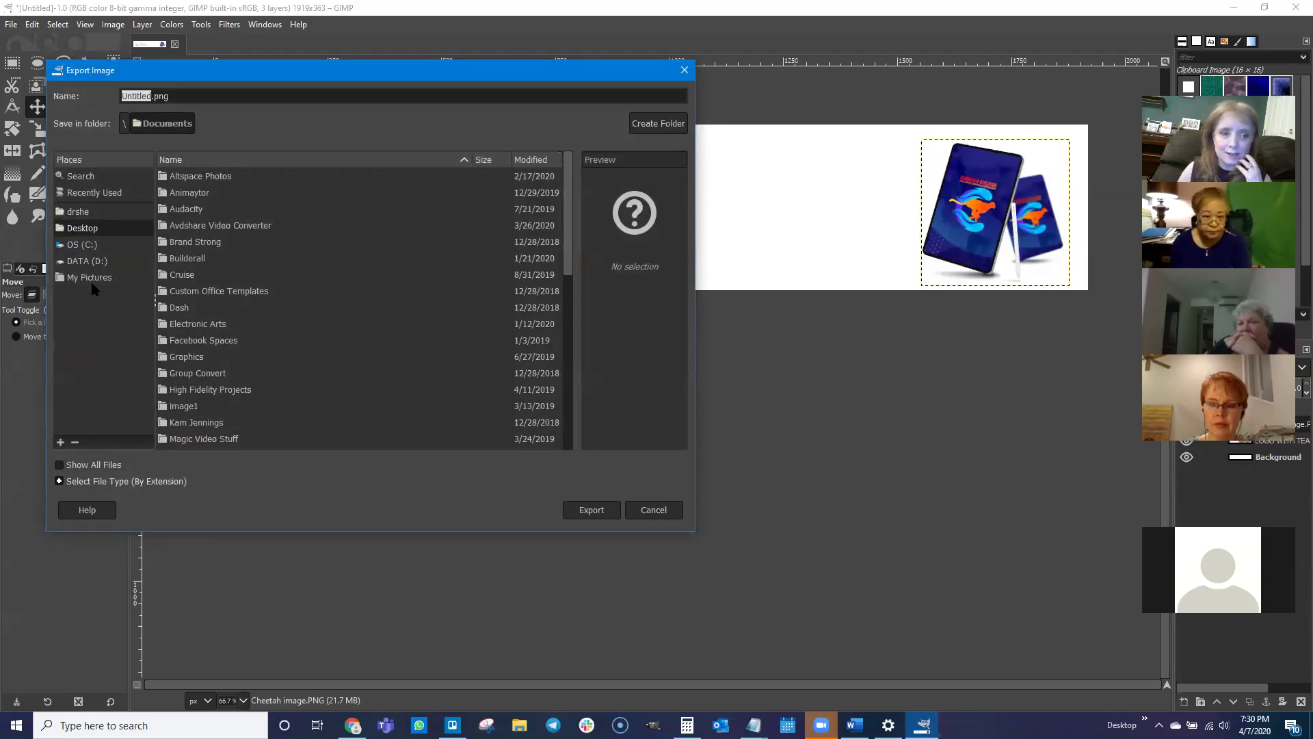
click(88, 263)
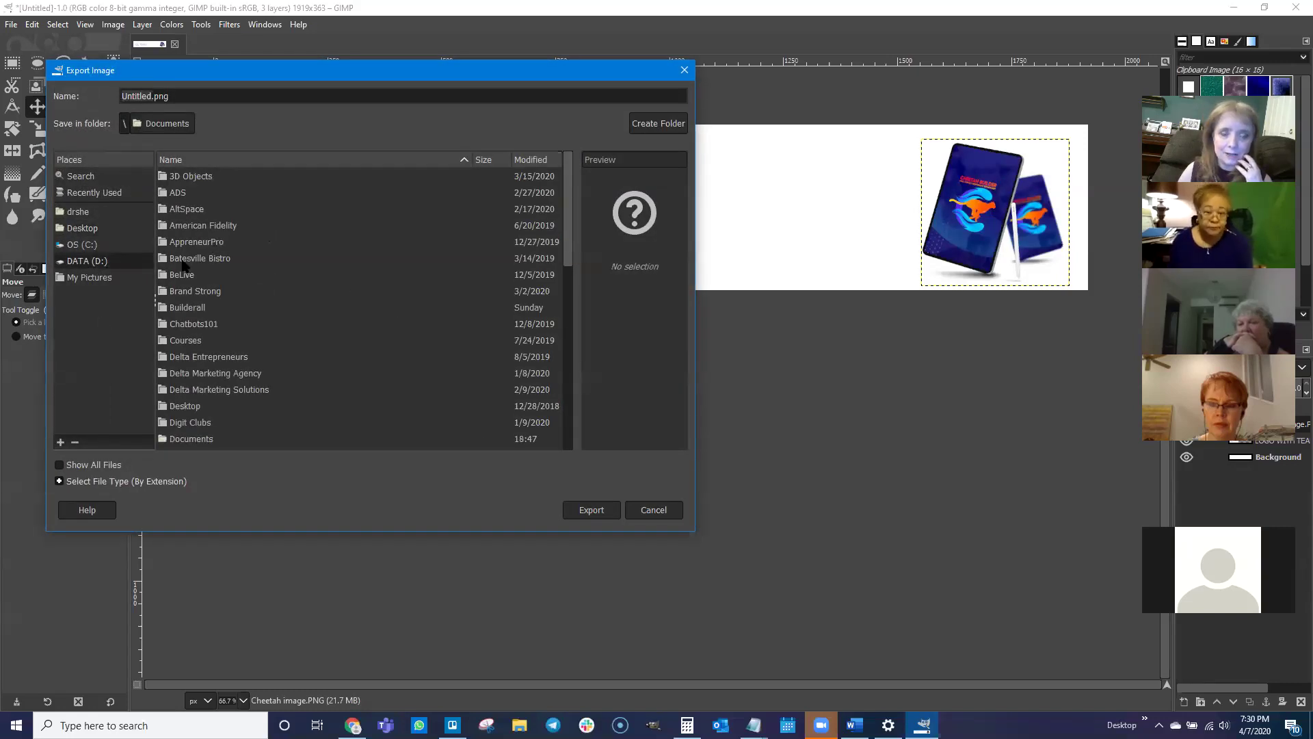
double_click(184, 308)
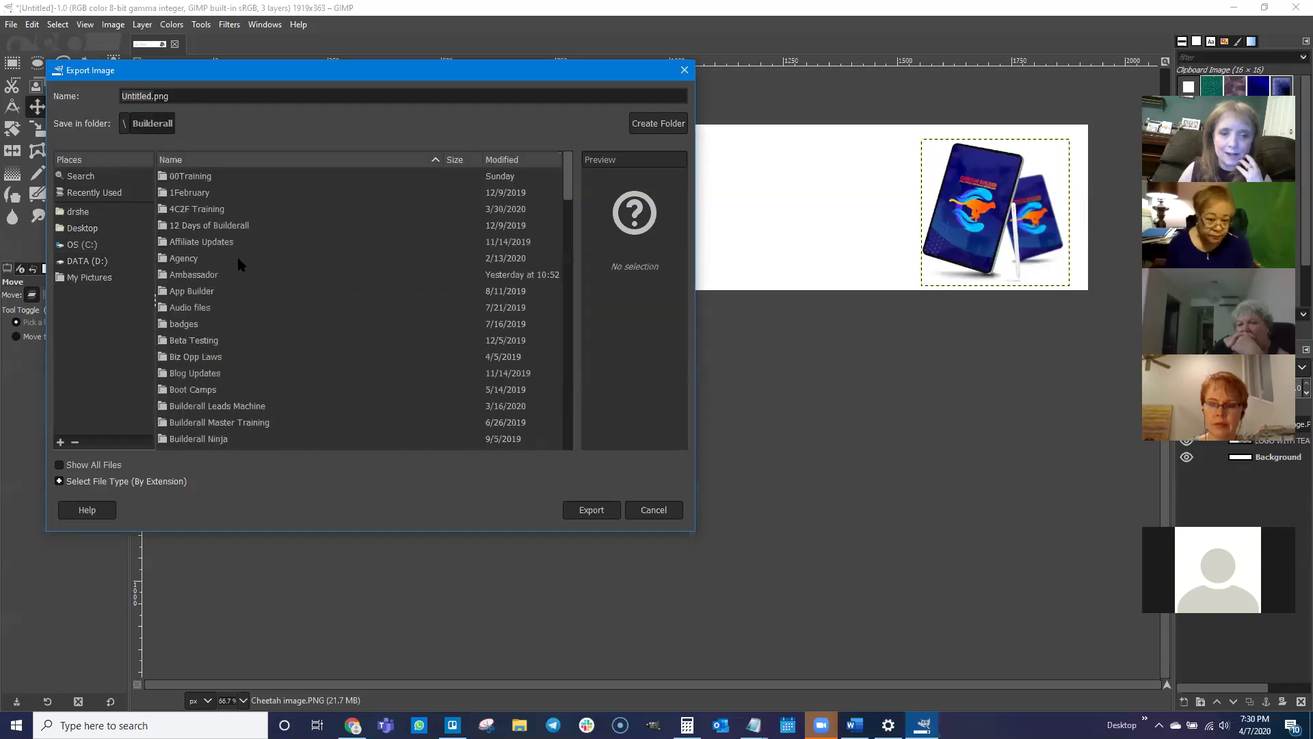
scroll(191, 372, down, 10)
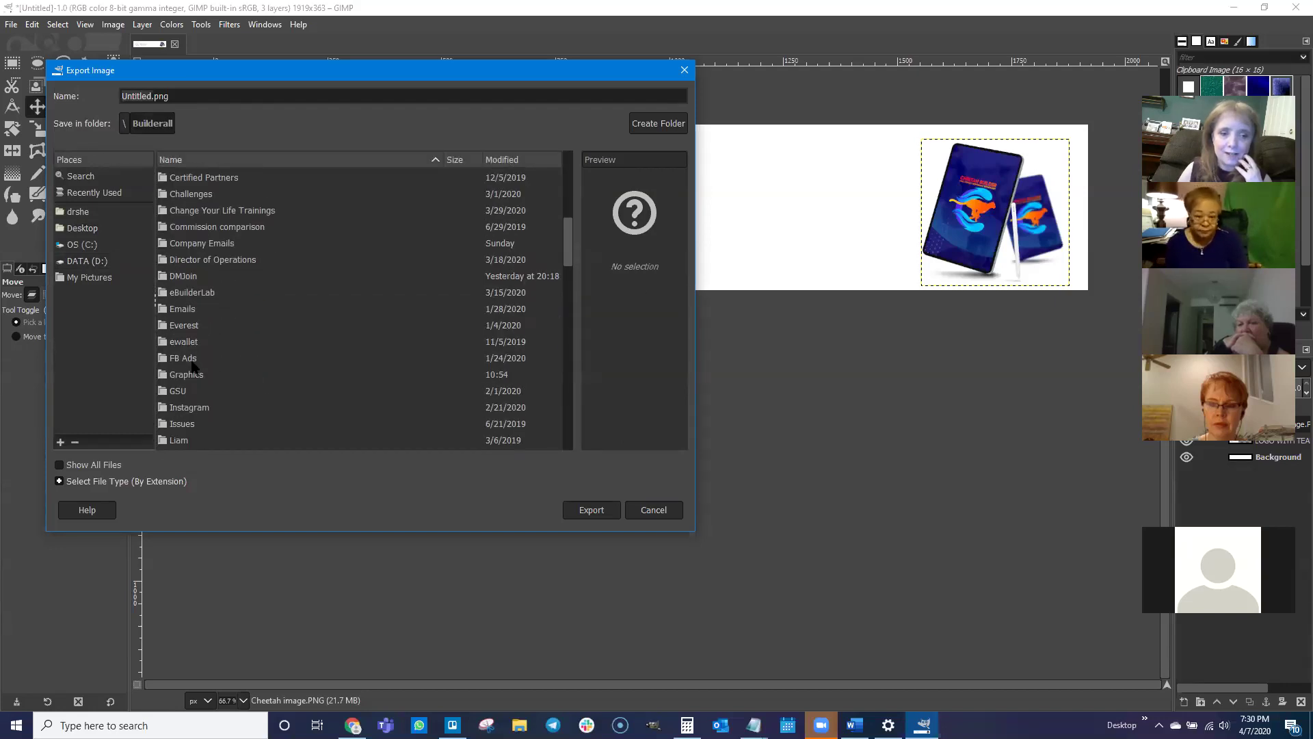
double_click(191, 340)
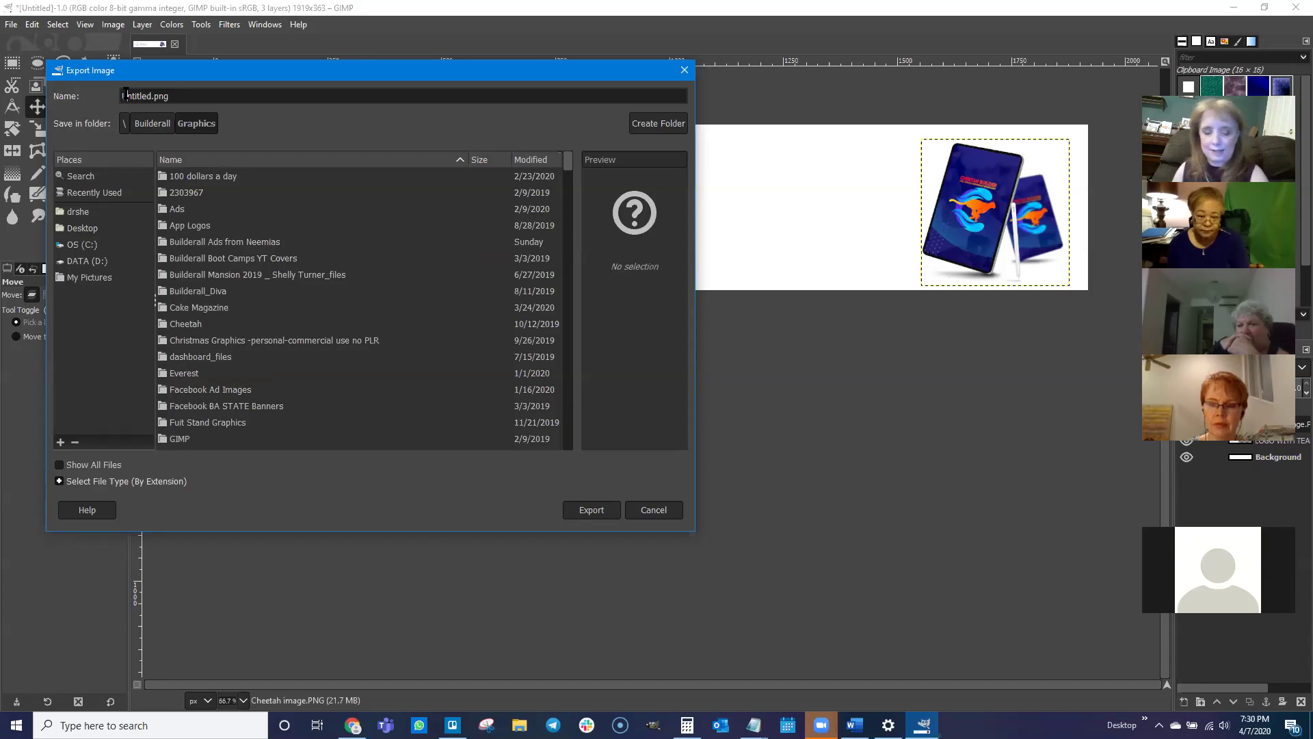
text(1)
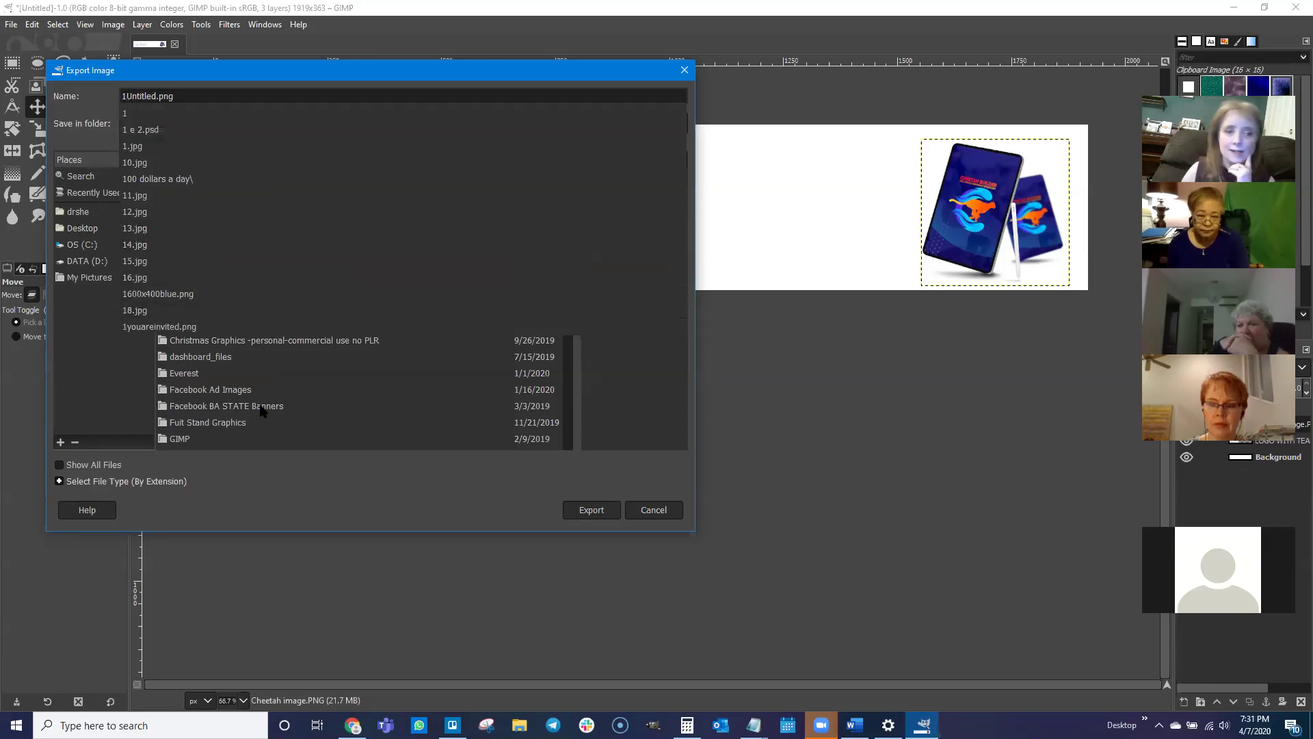
click(249, 490)
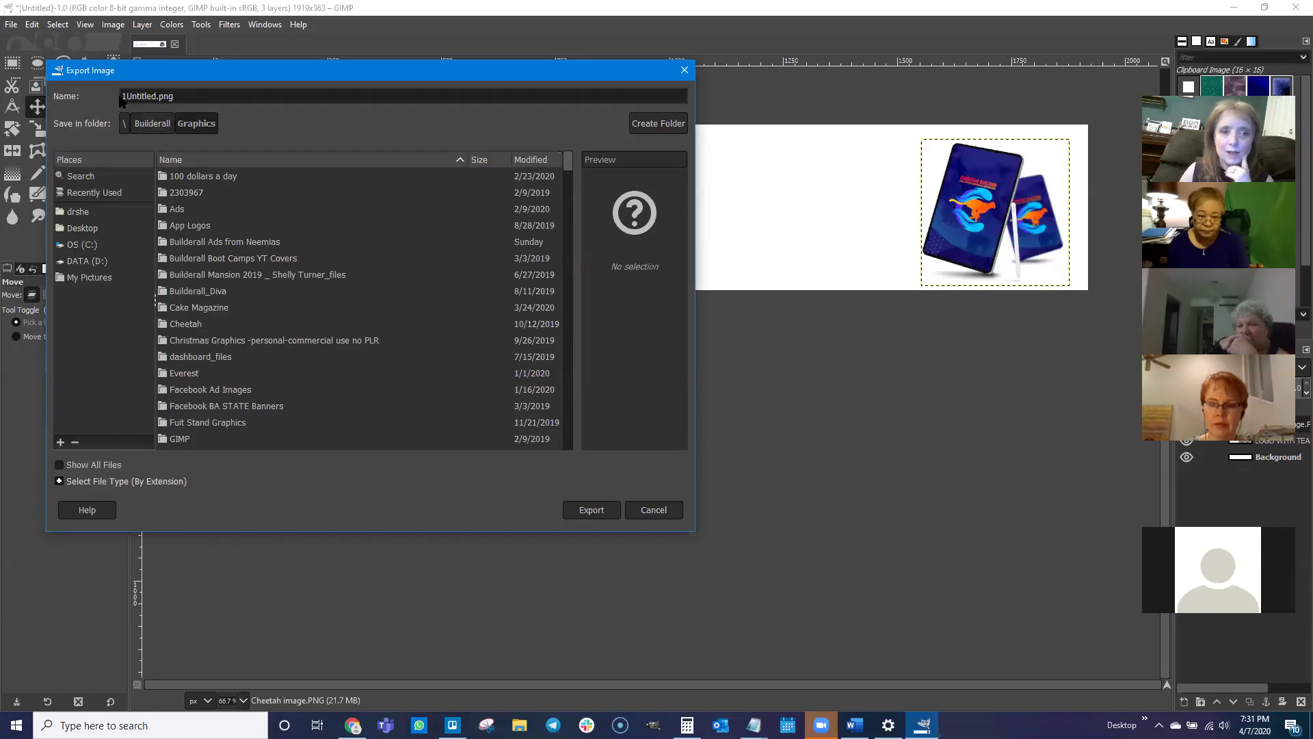
click(592, 510)
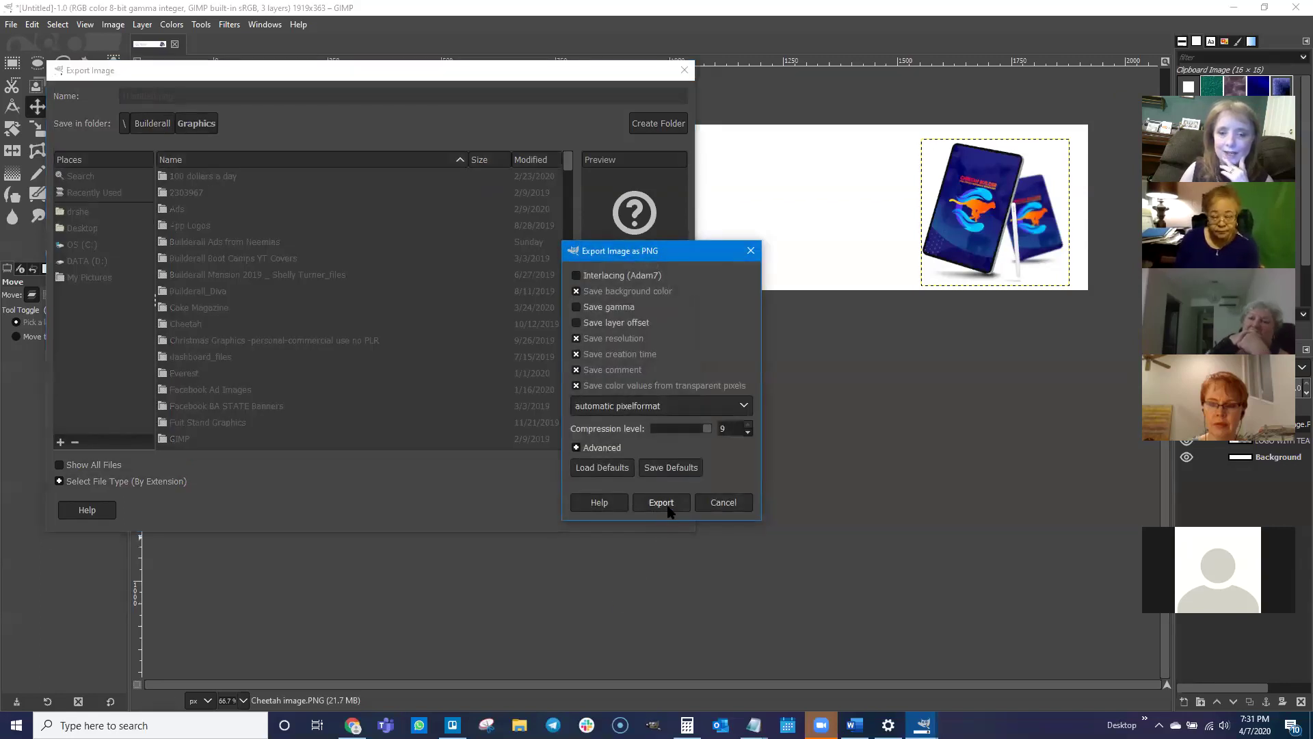
click(668, 509)
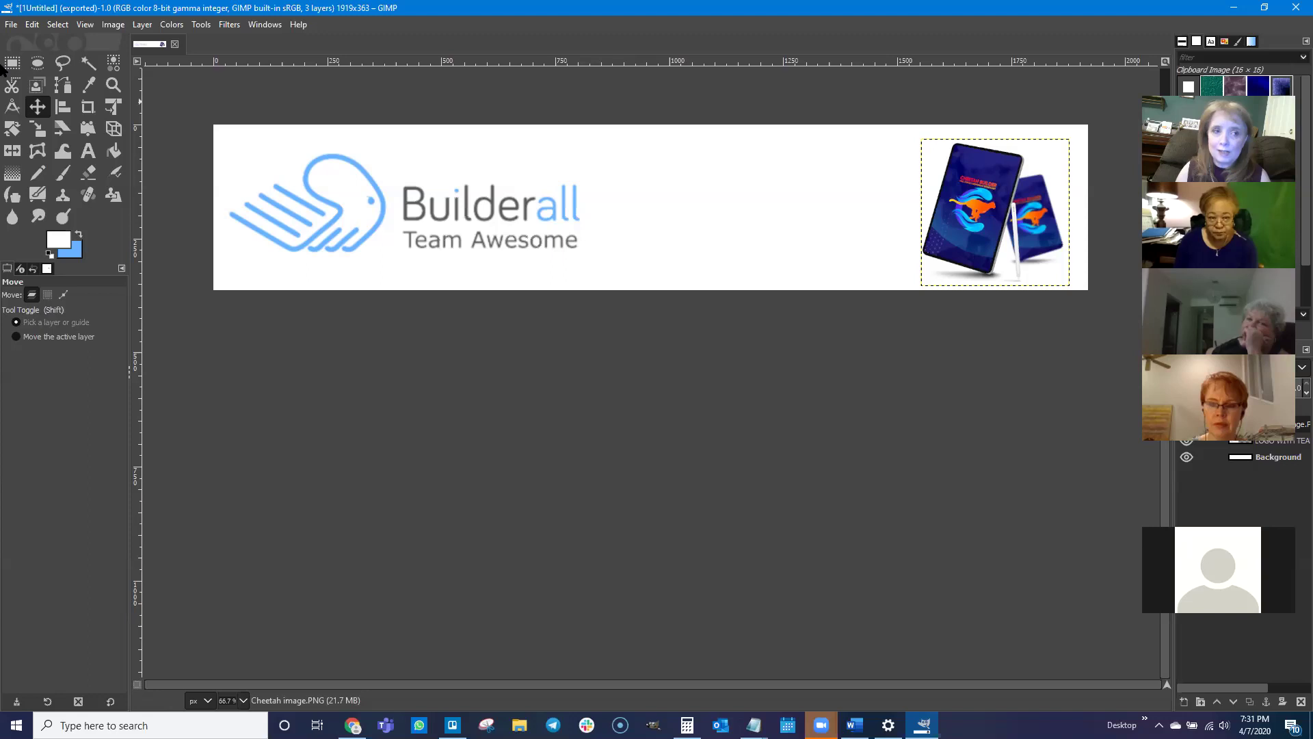
- Create a new 1919 × 363 px image with the light blue background colour
click(11, 24)
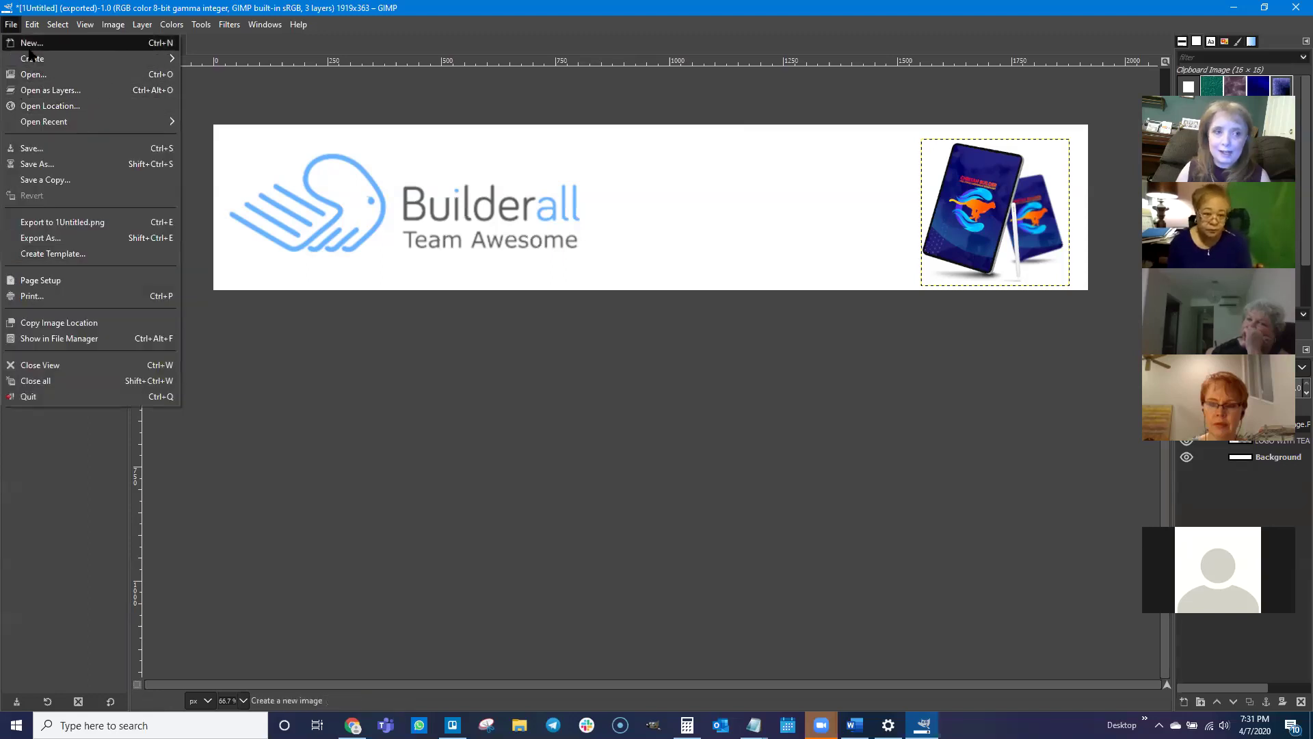
click(31, 43)
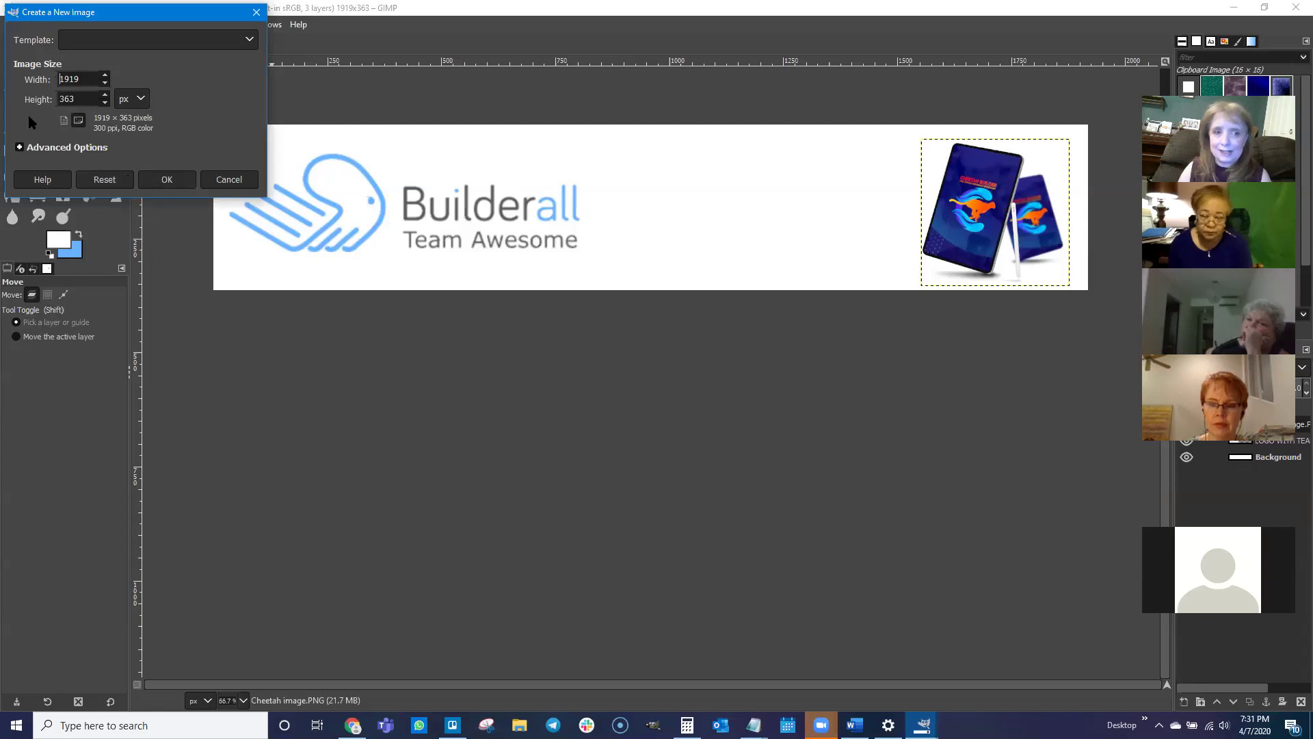
click(147, 184)
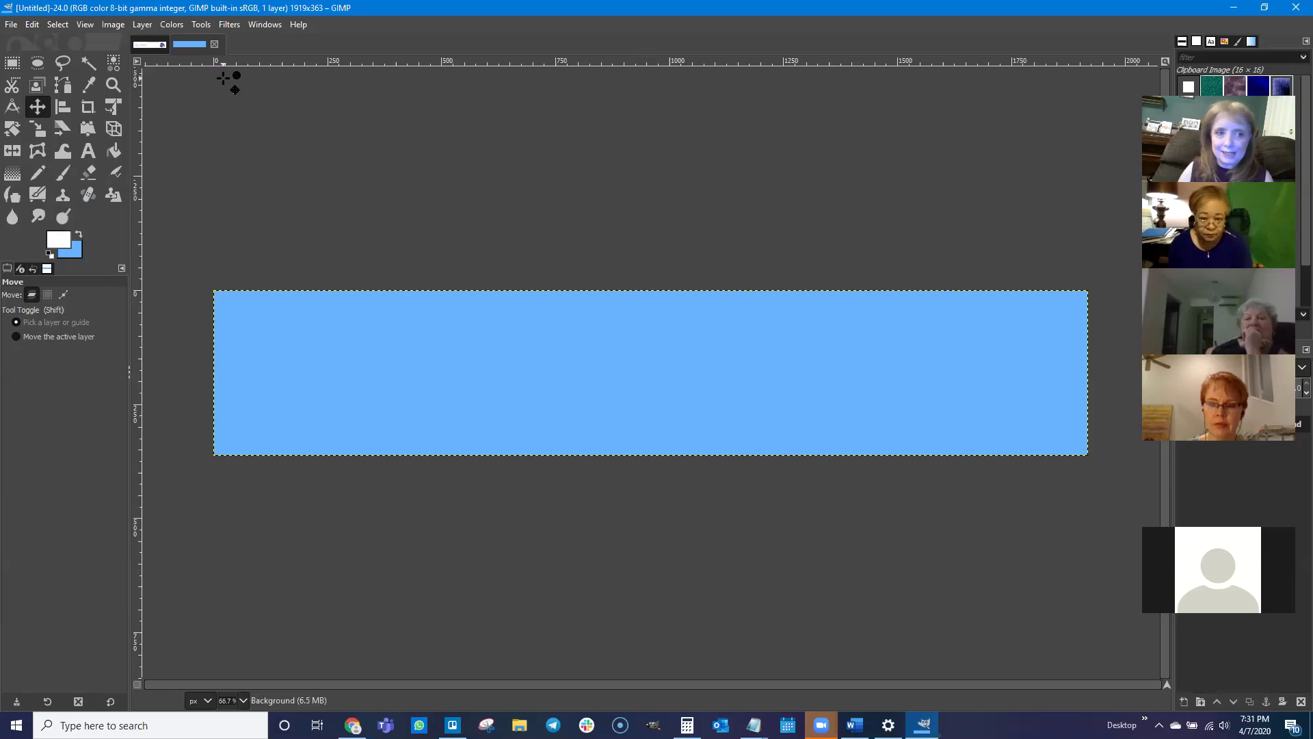
- Select a full-width strip about 60 px high along the image's upper edge and crop the image to it
key(r)
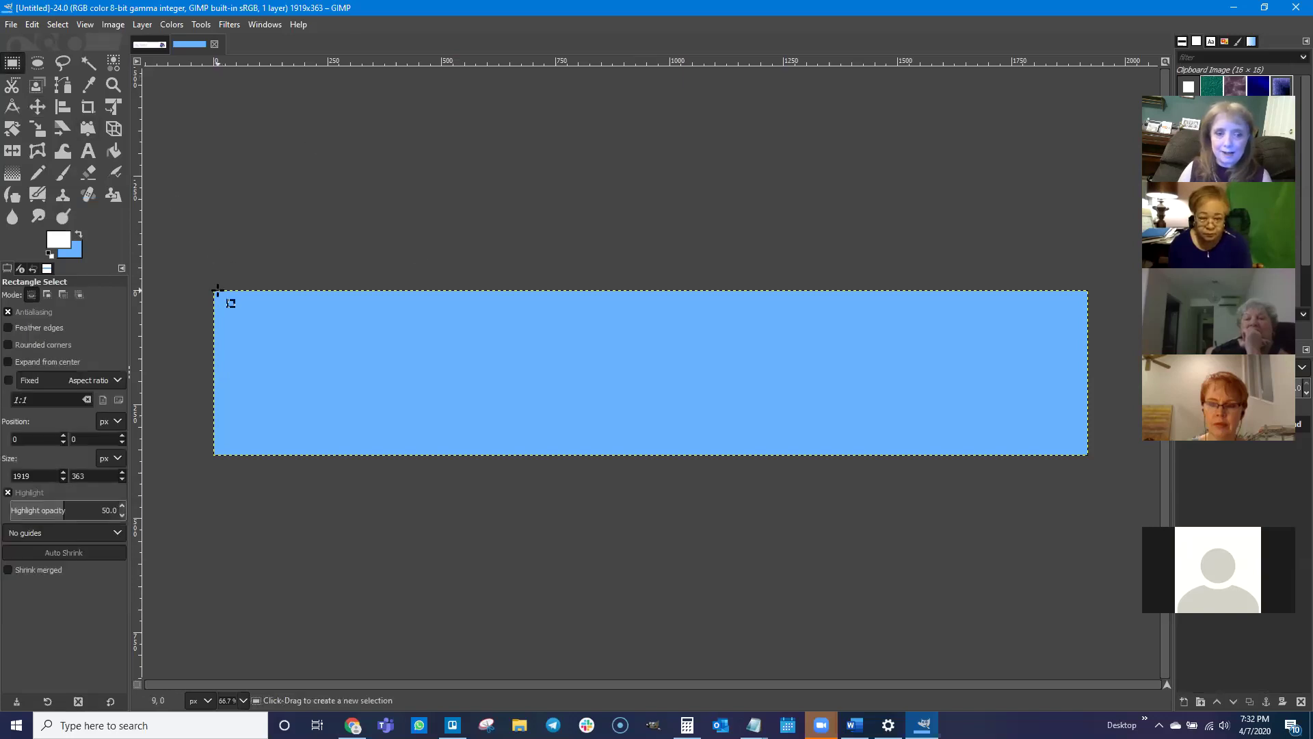
mouse_move(212, 290)
mouse_down()
mouse_move(548, 328)
mouse_move(1089, 319)
mouse_up()
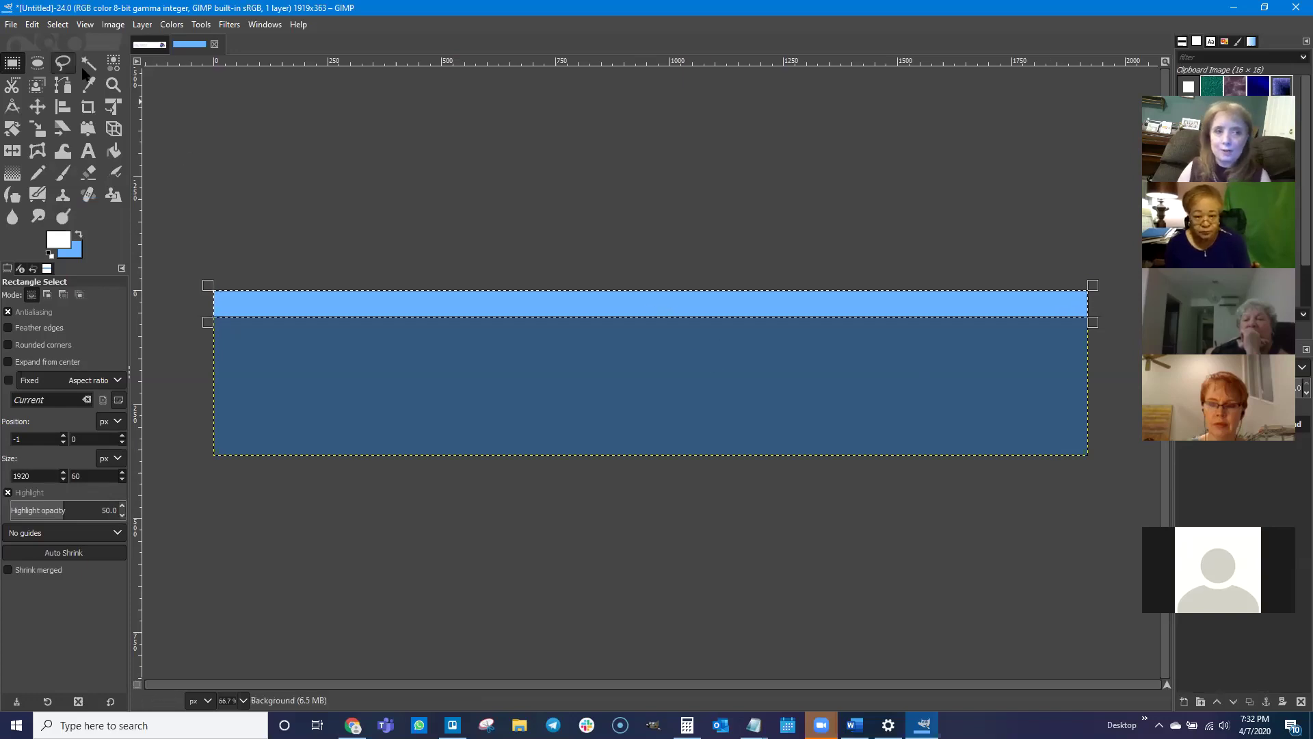
click(113, 25)
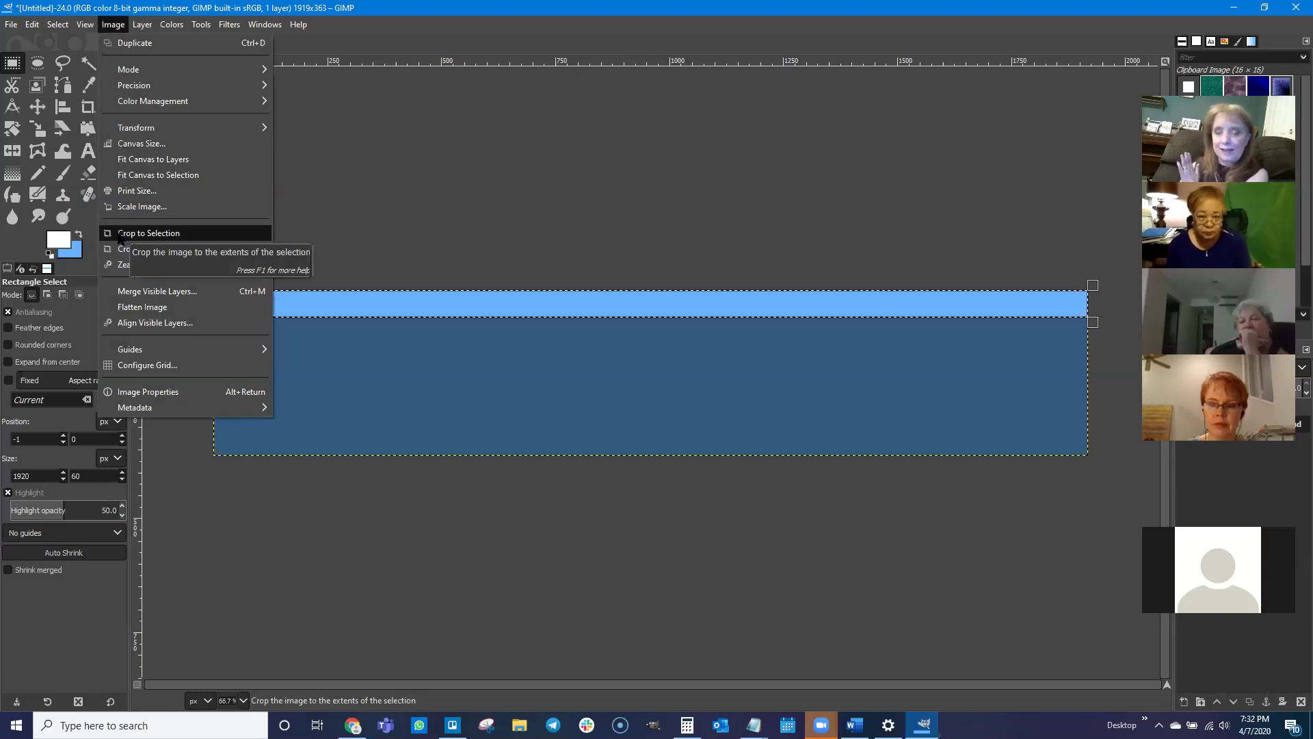
click(119, 236)
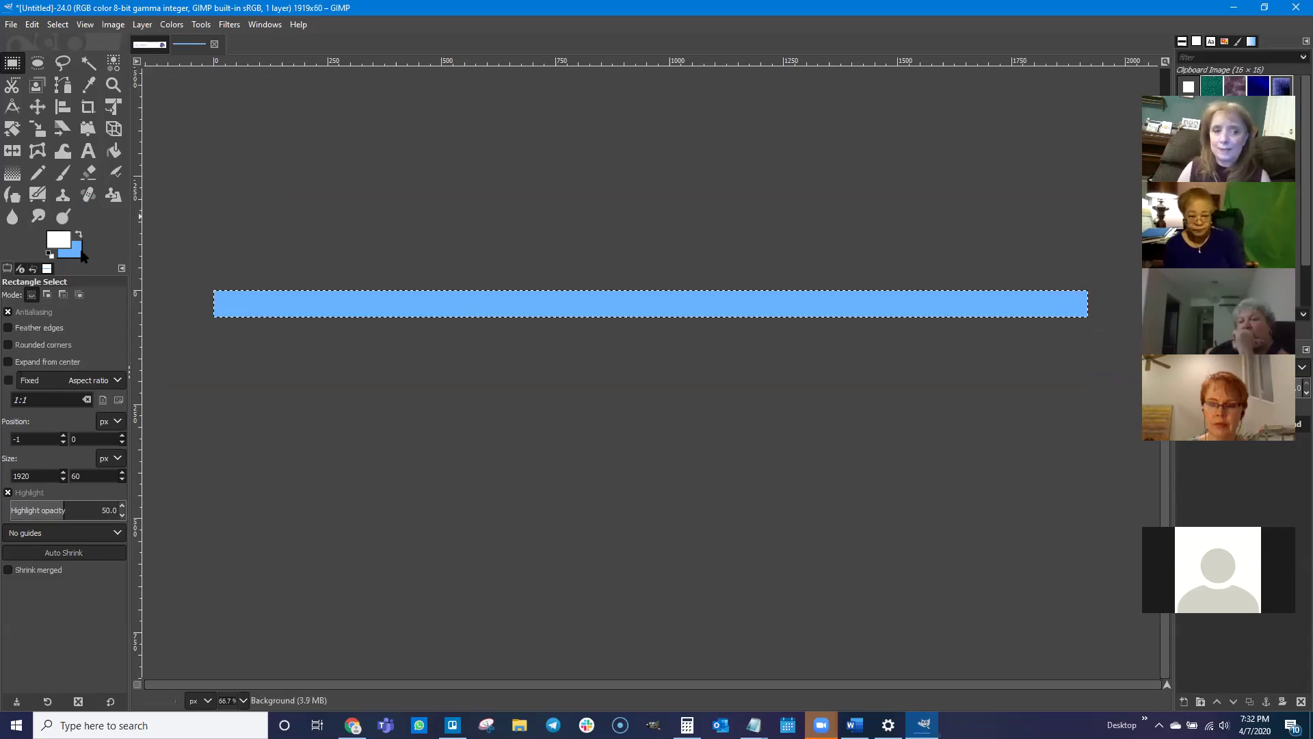
- Set the foreground colour to dark blue 171482 and bucket-fill the cropped bar with it
click(58, 242)
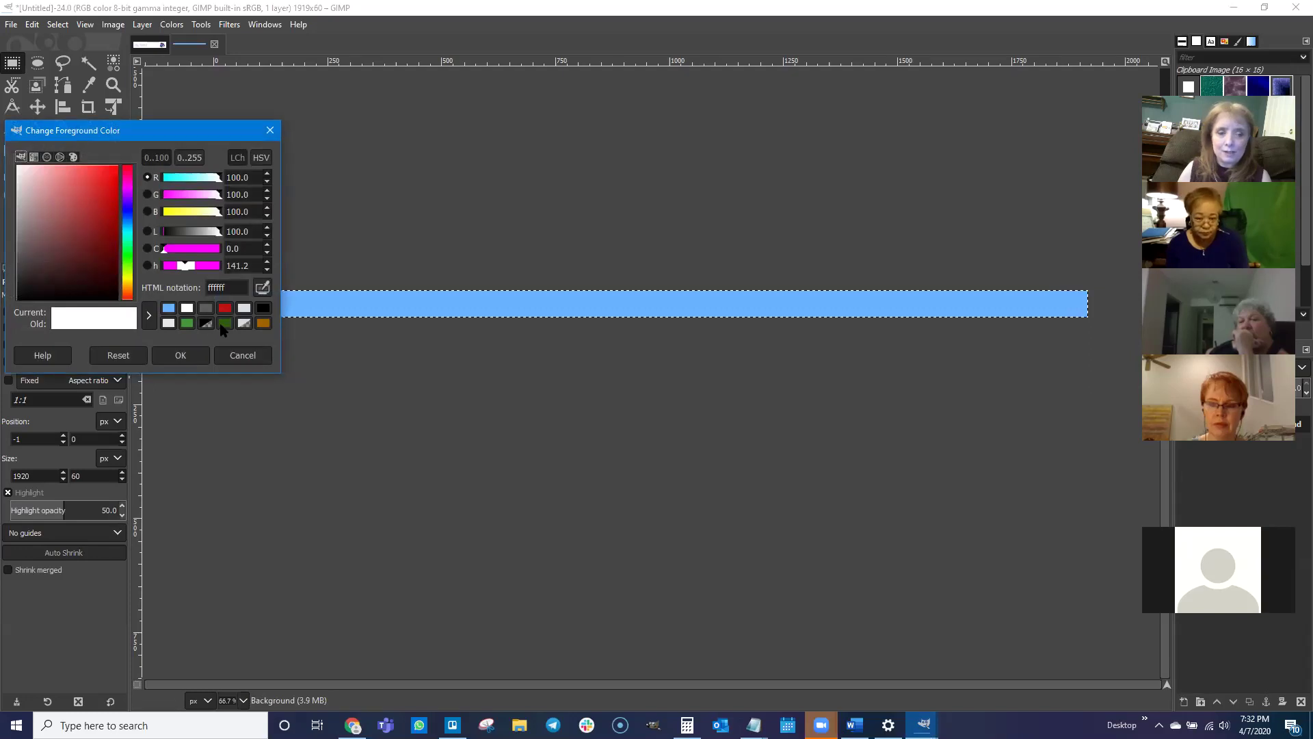
click(125, 210)
drag(56, 241, 103, 234)
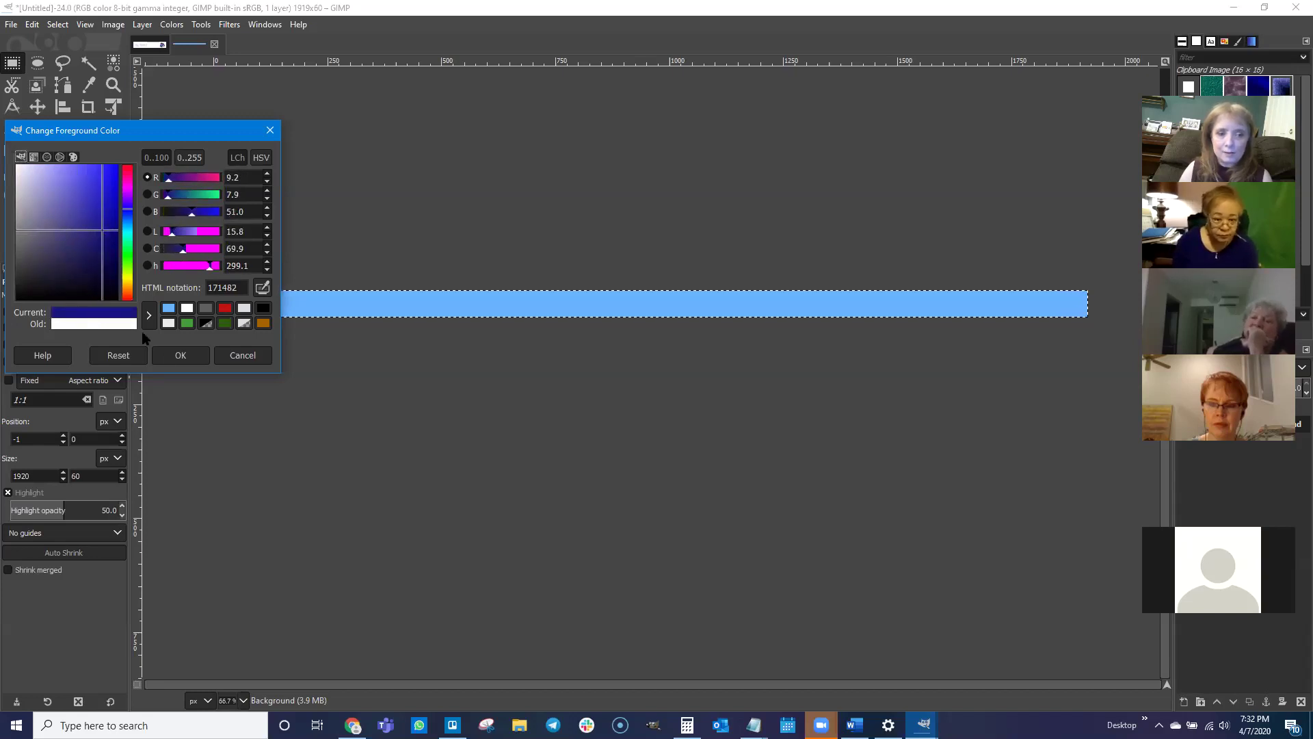
click(188, 361)
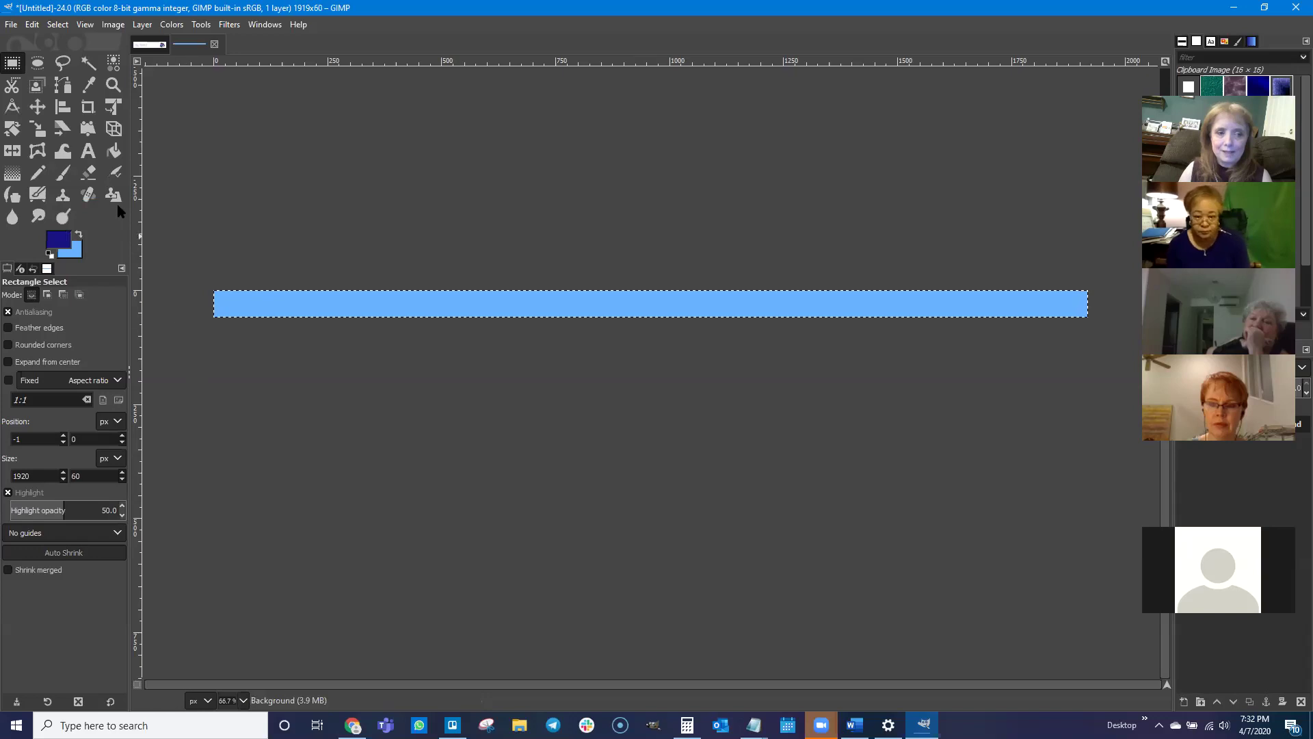
click(115, 152)
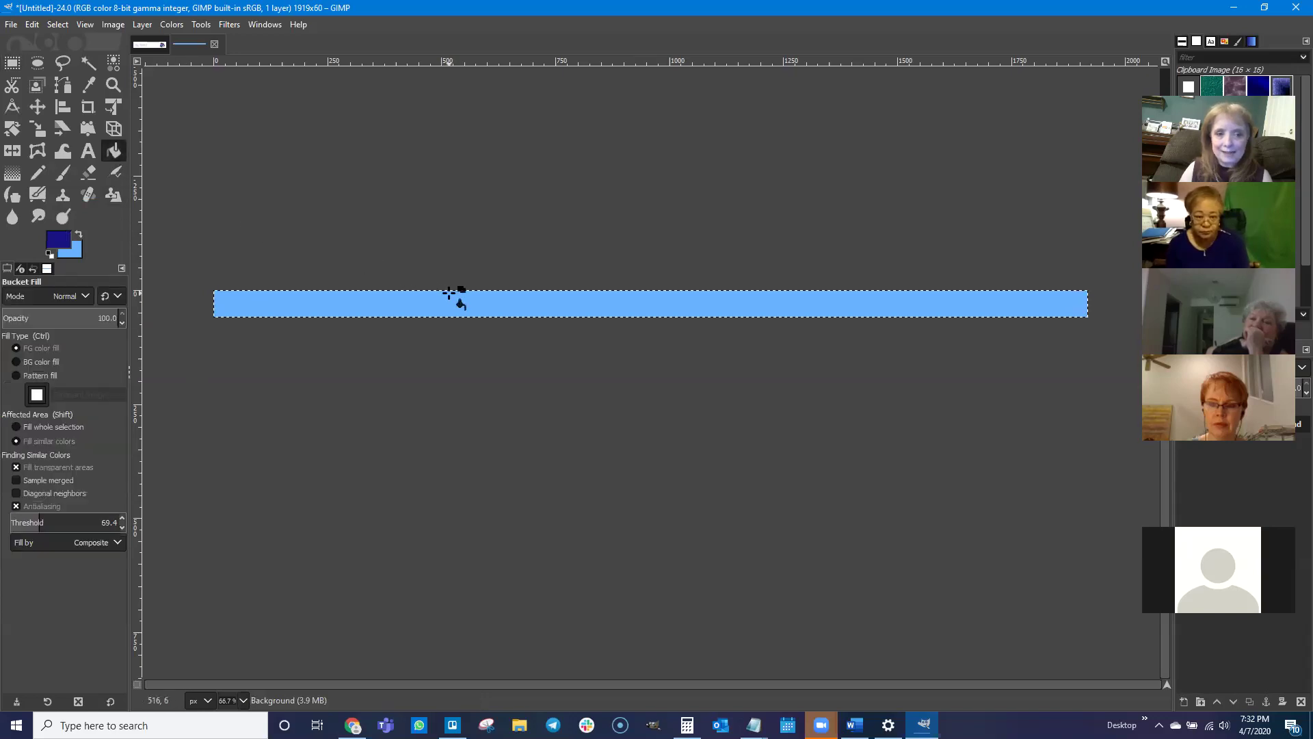
click(457, 296)
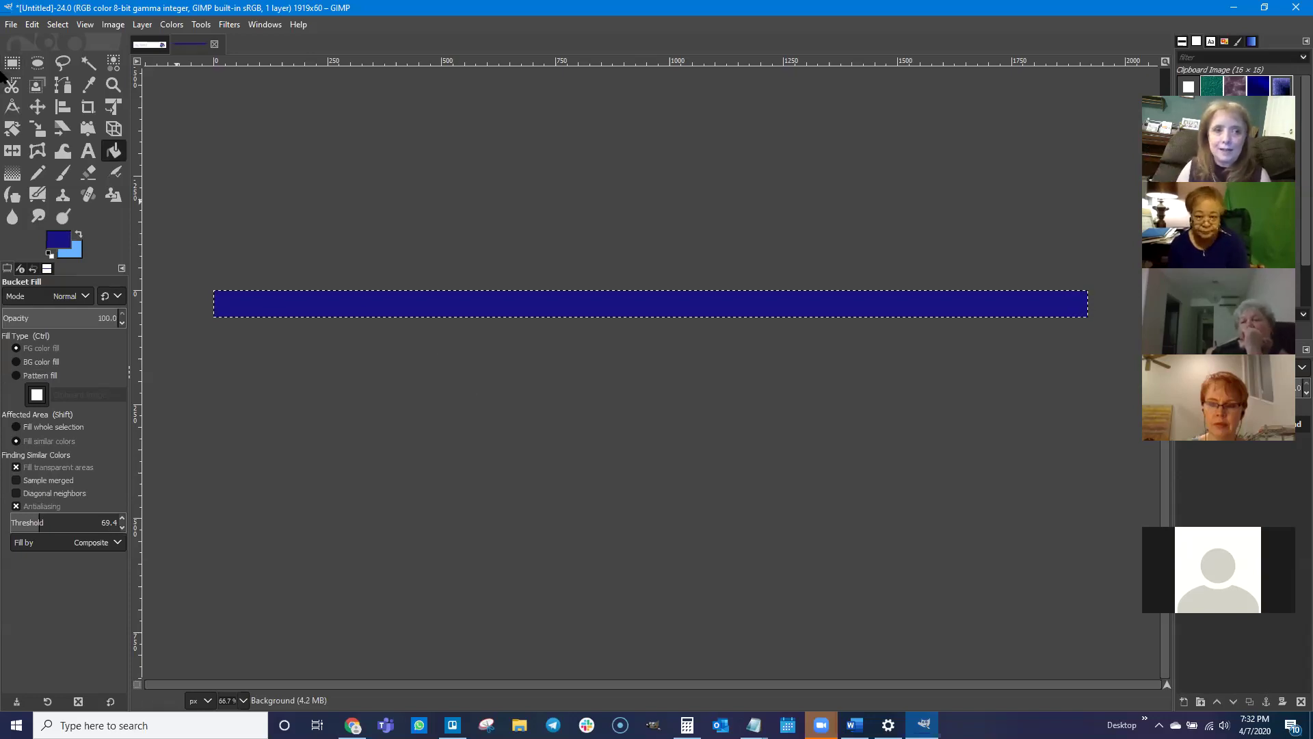
- Export the dark blue bar as 1barUntitled.png into the Builderall\Graphics folder, using the default PNG options
click(11, 24)
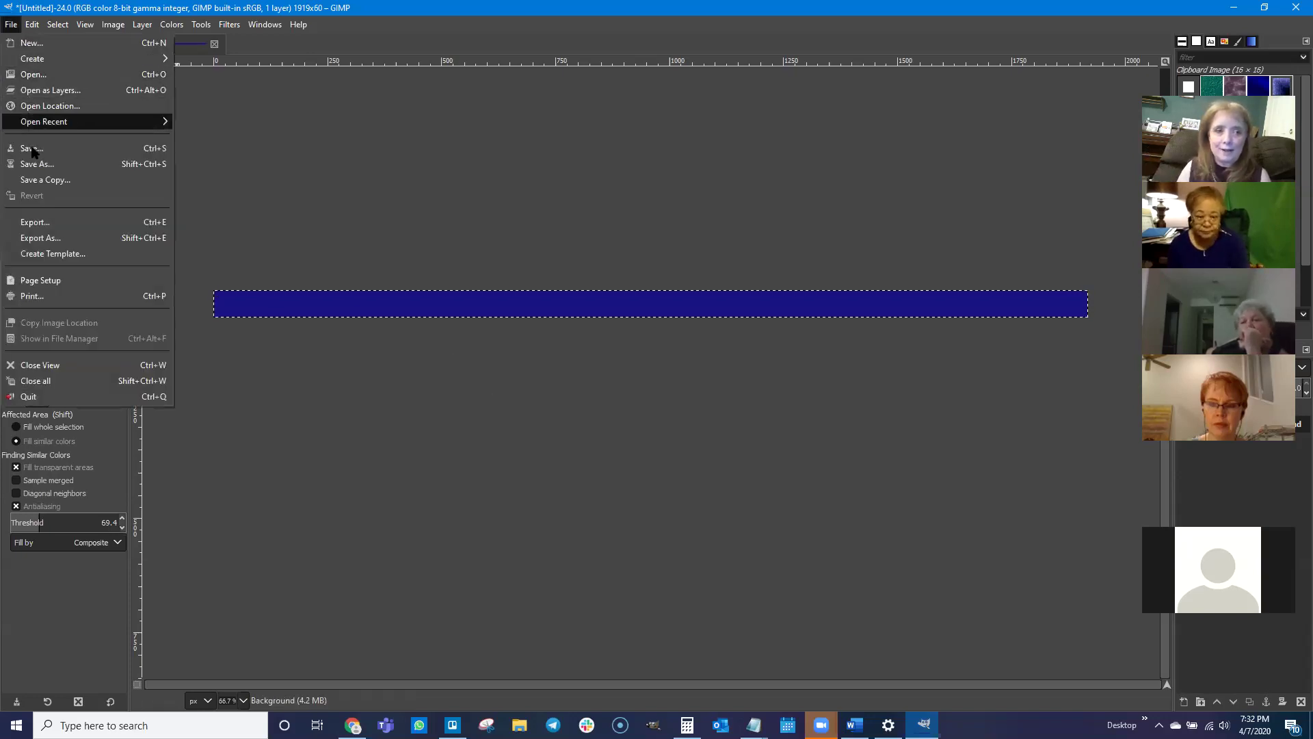
click(31, 237)
click(124, 96)
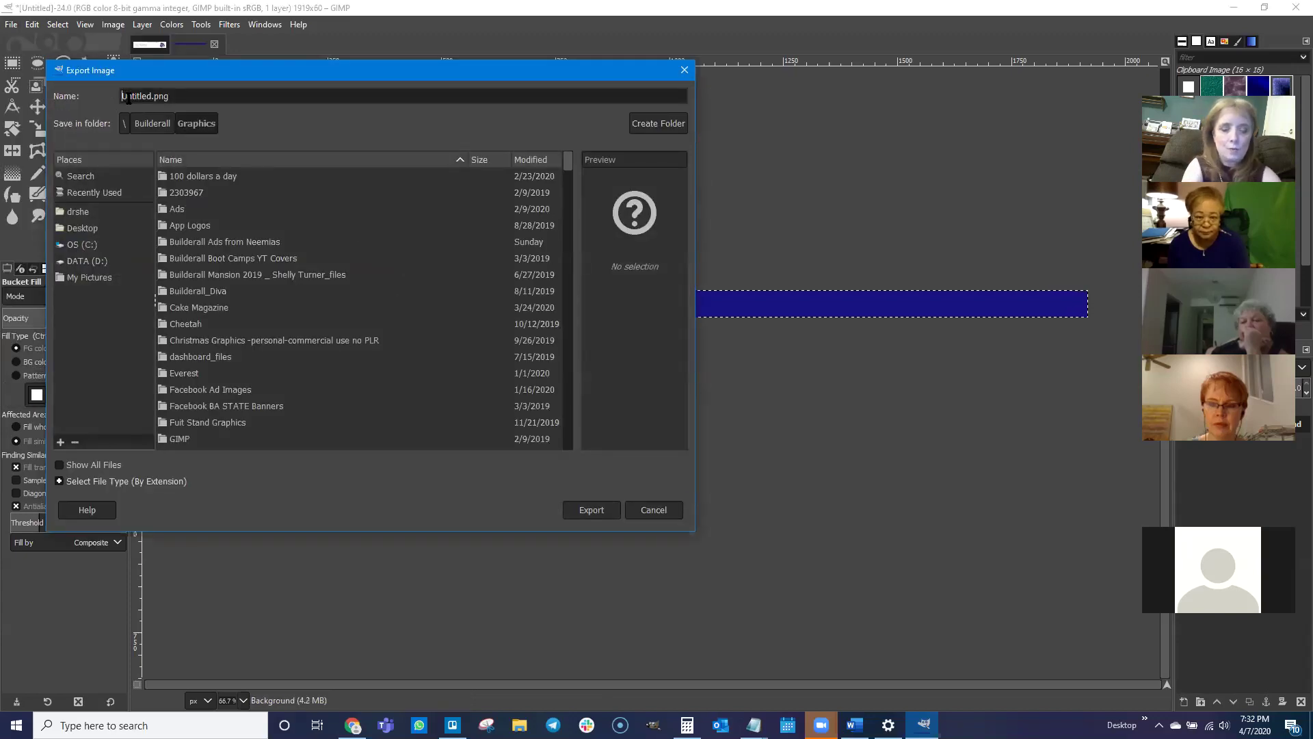
text(1bar)
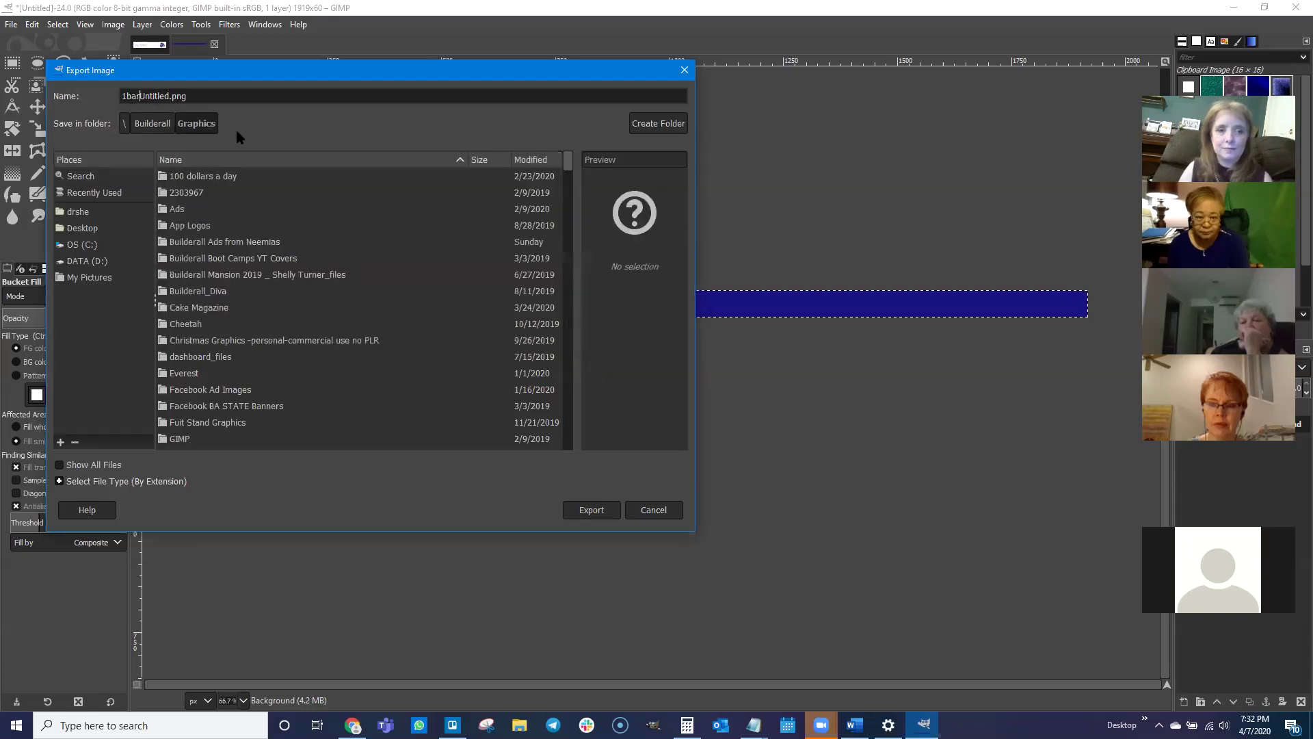
click(592, 509)
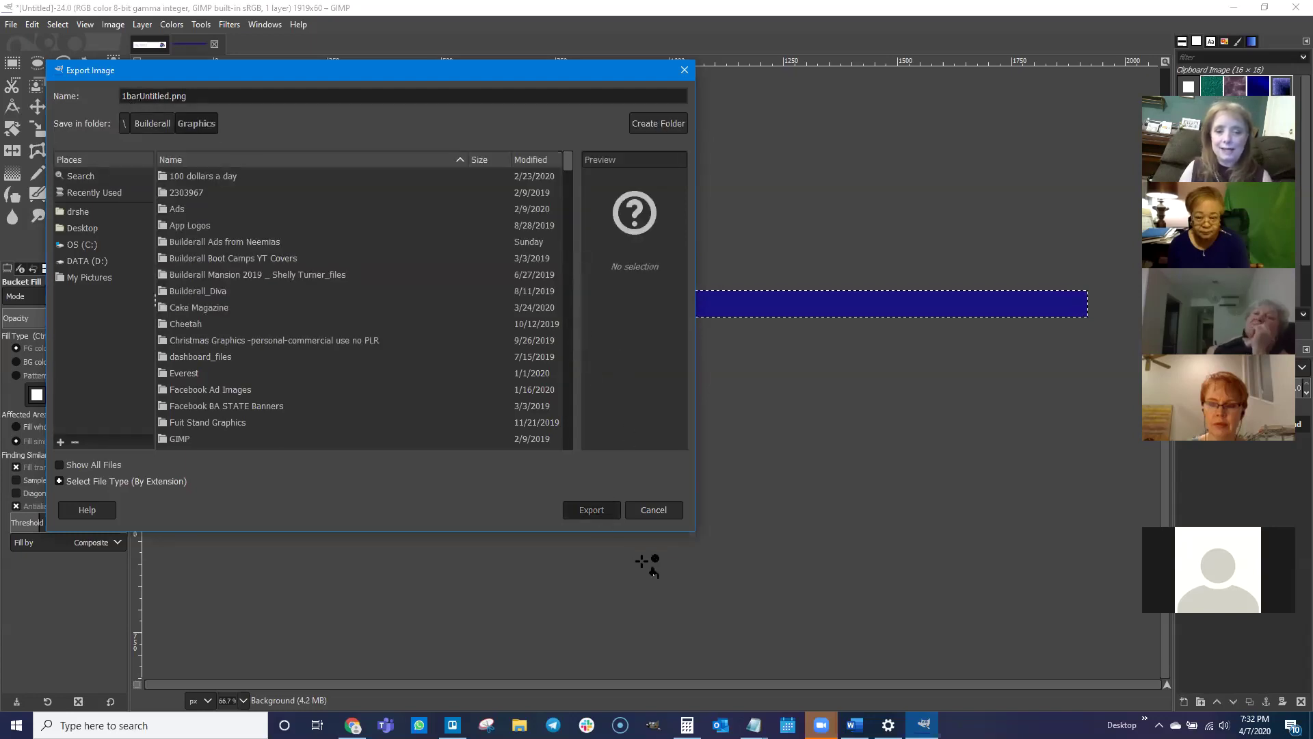
click(662, 502)
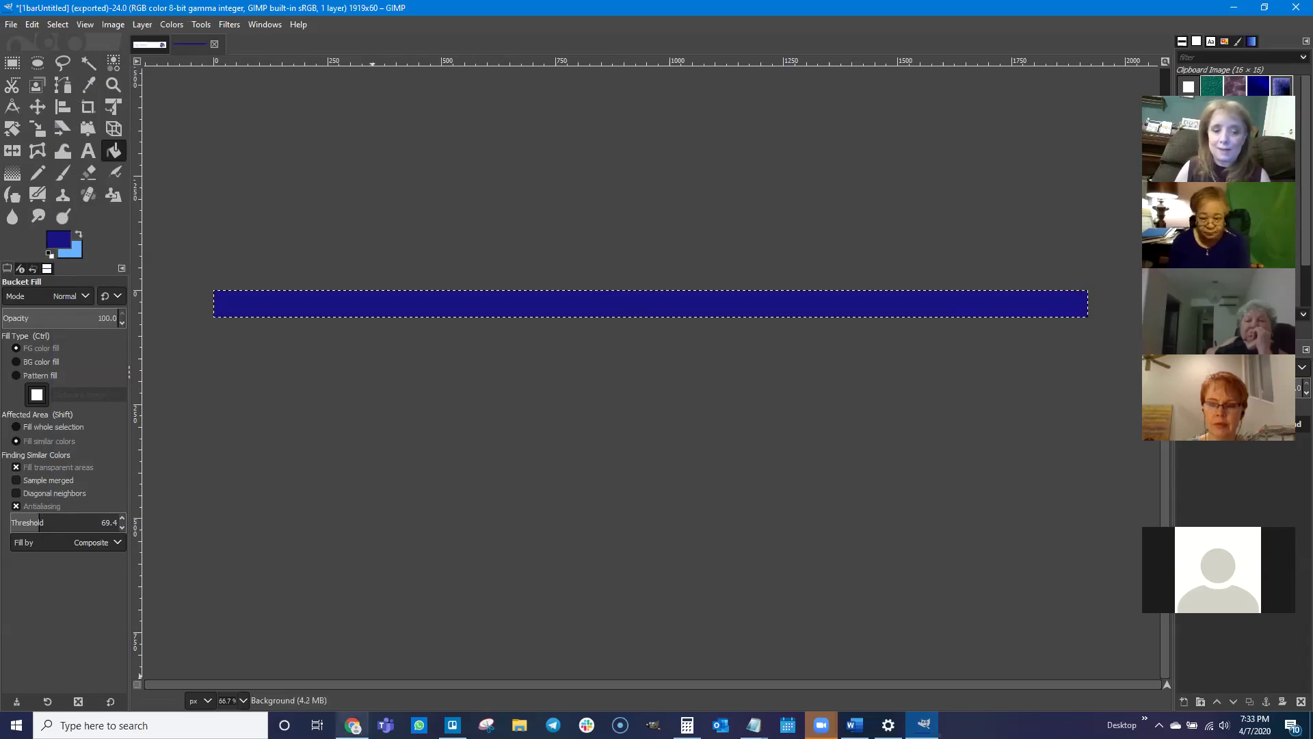
- Switch to the MailingBoss email template editor in Chrome and return to the lighthouse image at the start of the template
click(353, 725)
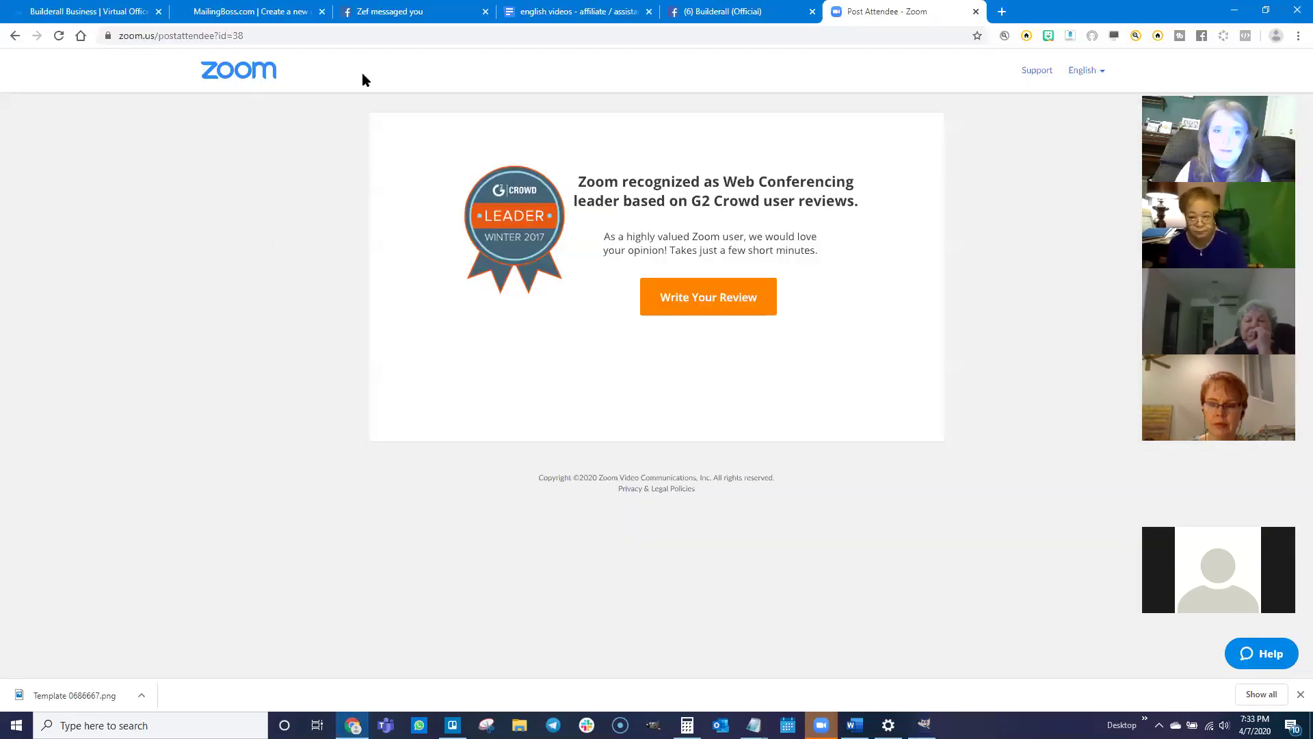
click(253, 12)
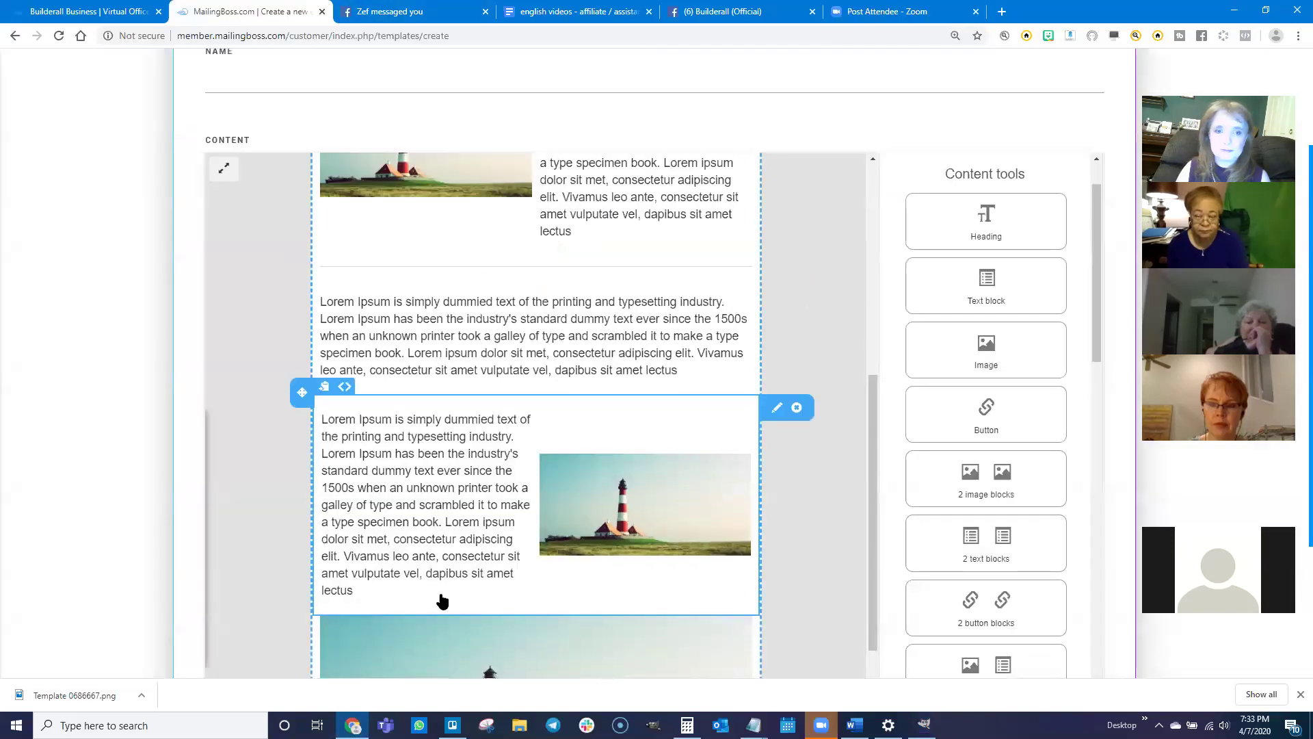
scroll(688, 265, up, 8)
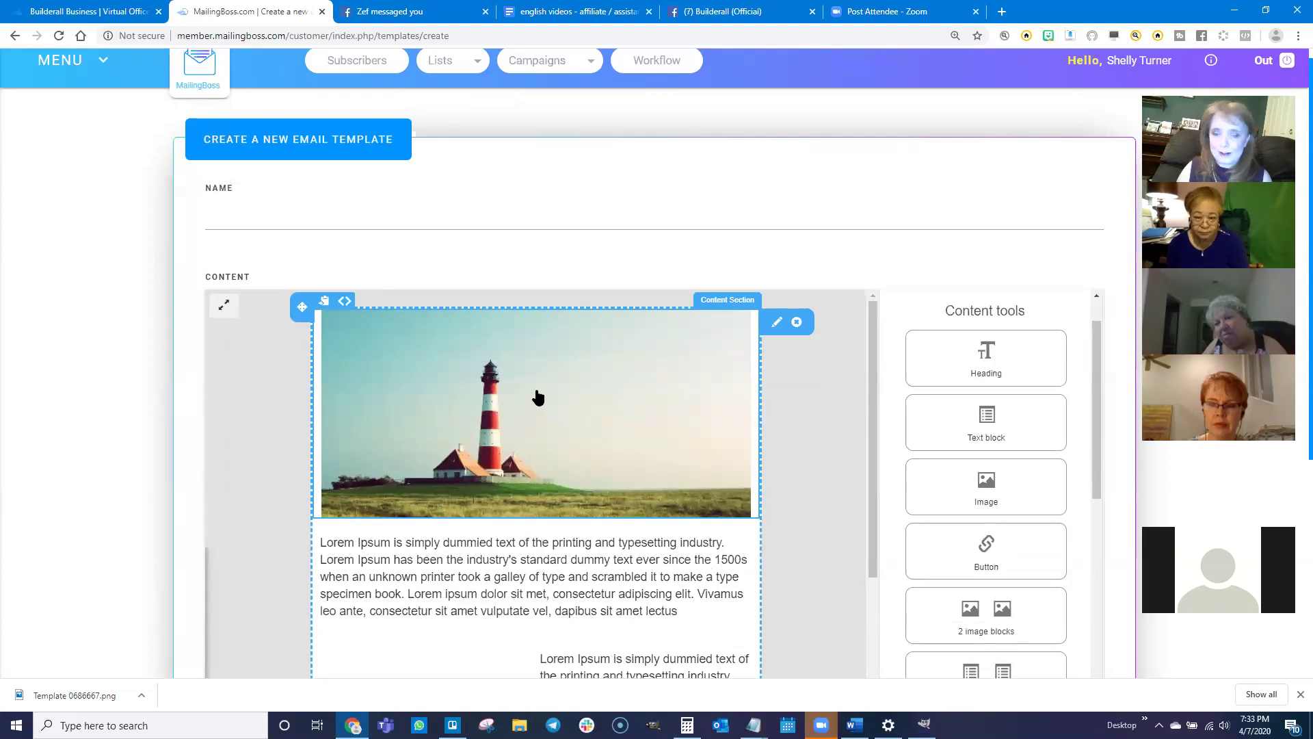
- Replace the lighthouse image at the start of the template with 1Untitled.png from the Builderall\Graphics folder
click(538, 397)
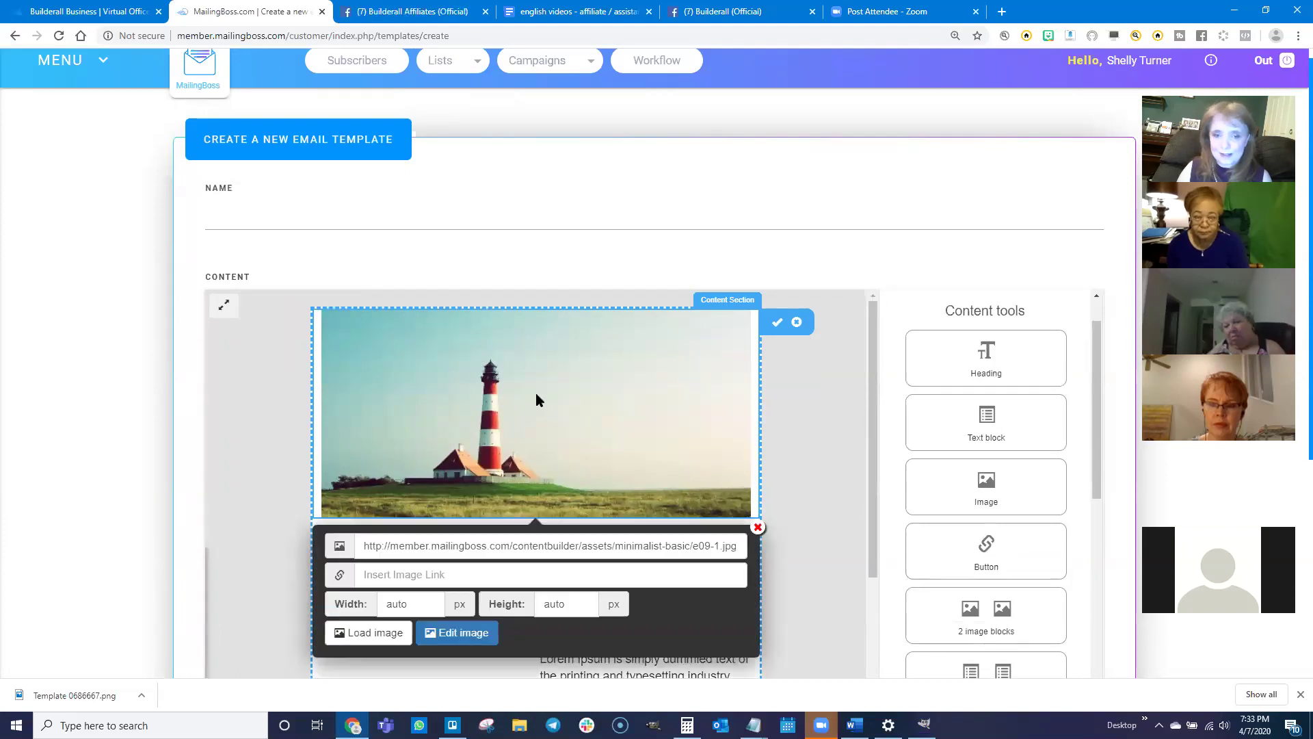
click(363, 634)
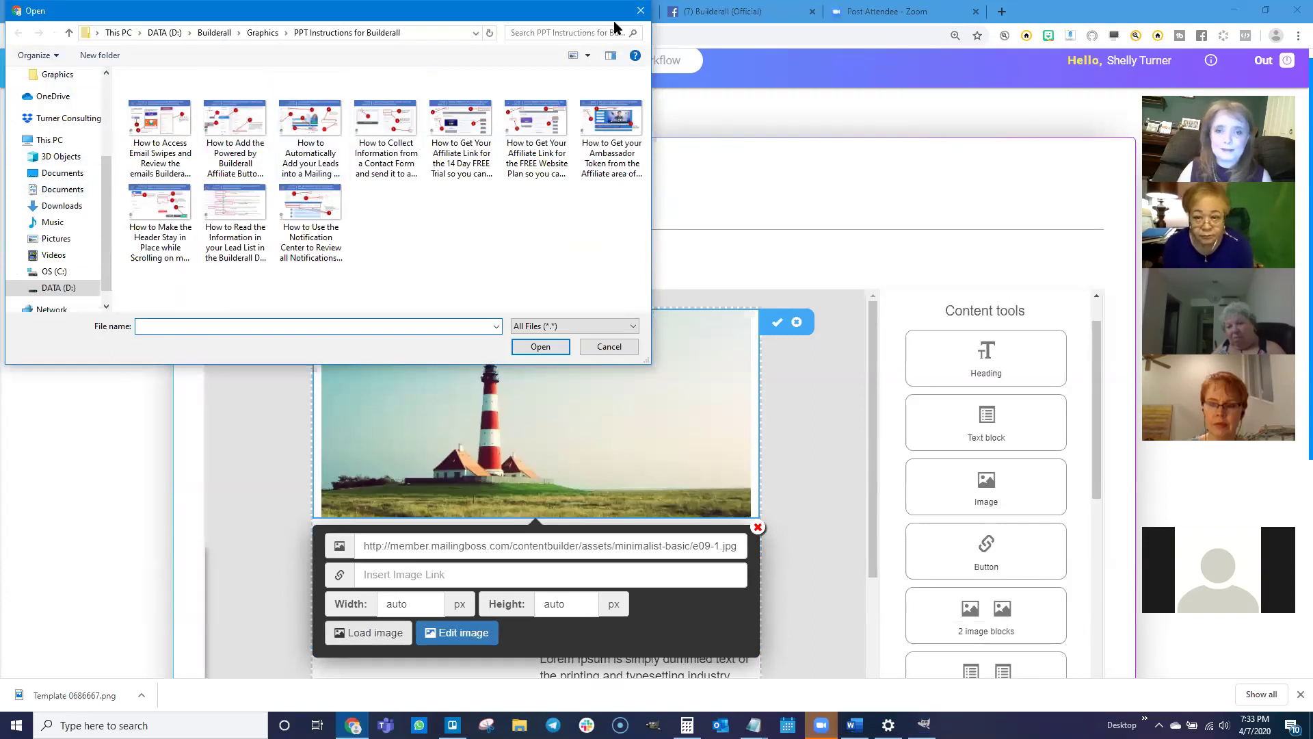
click(214, 33)
double_click(347, 290)
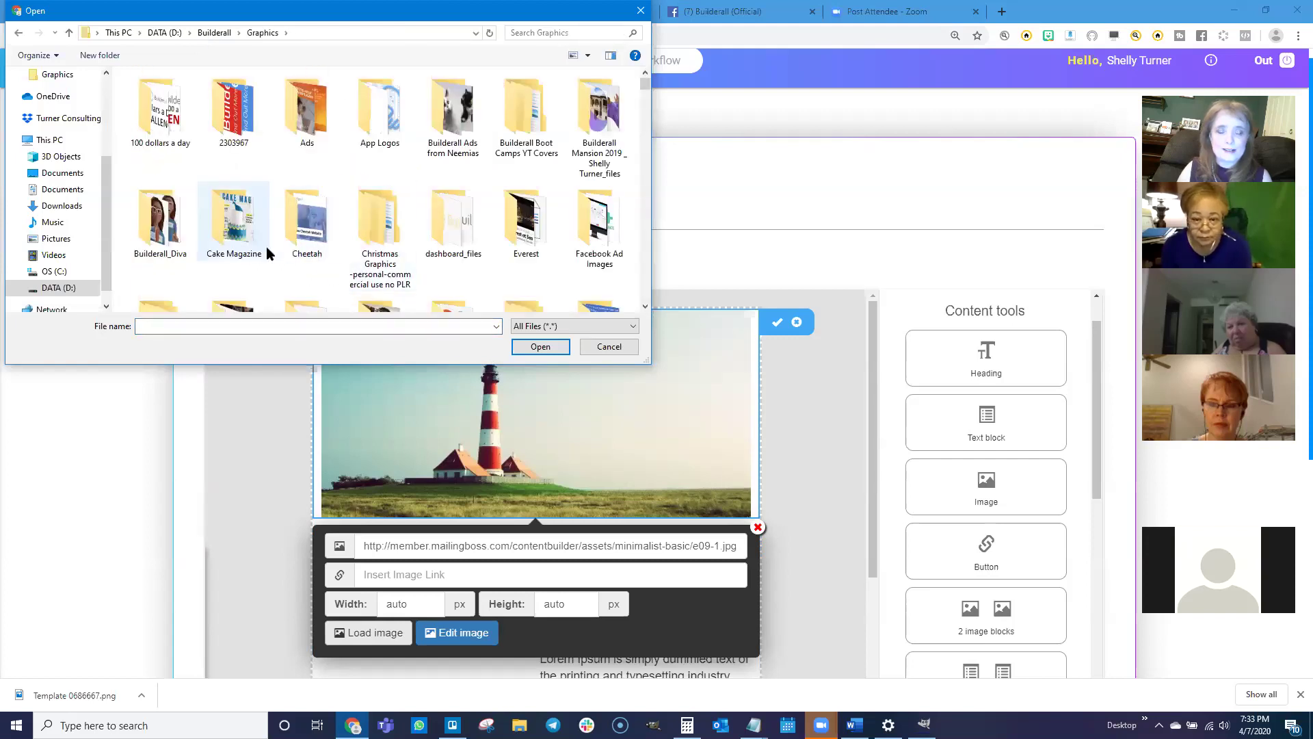
scroll(267, 248, down, 2)
scroll(267, 254, down, 3)
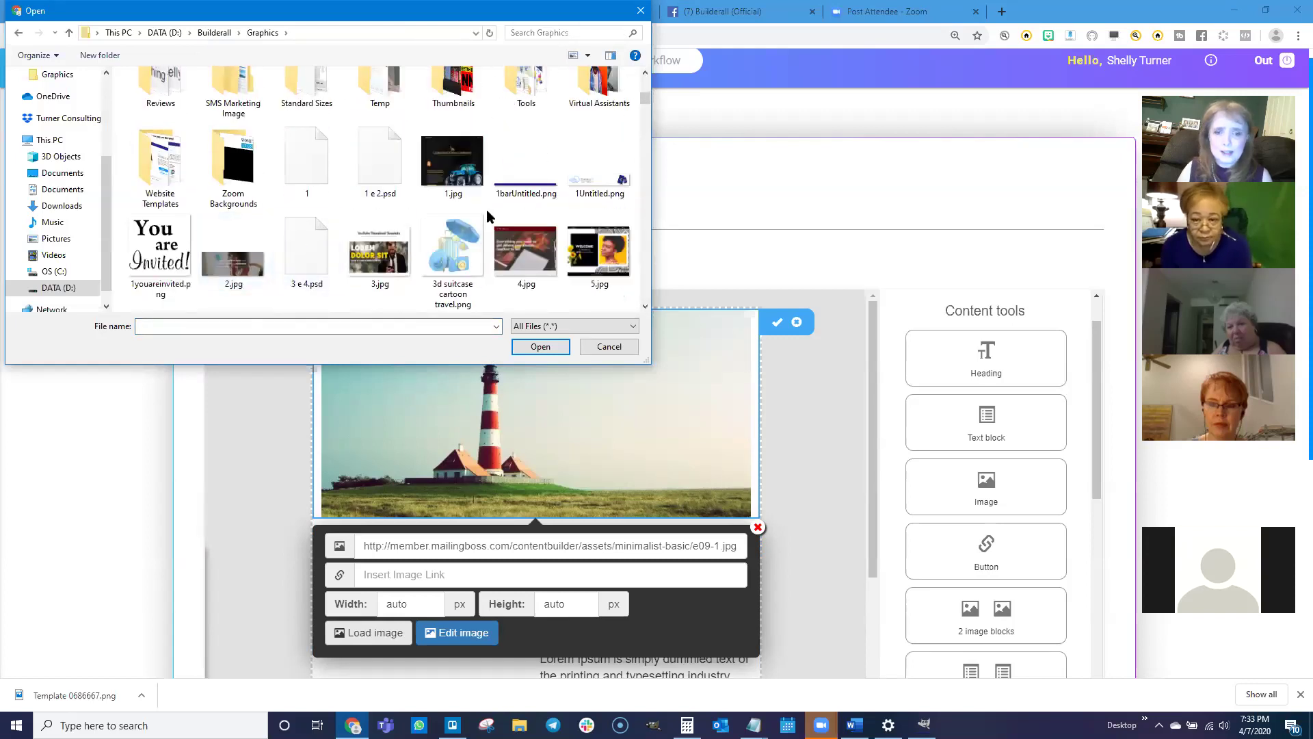
click(603, 185)
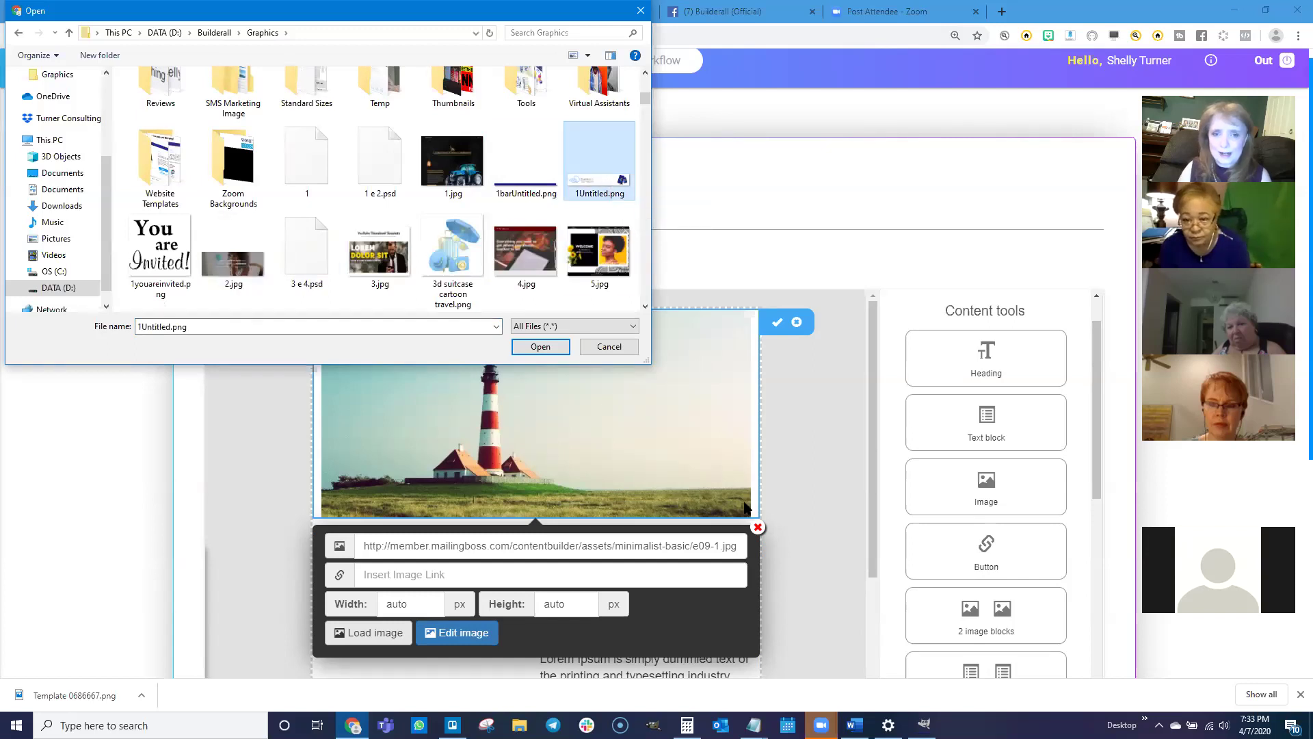
click(557, 348)
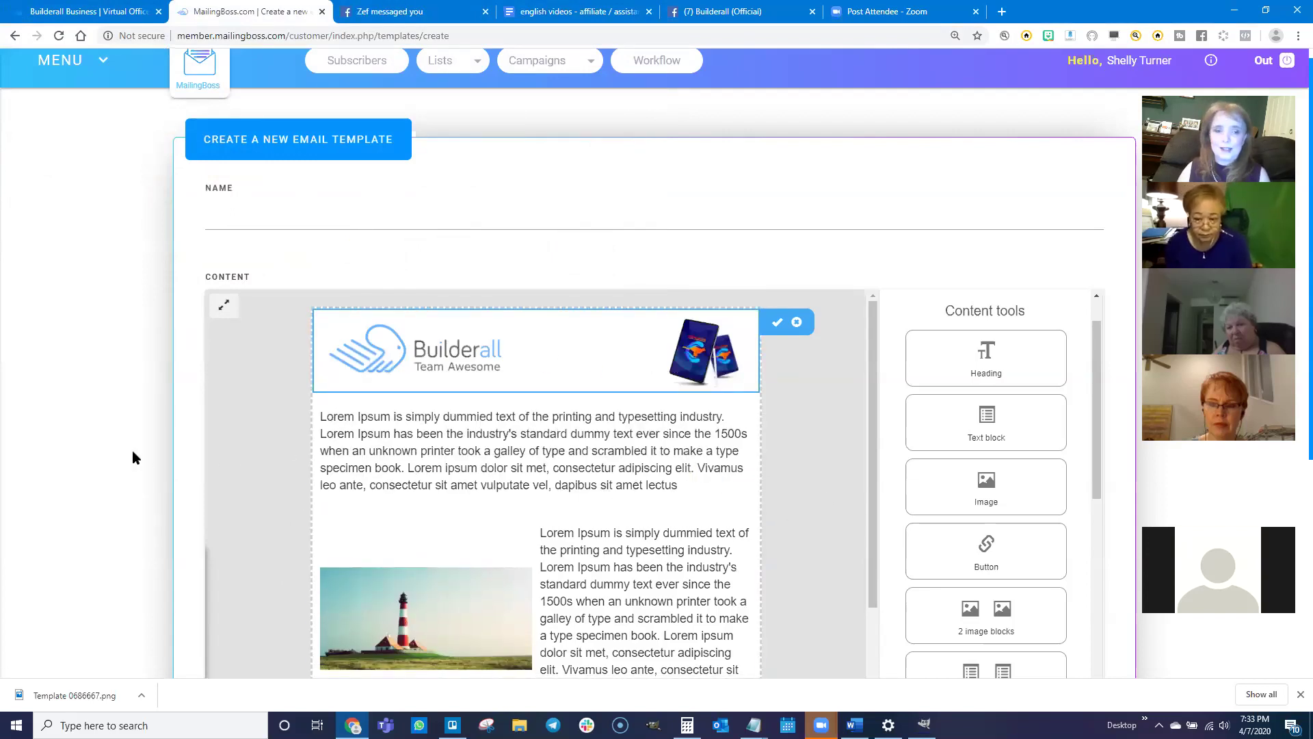
- Replace the large lighthouse image above the unsubscribe text with the dark blue bar 1barUntitled.png
scroll(133, 450, down, 2)
scroll(132, 449, down, 2)
scroll(472, 404, down, 8)
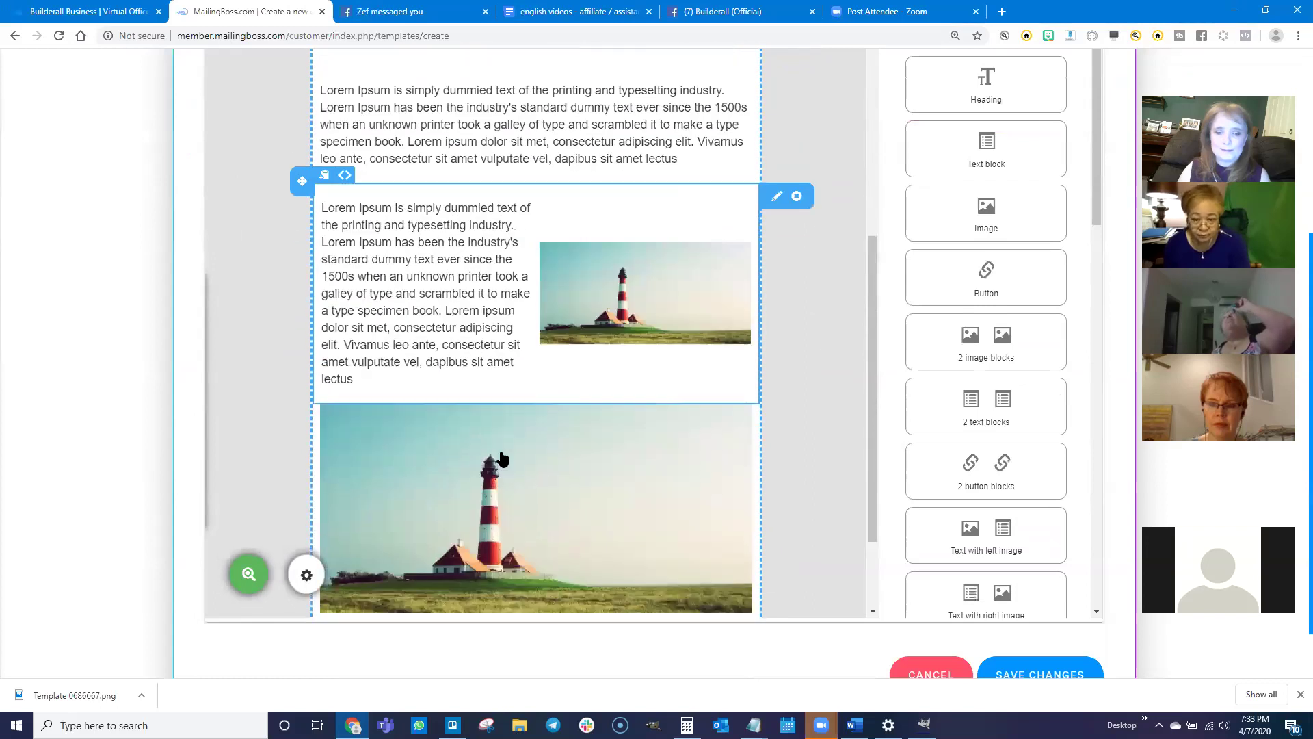
click(565, 400)
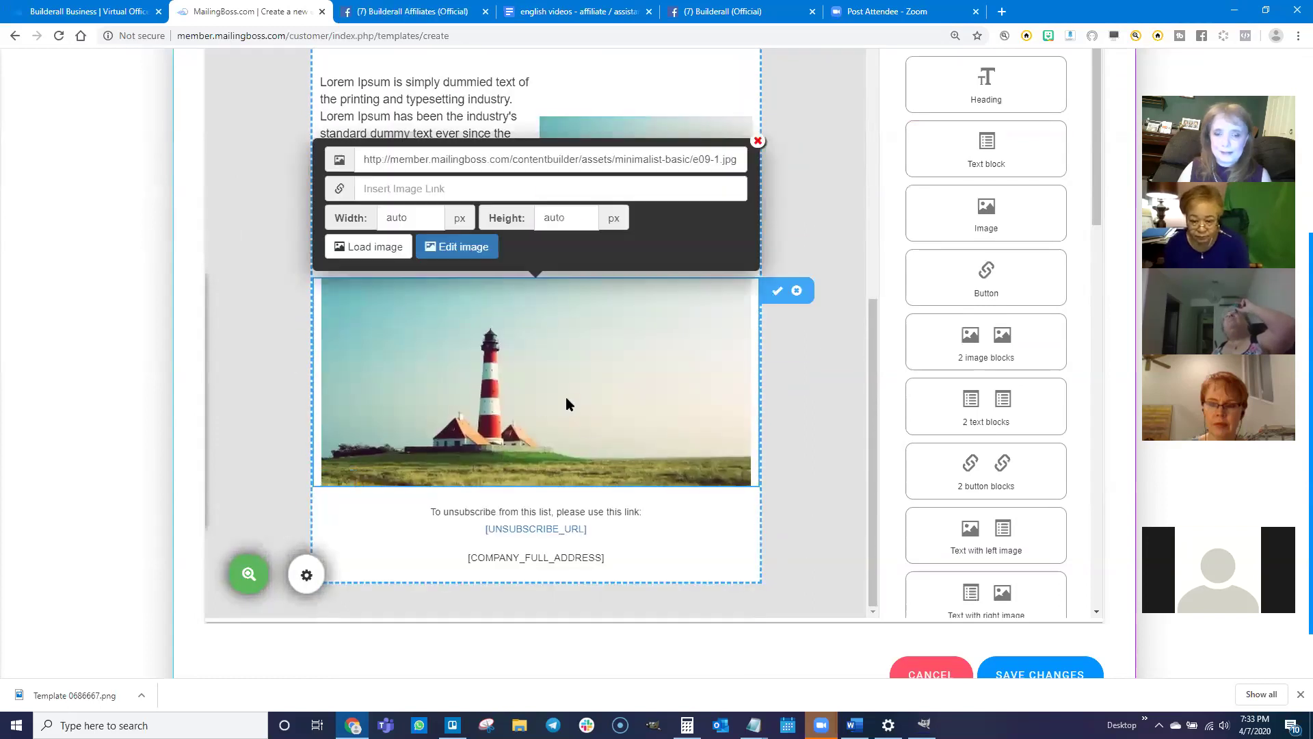
click(368, 248)
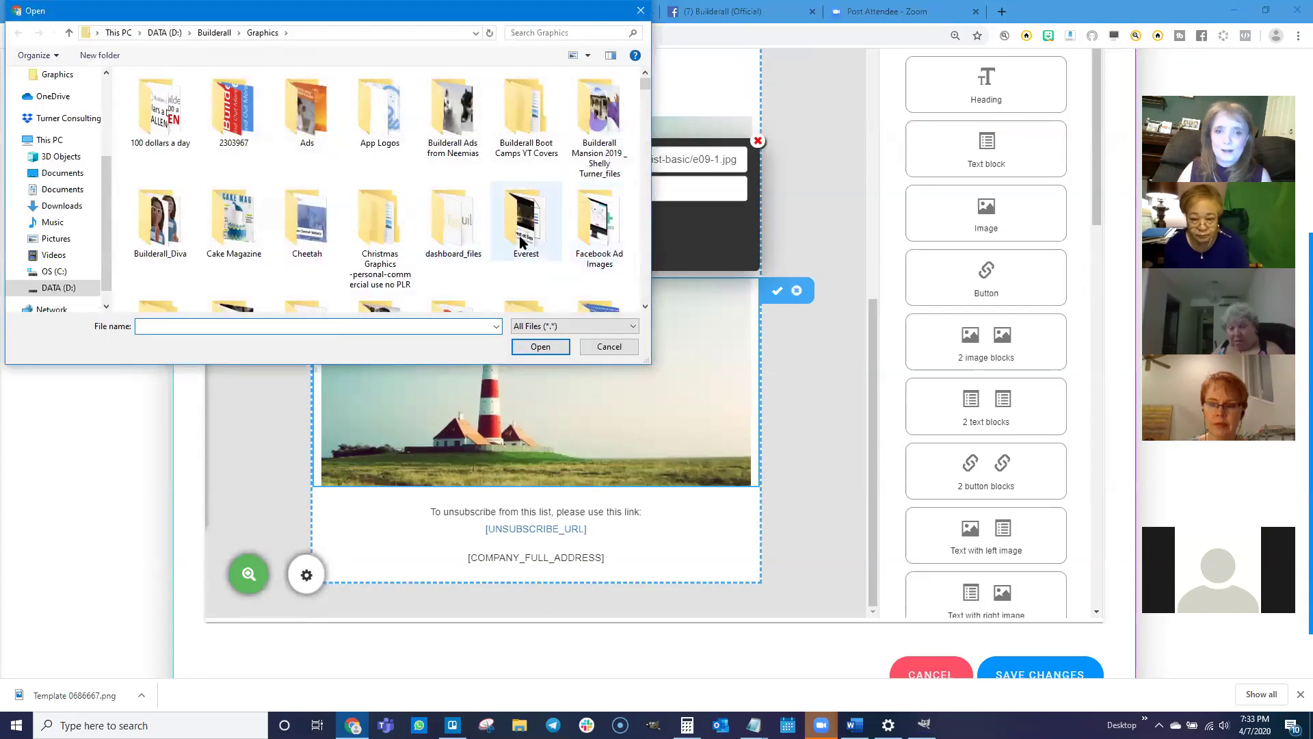
scroll(522, 241, down, 8)
click(525, 194)
click(547, 351)
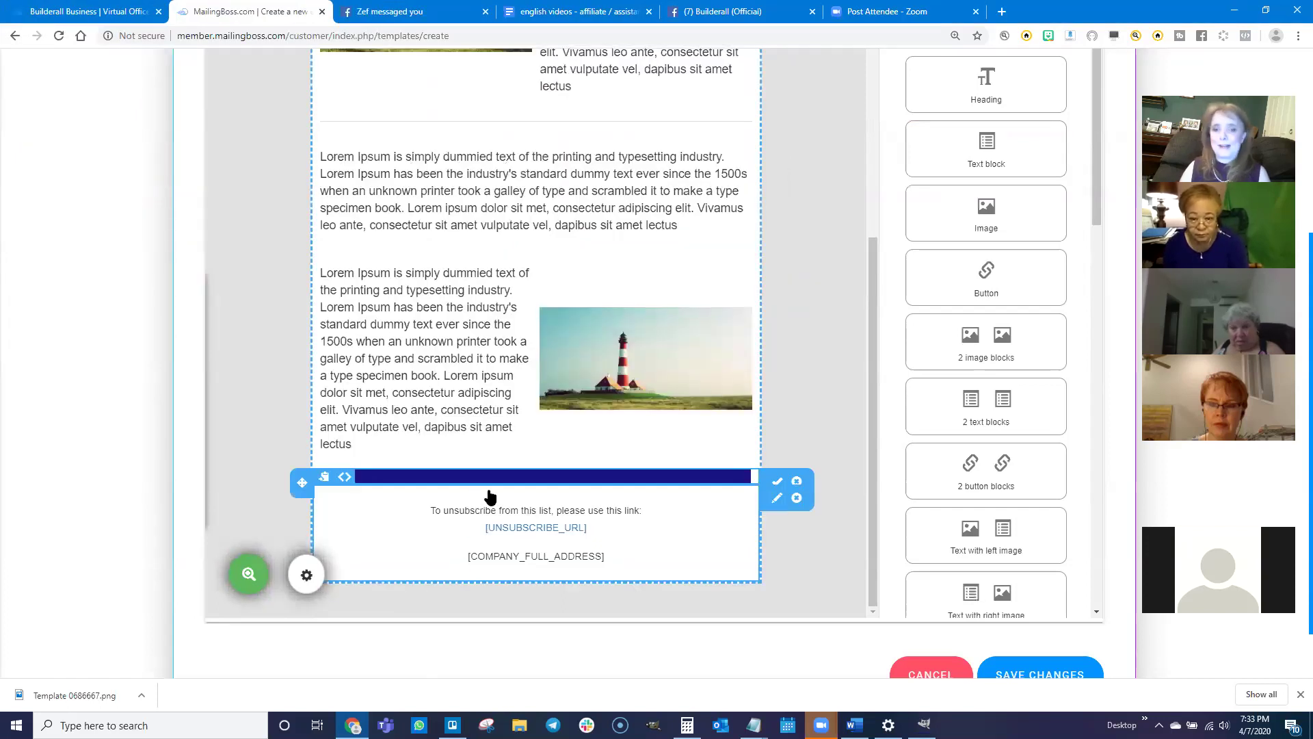
- Add an image block between the Builderall header image and the first text paragraph
scroll(482, 293, up, 5)
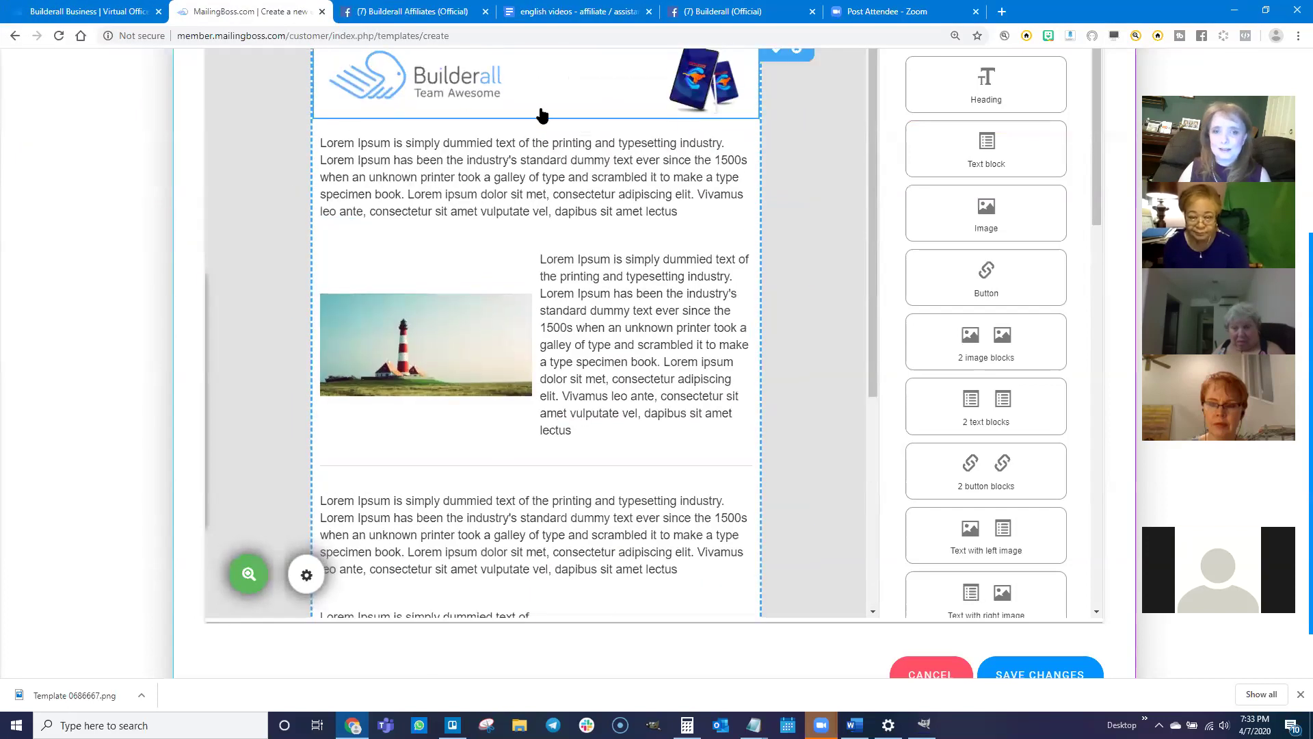
scroll(578, 383, down, 5)
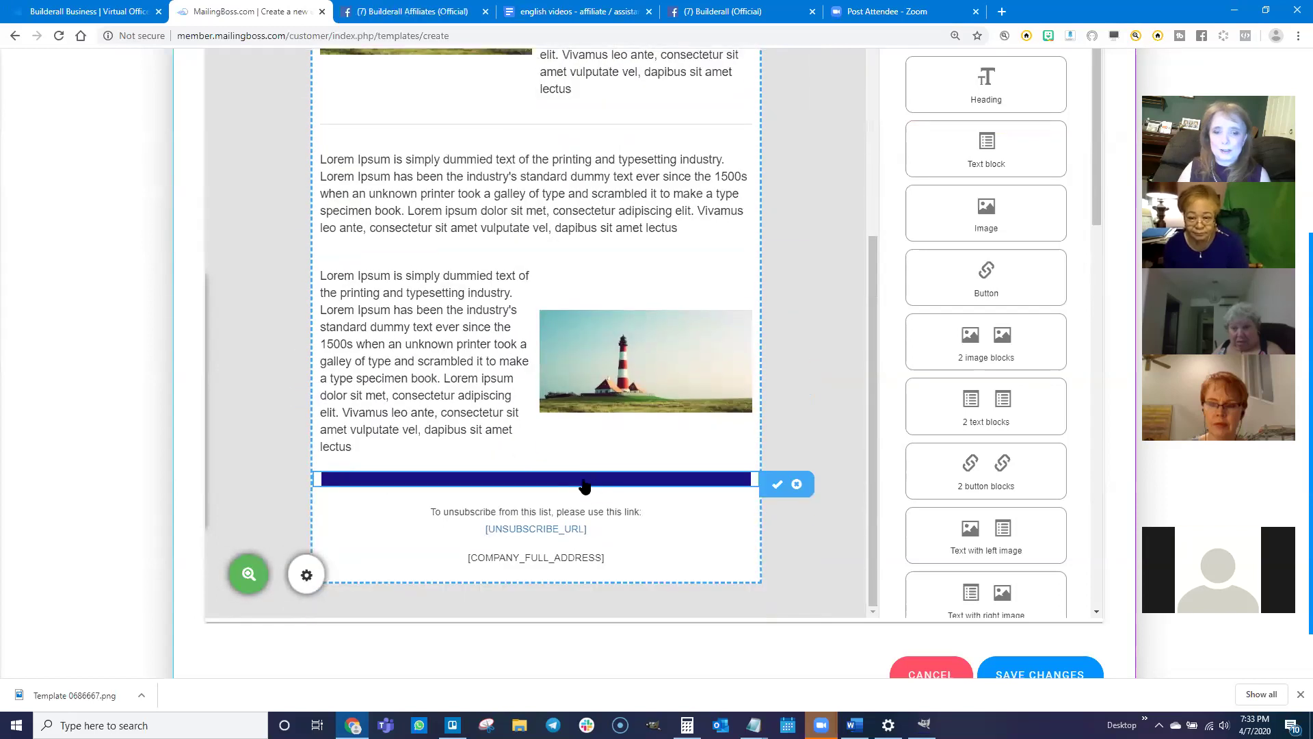
scroll(540, 225, up, 10)
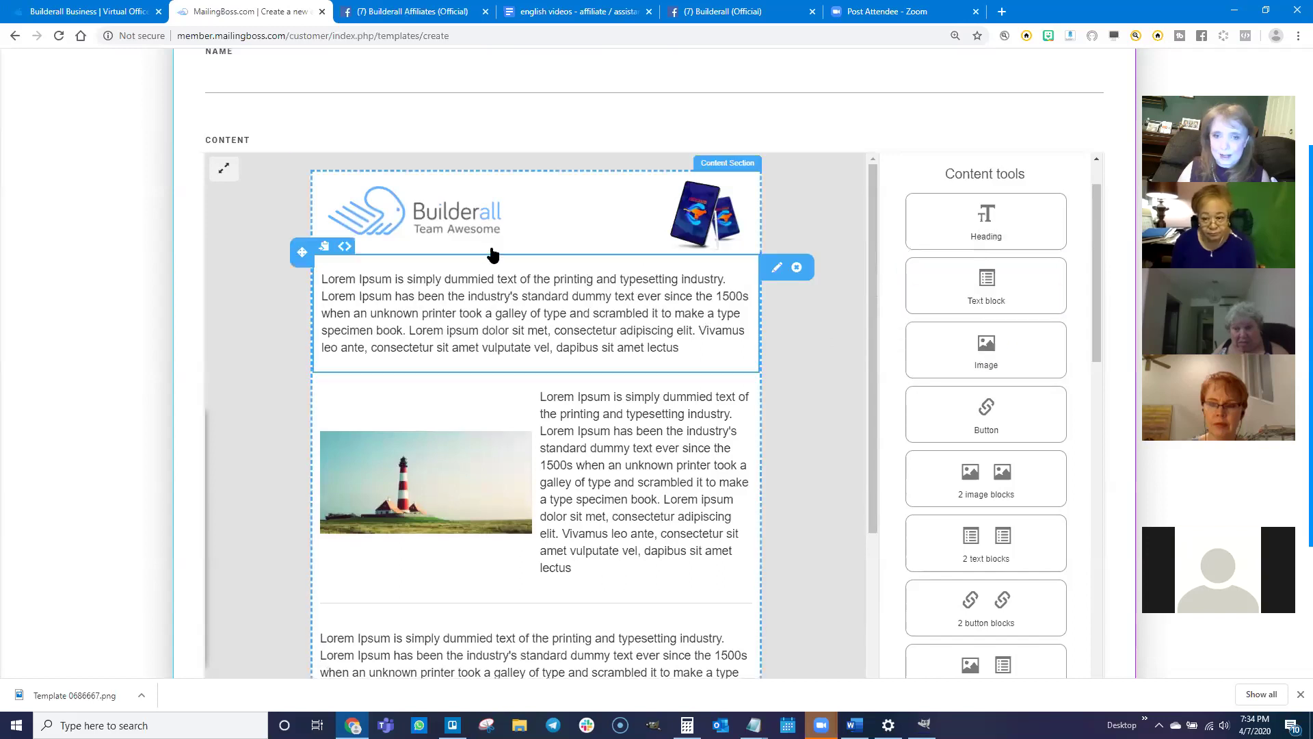
drag(979, 363, 465, 330)
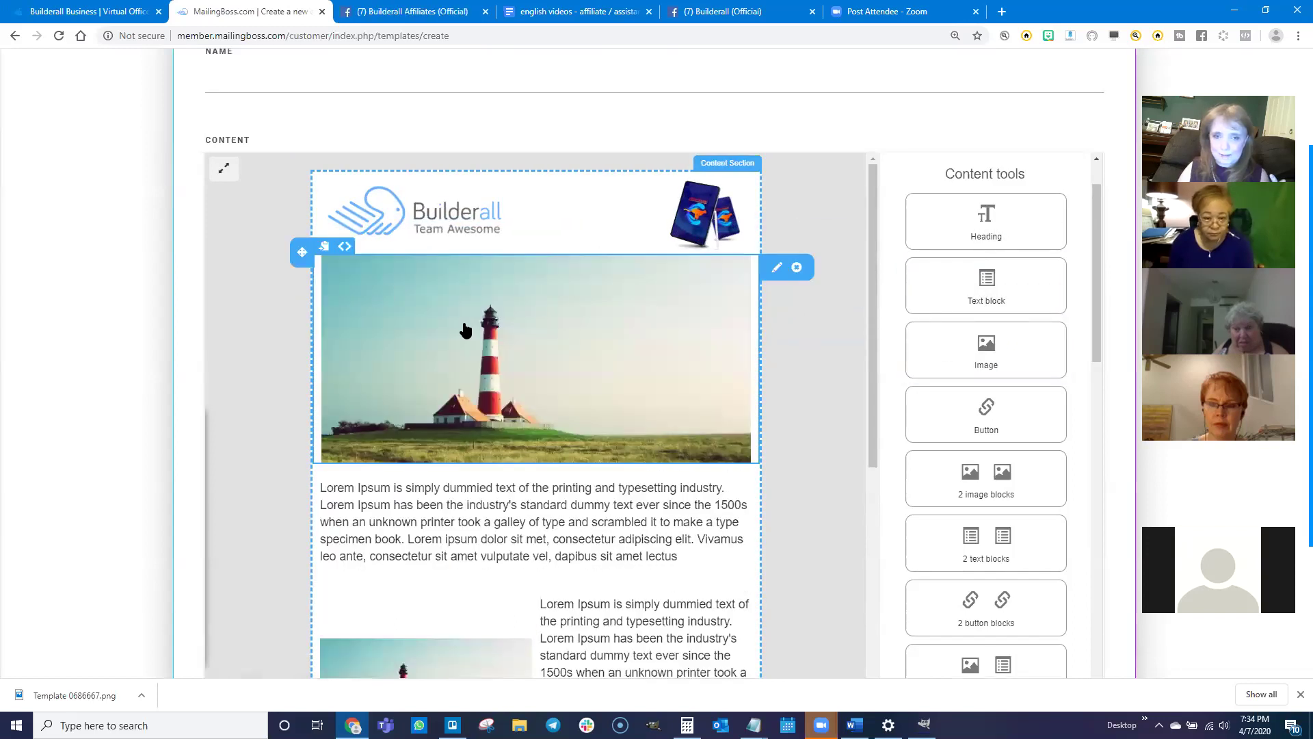
- Load 1barUntitled.png into the new image block beneath the header
click(522, 372)
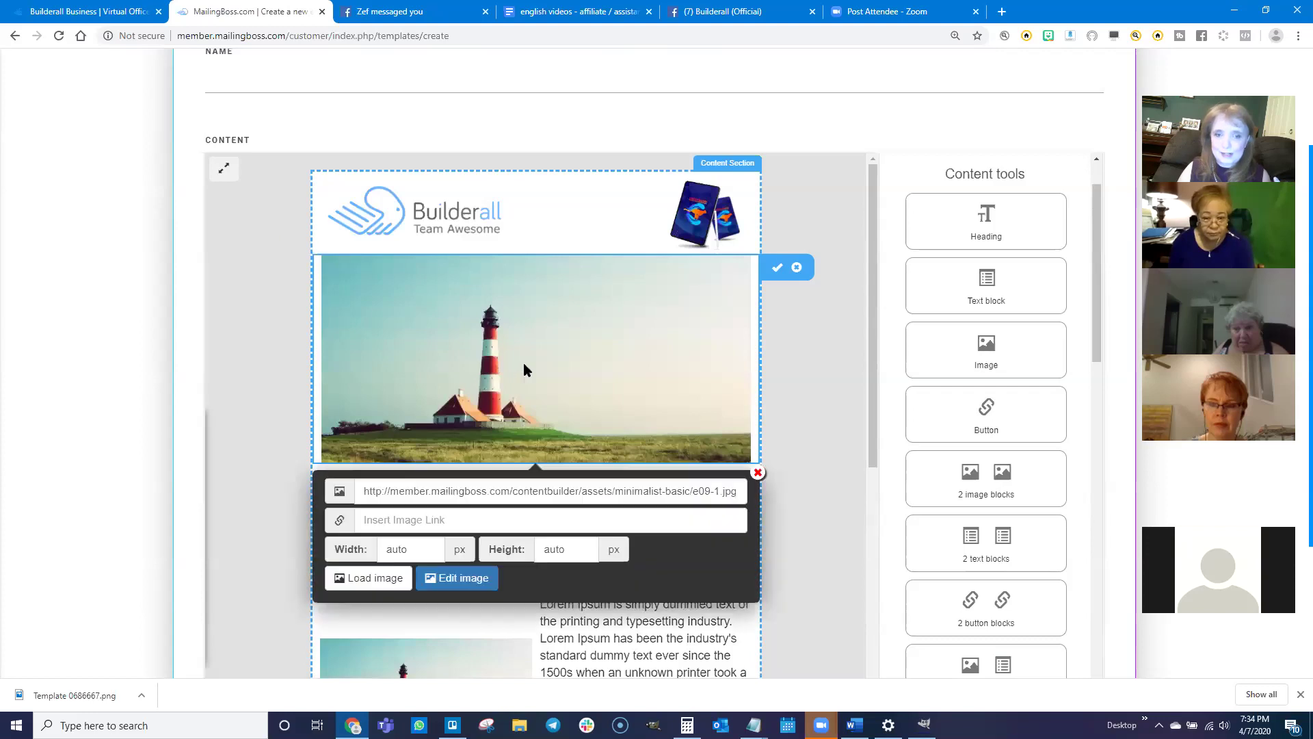
click(375, 579)
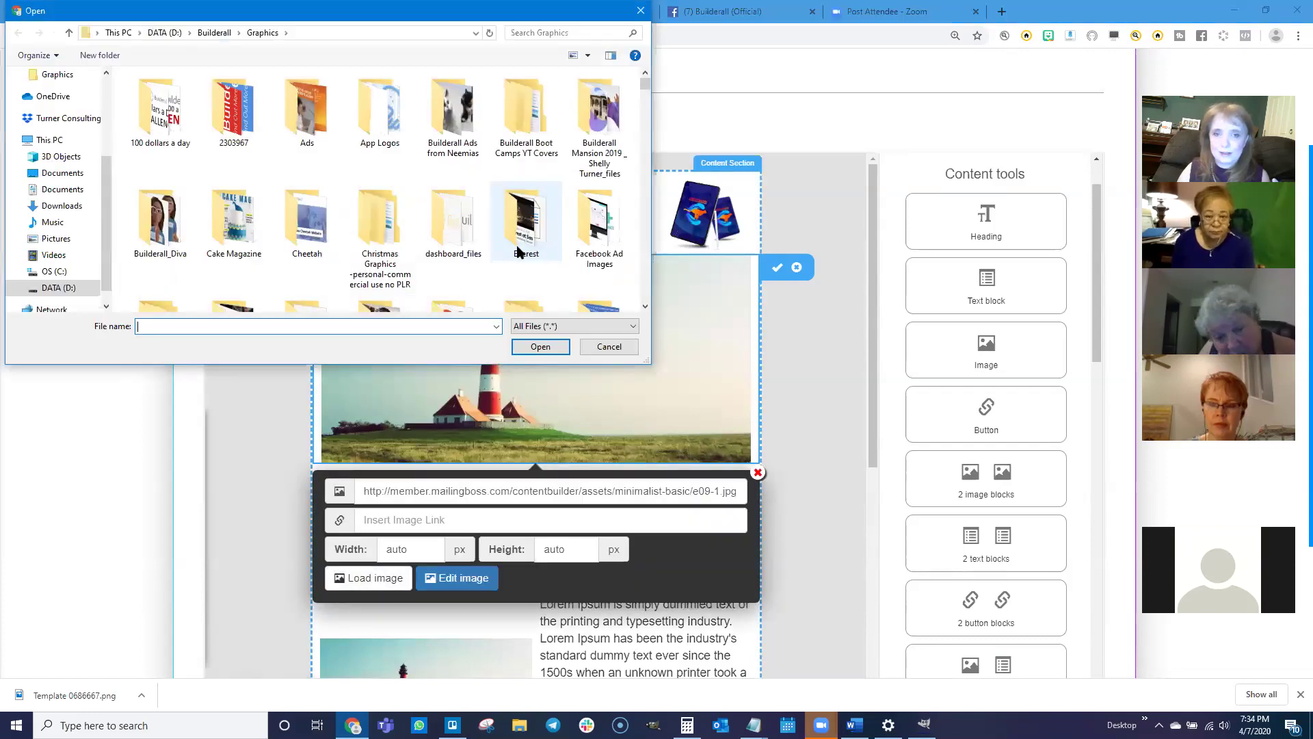
scroll(518, 253, down, 1)
click(523, 166)
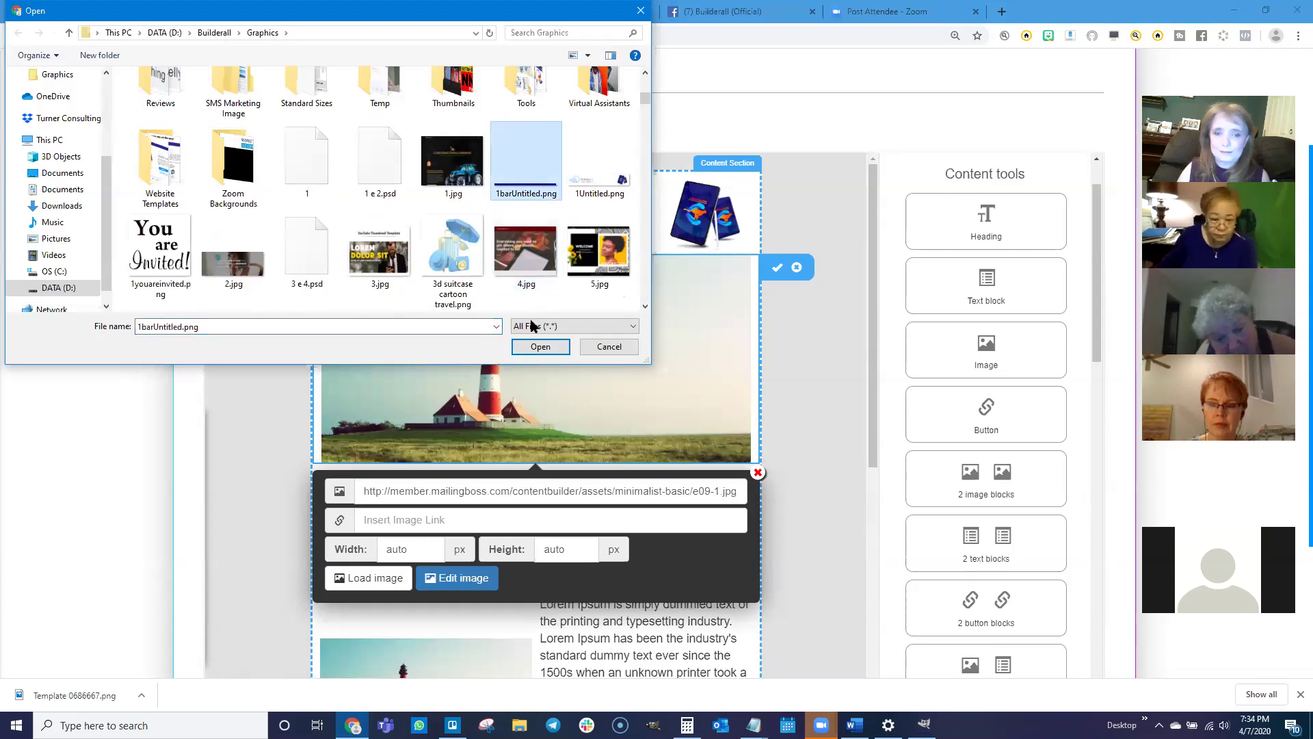
click(541, 347)
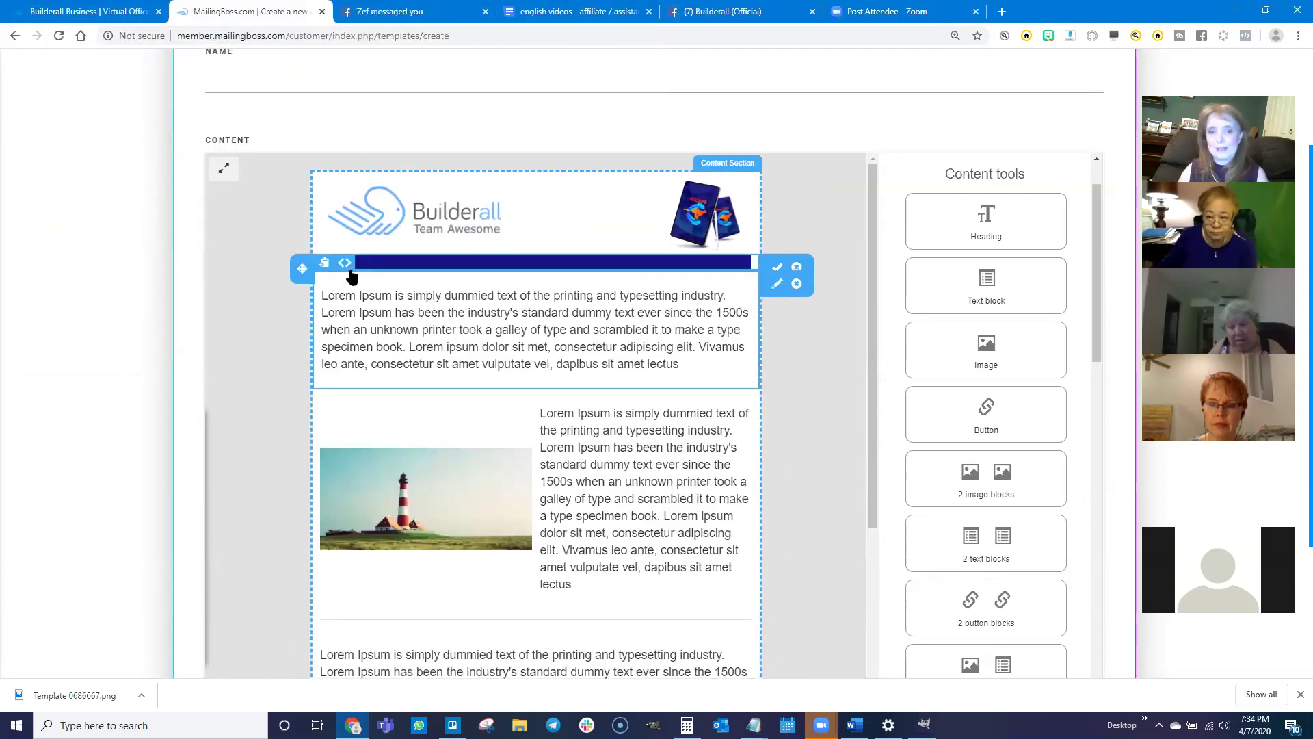
- Name the template "Team Awesome and a Most Awesome Template" and save it
scroll(515, 543, down, 5)
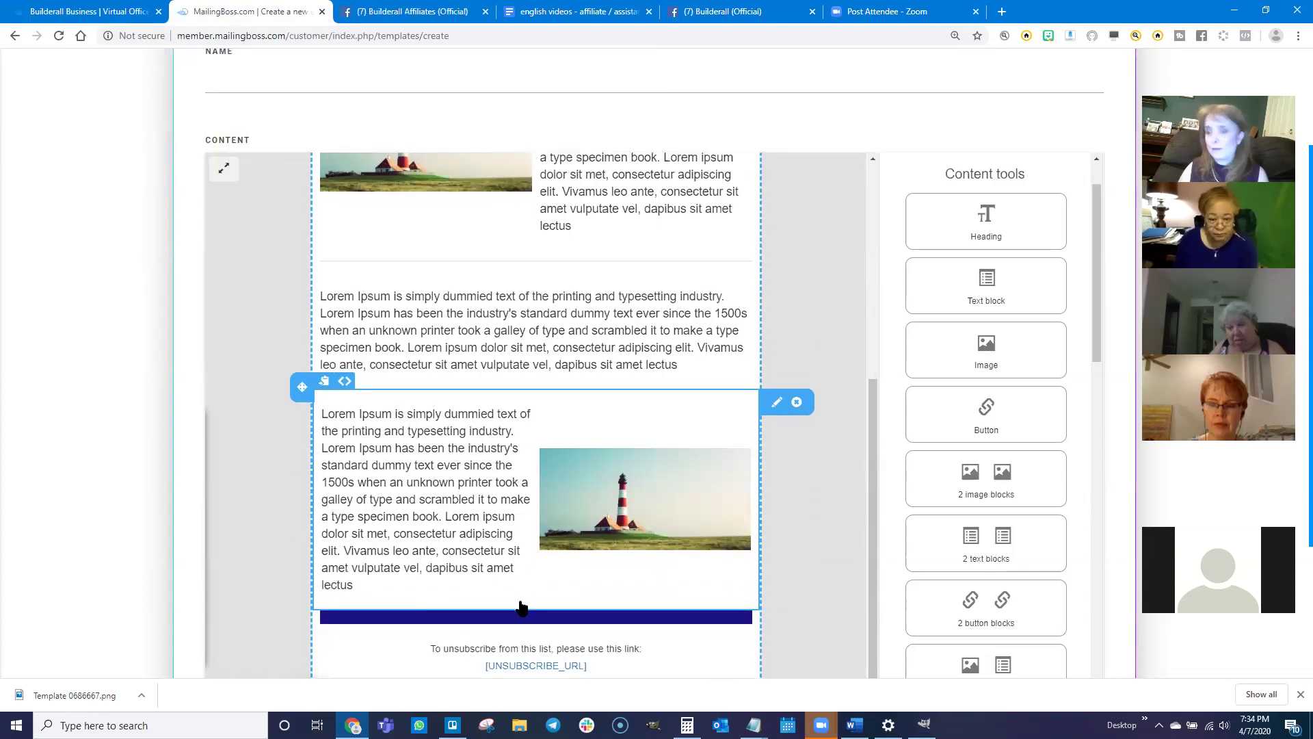
scroll(522, 425, up, 5)
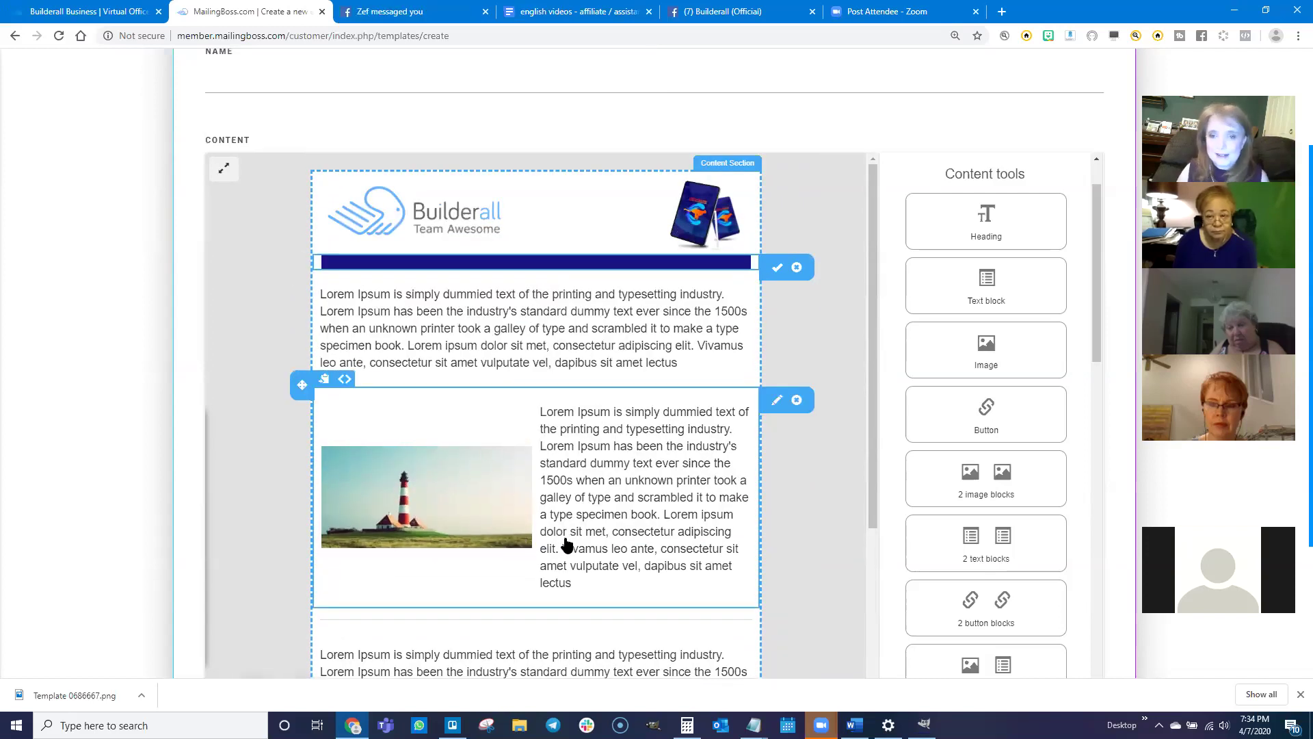
scroll(566, 545, down, 2)
scroll(570, 545, up, 2)
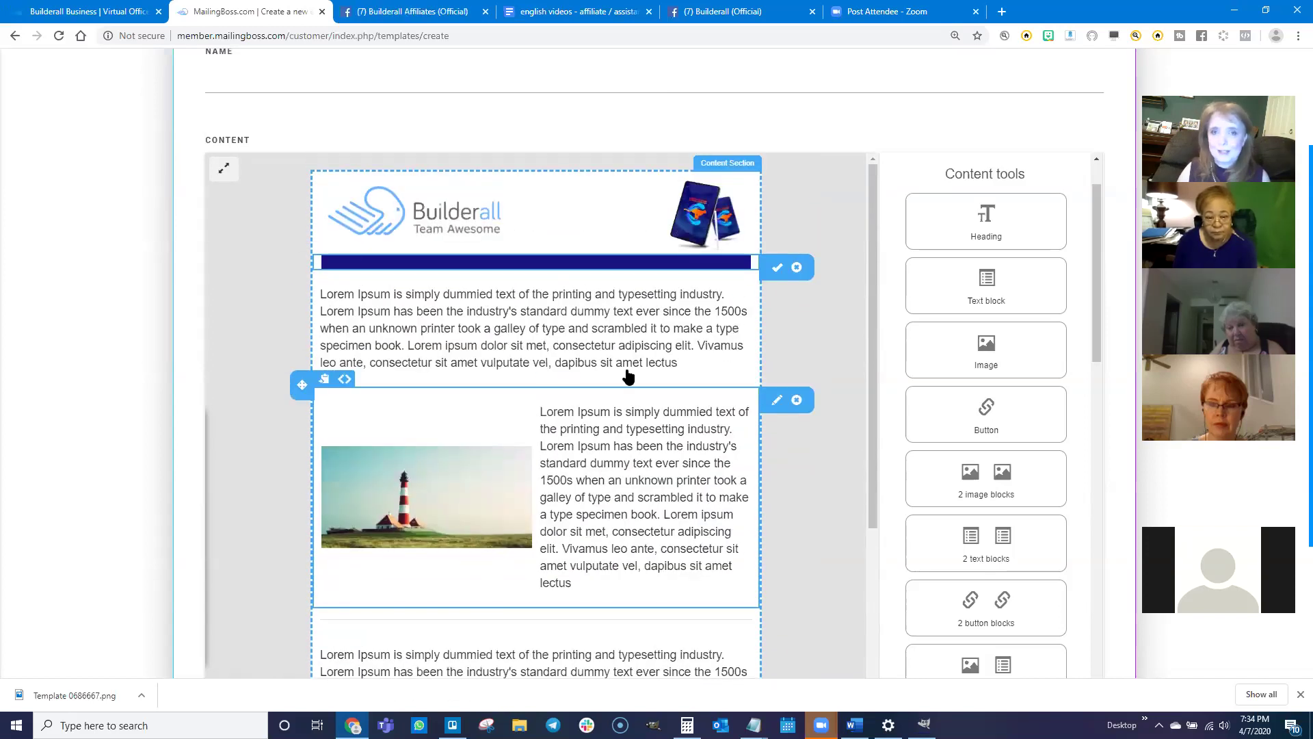
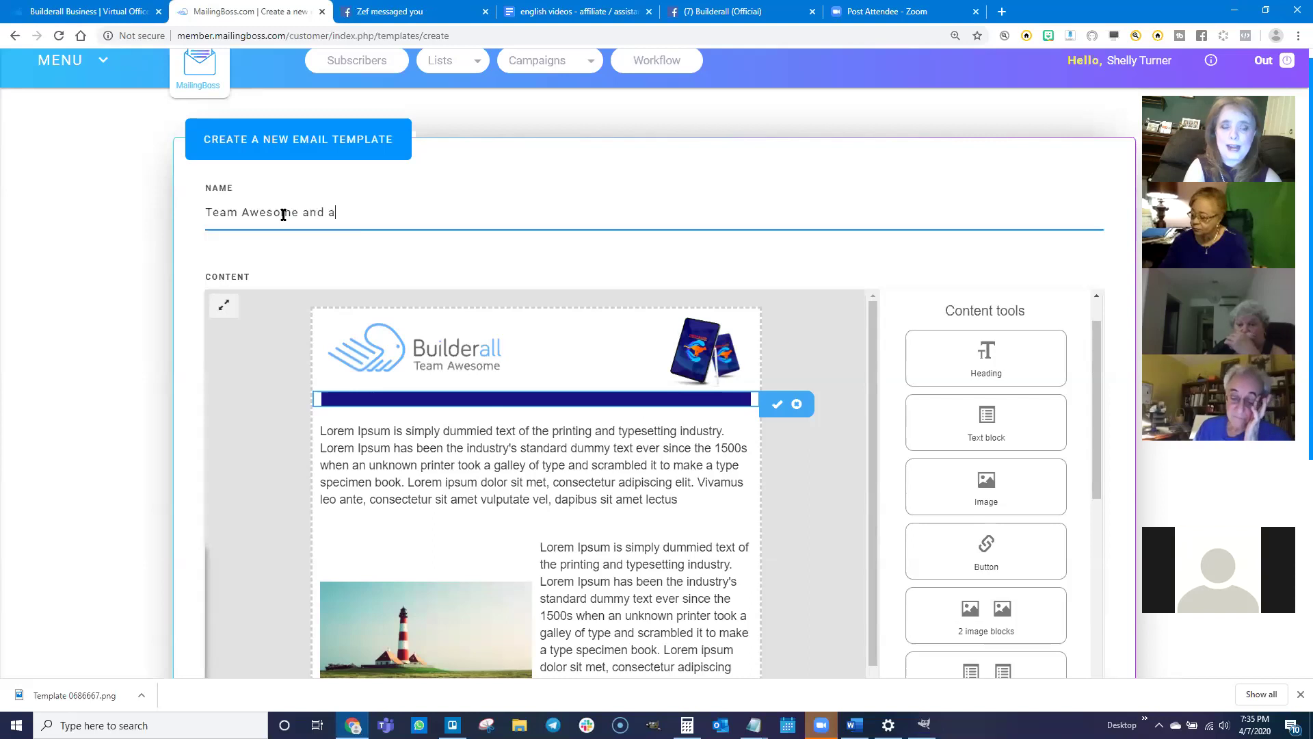
text(esome Template)
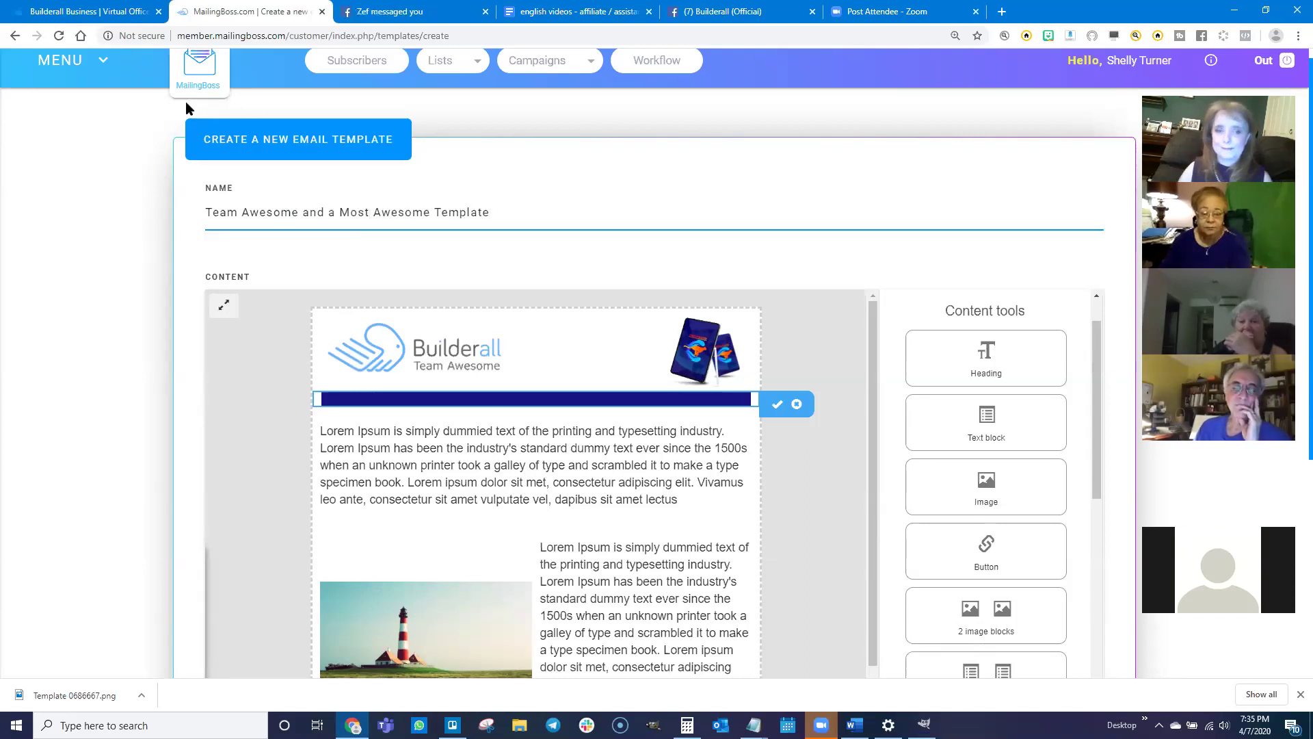
scroll(96, 328, down, 5)
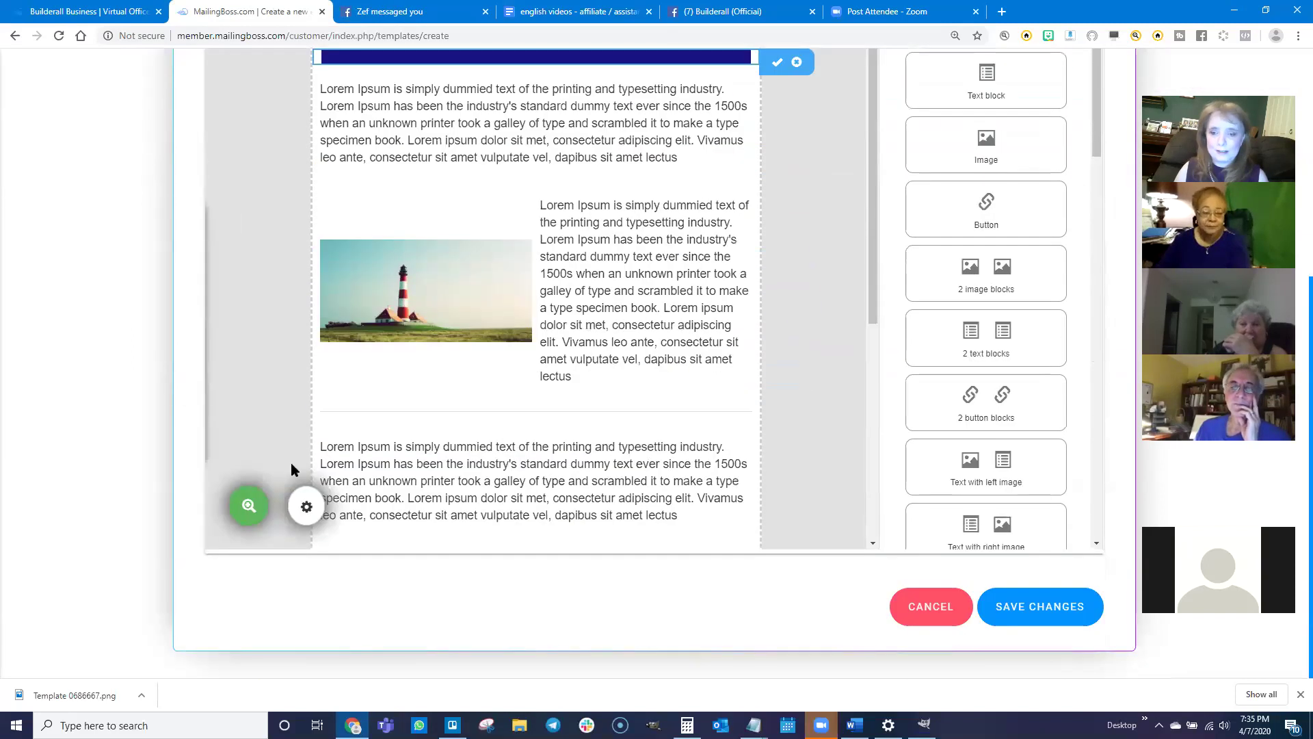
click(1038, 615)
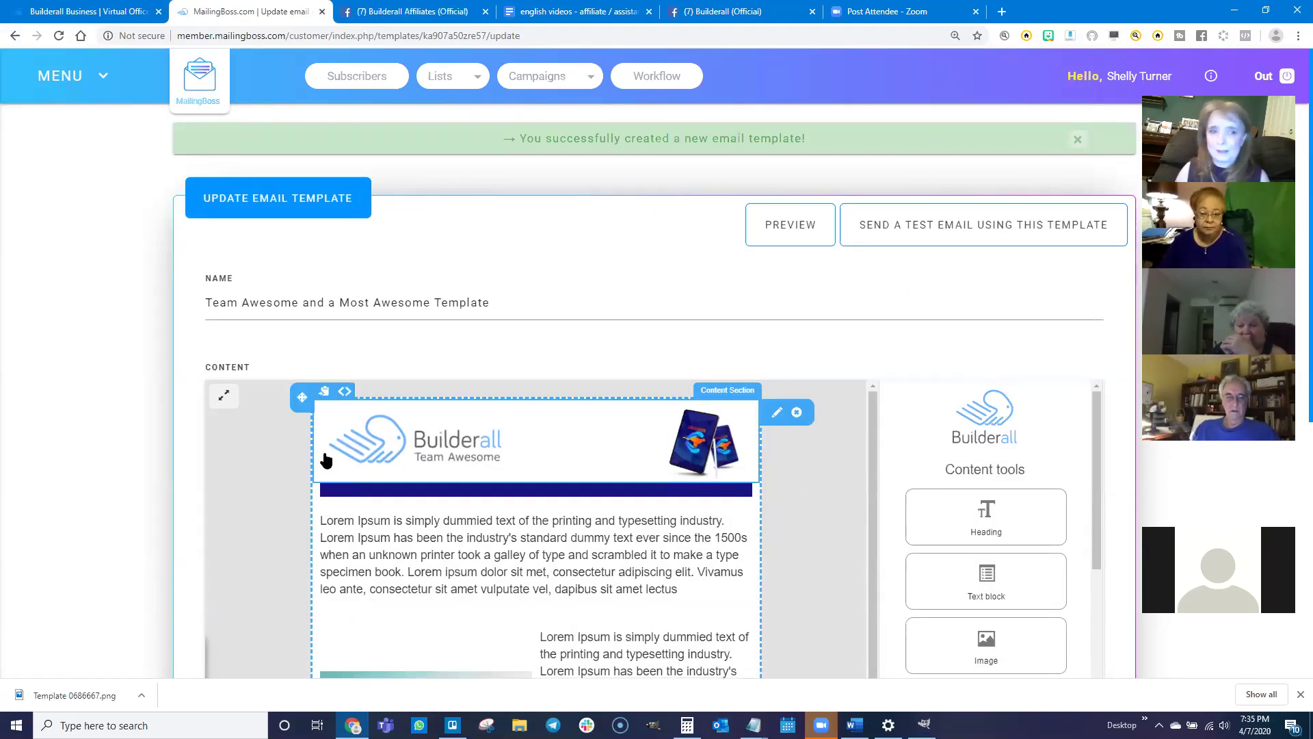
- Go to My templates and open the Team Awesome template for editing
click(50, 76)
click(39, 218)
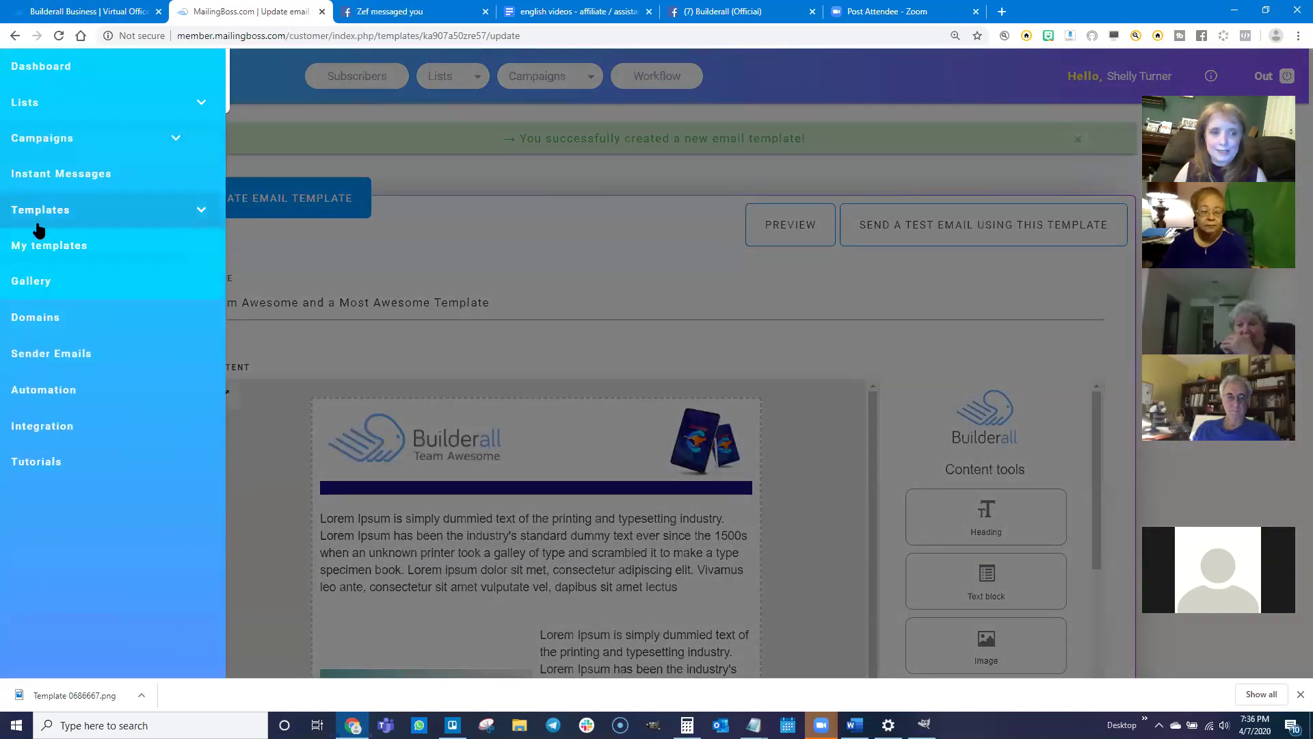
click(38, 244)
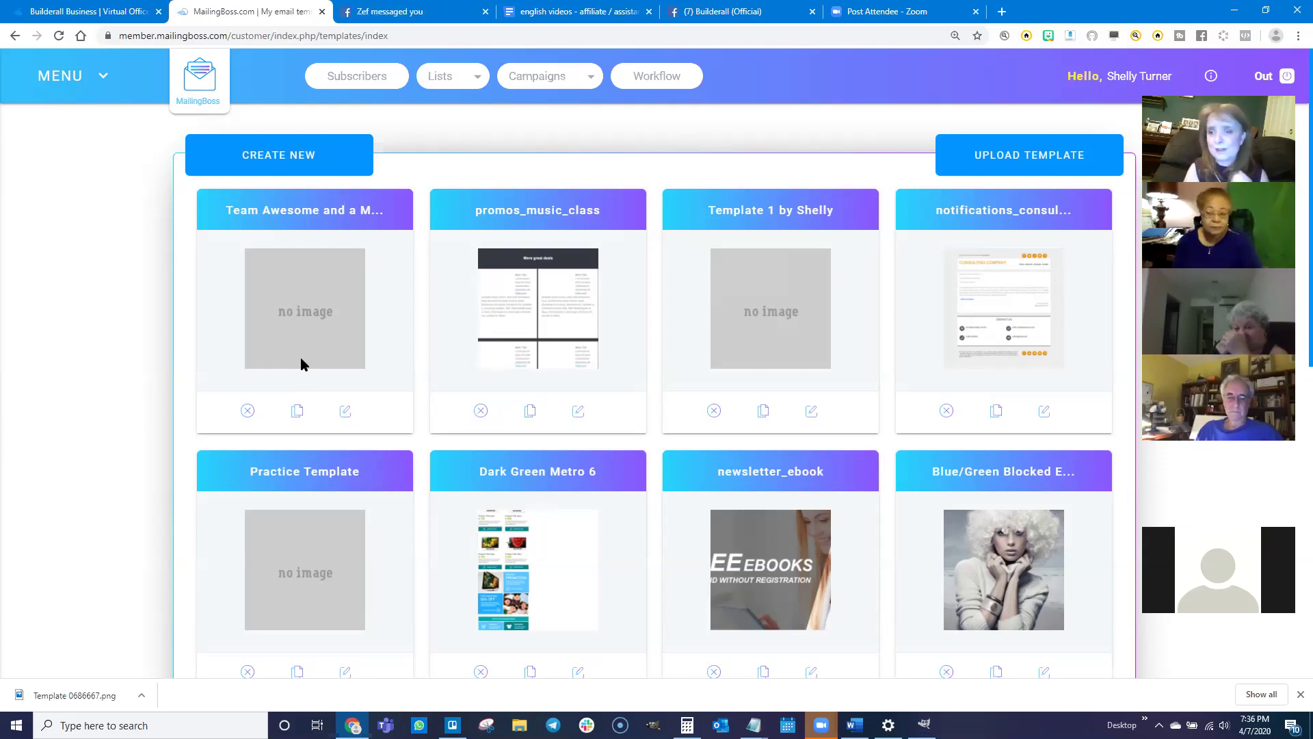
click(346, 412)
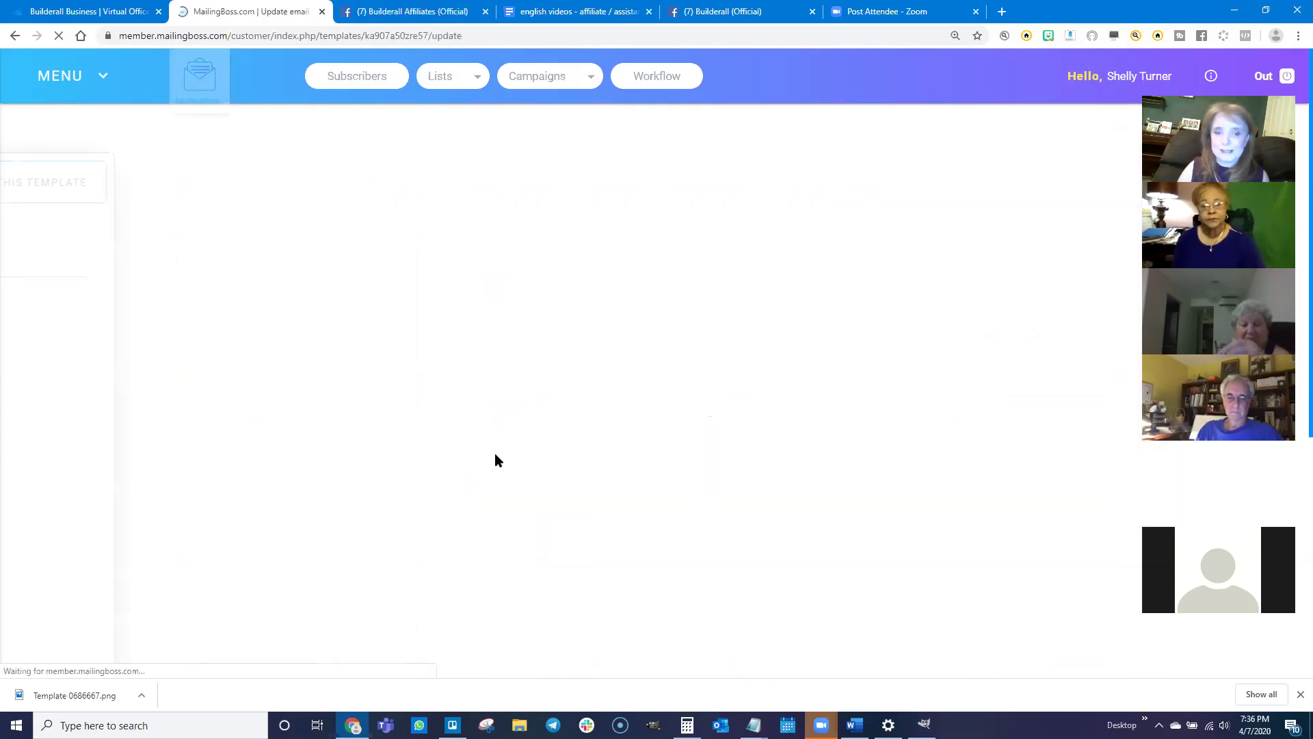
- Check the reopened template through to its unsubscribe footer and save it again
scroll(160, 475, down, 2)
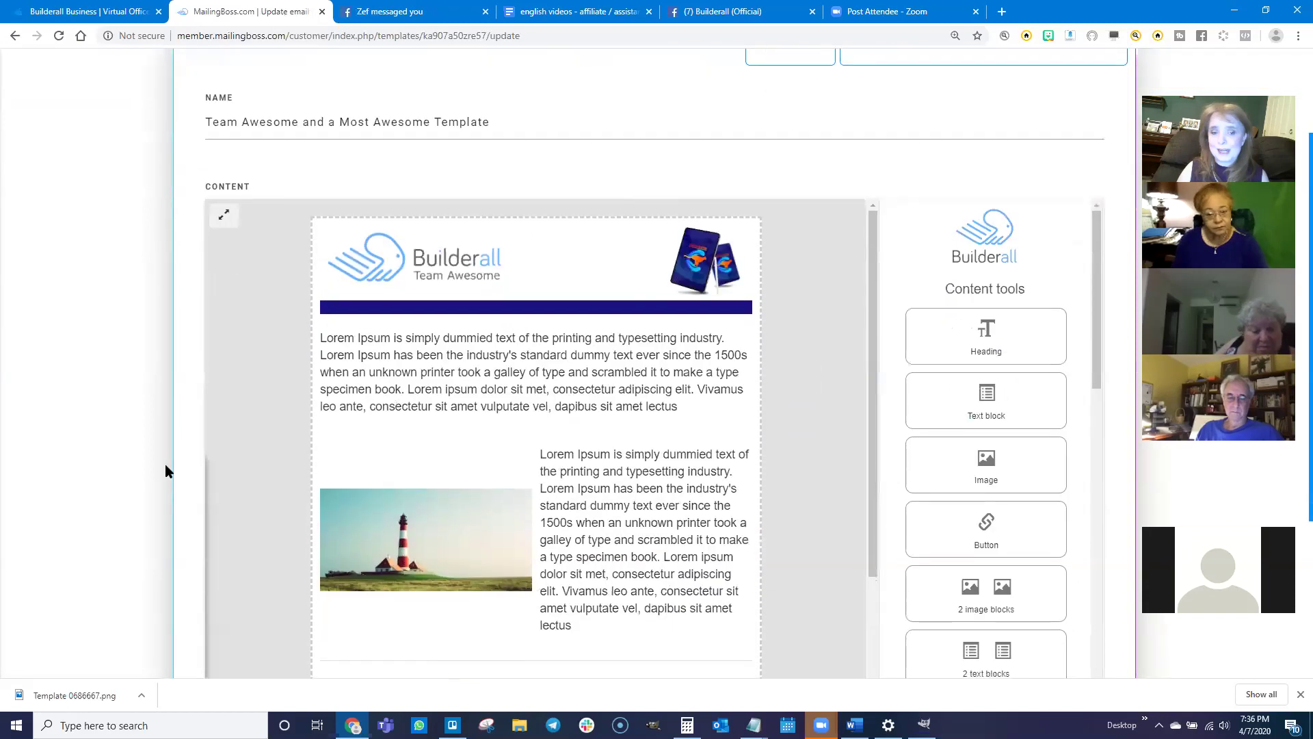
scroll(166, 465, down, 5)
scroll(489, 273, down, 4)
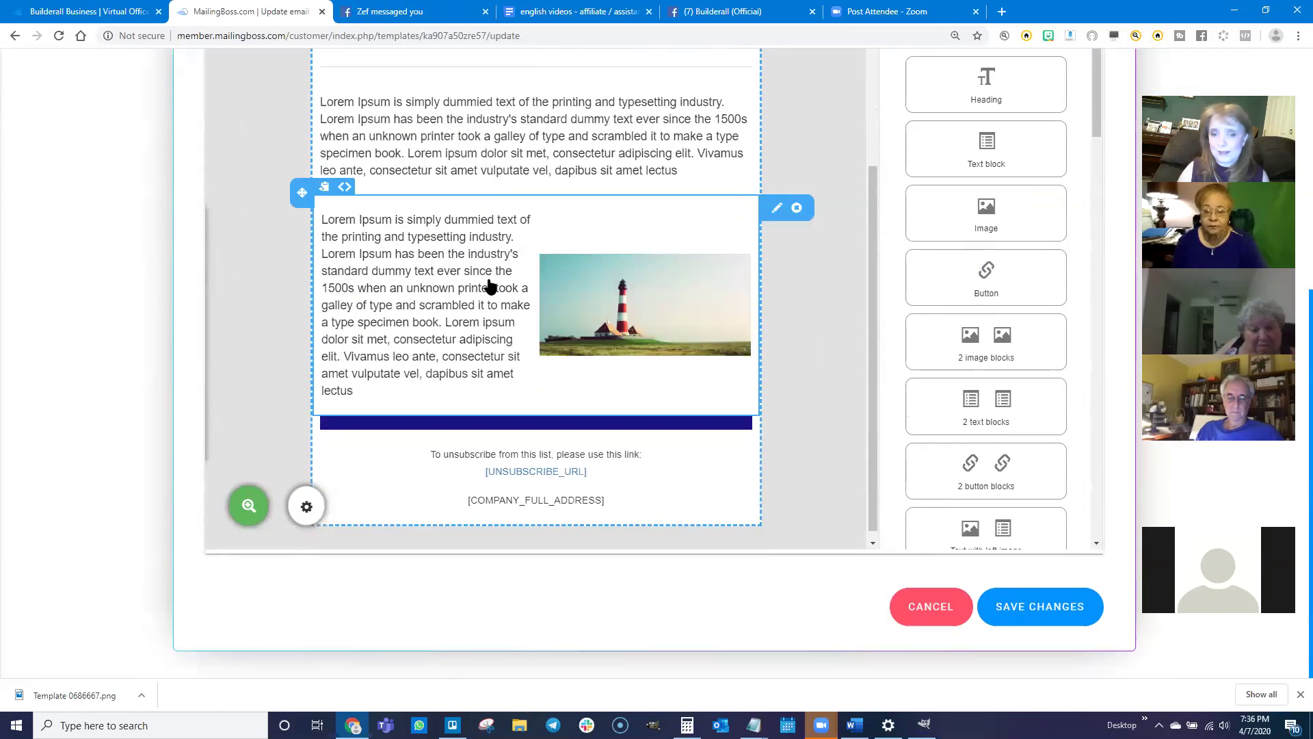
click(1036, 609)
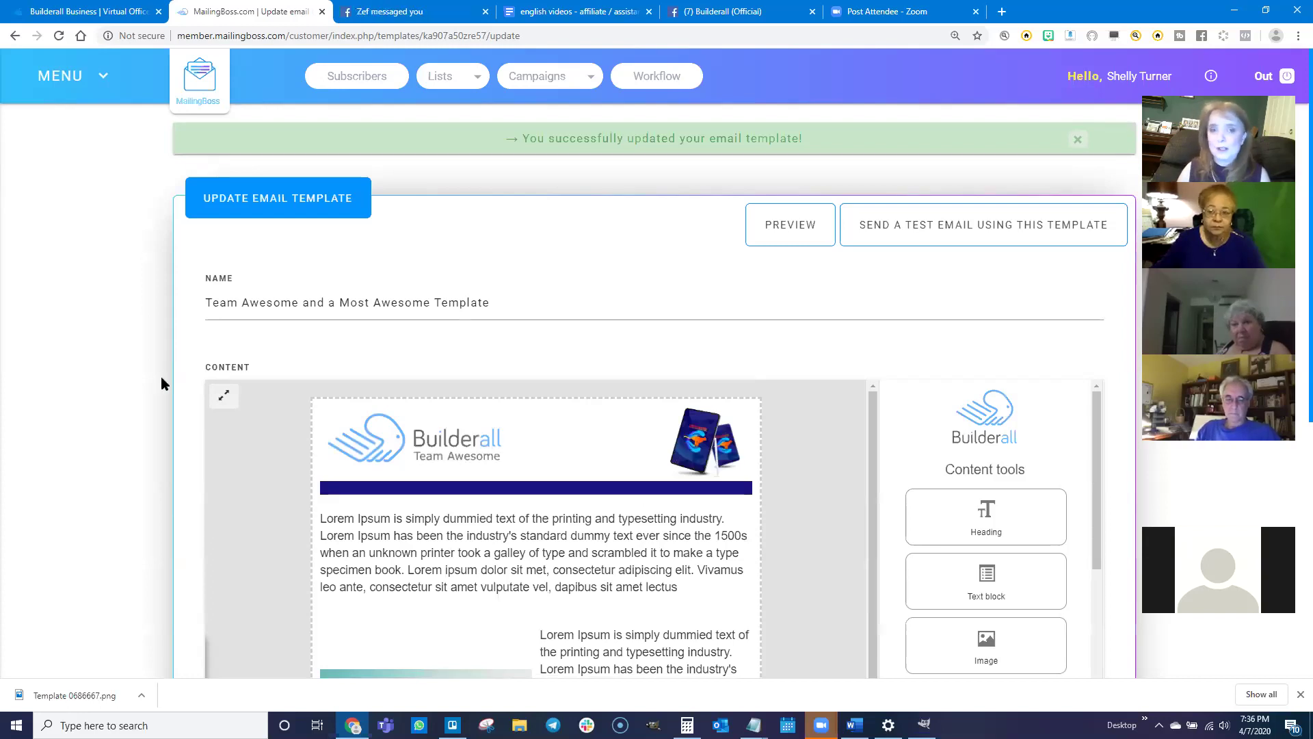
- Open the list of all email campaigns and start creating a new campaign
click(584, 77)
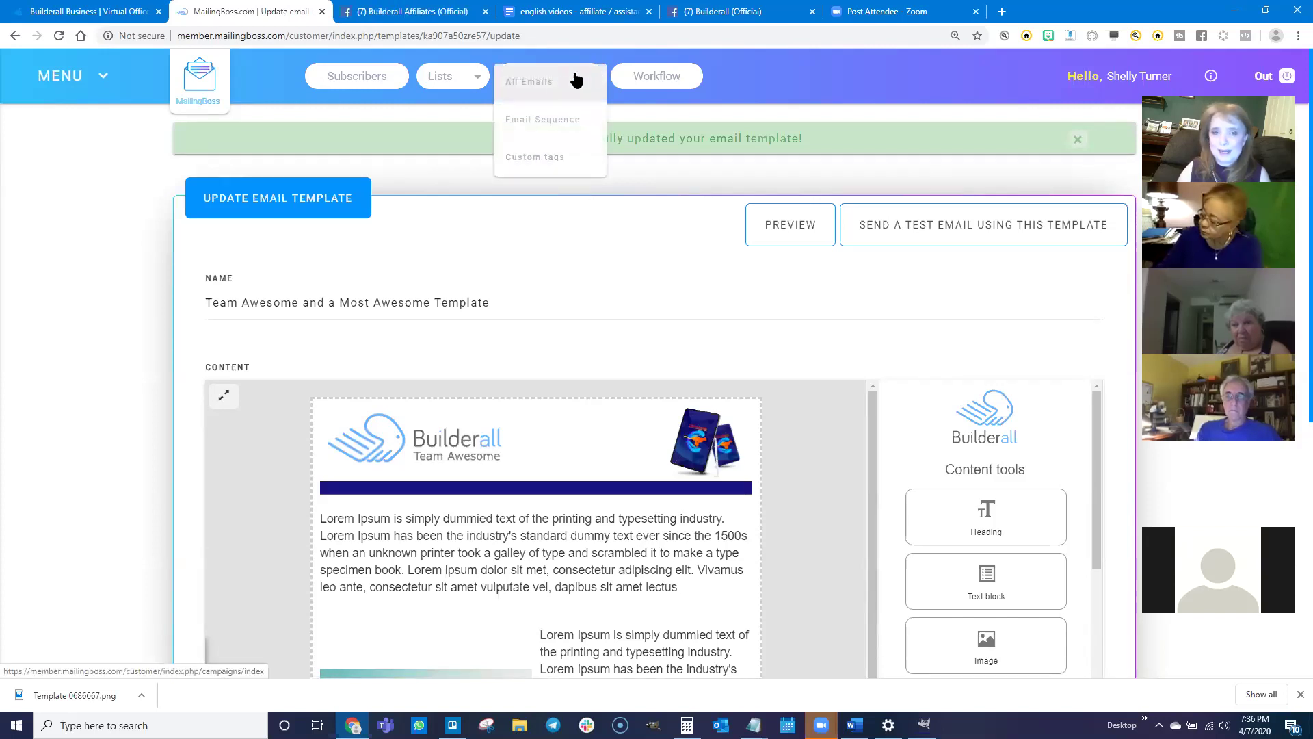
click(530, 85)
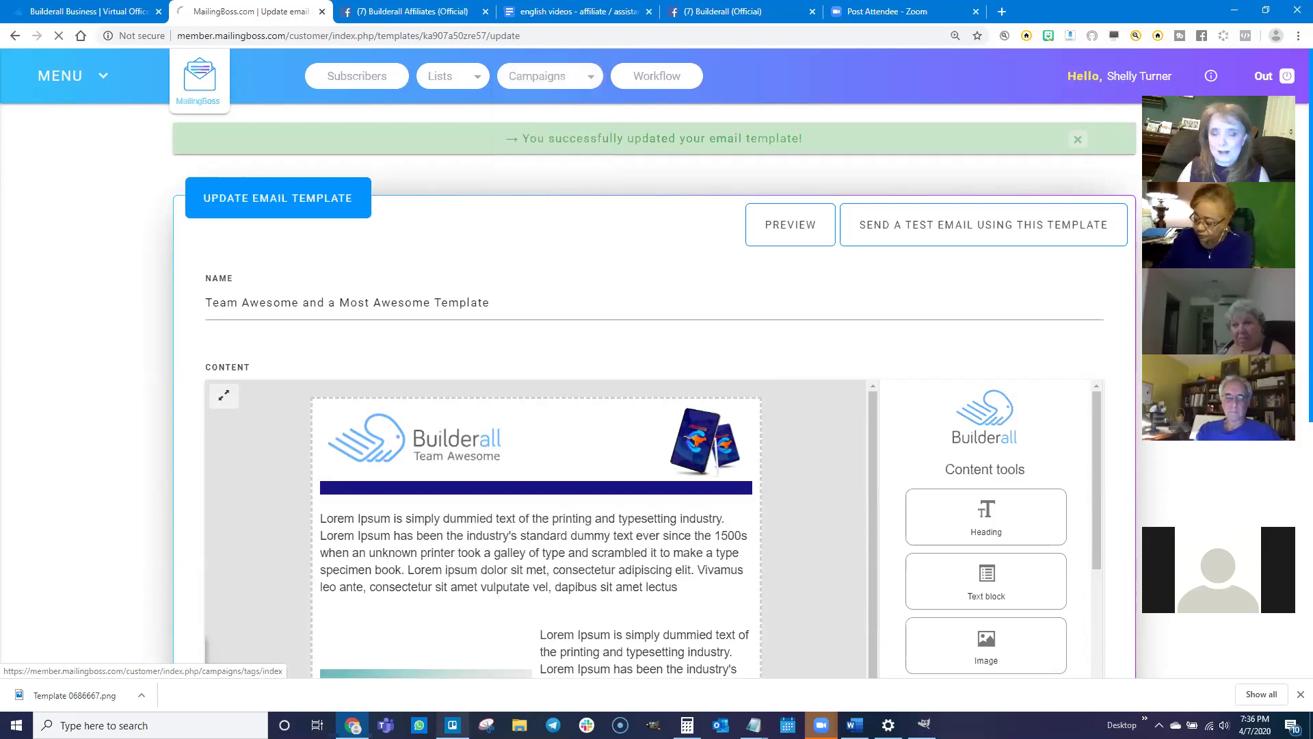
mouse_move(452, 724)
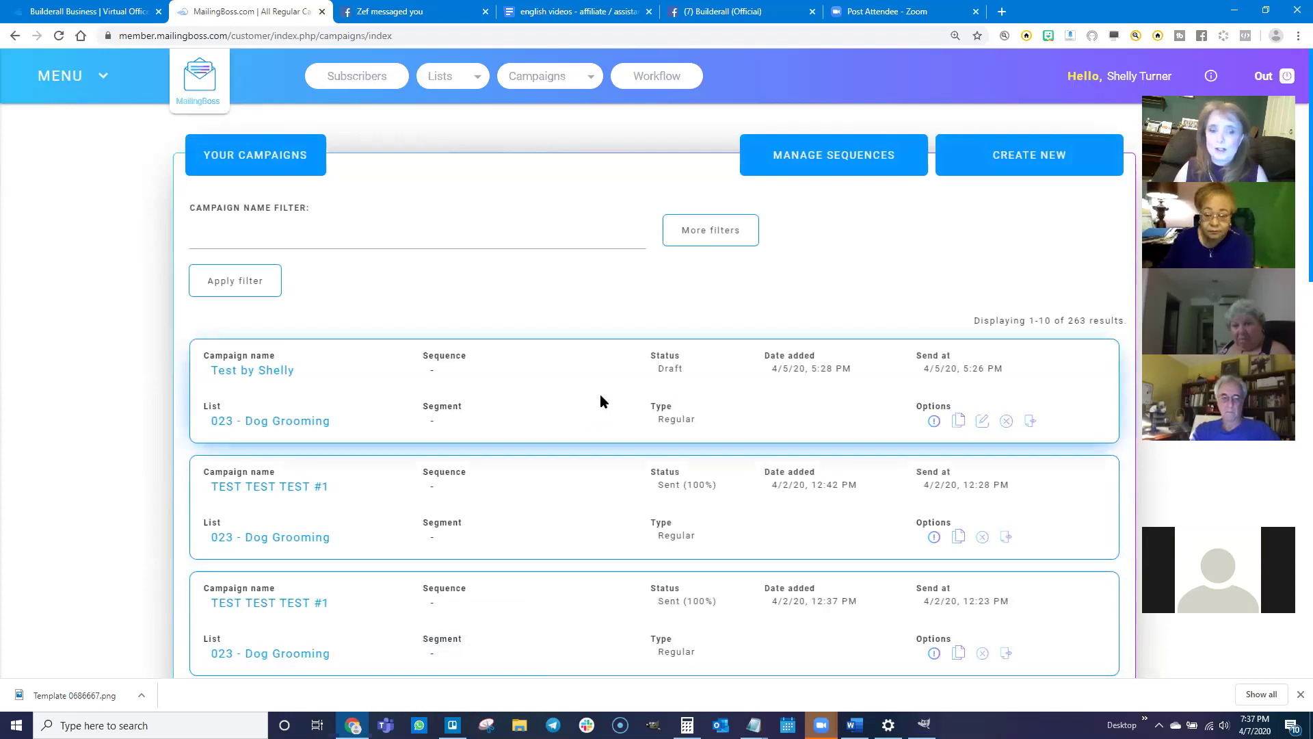
click(1030, 159)
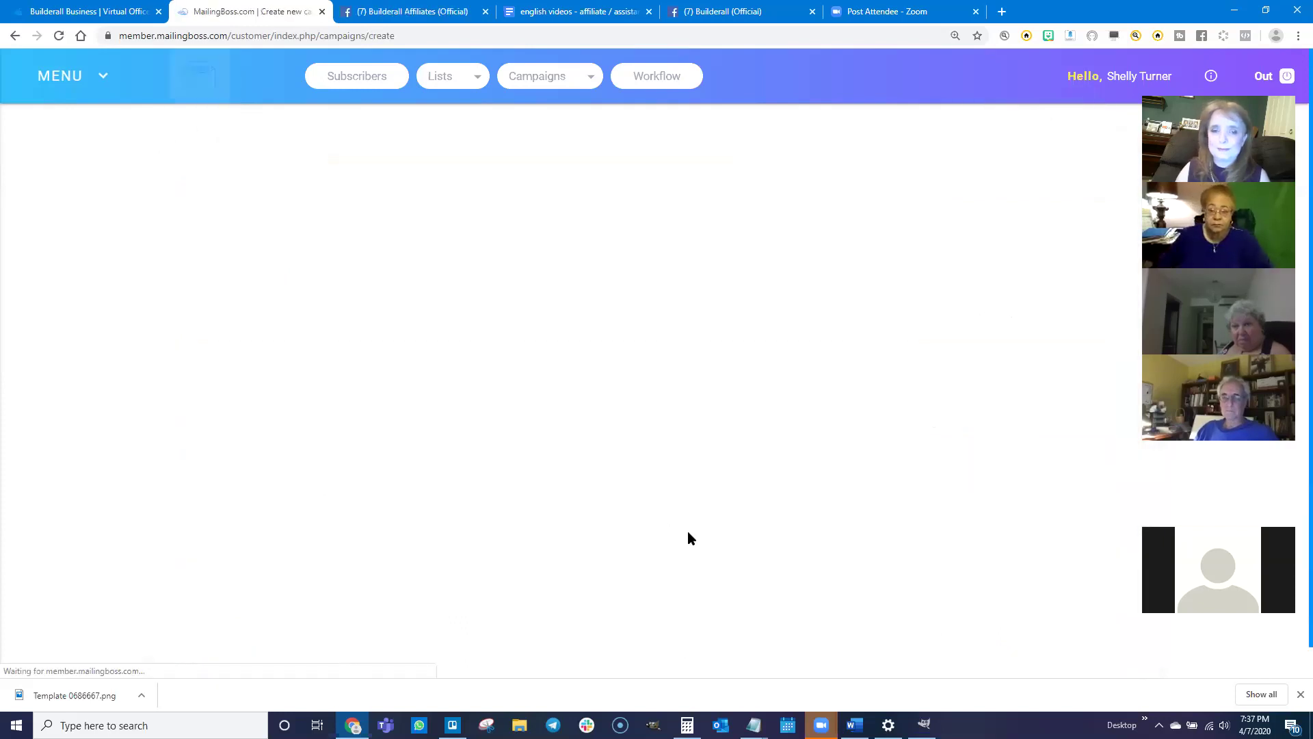
- Name the new campaign with the owner's first name in the possessive, followed by "campaign email with a template"
click(272, 307)
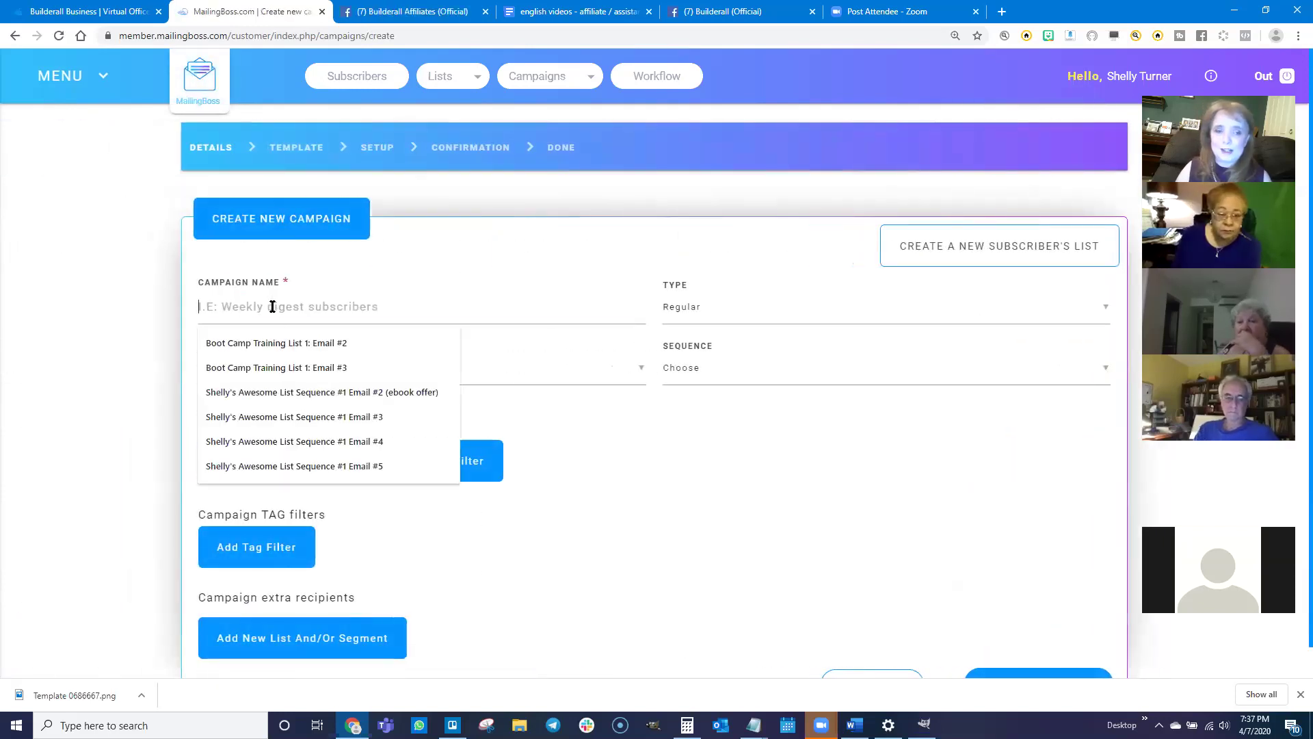
text(shelly')
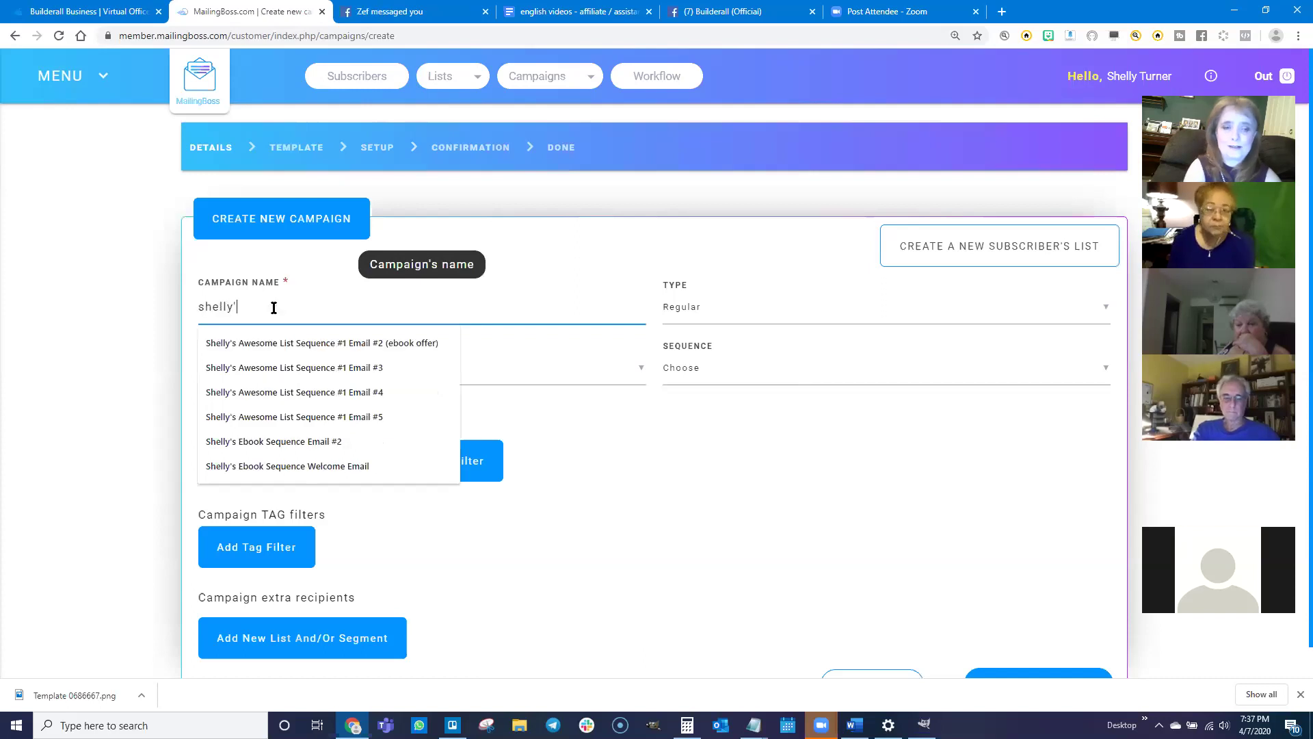
text(s campaign email with a template)
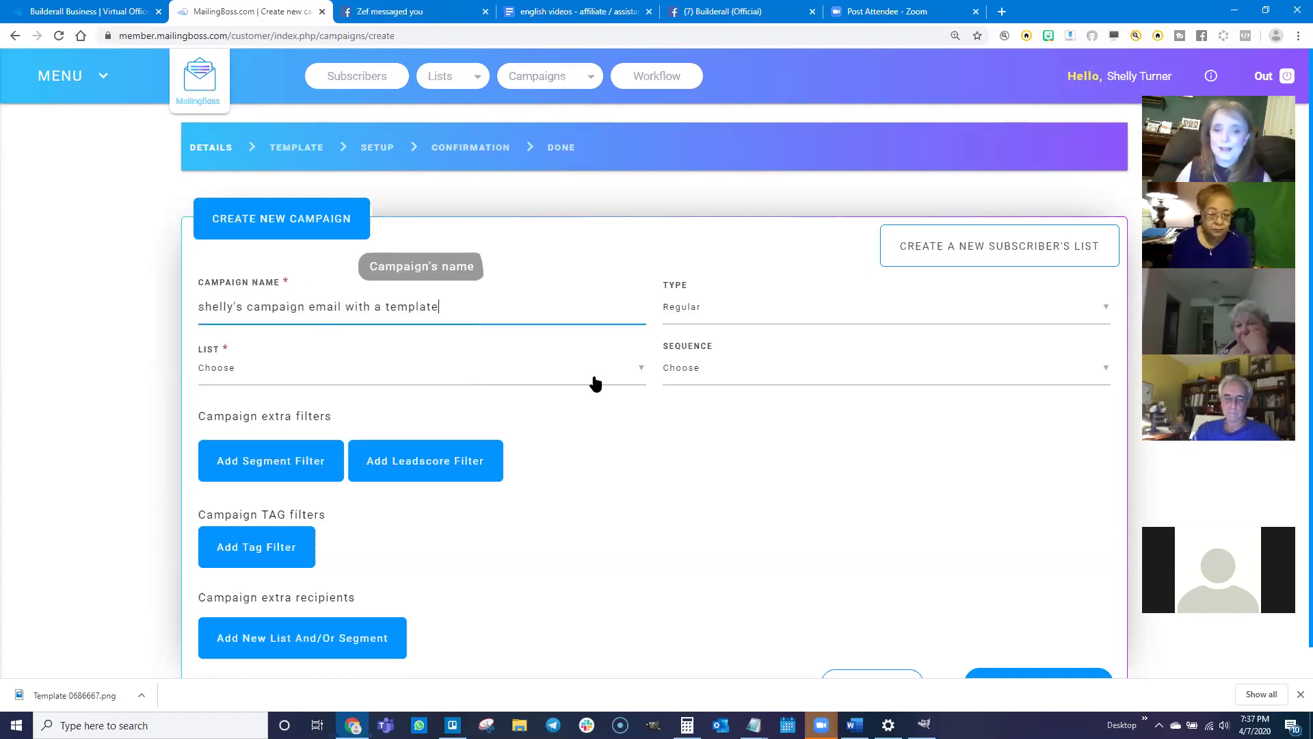
- Keep the campaign type as Regular and select the 023 - Dog Grooming list
click(677, 318)
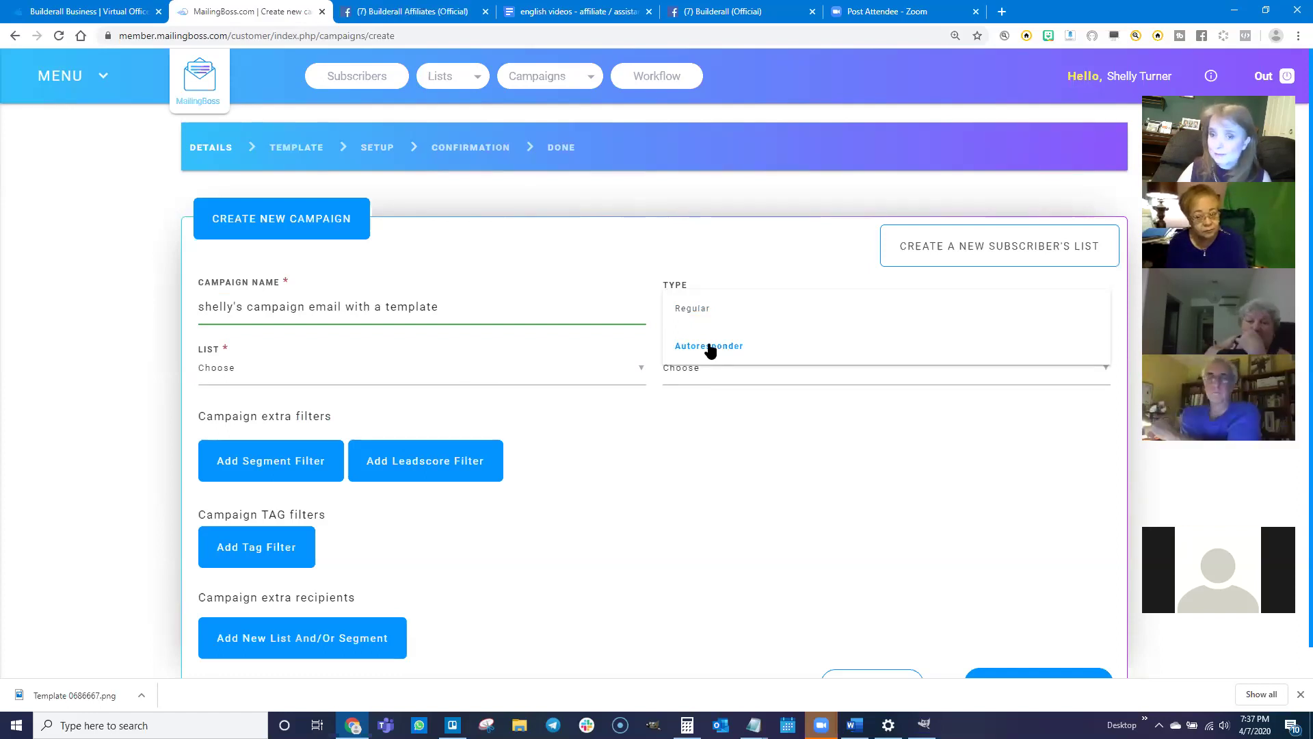
click(691, 309)
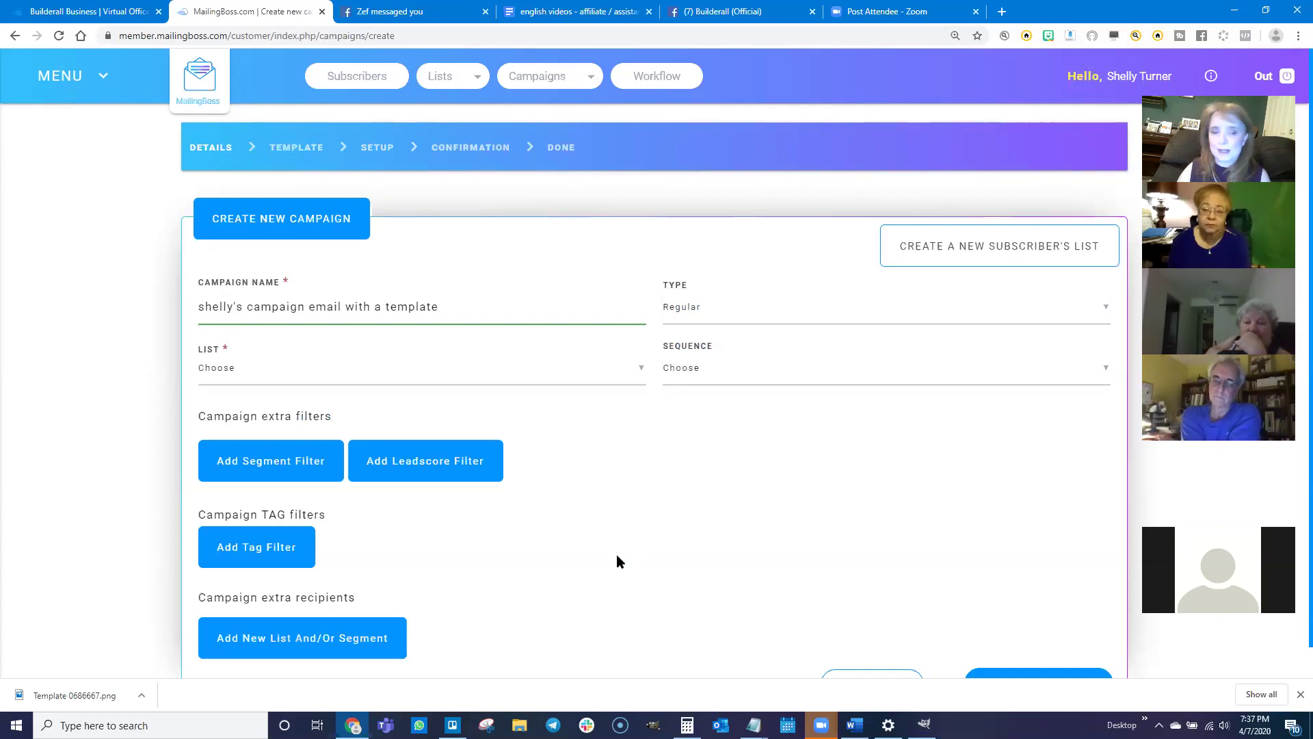
click(226, 376)
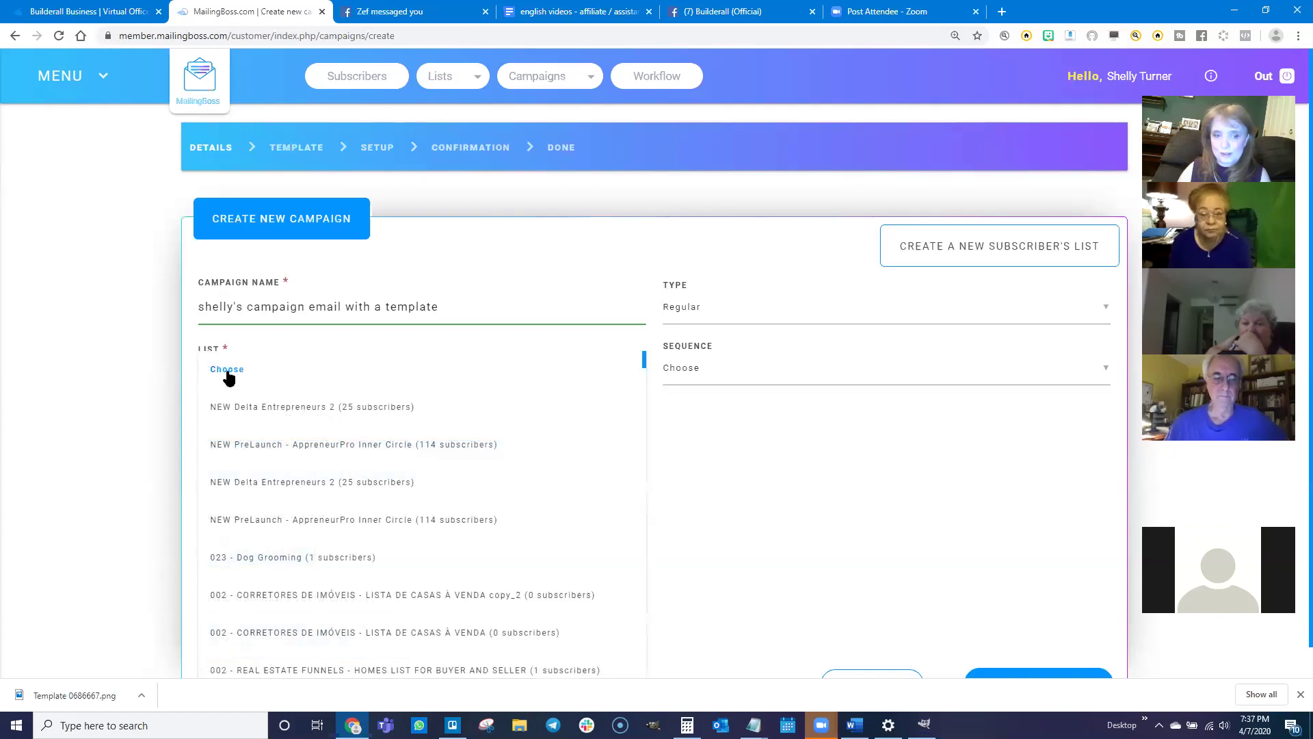
click(248, 558)
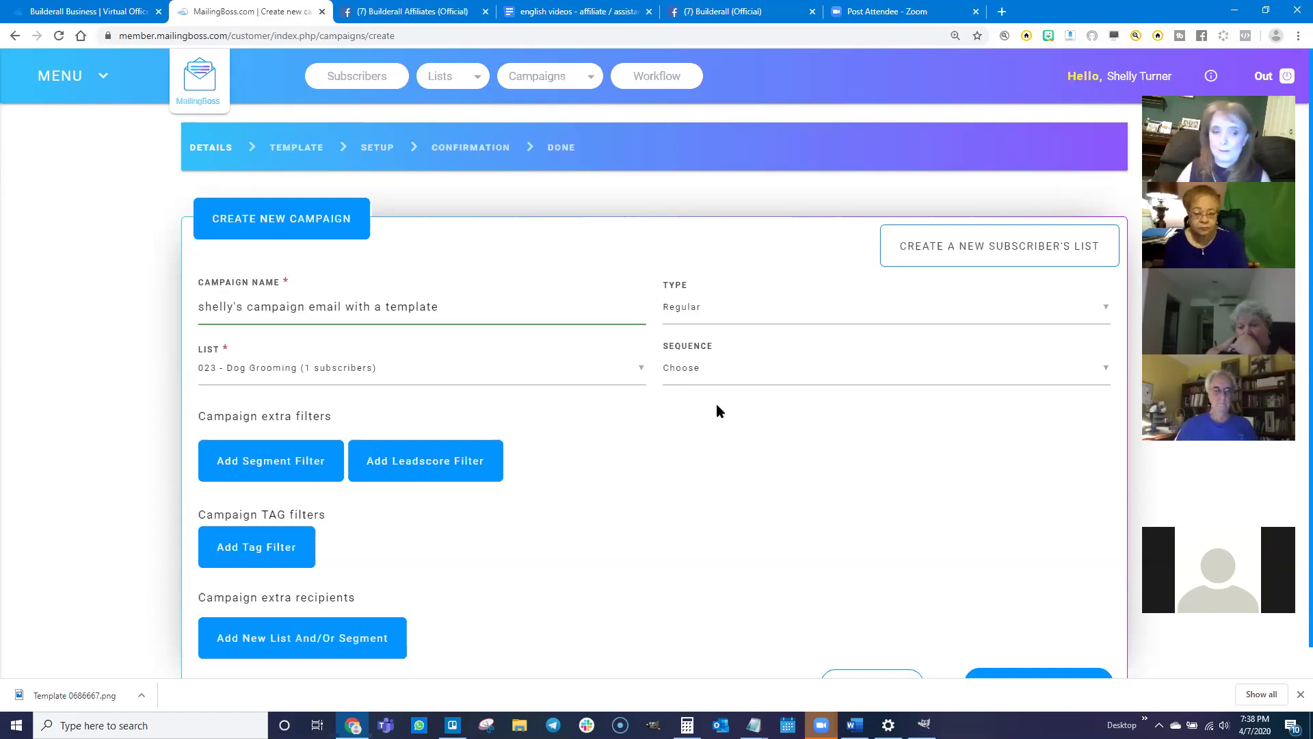
- Add a campaign tag filter for NEWTAG, look at its filter types, and remove the filter again
scroll(402, 468, down, 1)
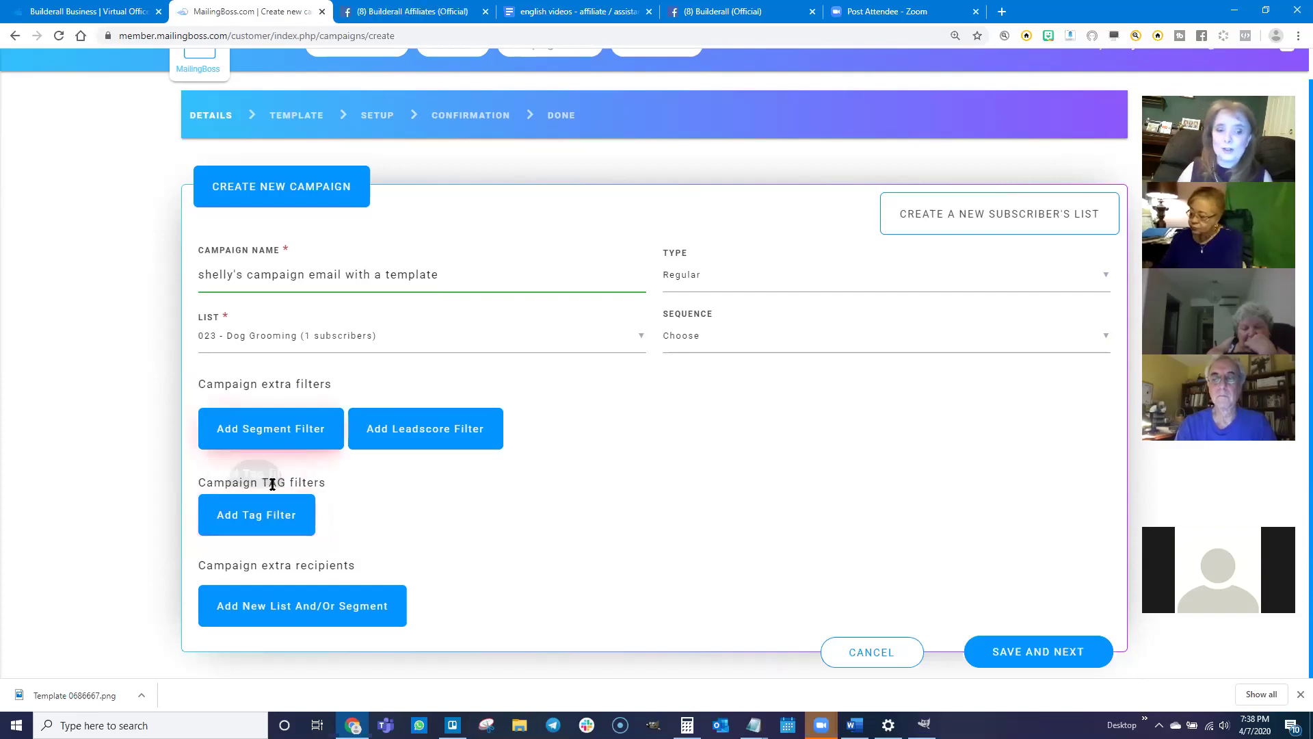
click(255, 514)
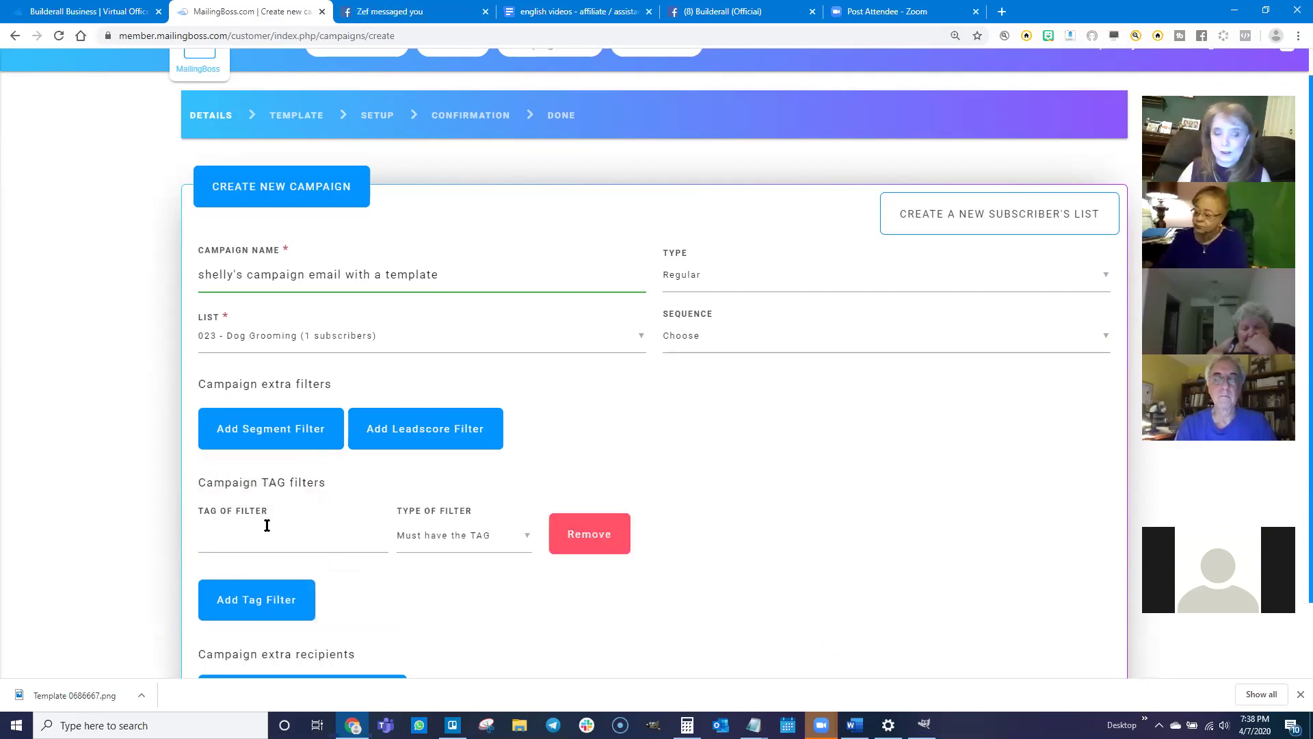
click(263, 536)
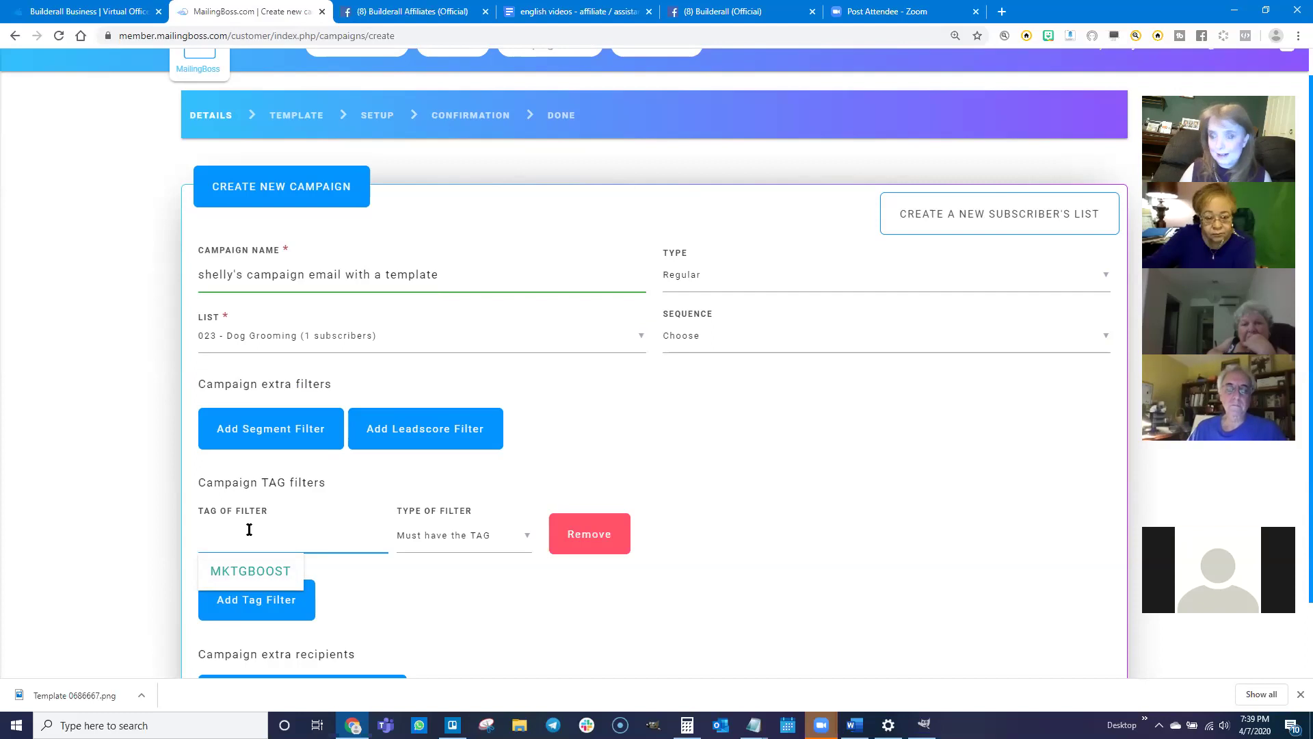
text(NEWTAG)
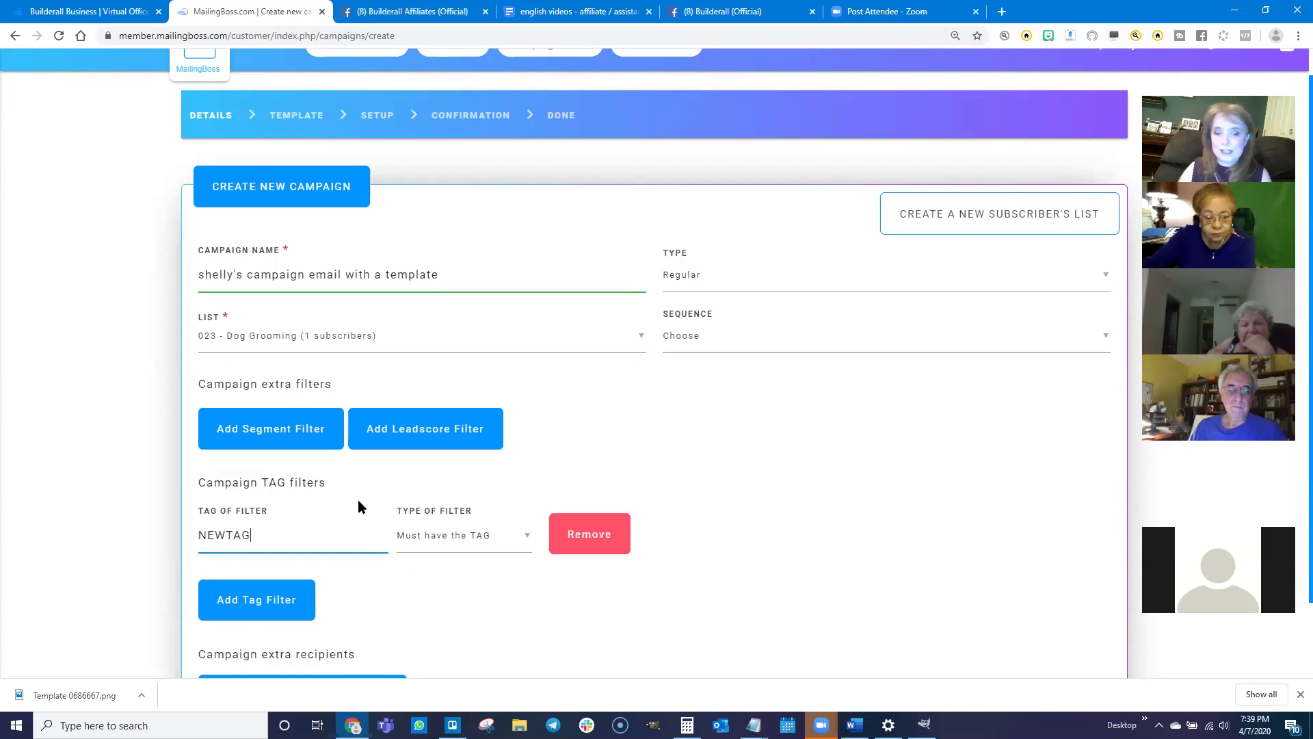
click(469, 539)
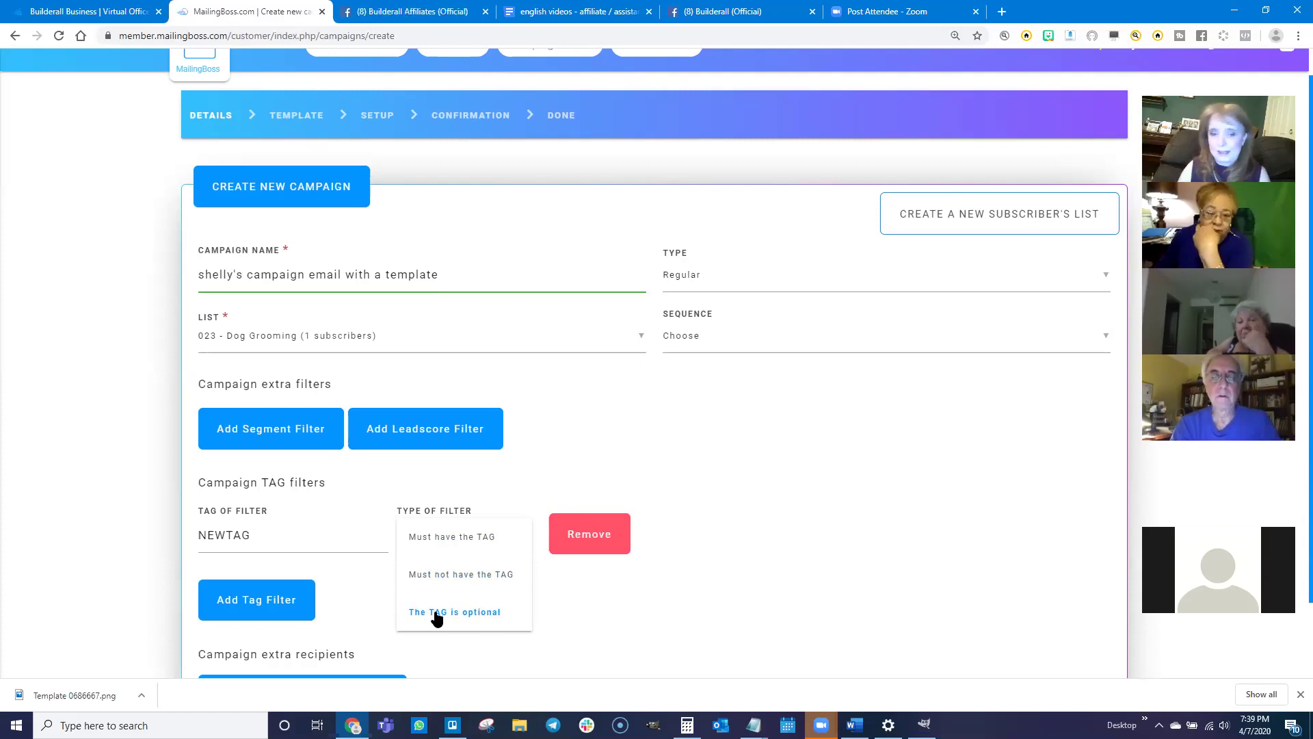
click(584, 591)
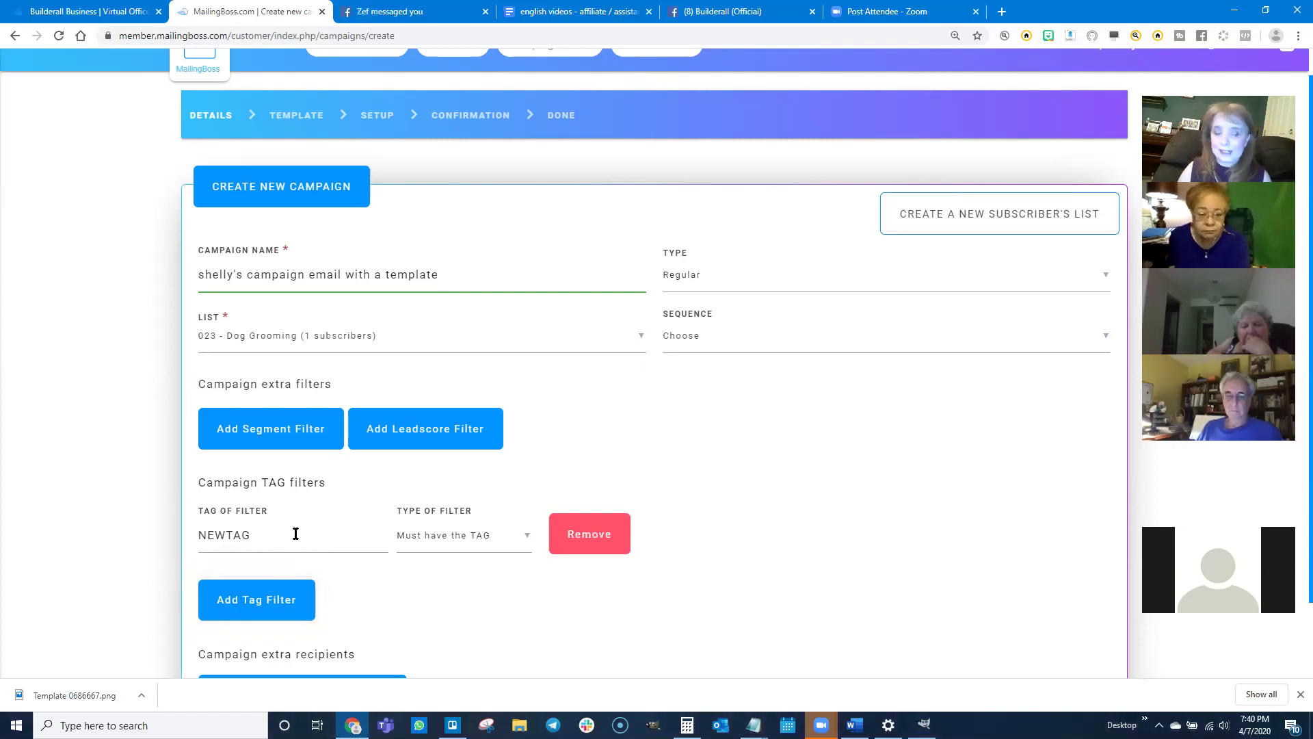
click(593, 534)
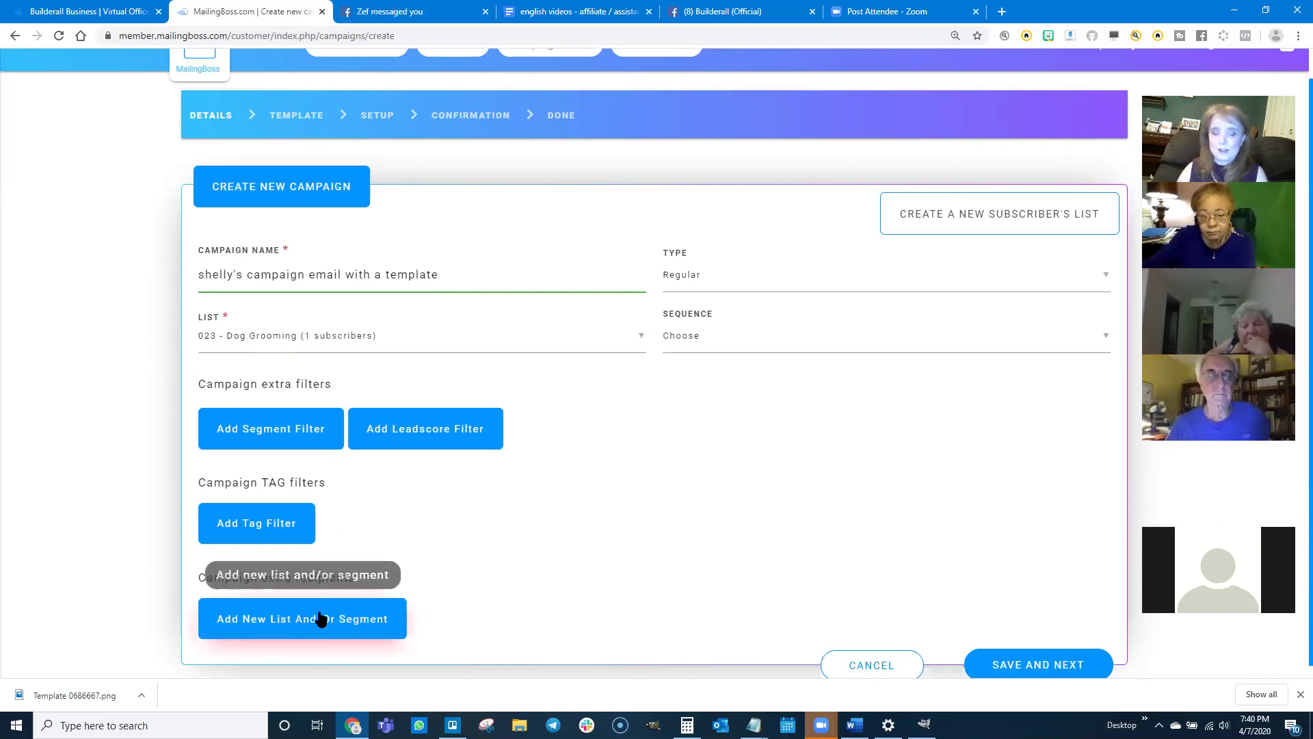
- Add an extra recipients entry, look at the lists it offers, and remove the entry again
click(291, 618)
scroll(441, 534, down, 1)
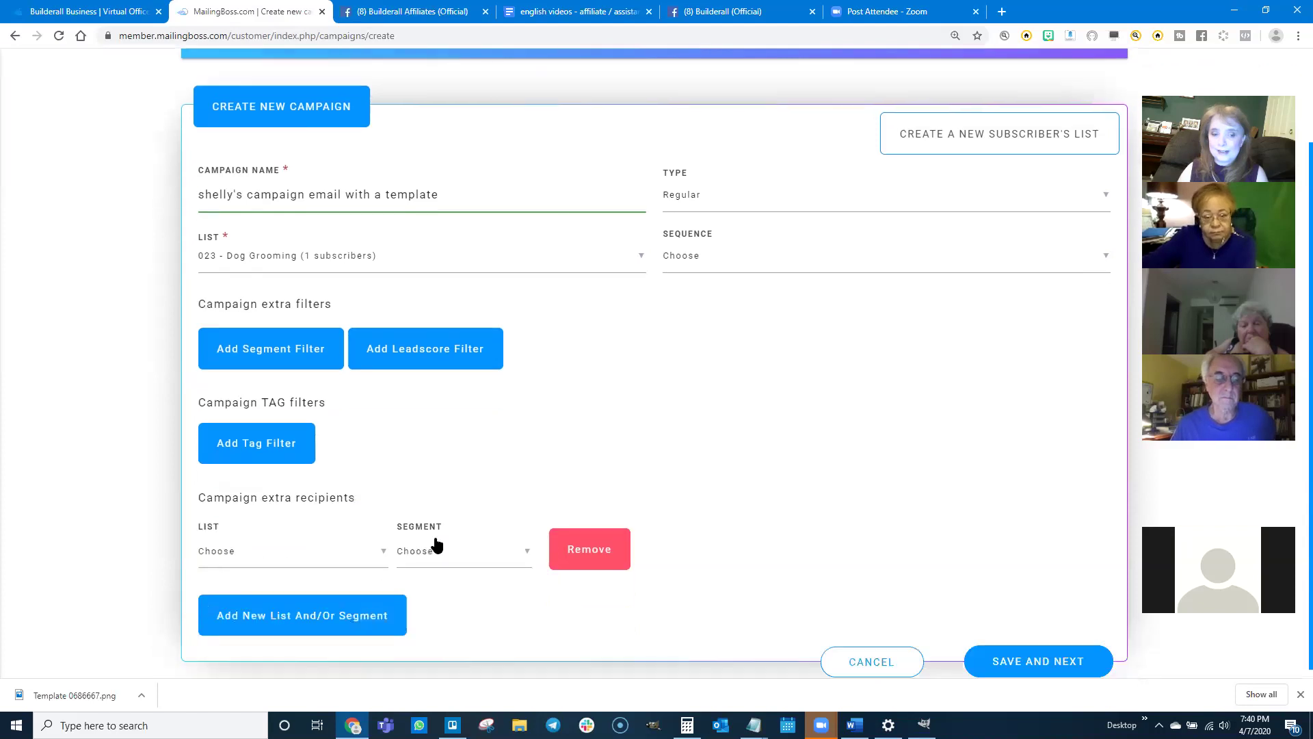
click(248, 552)
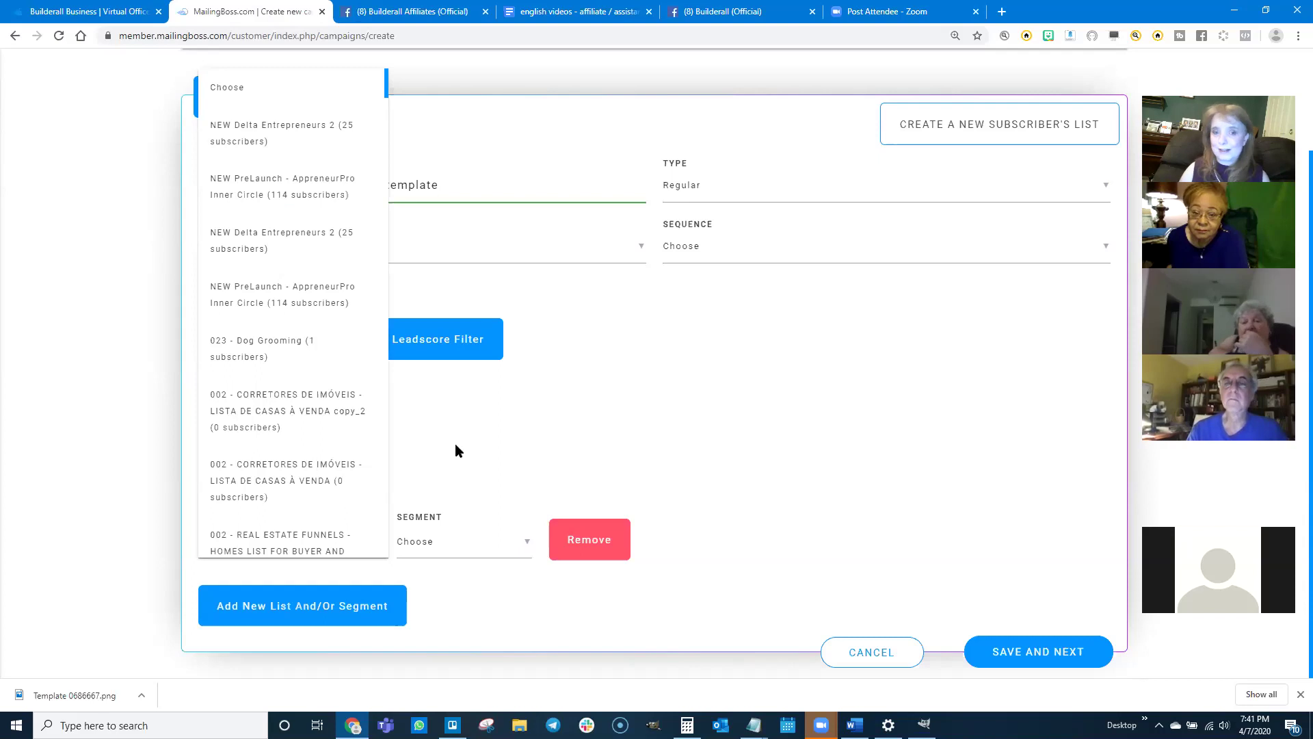
click(757, 300)
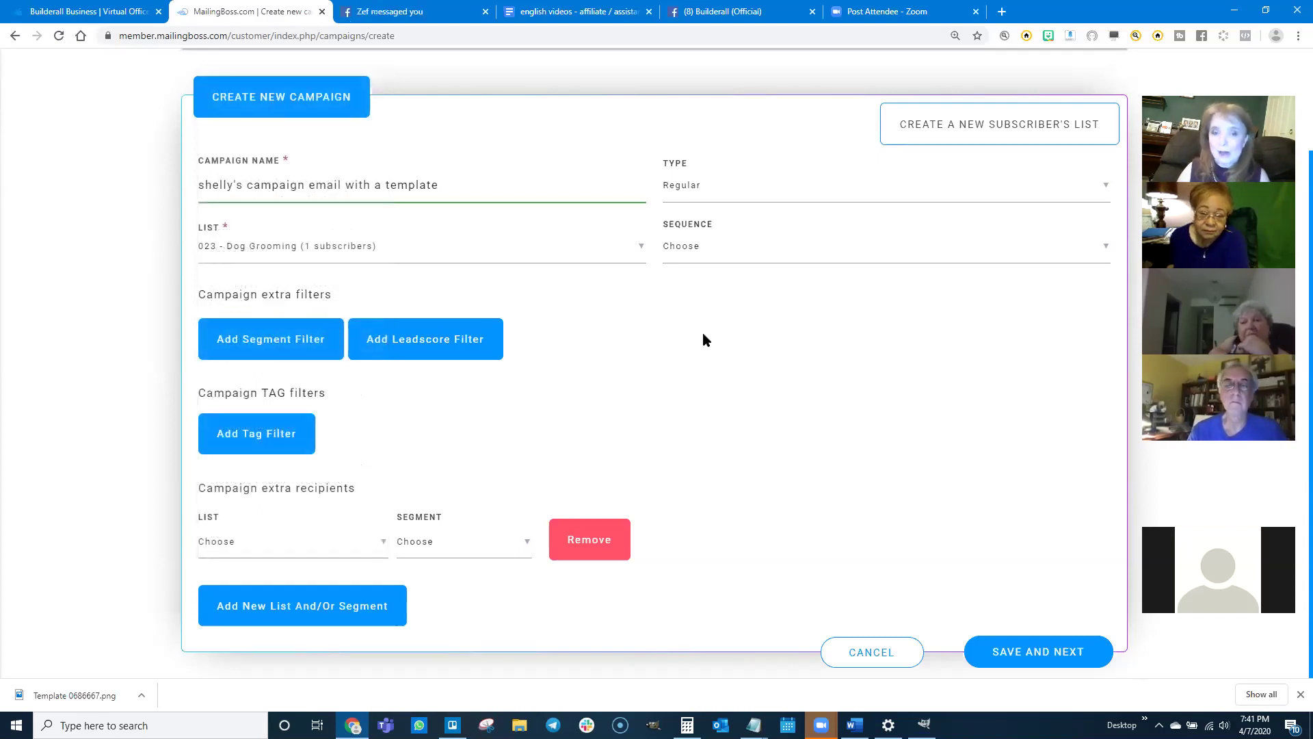
click(601, 547)
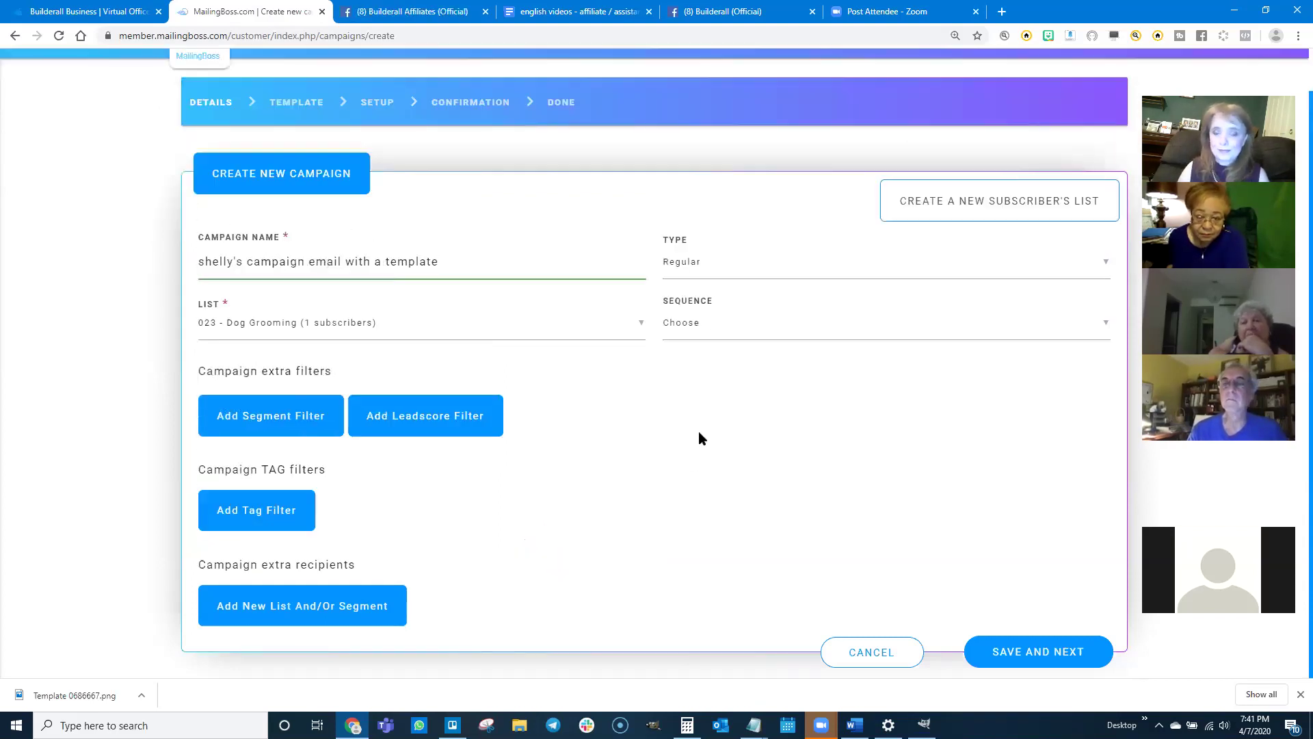
- Save the campaign details and open the selection of templates for the campaign
click(1041, 651)
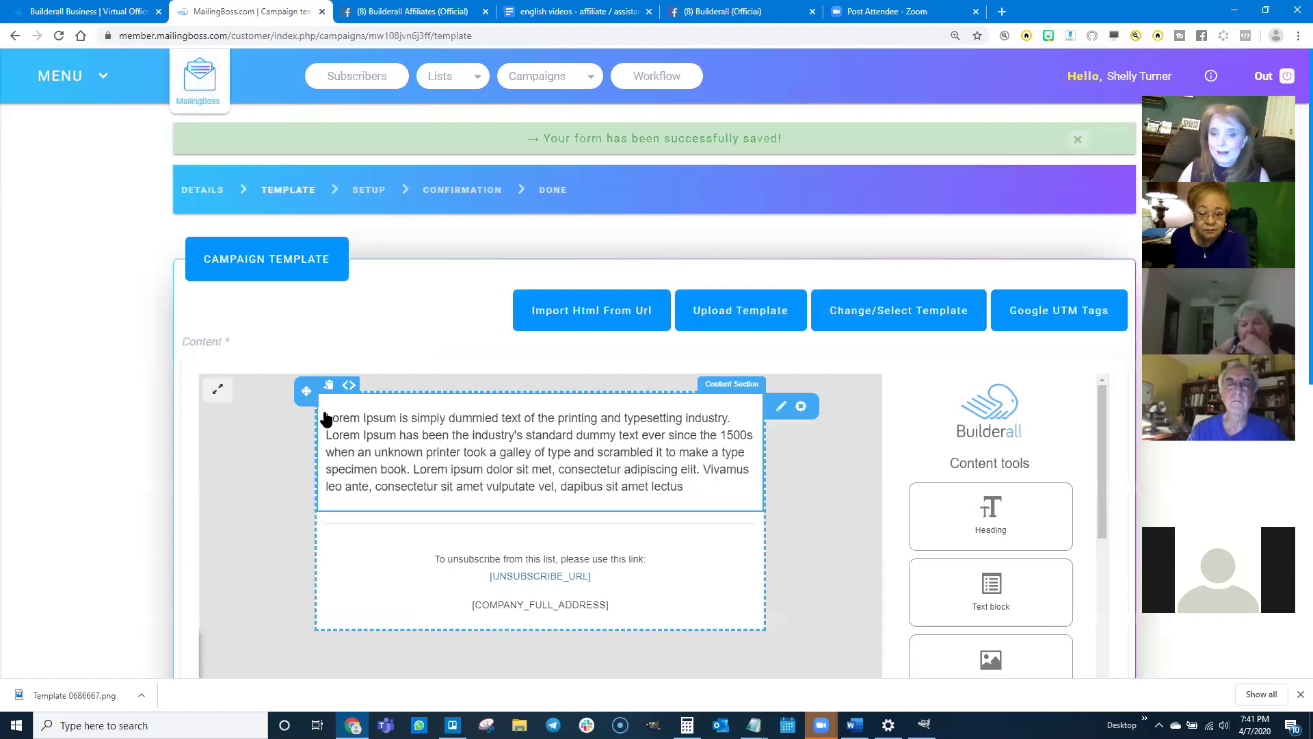
scroll(116, 468, down, 2)
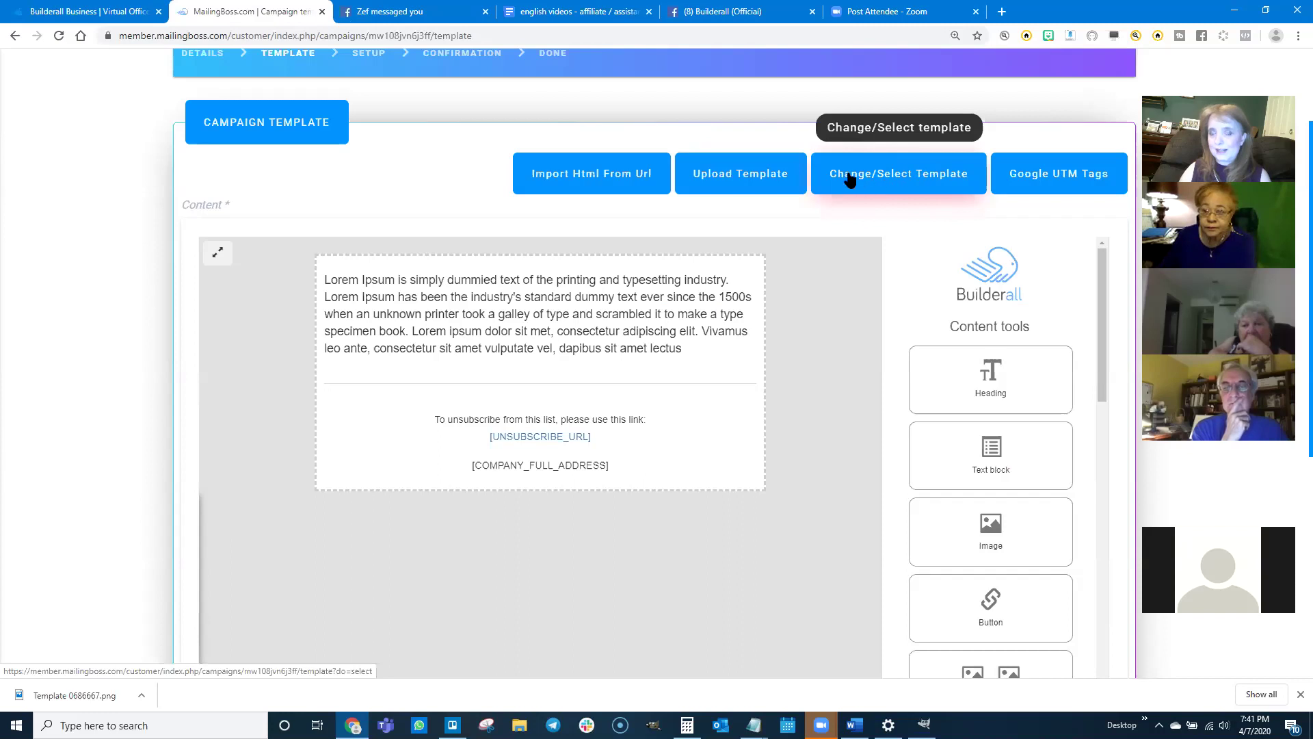
click(913, 179)
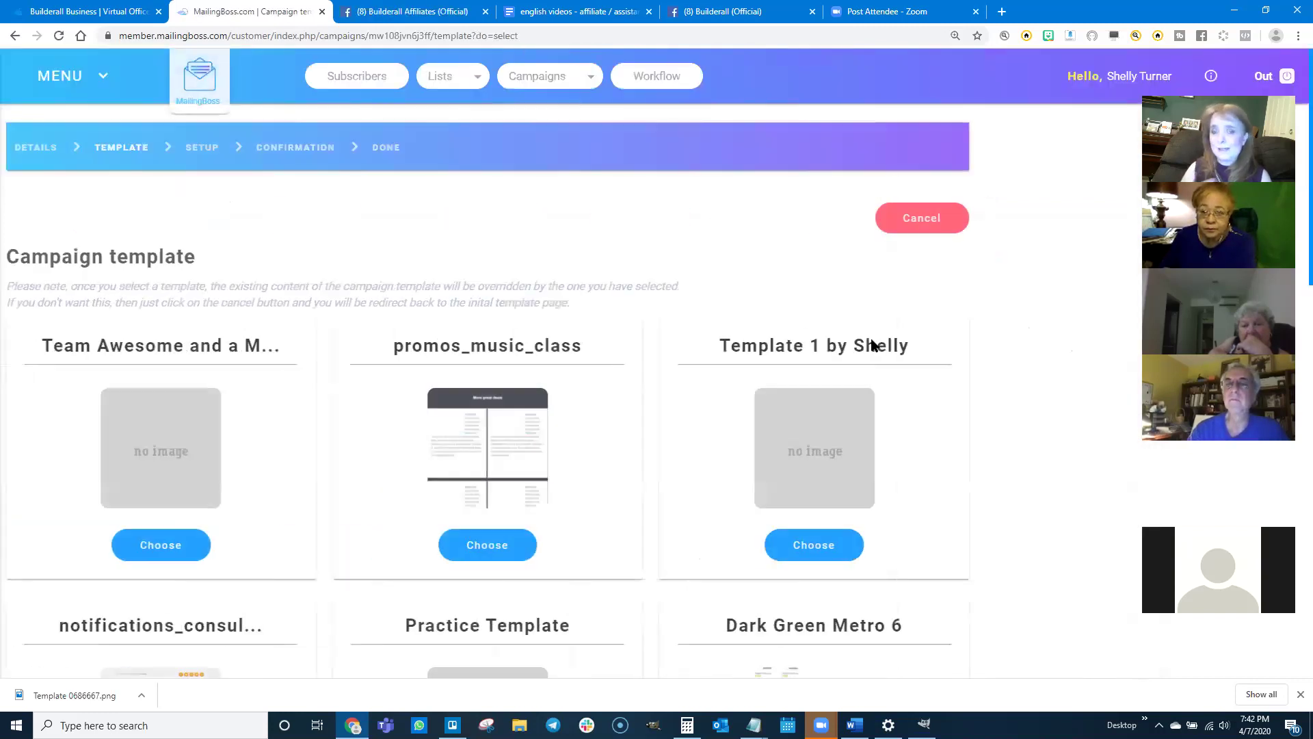
- Look through the available templates and apply the Team Awesome template to the campaign
scroll(547, 592, down, 9)
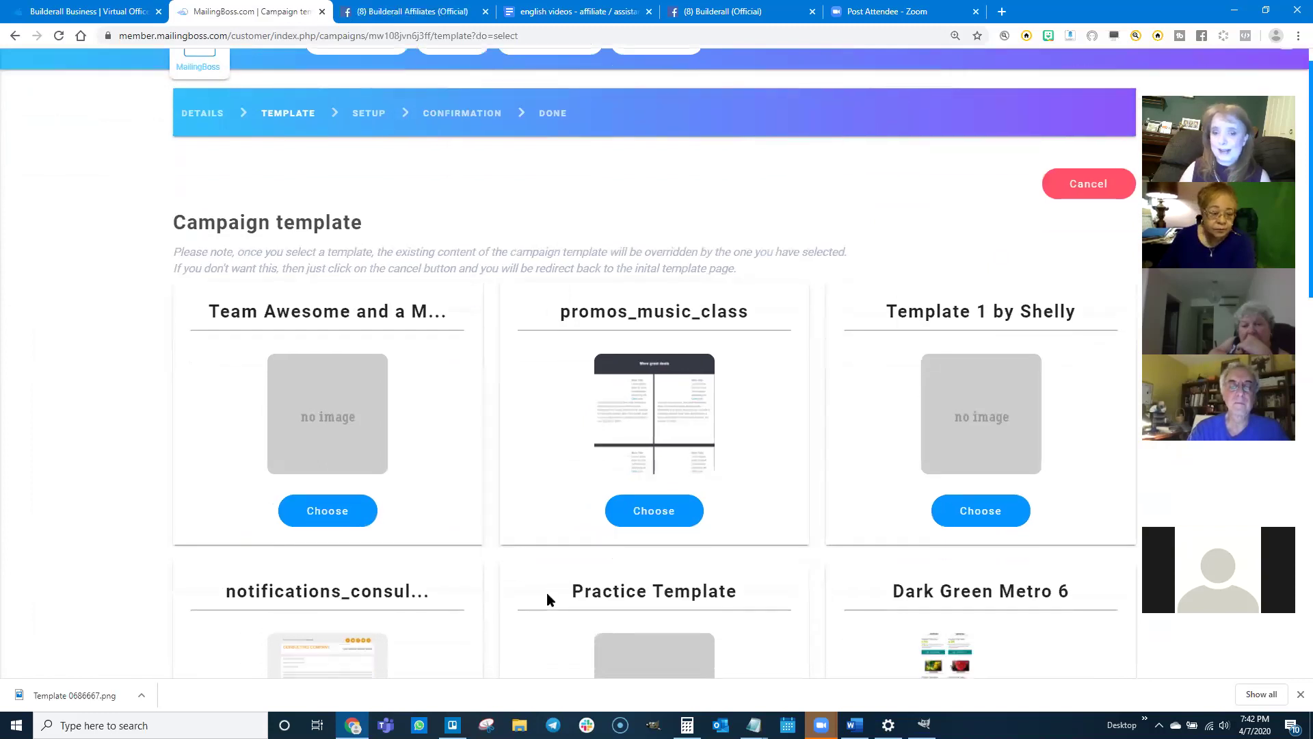
scroll(548, 592, down, 6)
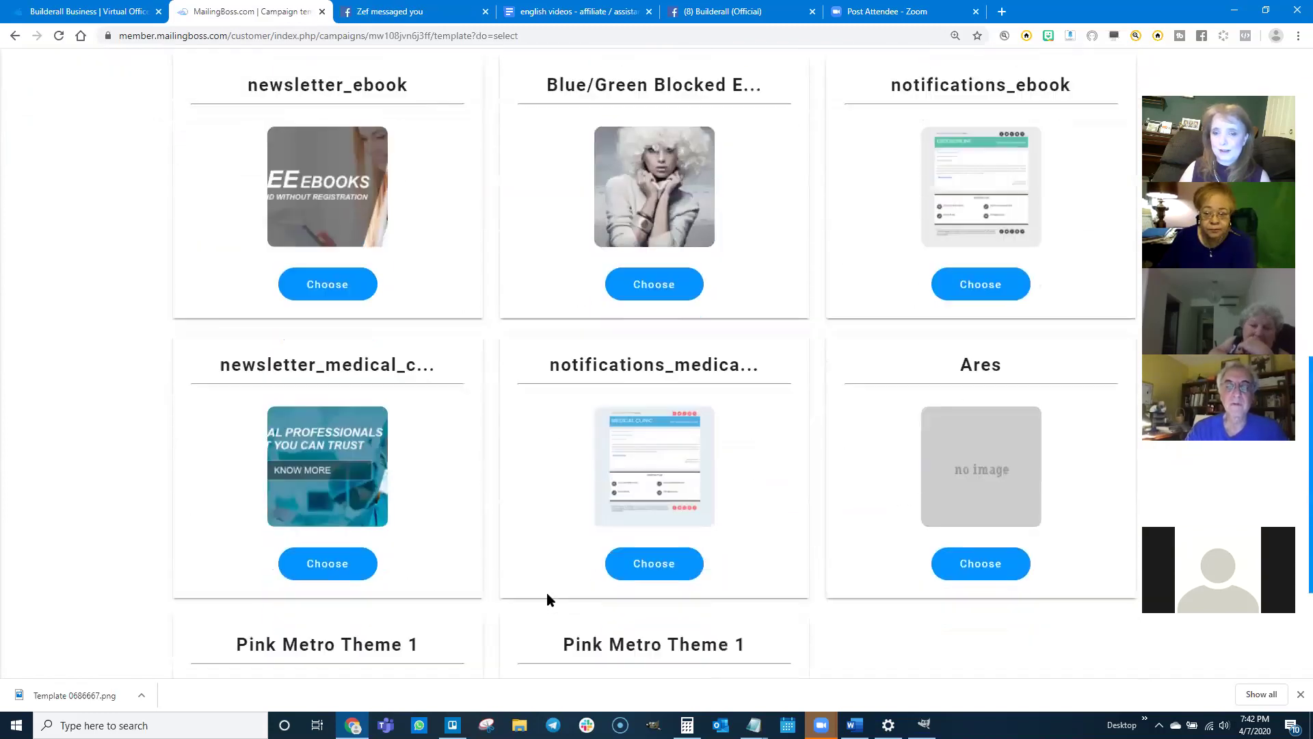
scroll(547, 593, up, 5)
scroll(547, 599, up, 2)
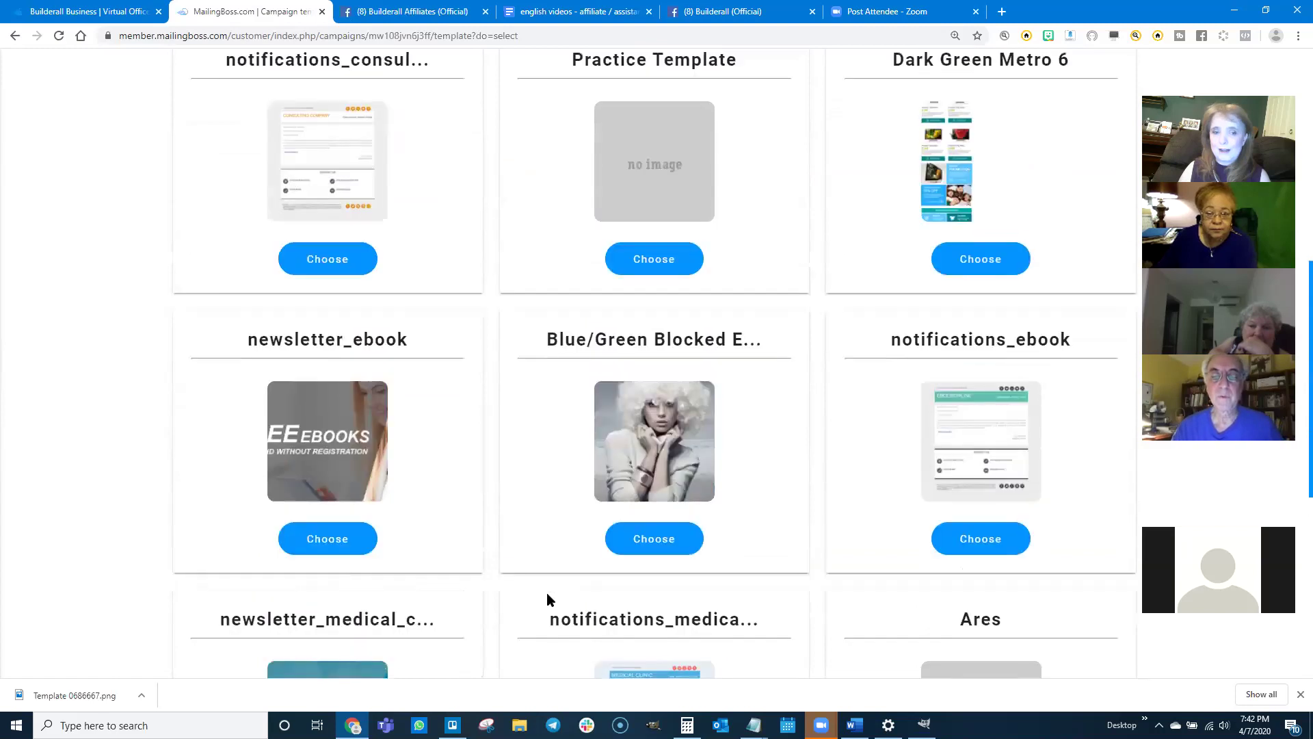
scroll(399, 188, up, 6)
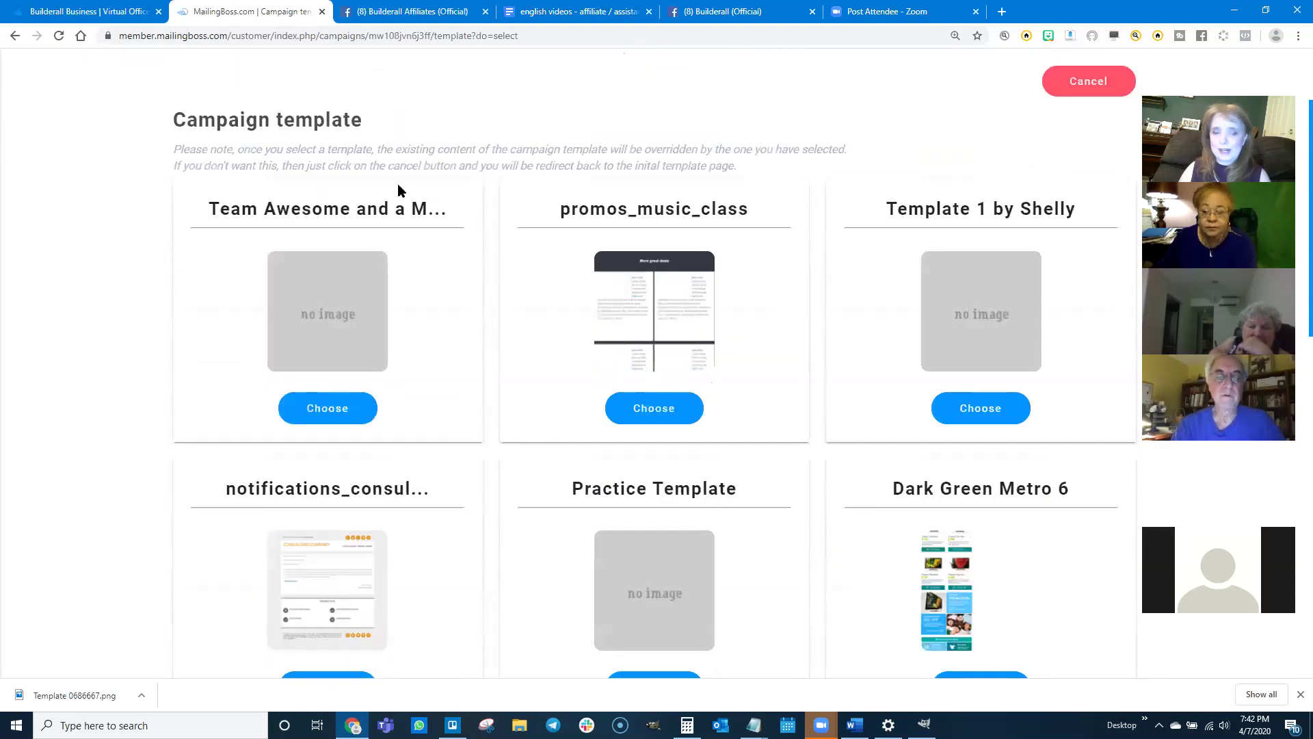
click(325, 409)
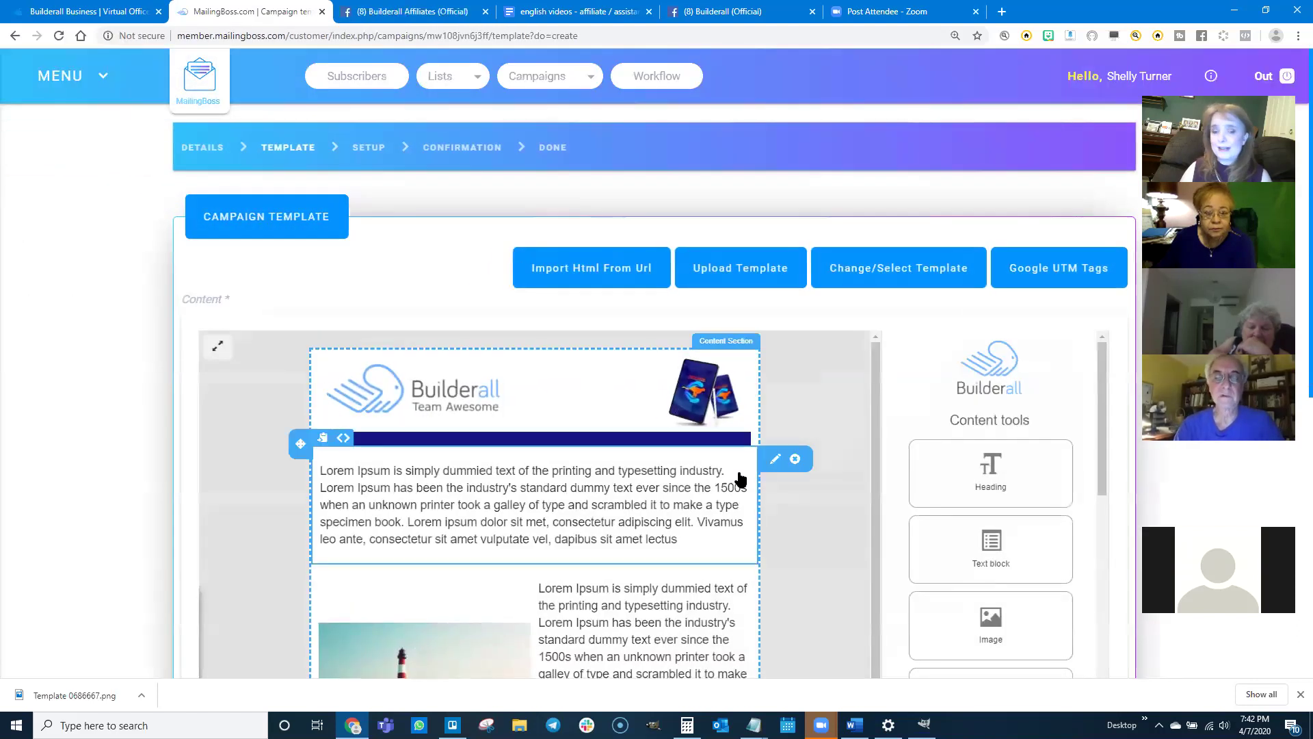
- Review the applied template's header, text and image blocks, and the save options below the editor
scroll(226, 498, down, 5)
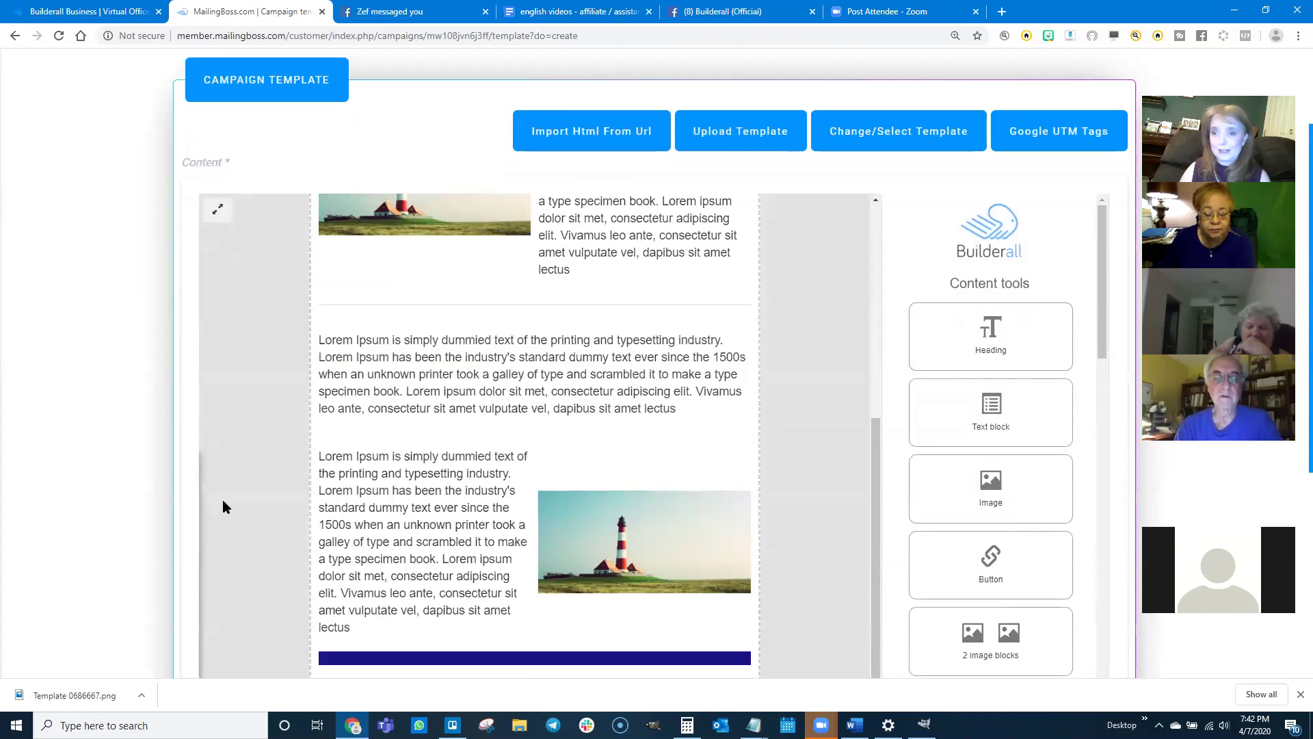
scroll(223, 500, up, 1)
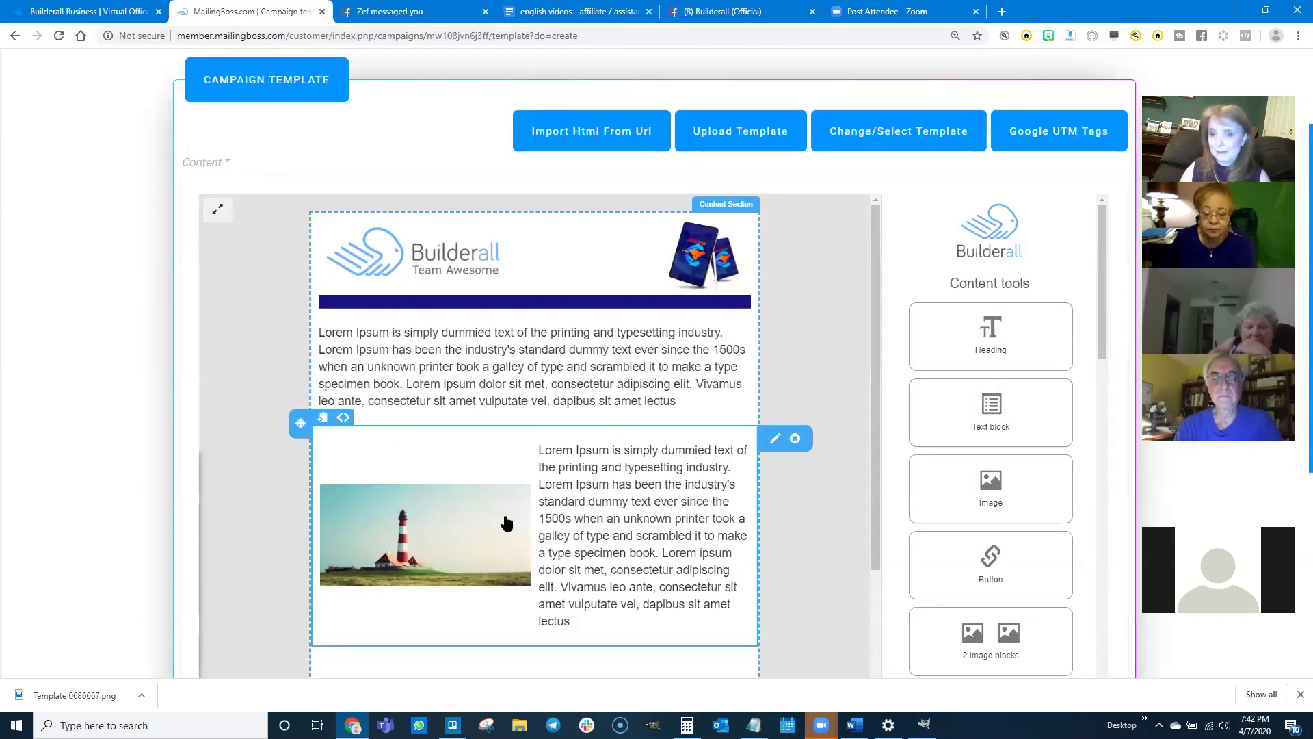
scroll(145, 452, down, 1)
scroll(146, 457, down, 1)
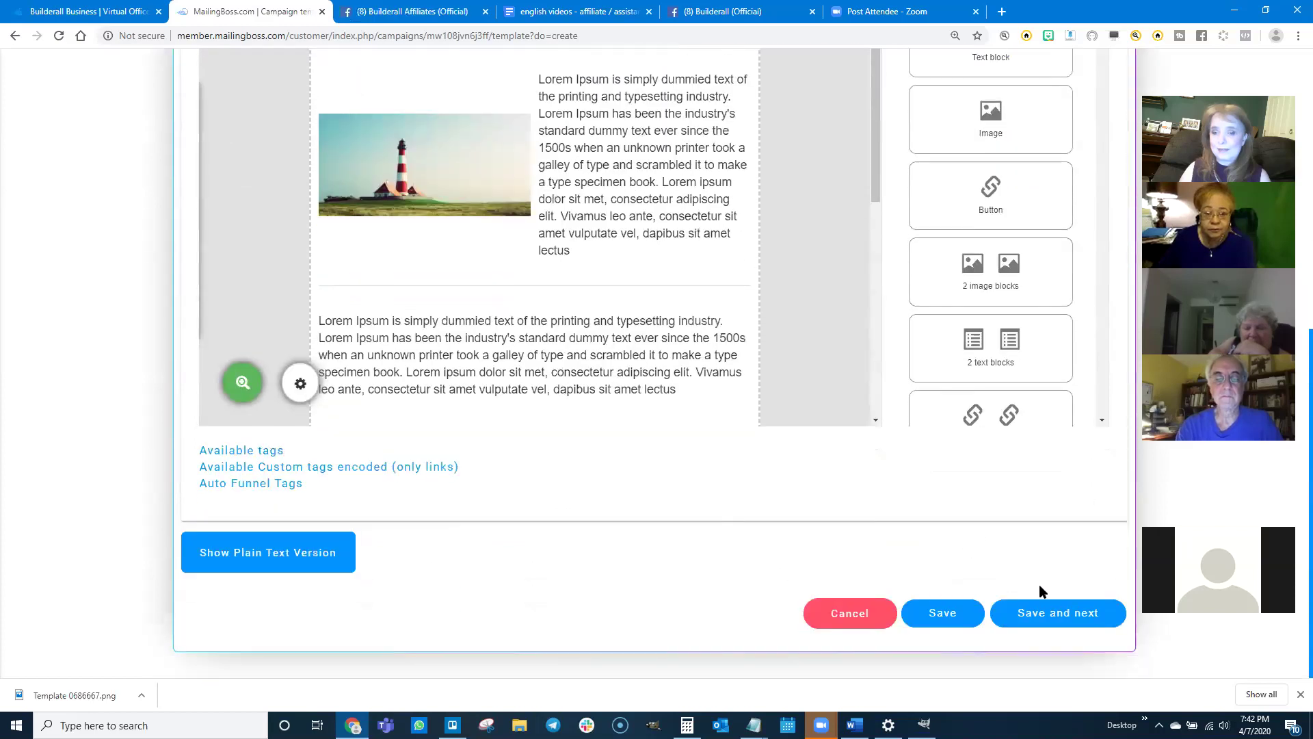
scroll(554, 409, up, 6)
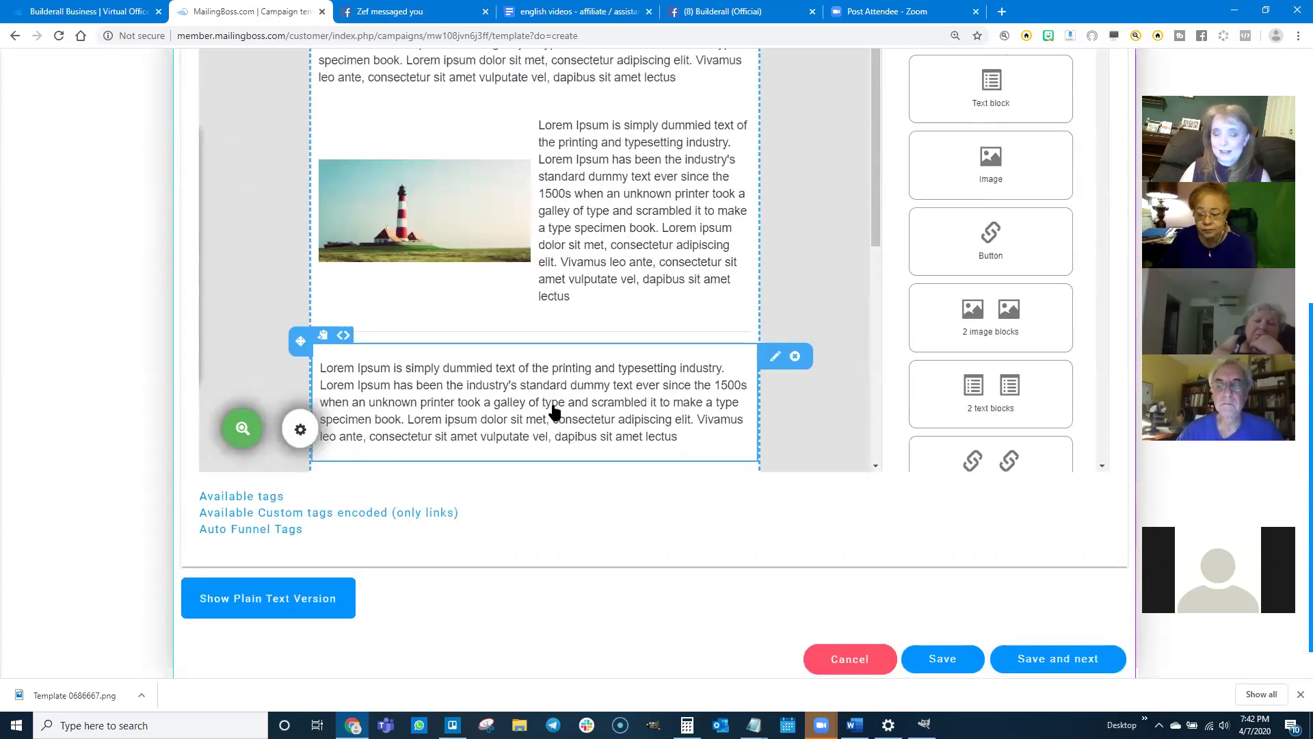
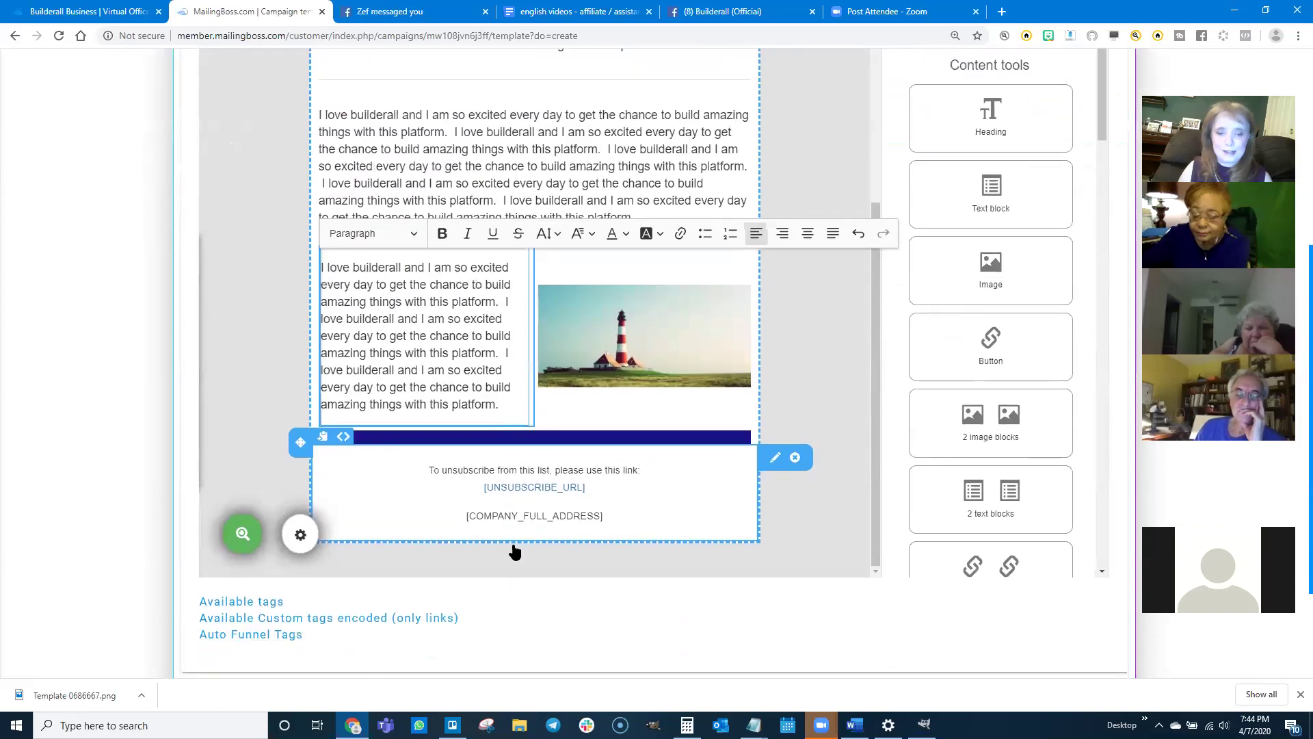
- Check the replaced text throughout the campaign email, from the header to the unsubscribe footer, and save the campaign template
scroll(715, 381, up, 4)
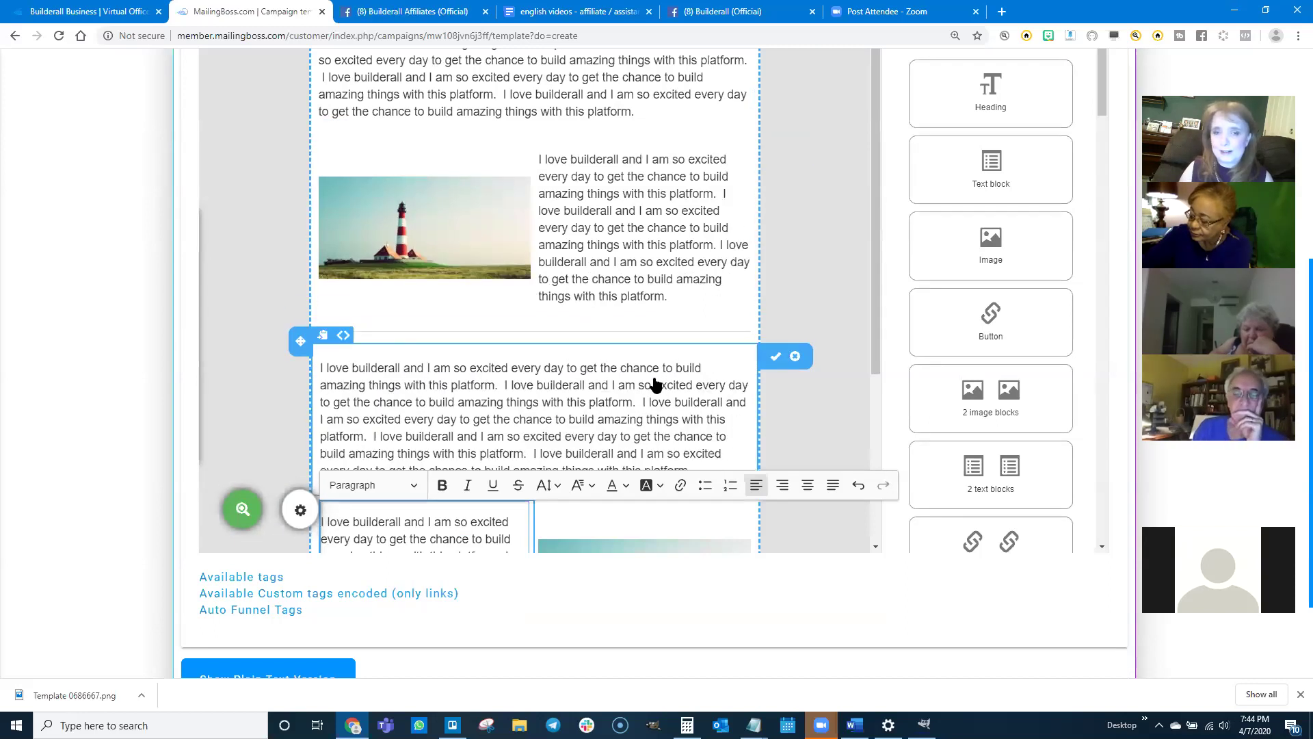
scroll(656, 381, up, 5)
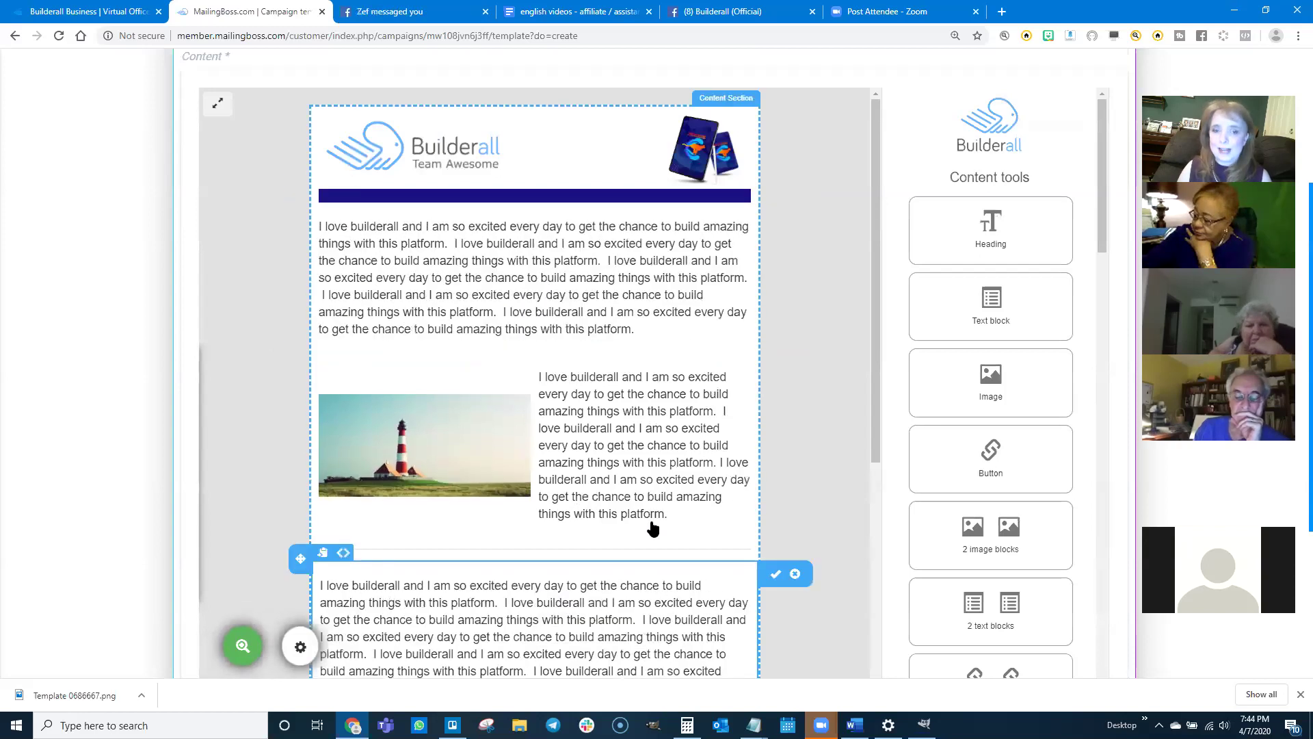
scroll(593, 414, down, 10)
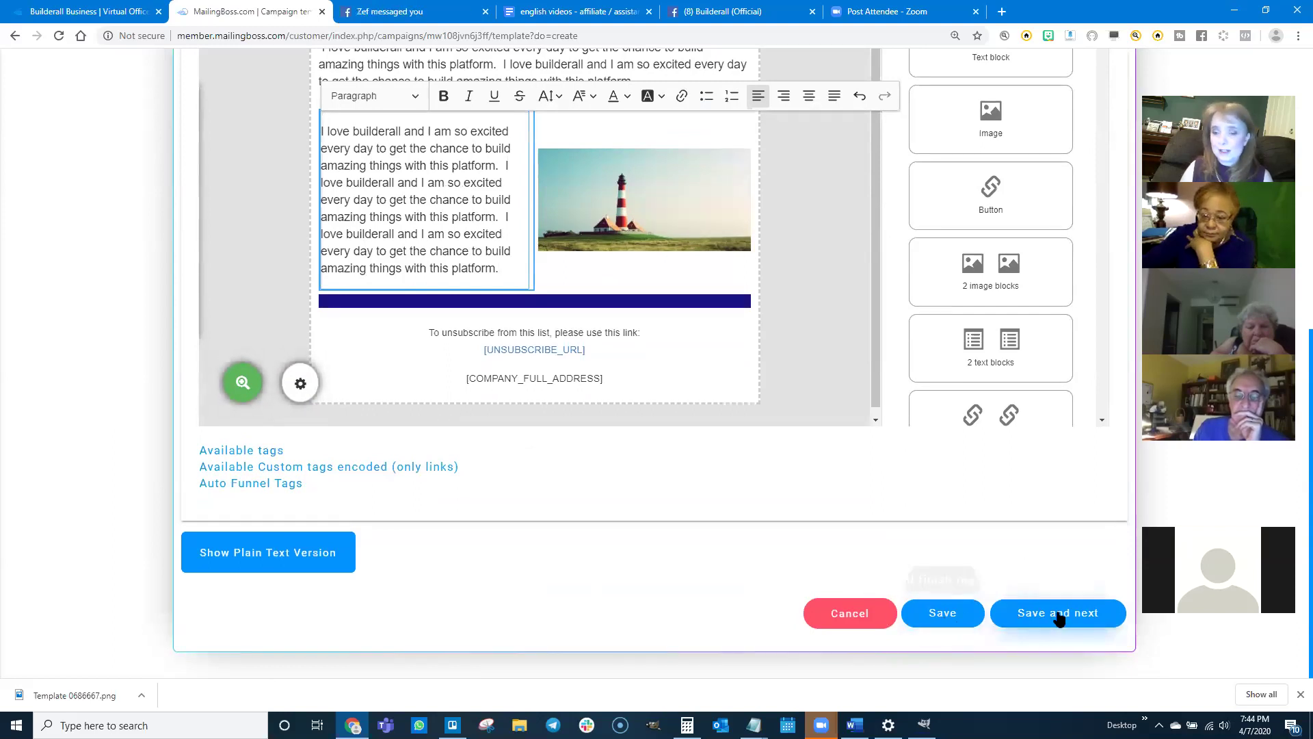
click(947, 619)
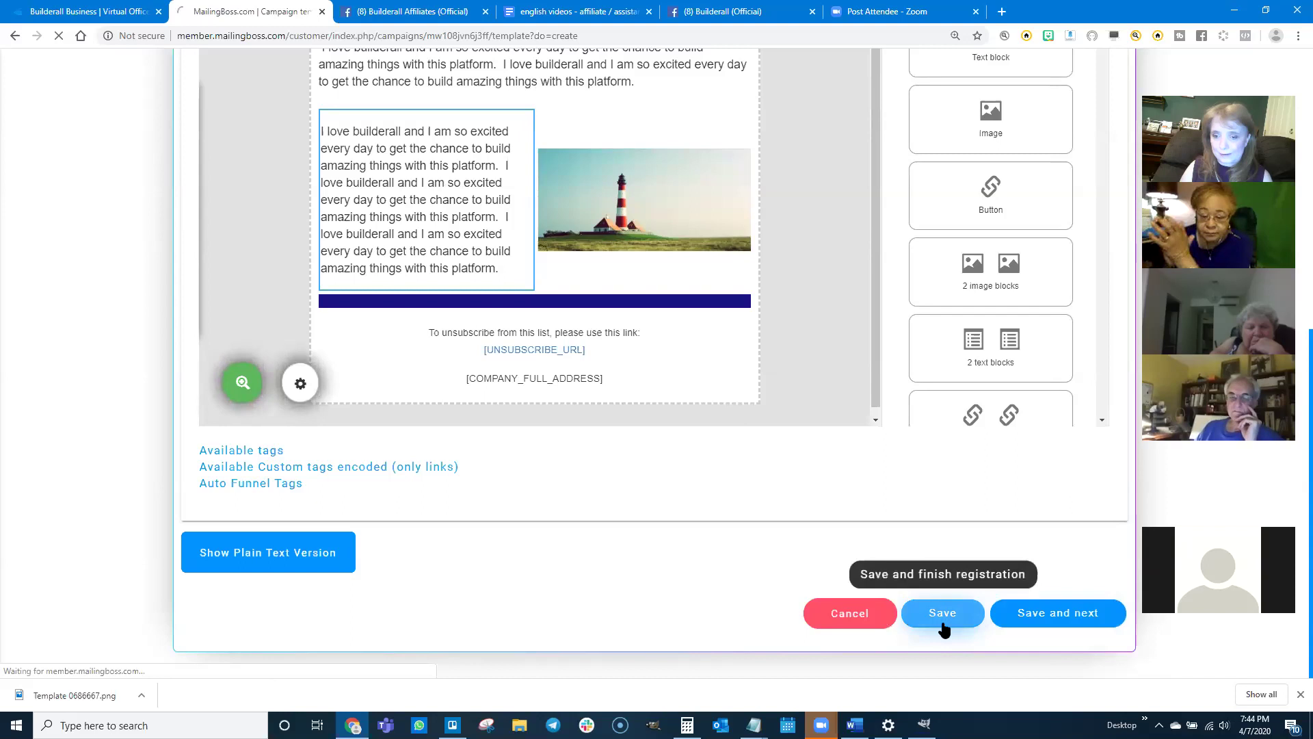
- Examine the plain text version of the campaign email, from the body text to the unsubscribe and address tags, and hide it again
scroll(55, 473, down, 8)
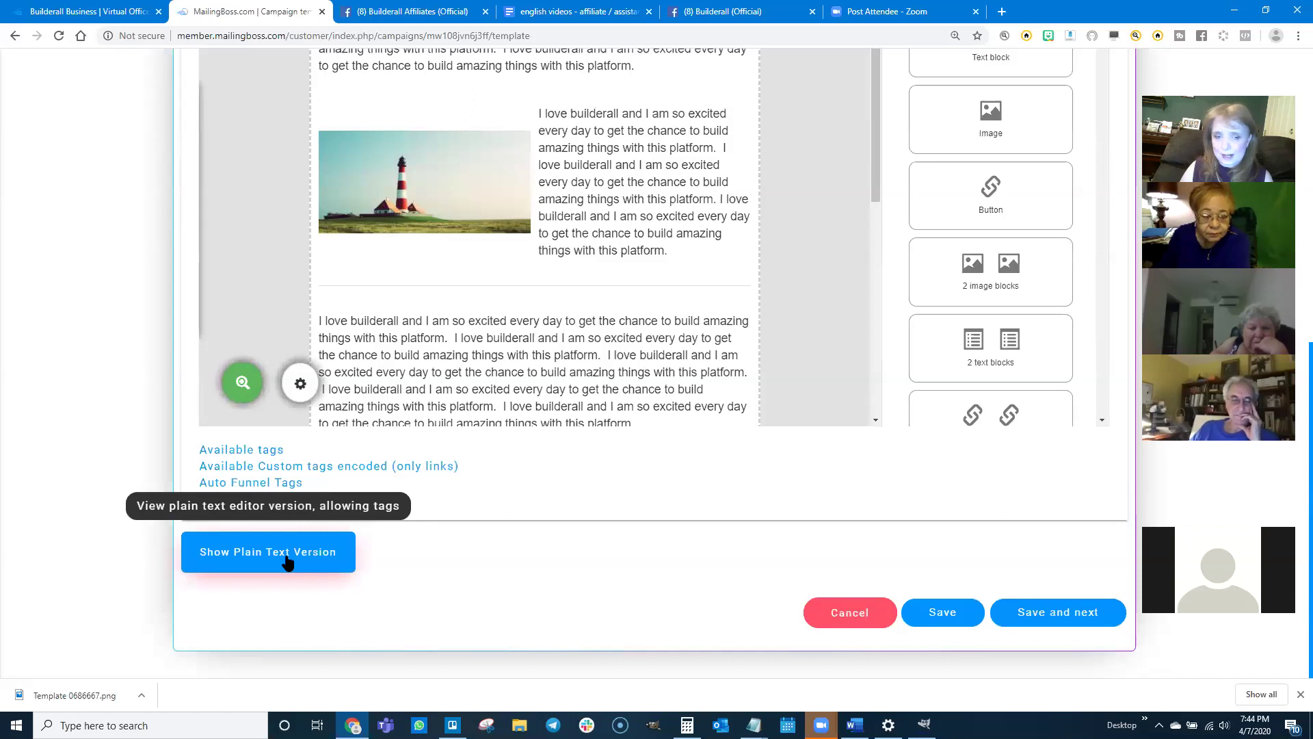
click(287, 562)
scroll(246, 322, down, 2)
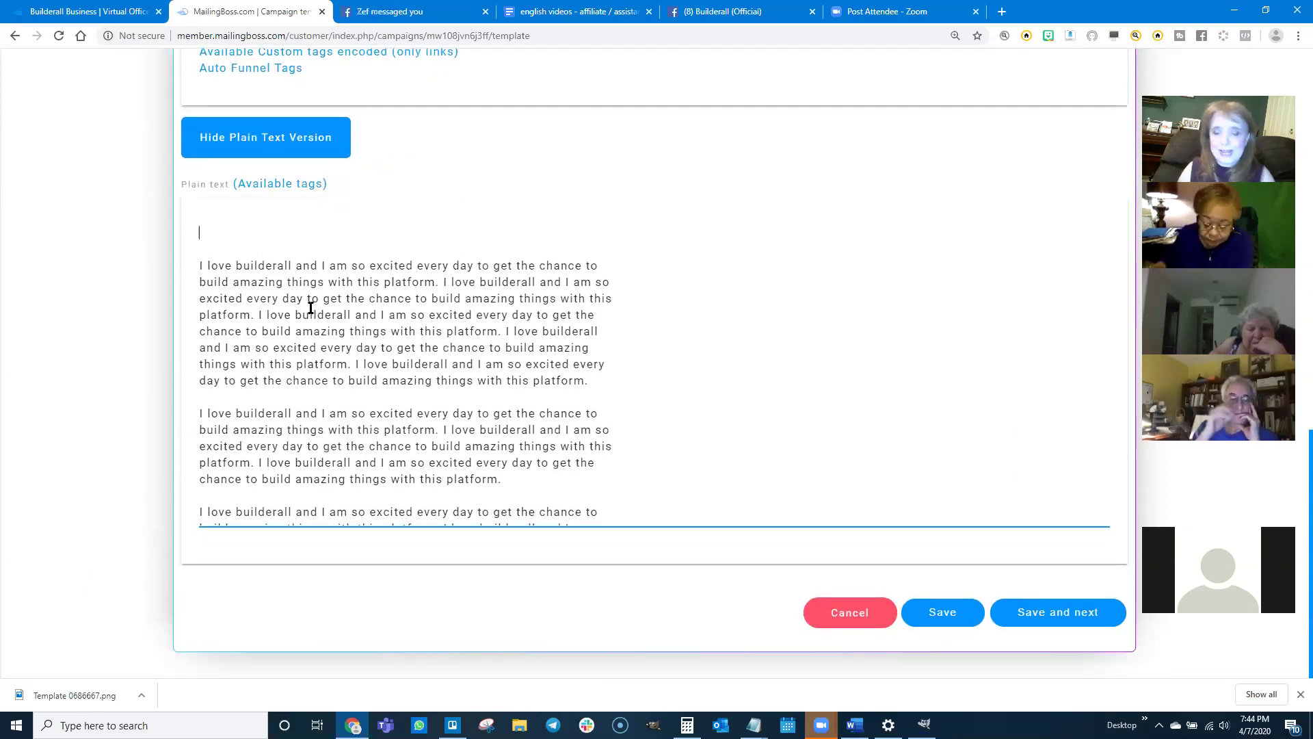
scroll(358, 409, down, 1)
scroll(358, 409, down, 3)
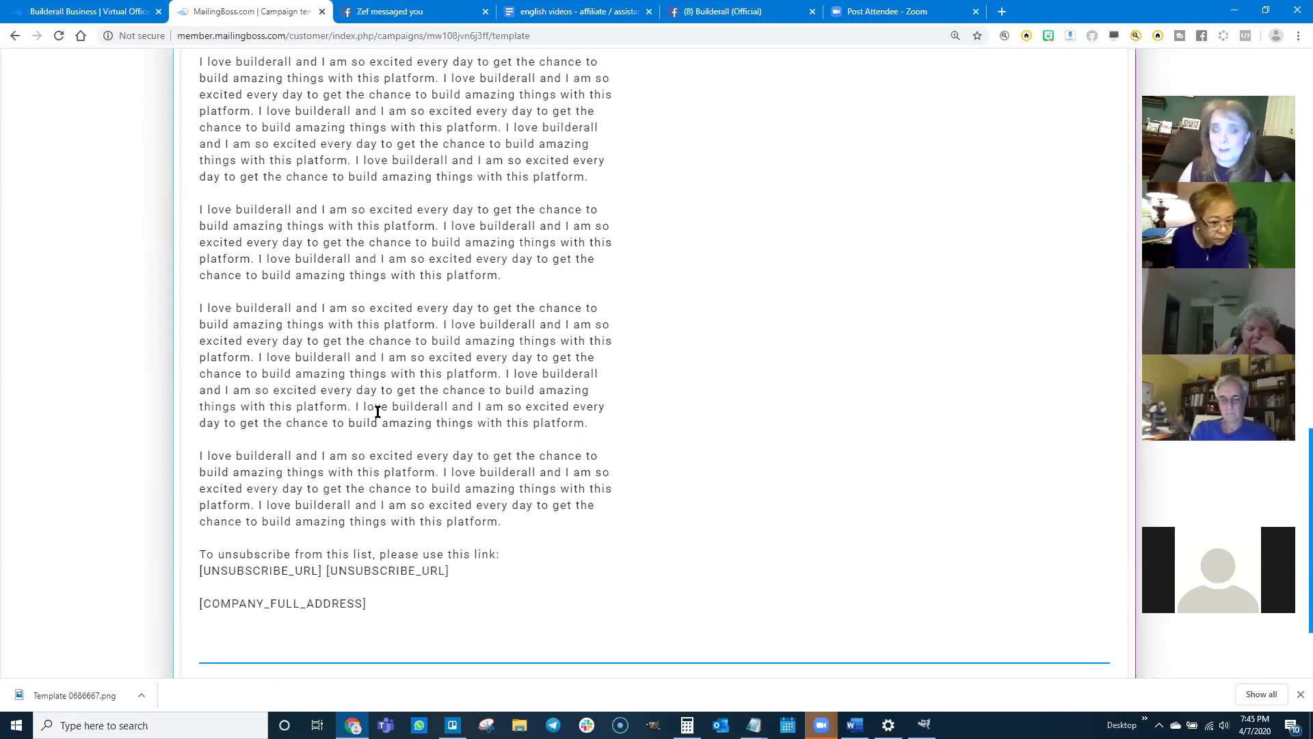
scroll(322, 220, up, 3)
scroll(278, 367, down, 3)
scroll(285, 463, down, 2)
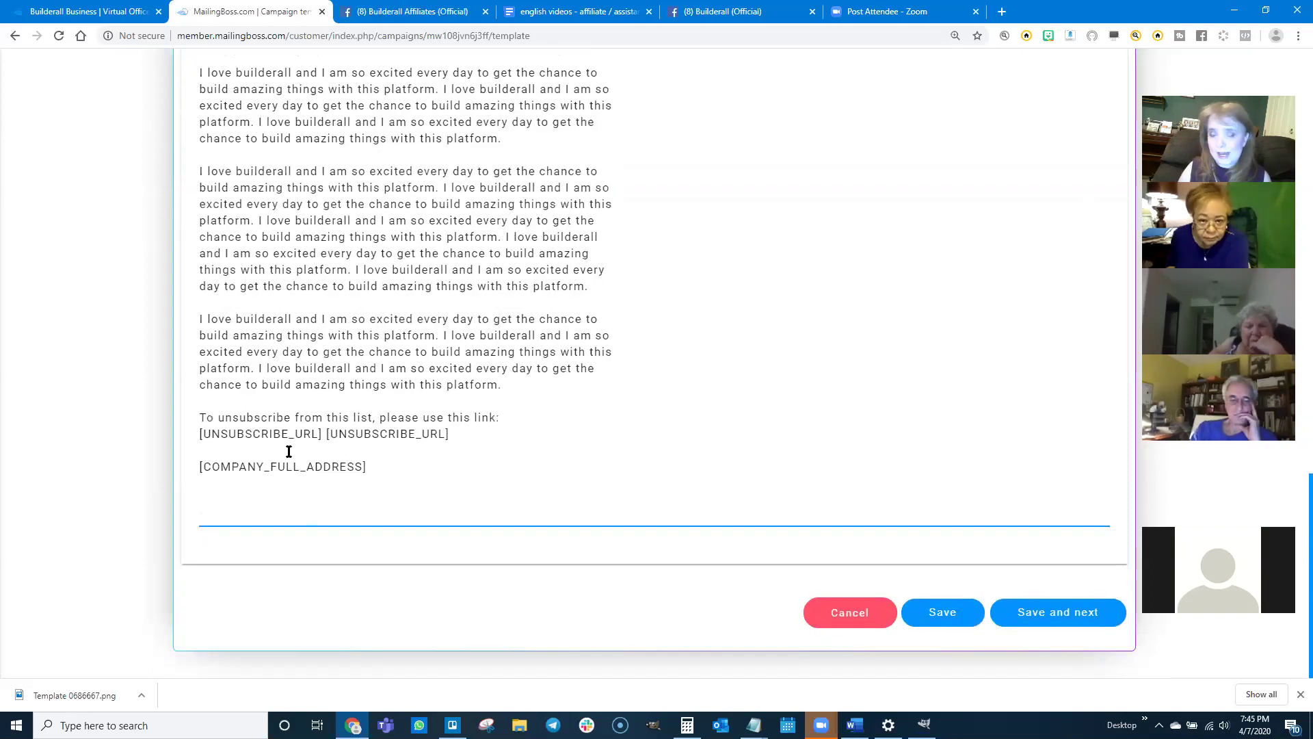
scroll(340, 301, up, 12)
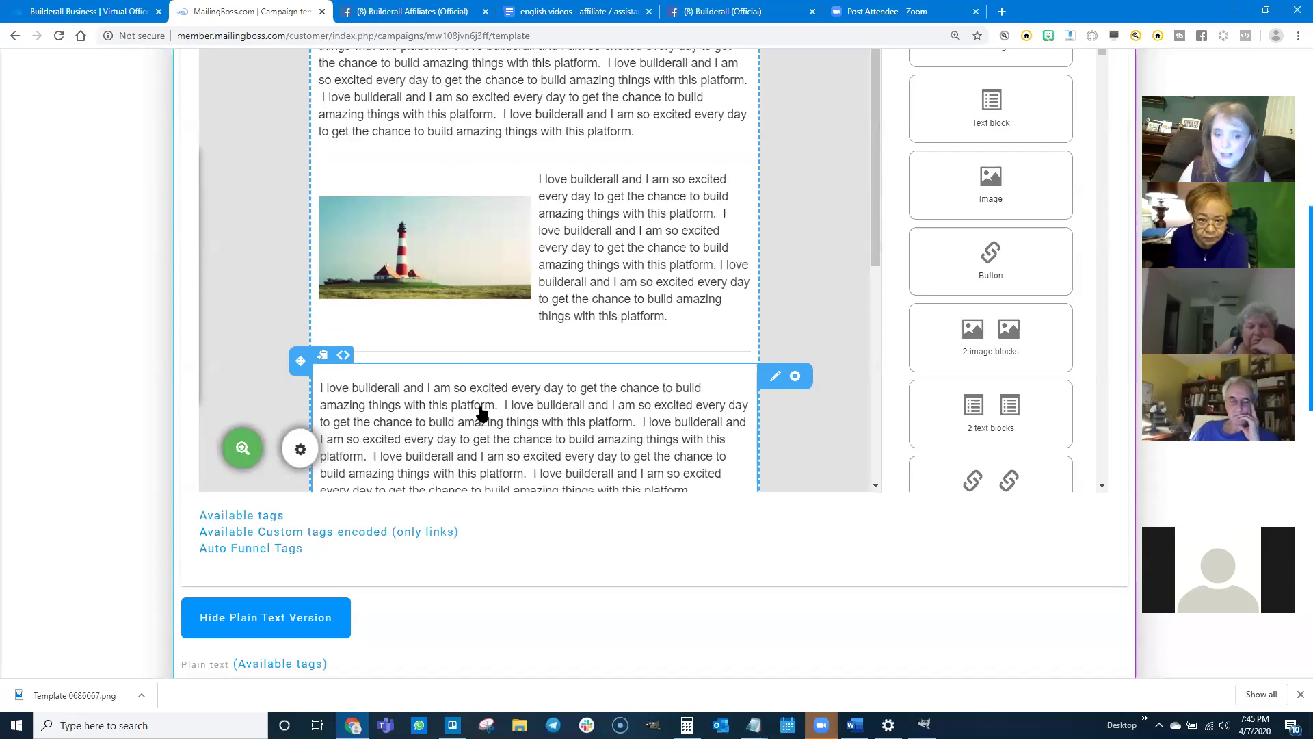
scroll(68, 519, down, 4)
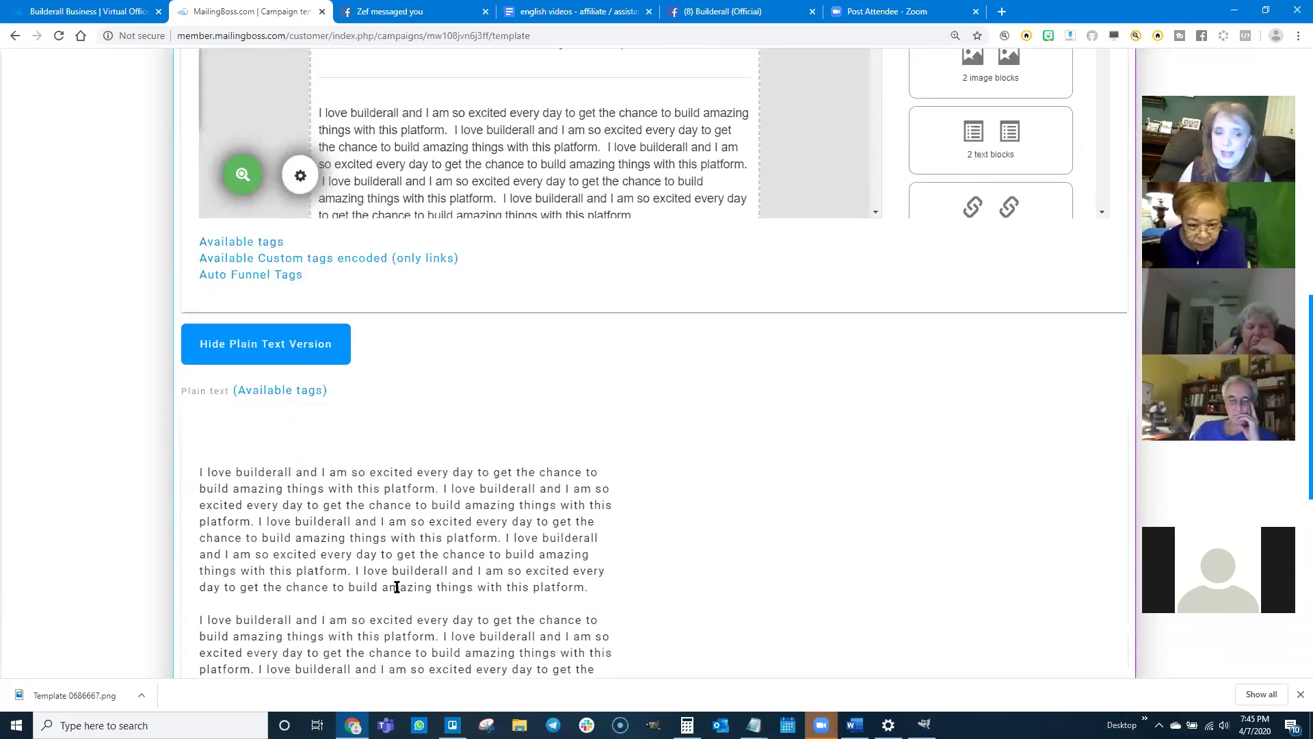
click(264, 344)
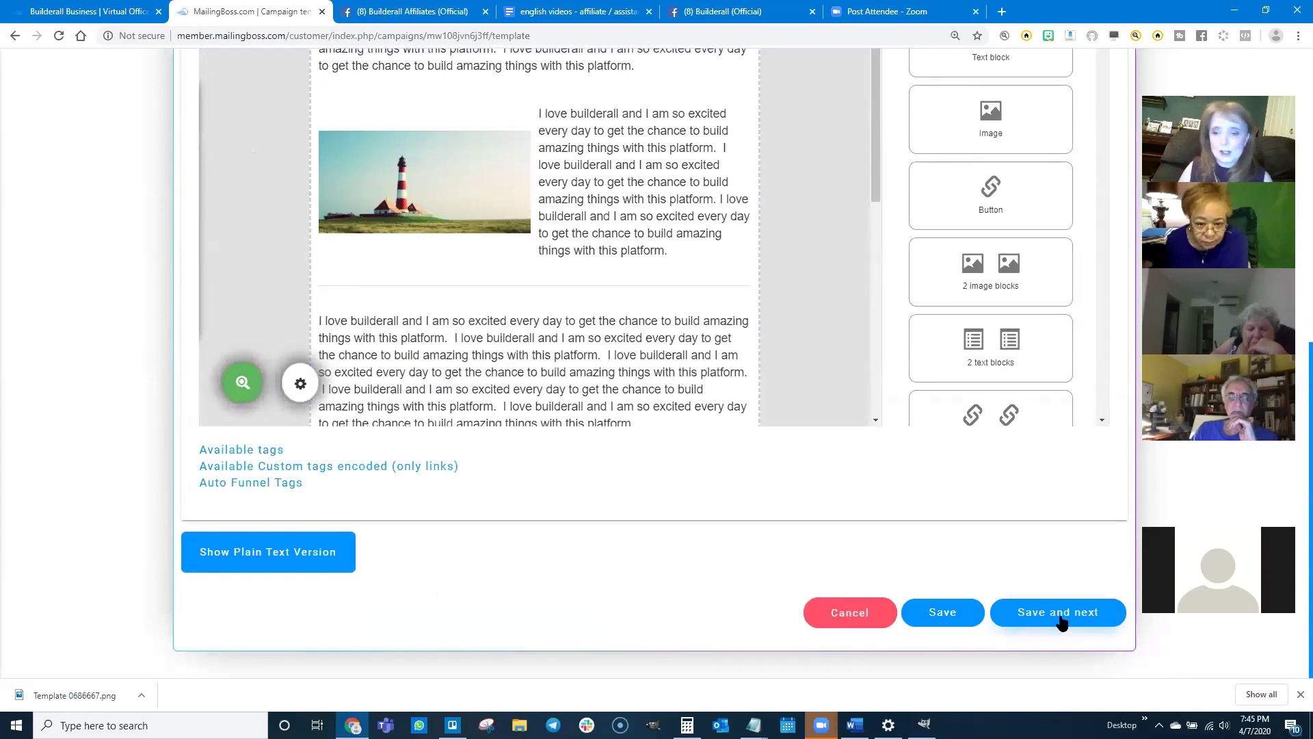
- Save the template, set the campaign subject to the sender's first name followed by "'s Subject", and continue to the confirmation stage
click(1032, 612)
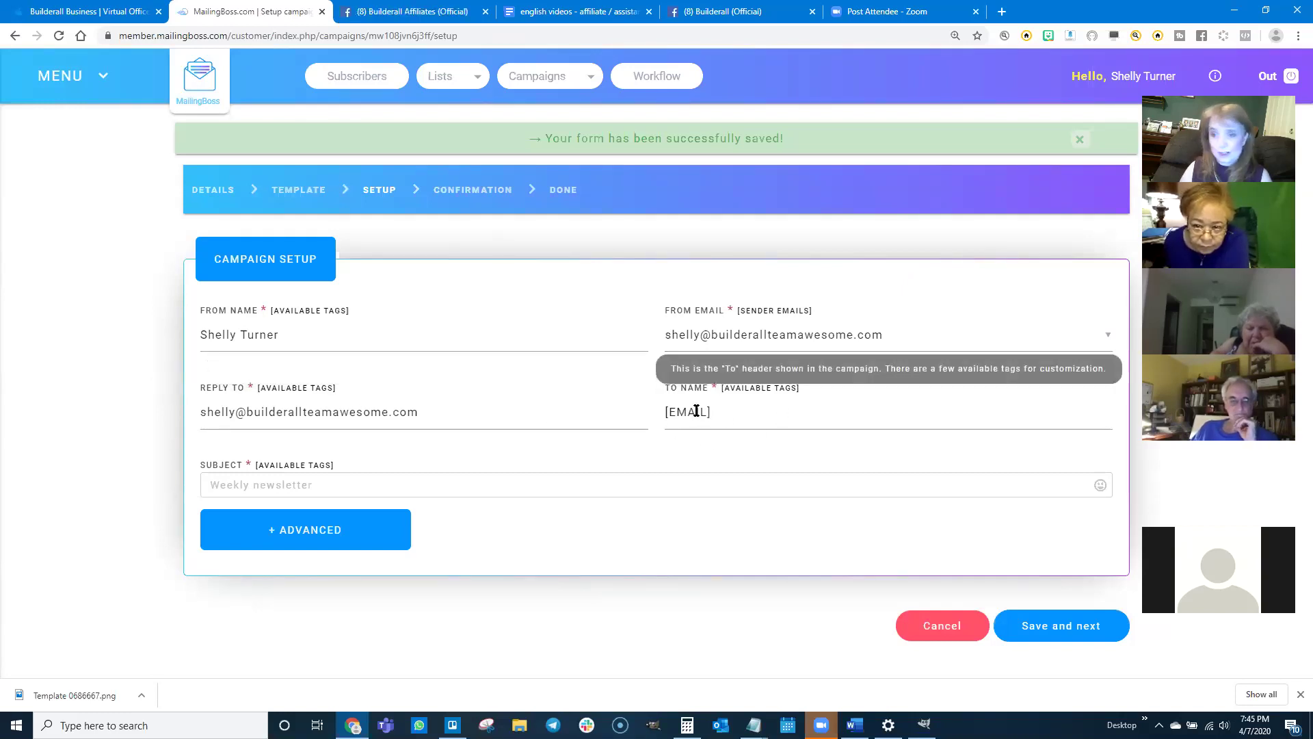
click(236, 482)
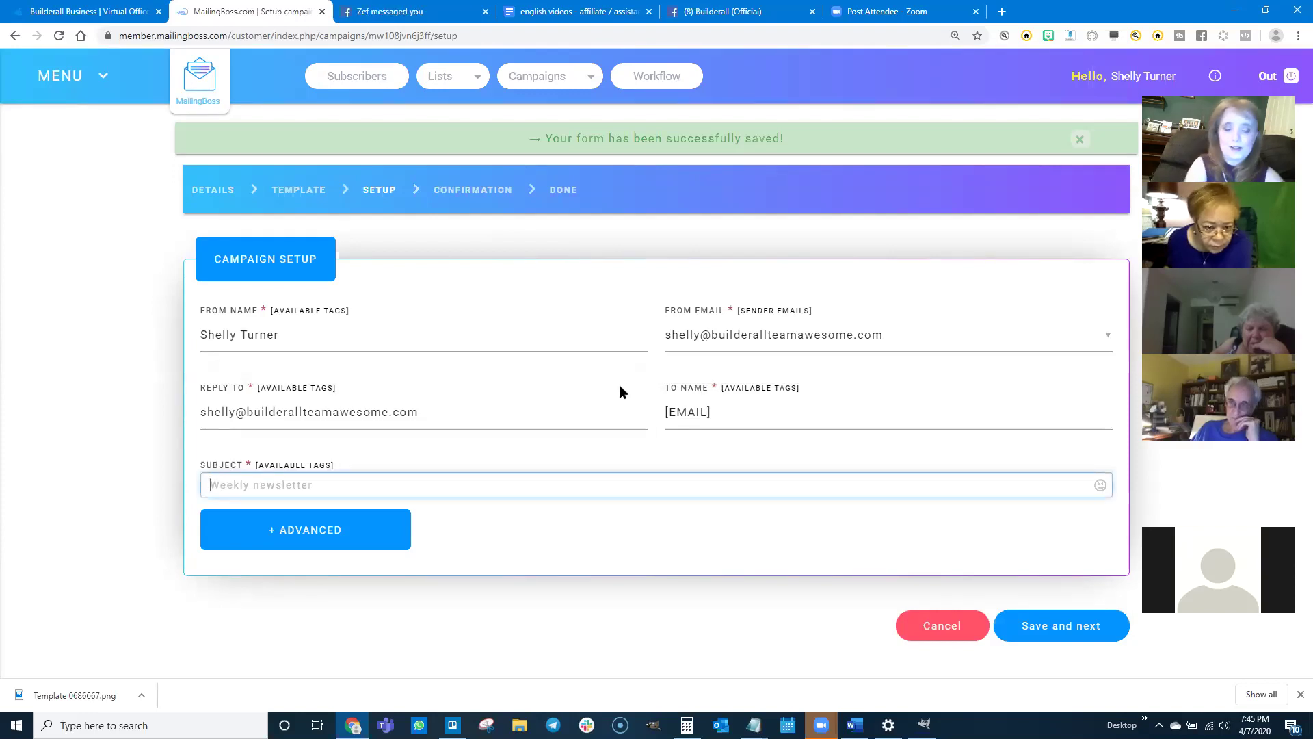
text(Shelly's Subject)
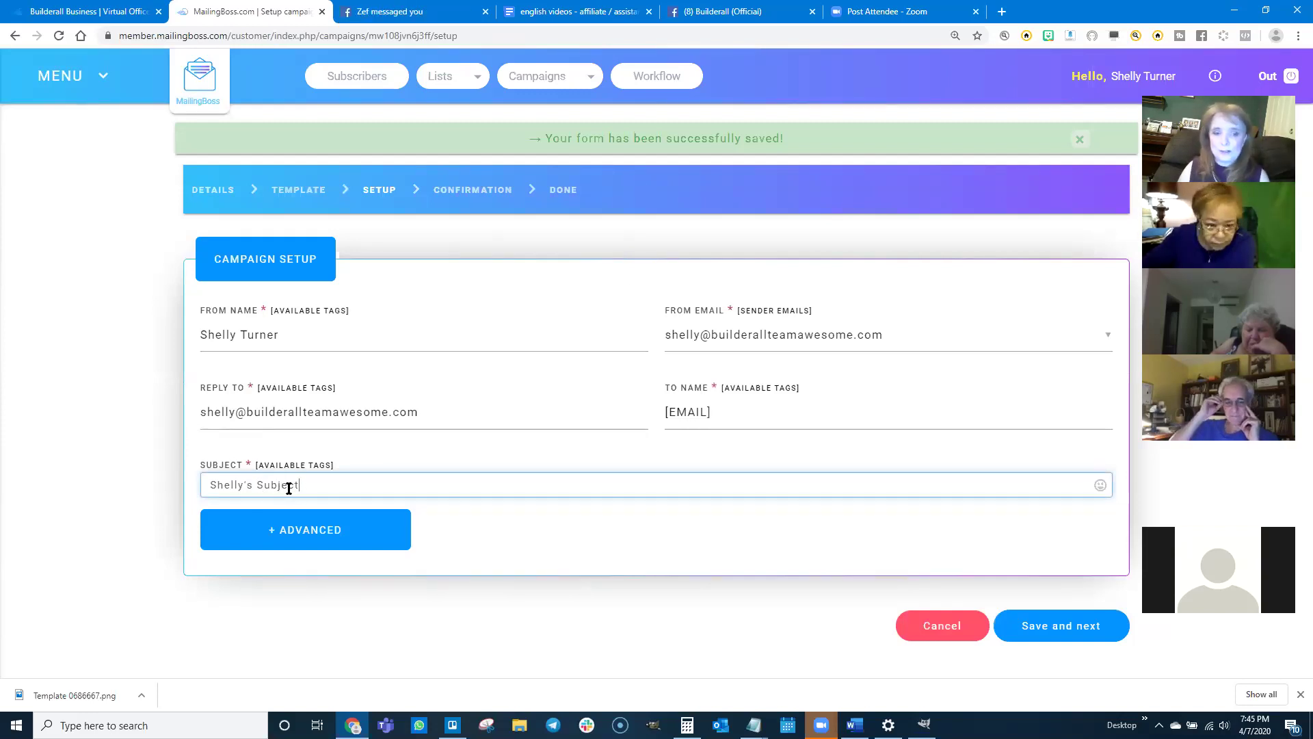
click(1035, 628)
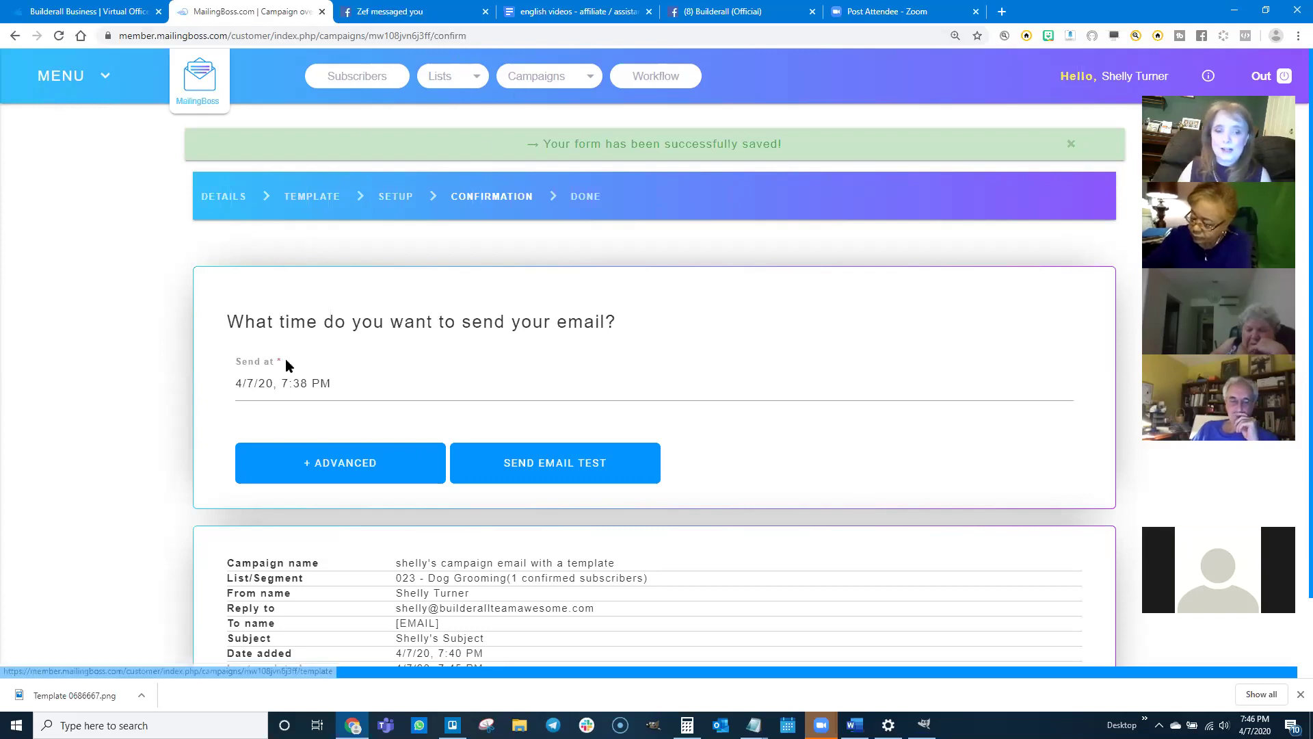
- Schedule the campaign email for 4/10/20 at 2:00 PM, and save and activate the campaign
click(288, 381)
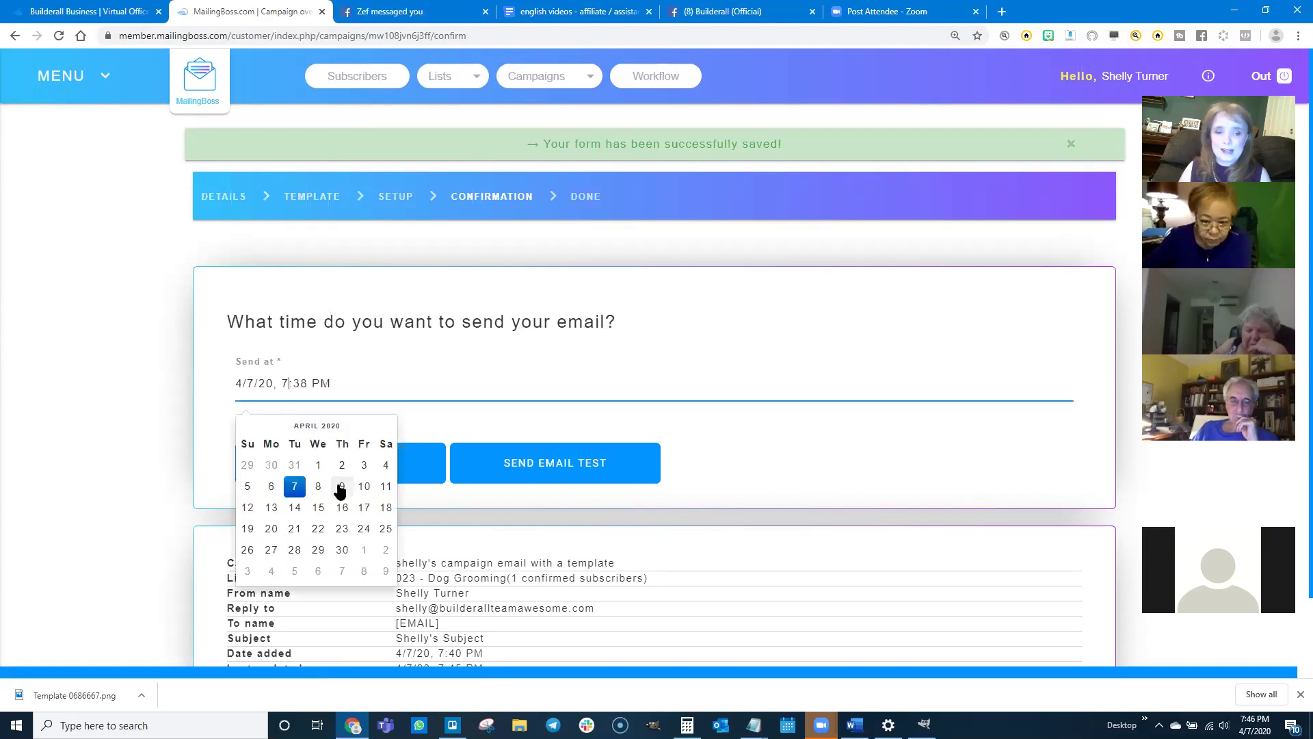
click(363, 486)
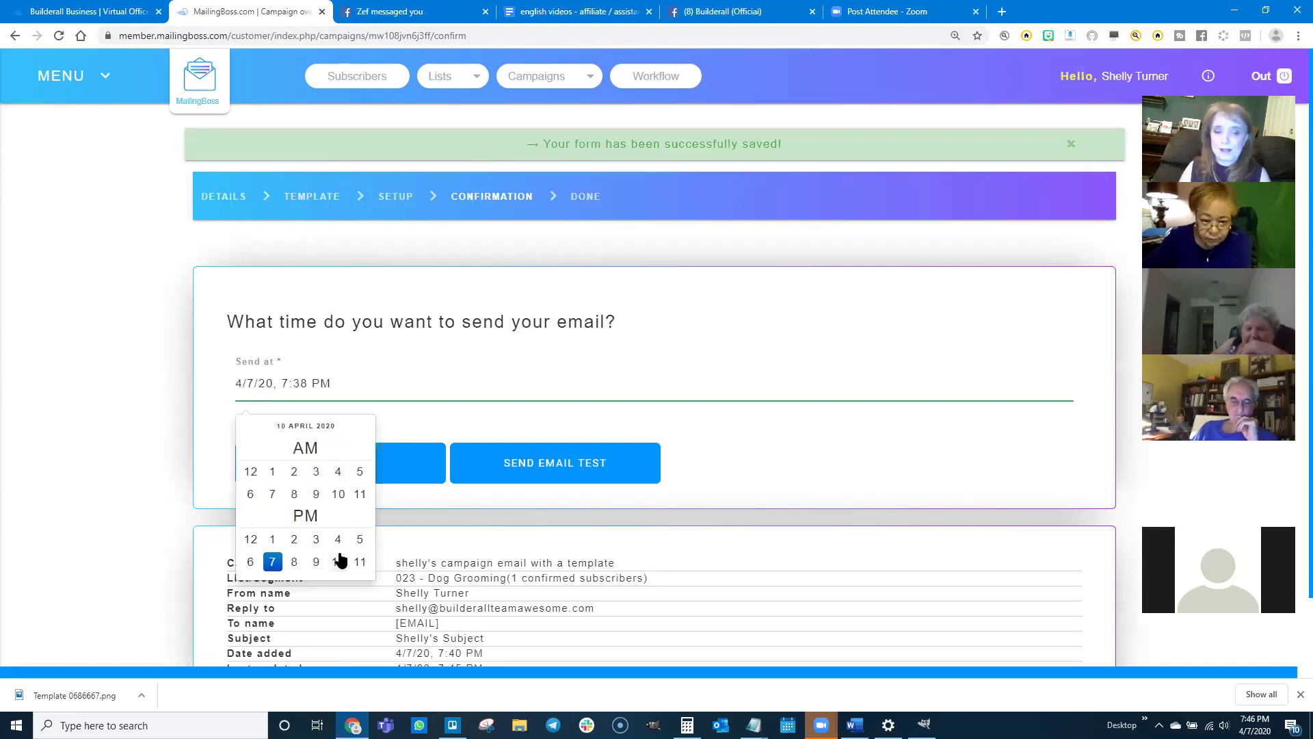
click(294, 539)
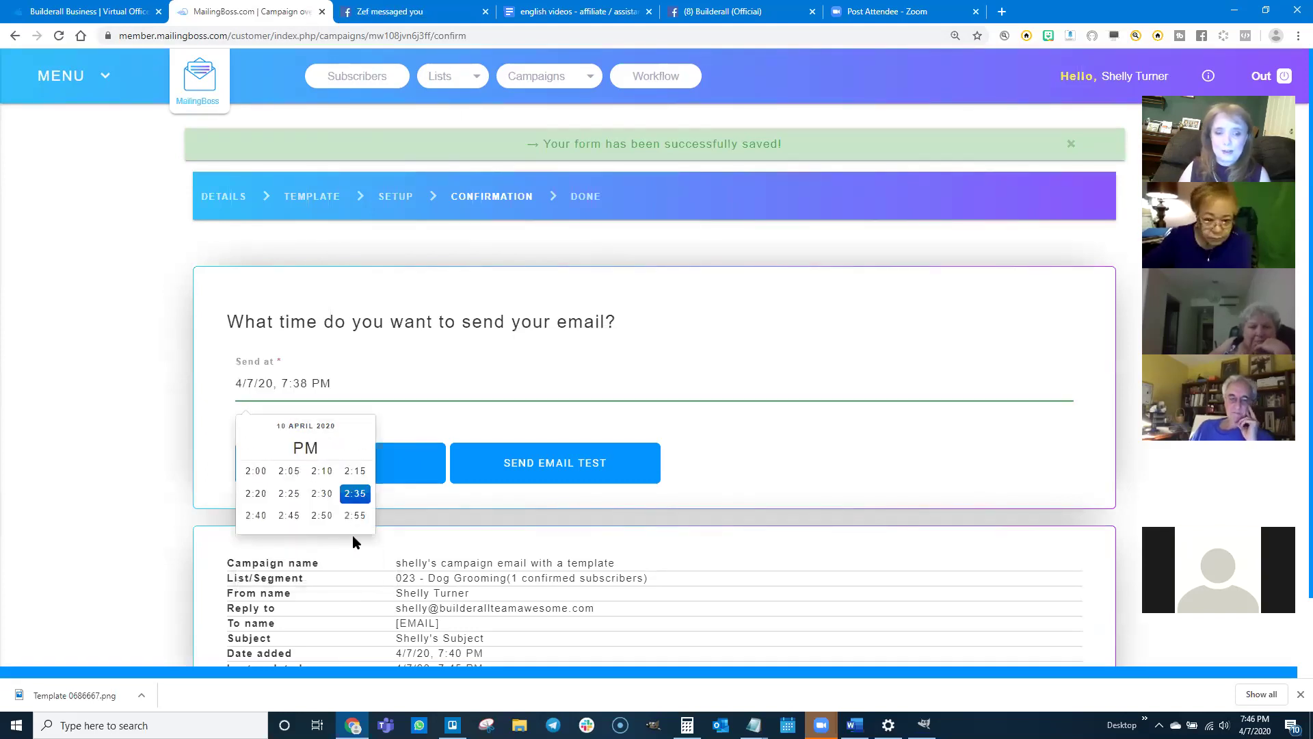
click(255, 470)
click(443, 388)
click(439, 416)
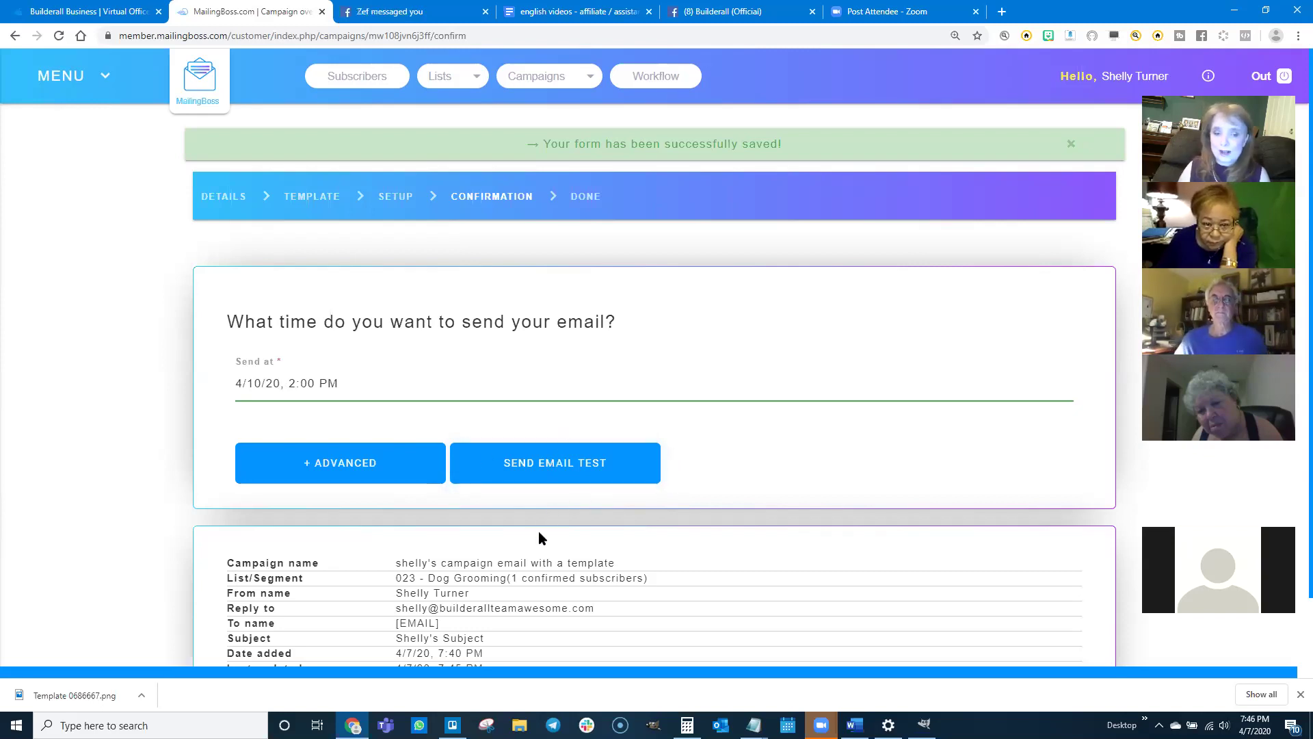
scroll(542, 538, down, 1)
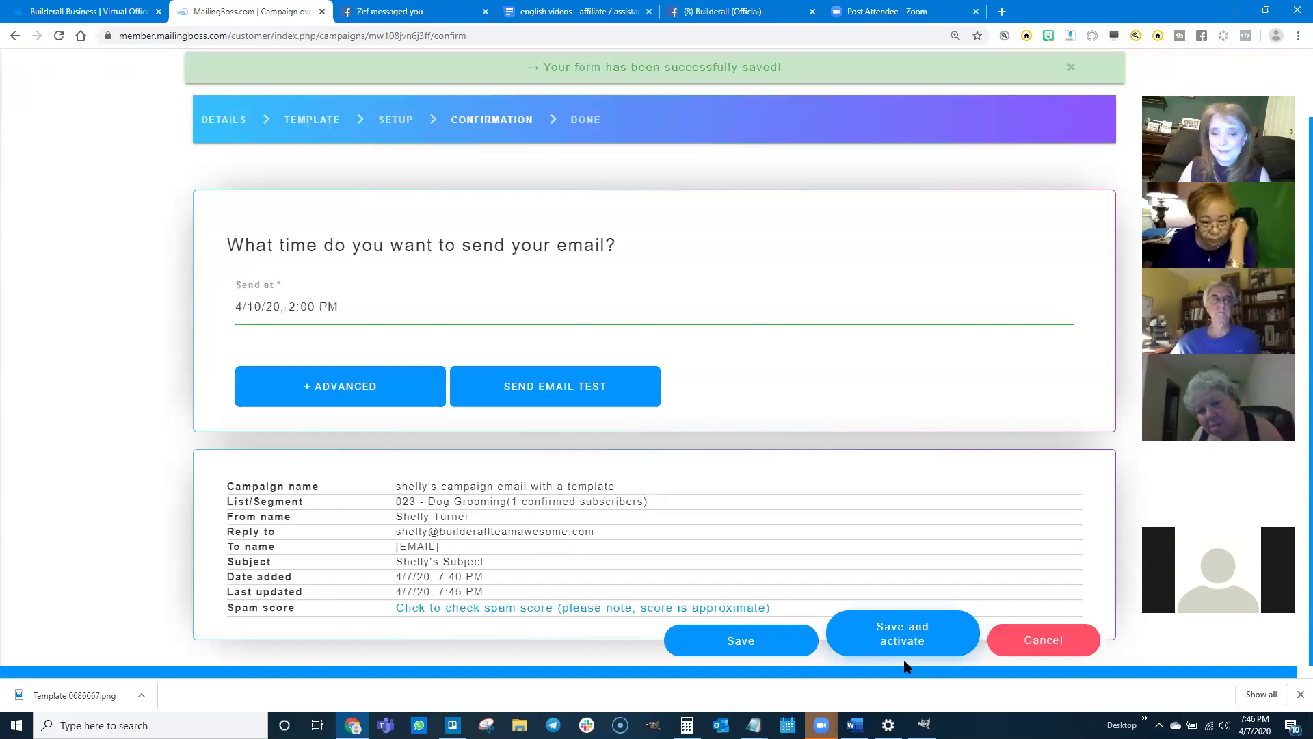
click(920, 638)
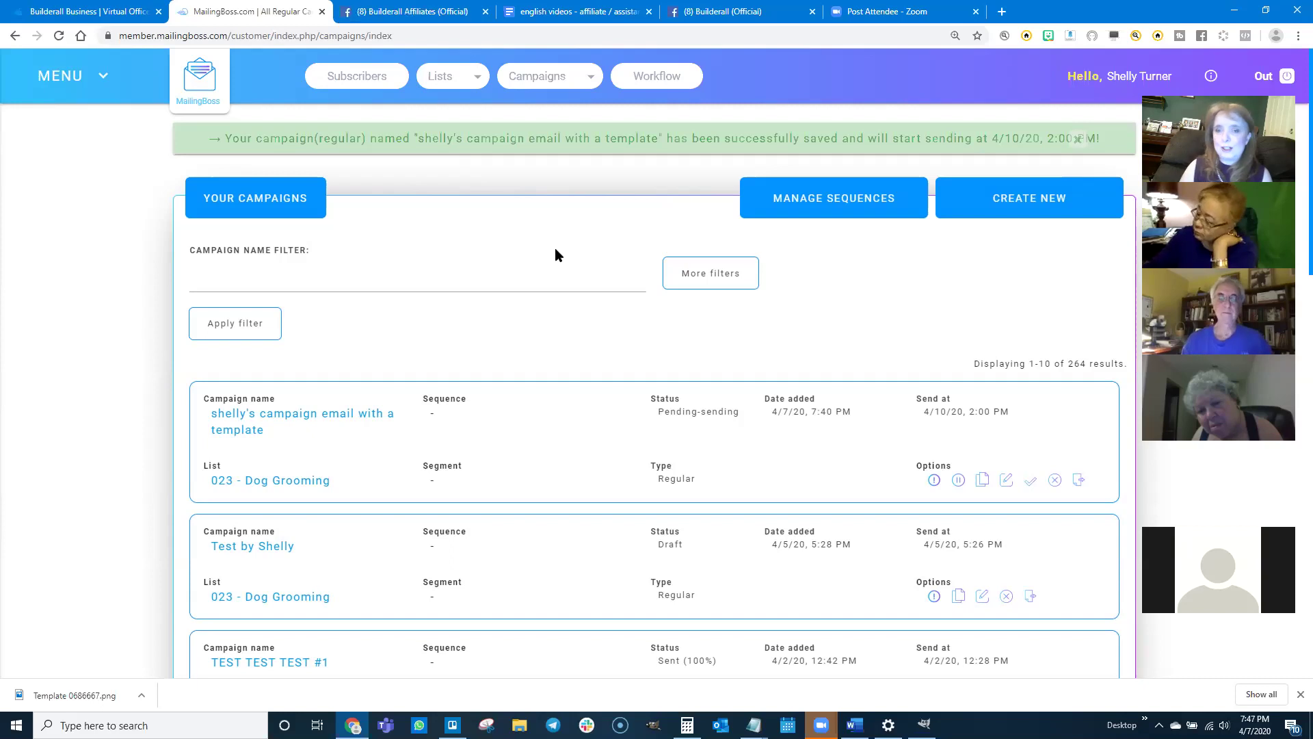
- Open the workflow builder and name the workflow with the account owner's first name followed by "'s New Workflow"
click(658, 89)
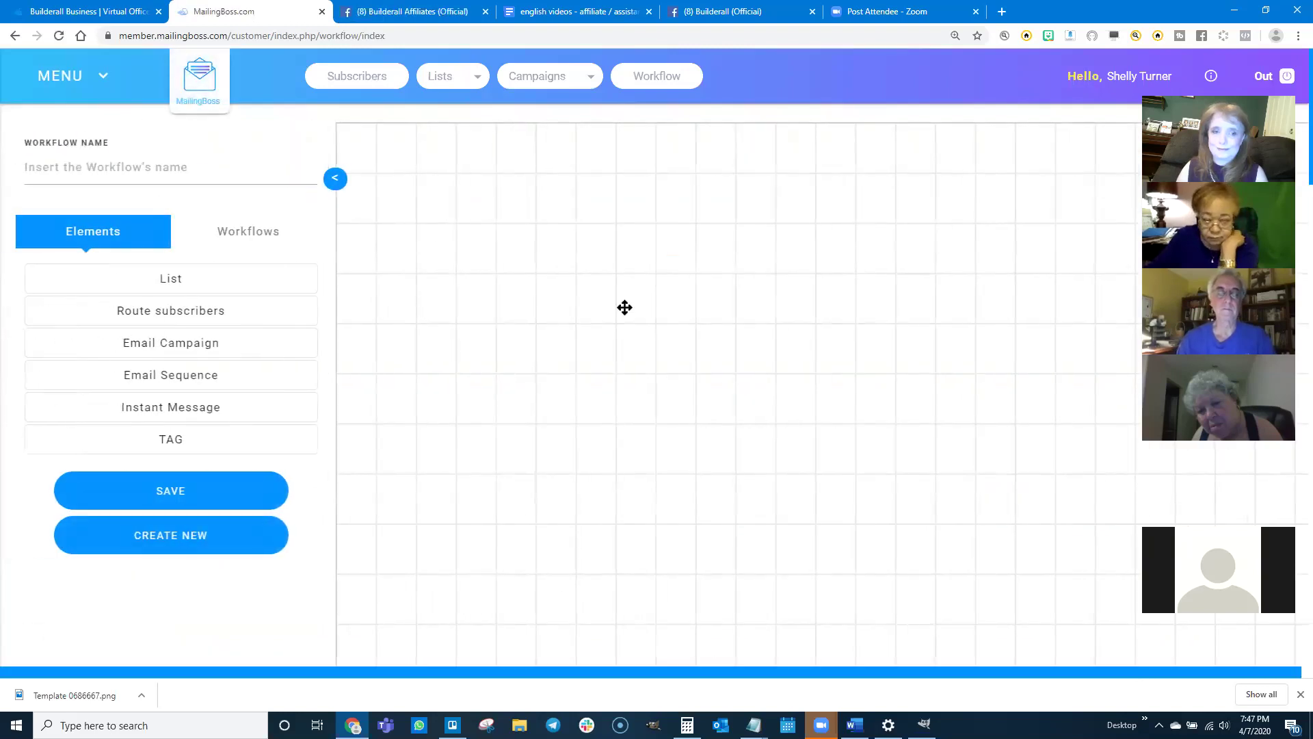
click(180, 169)
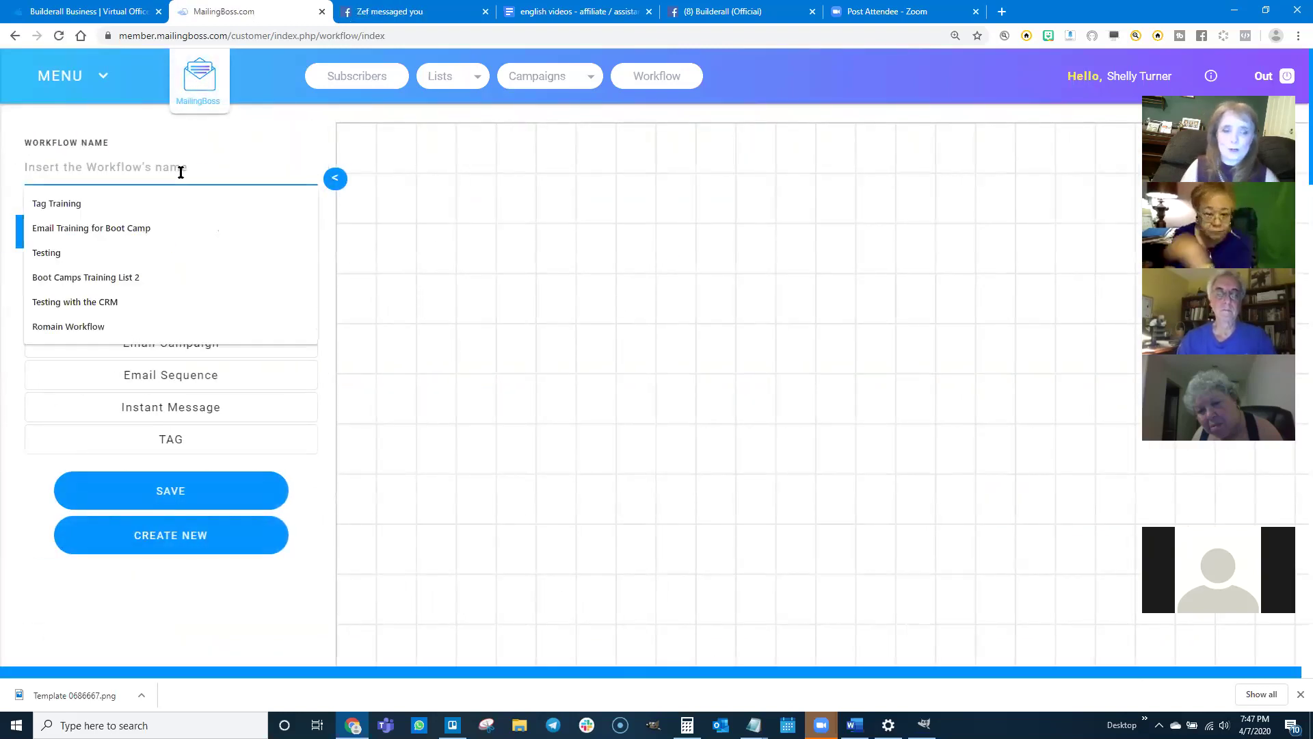
text(Shelly')
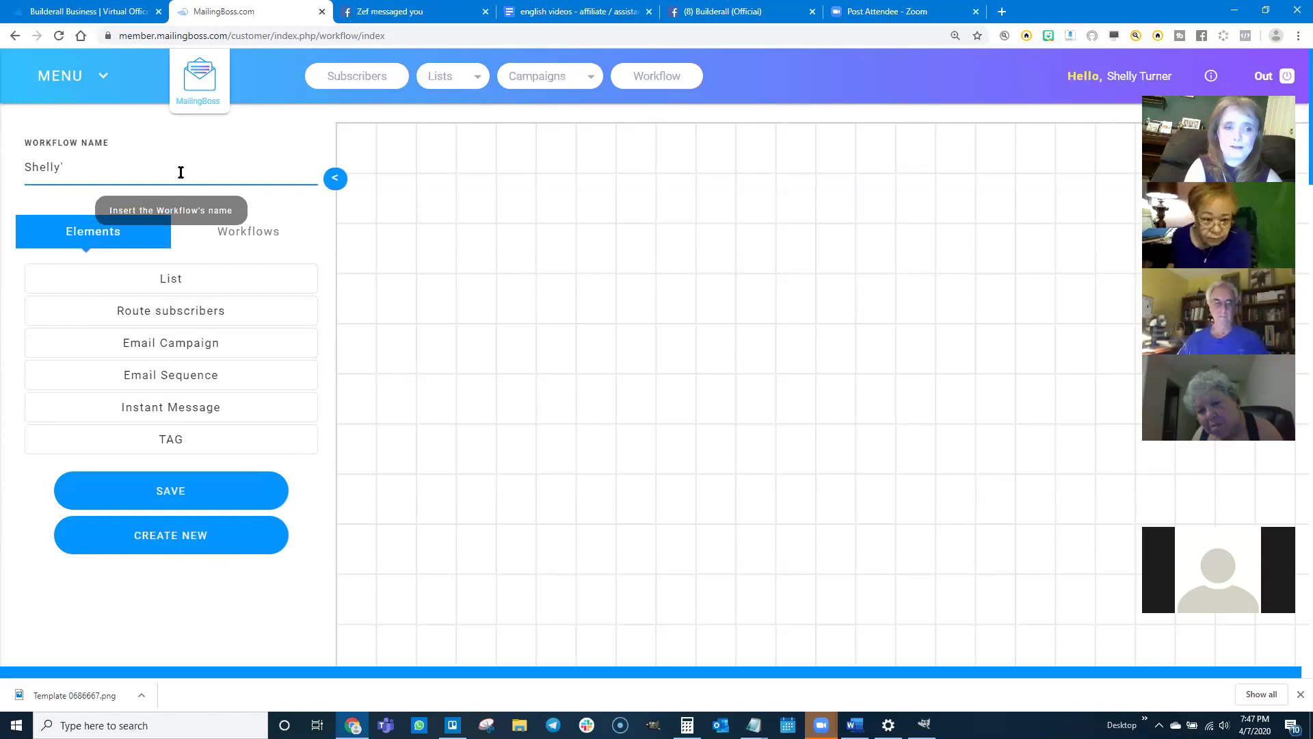
text(s New Workflow)
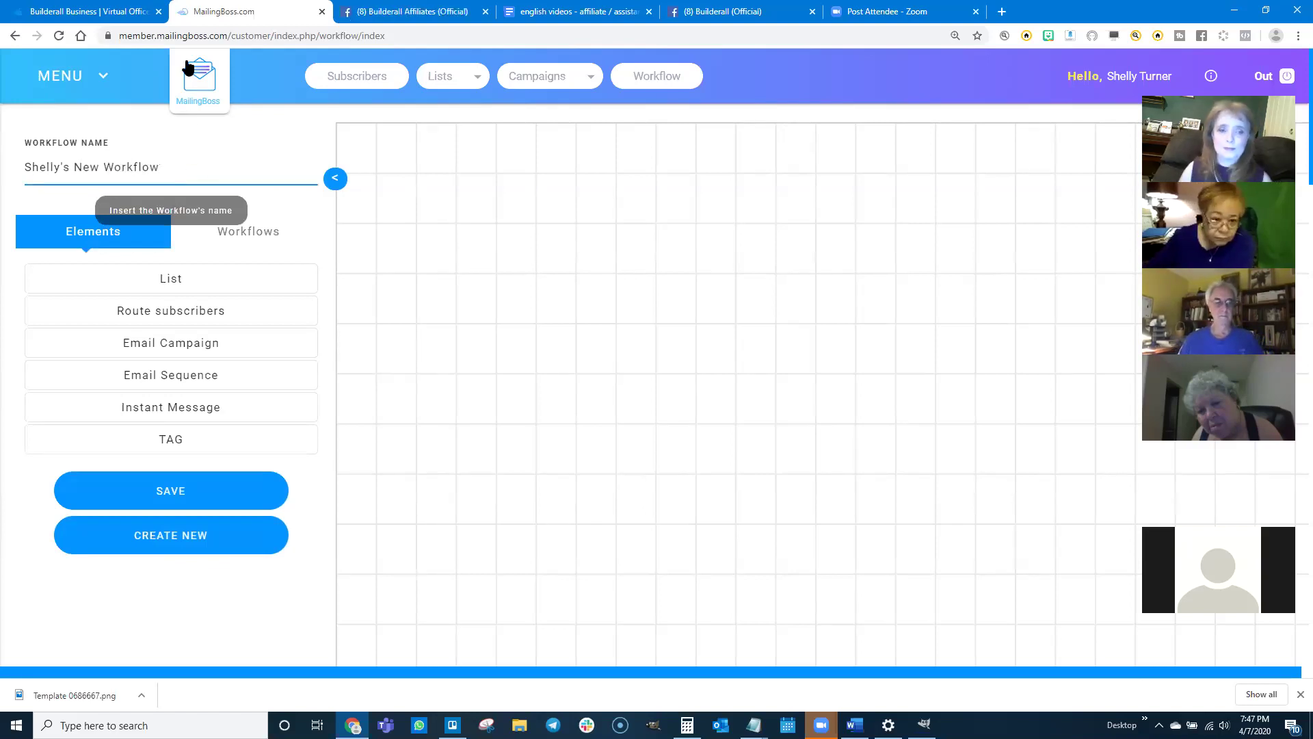
- Add a List element to the workflow canvas and assign the 023 - Dog Grooming list to it
click(168, 281)
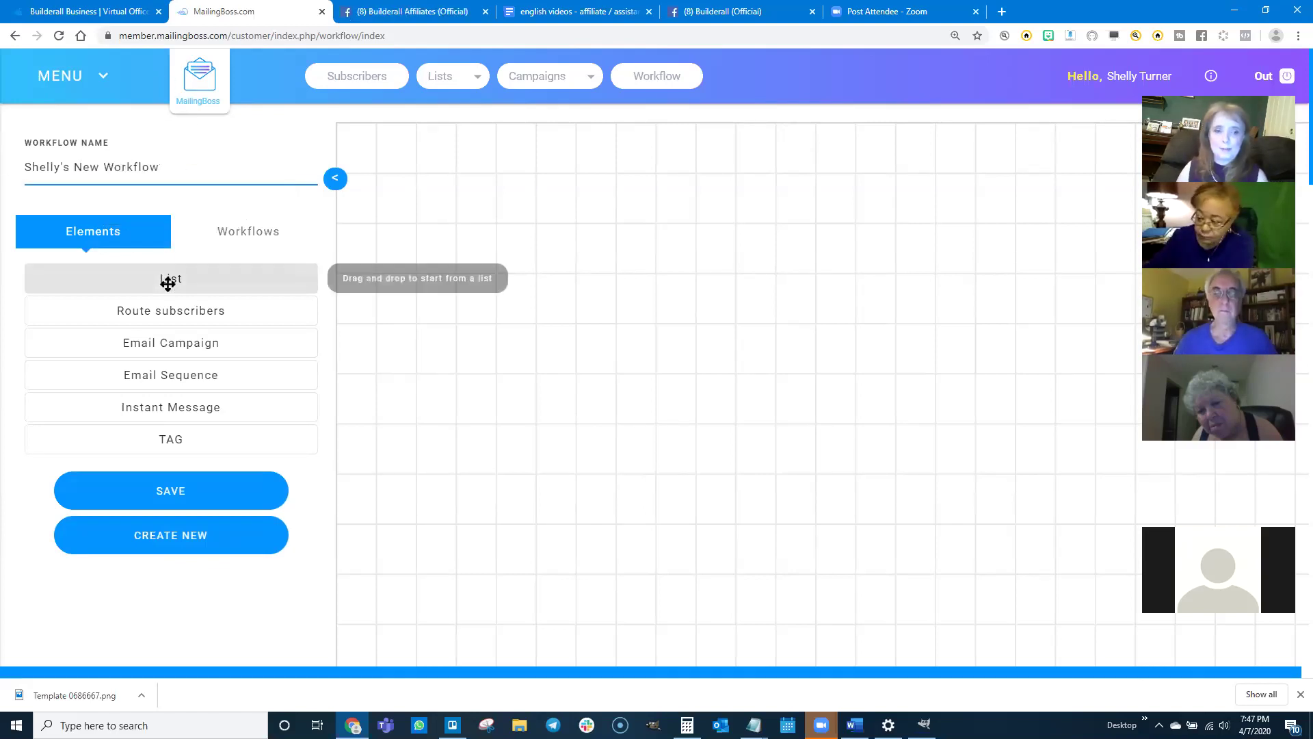
drag(166, 279, 624, 231)
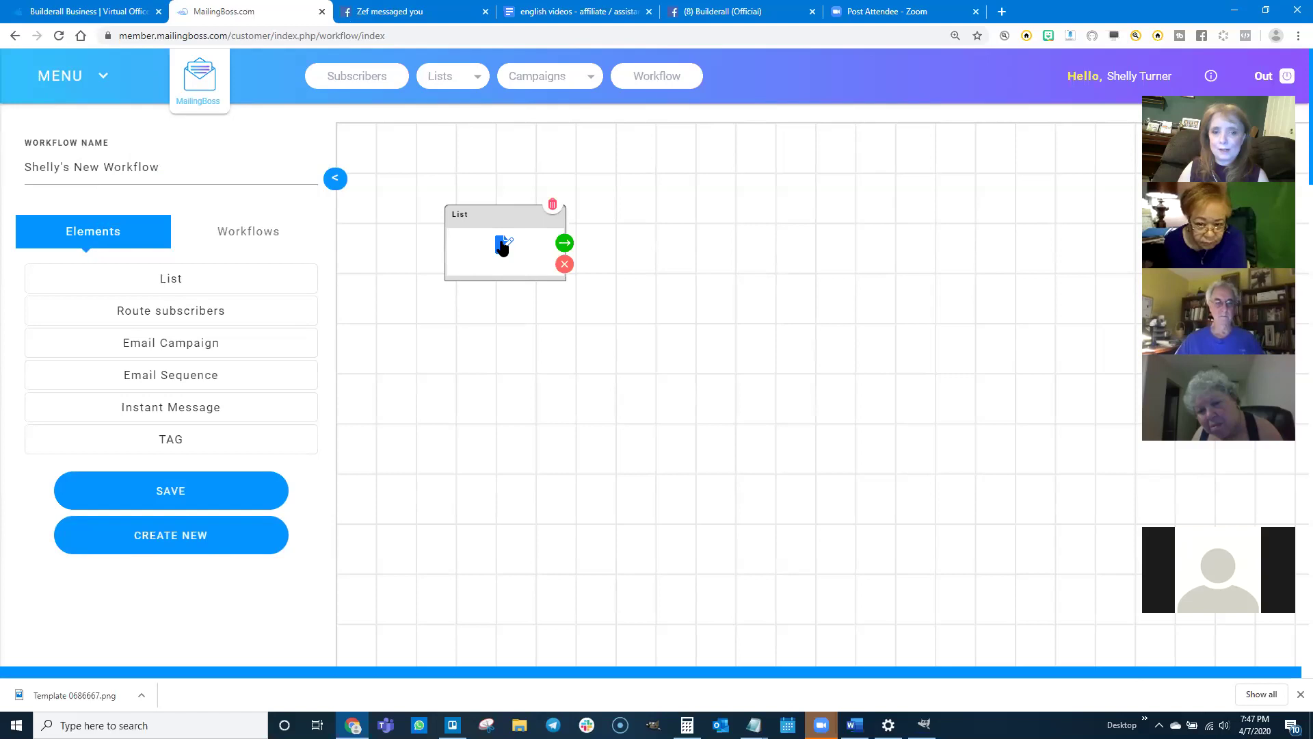
click(503, 245)
click(479, 199)
click(429, 390)
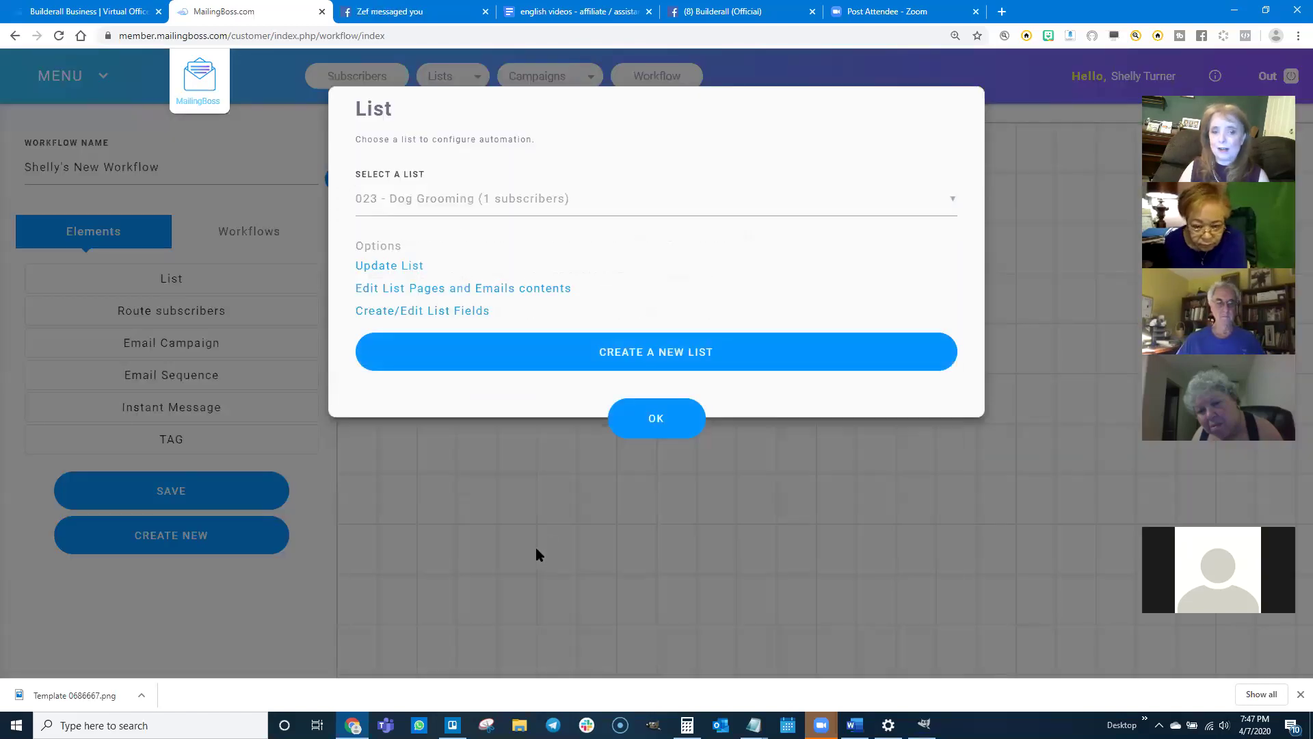
click(667, 421)
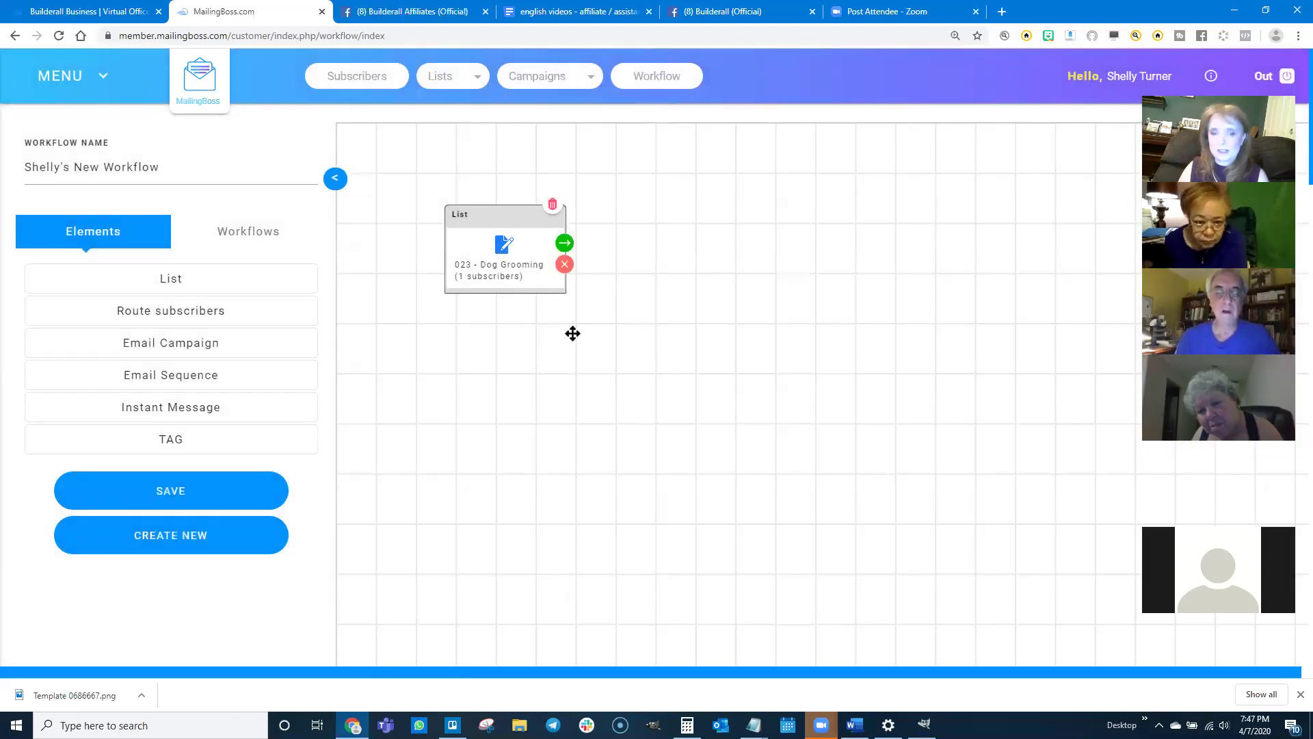
- Attach a new email sequence to the Dog Grooming list, named with the account owner's first name followed by "'s New Email Sequence"
click(565, 243)
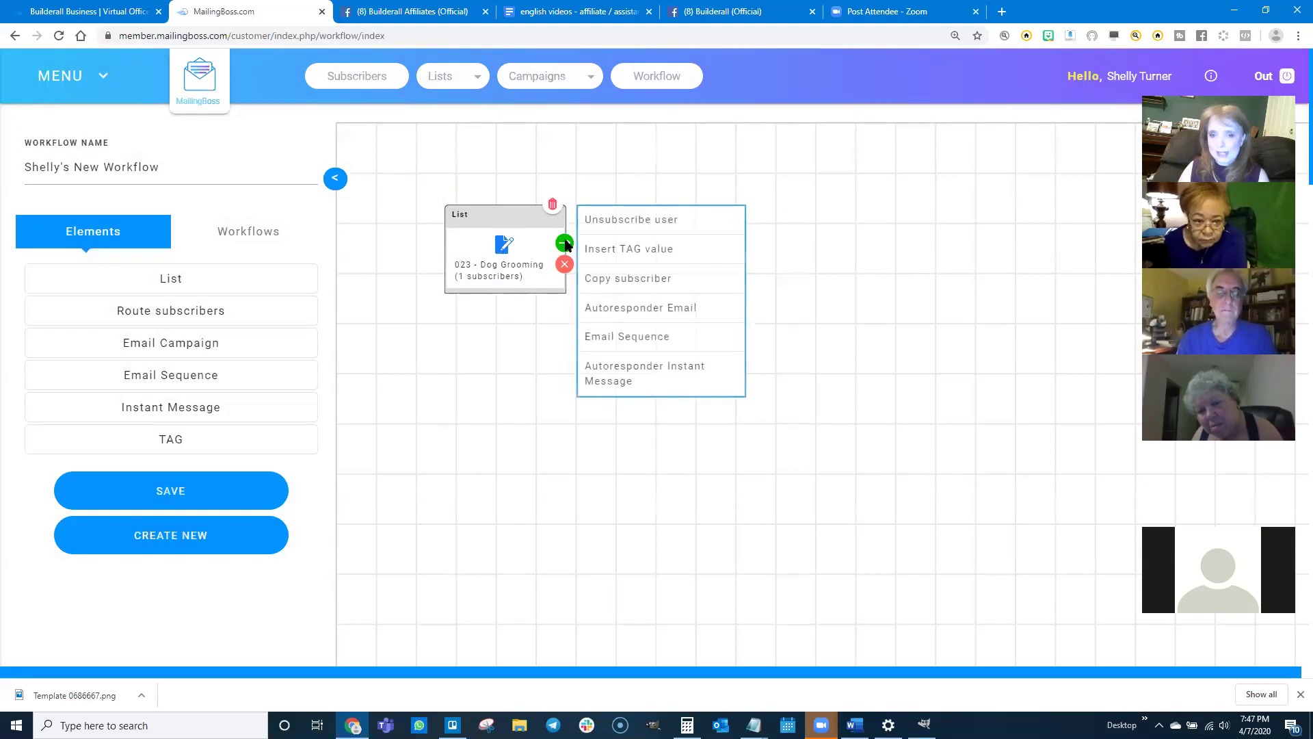
click(631, 336)
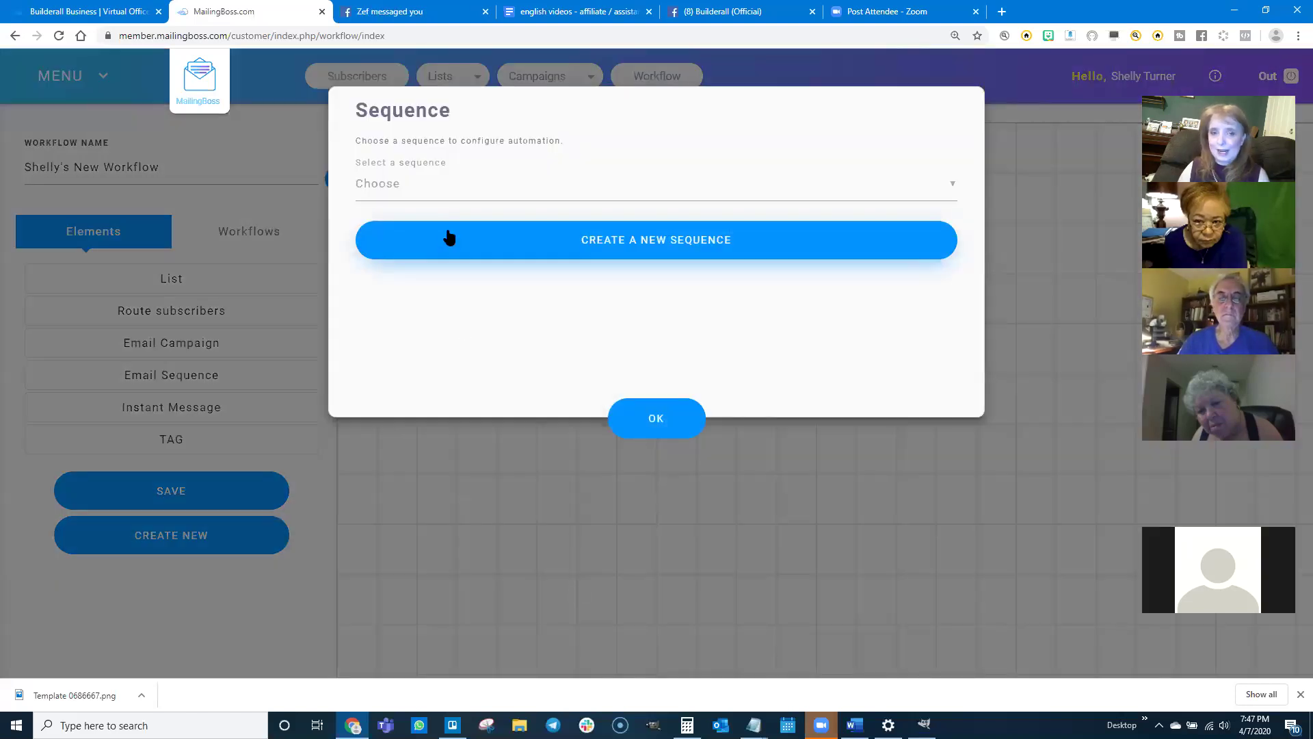
click(644, 248)
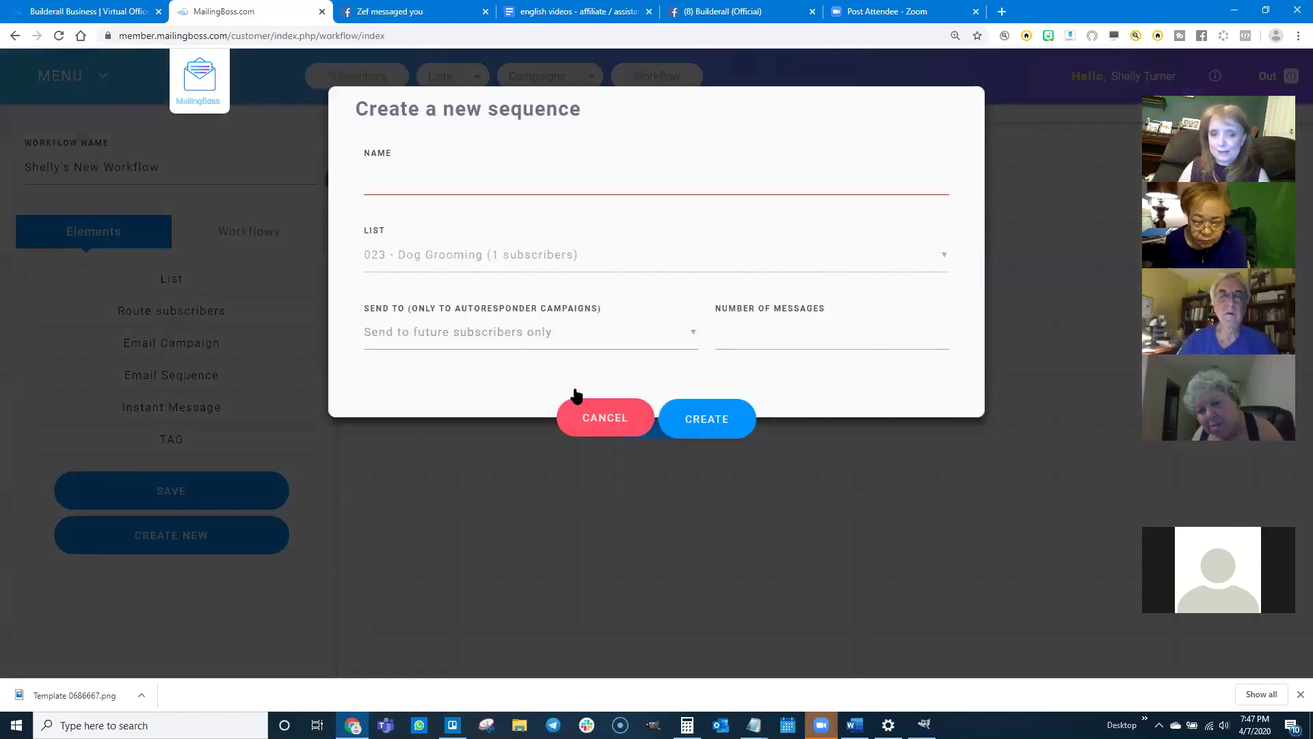
click(408, 182)
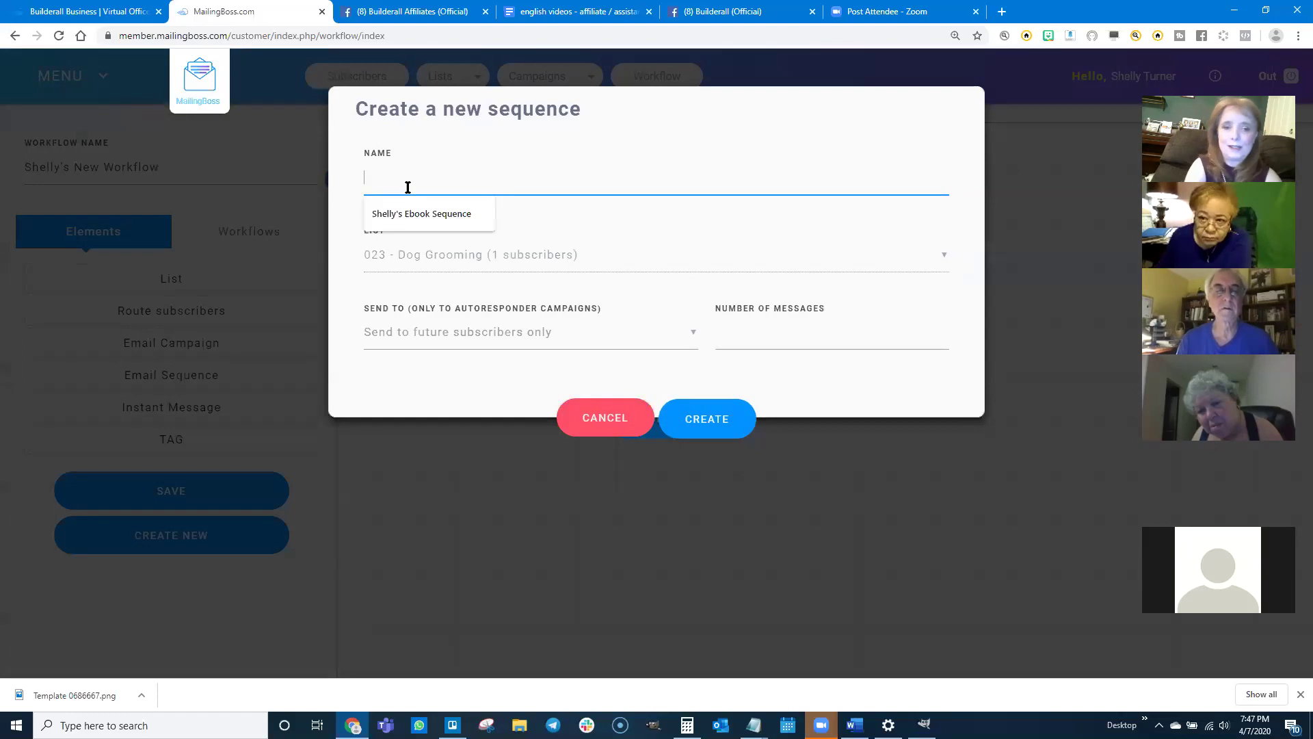
text(Shelly's )
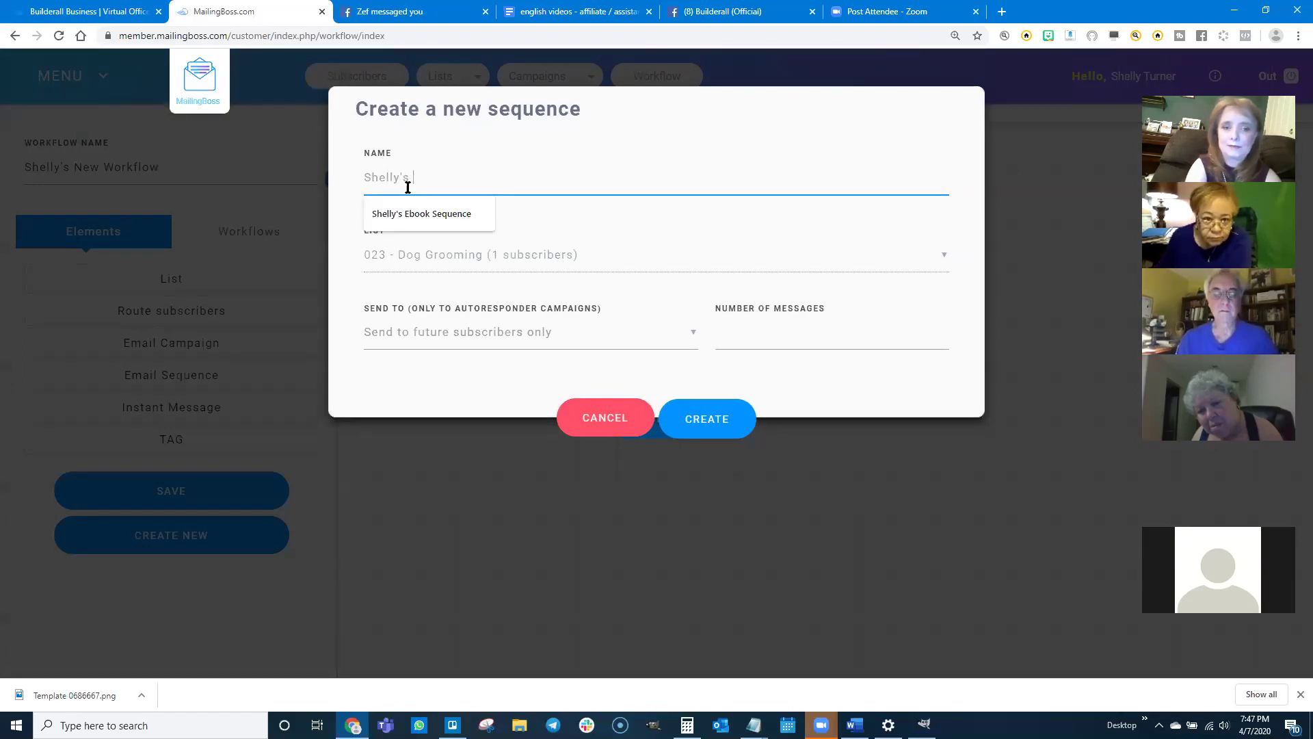
text(New Email S)
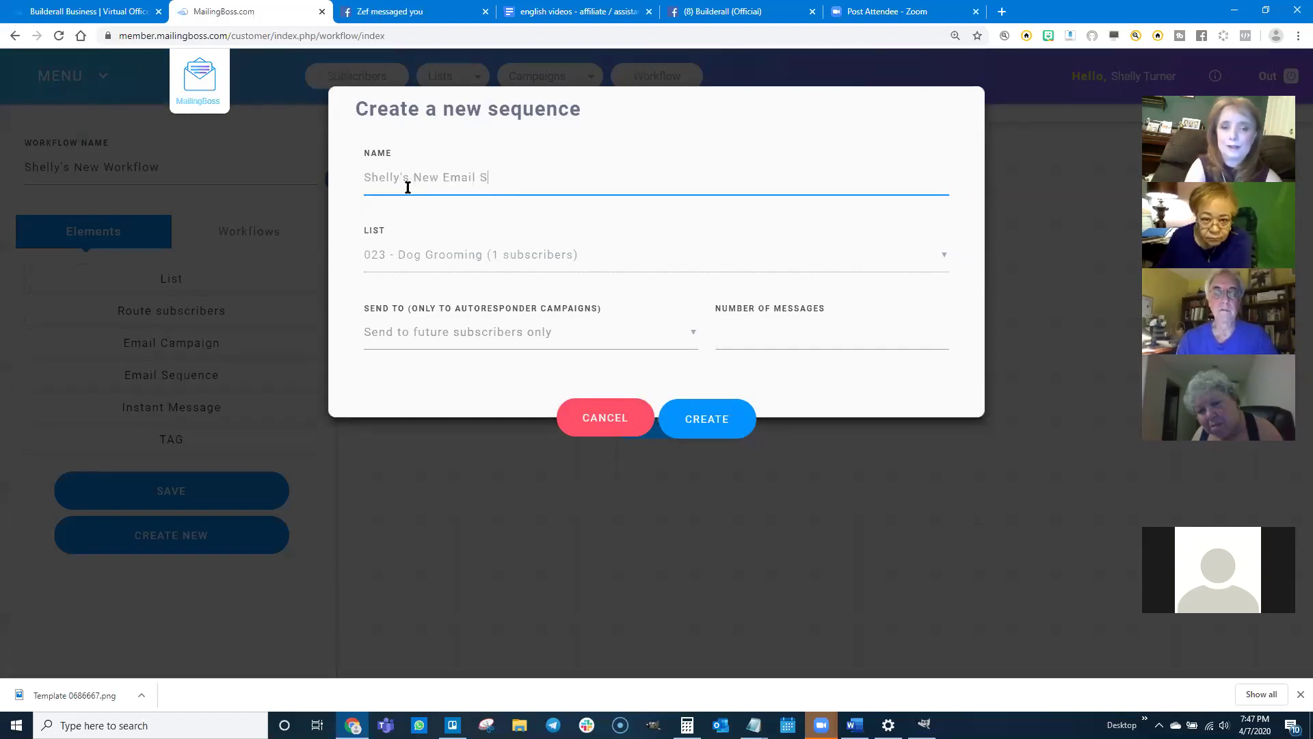
text(equence)
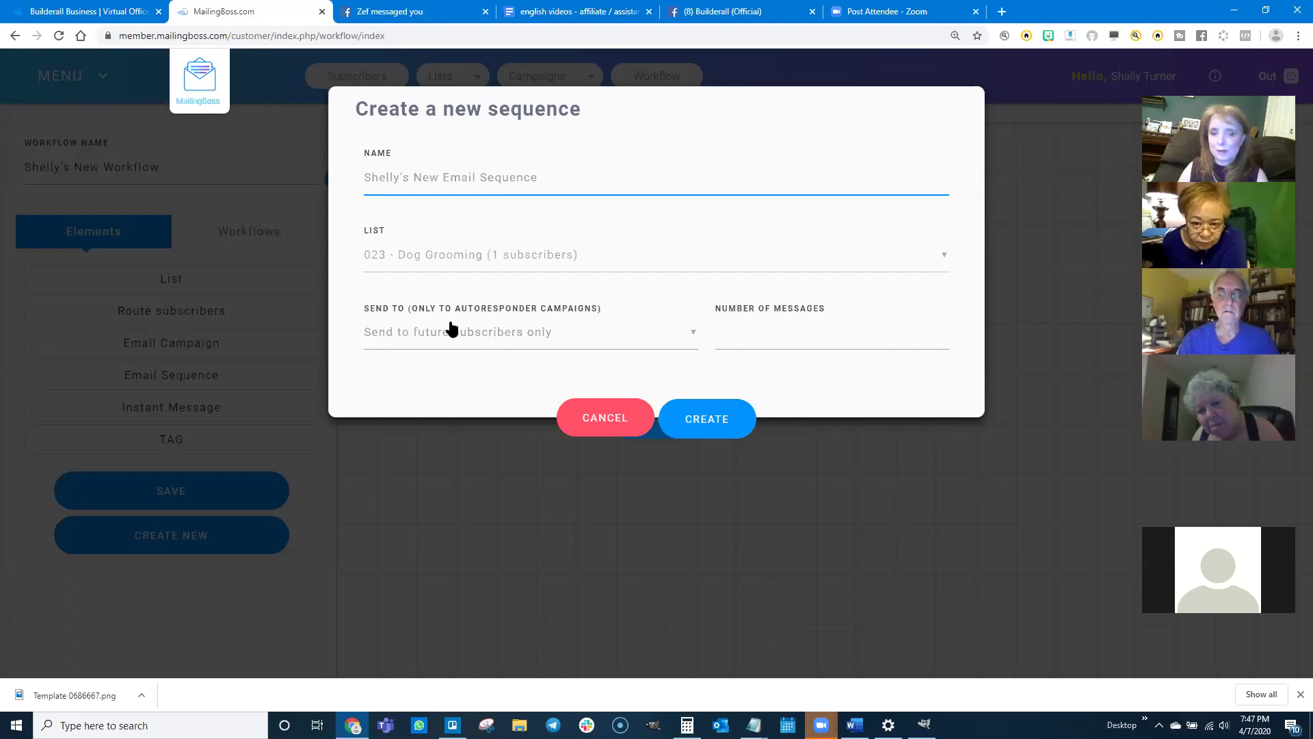
- Set the number of messages to 2, create the sequence, and accept the campaign choice for its second email
click(749, 340)
text(2)
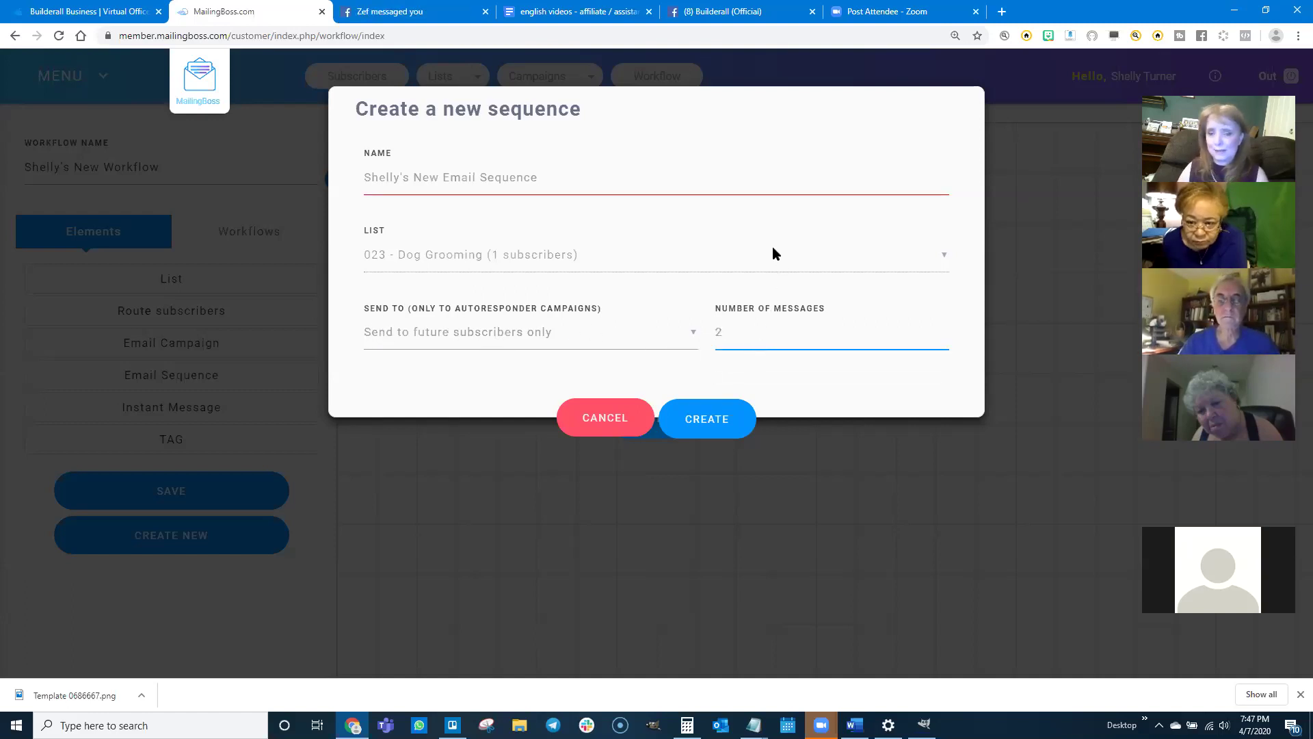
click(717, 418)
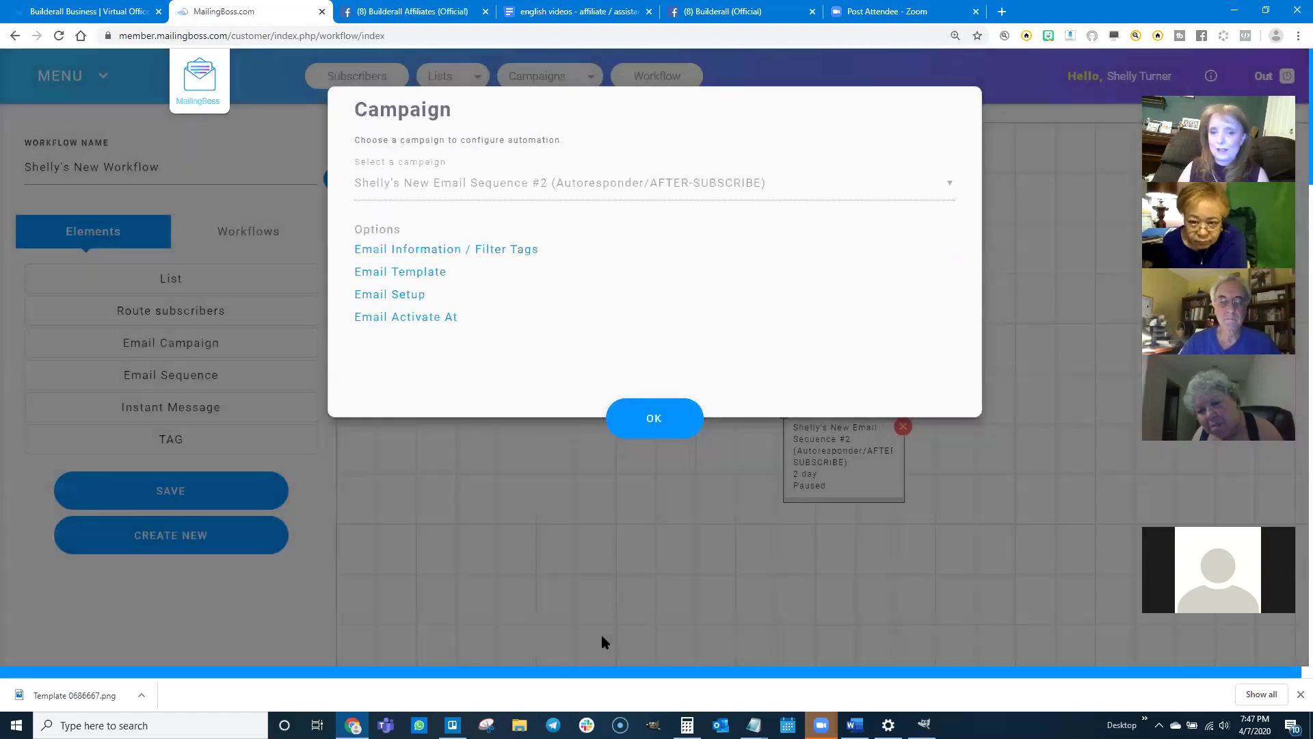
click(655, 423)
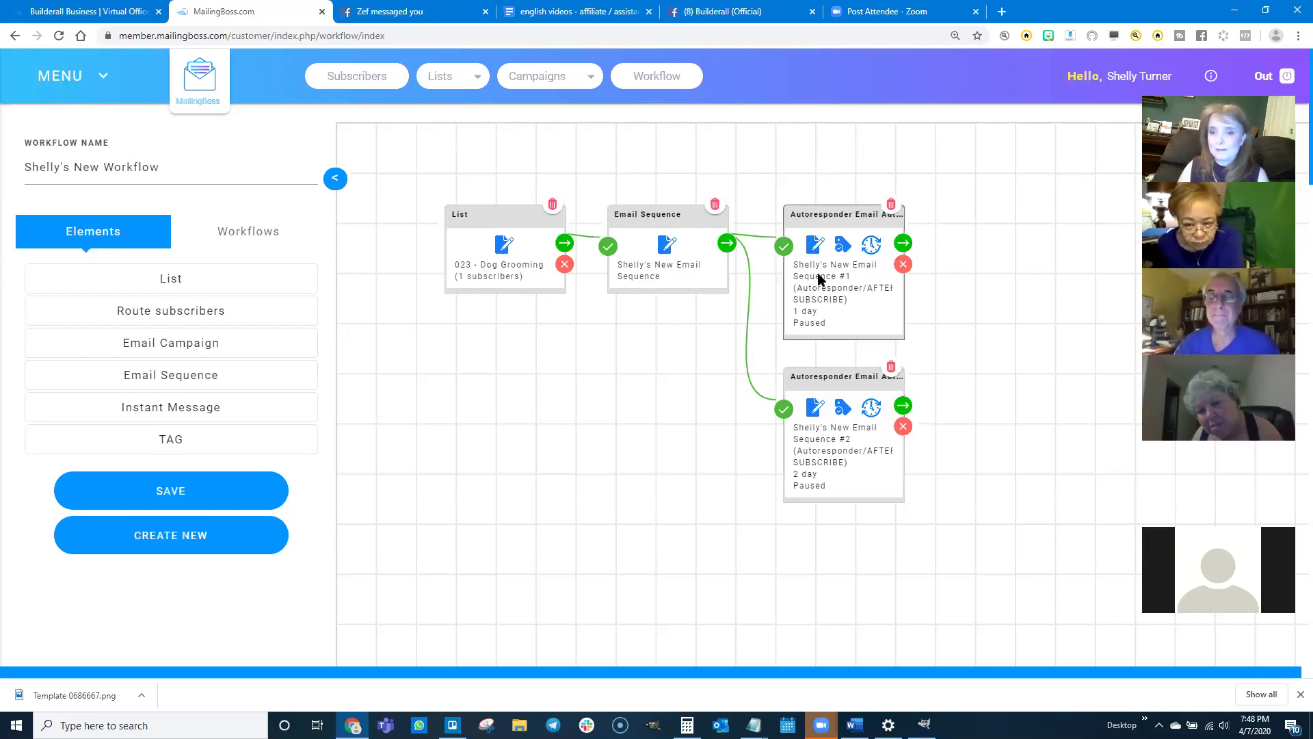
- Save the details of the sequence's first email as they are, and apply the Team Awesome template to it
click(814, 246)
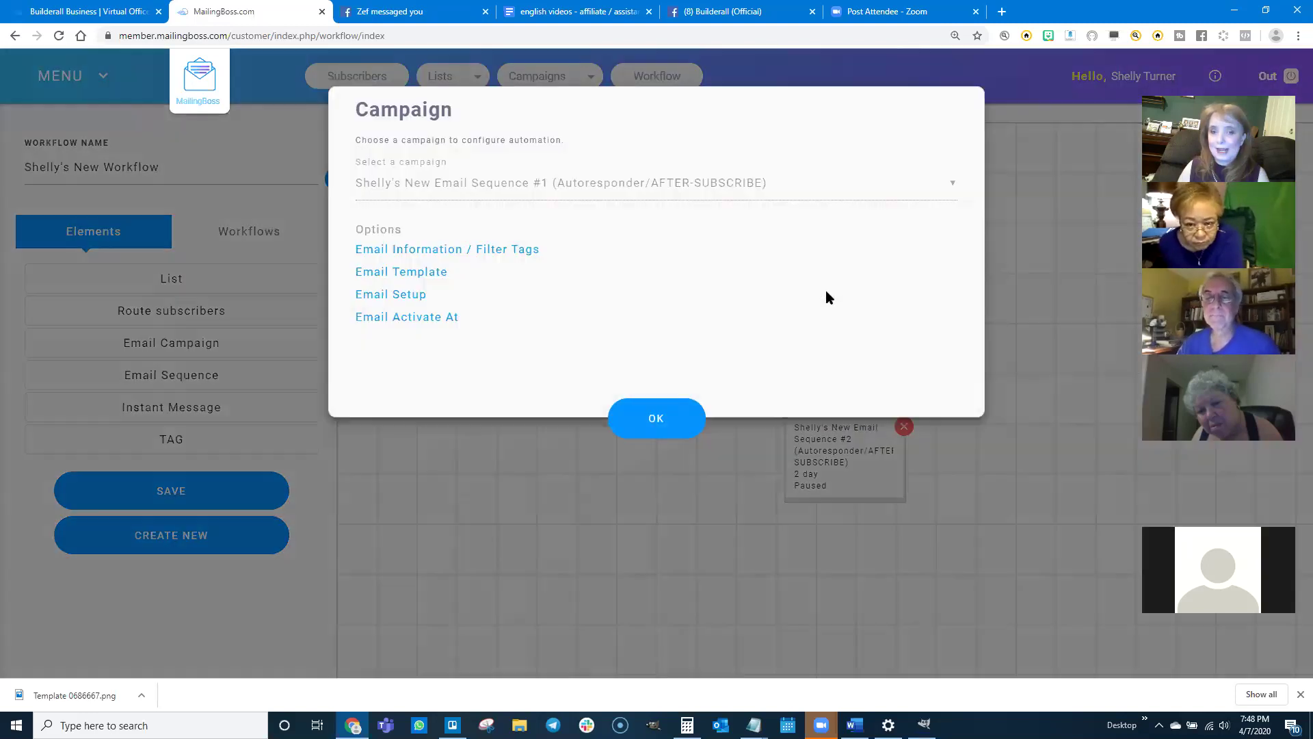
click(399, 250)
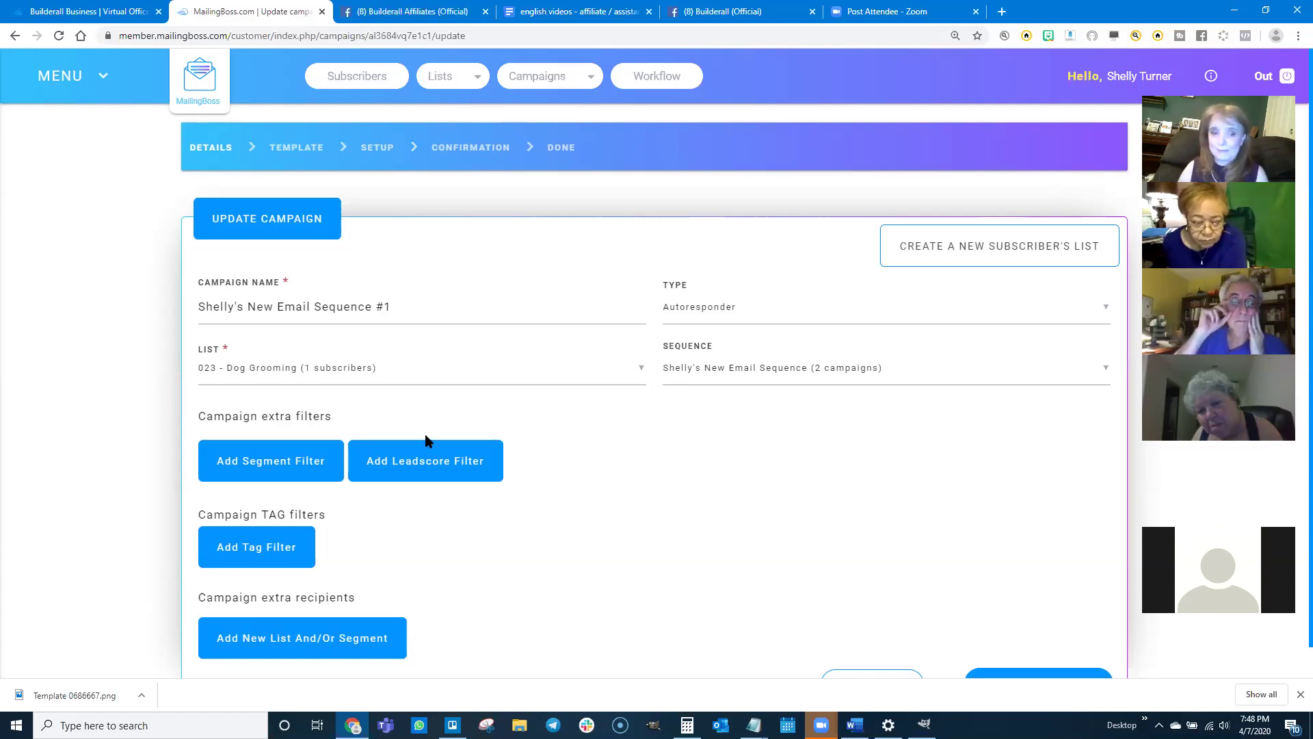
scroll(310, 453, down, 1)
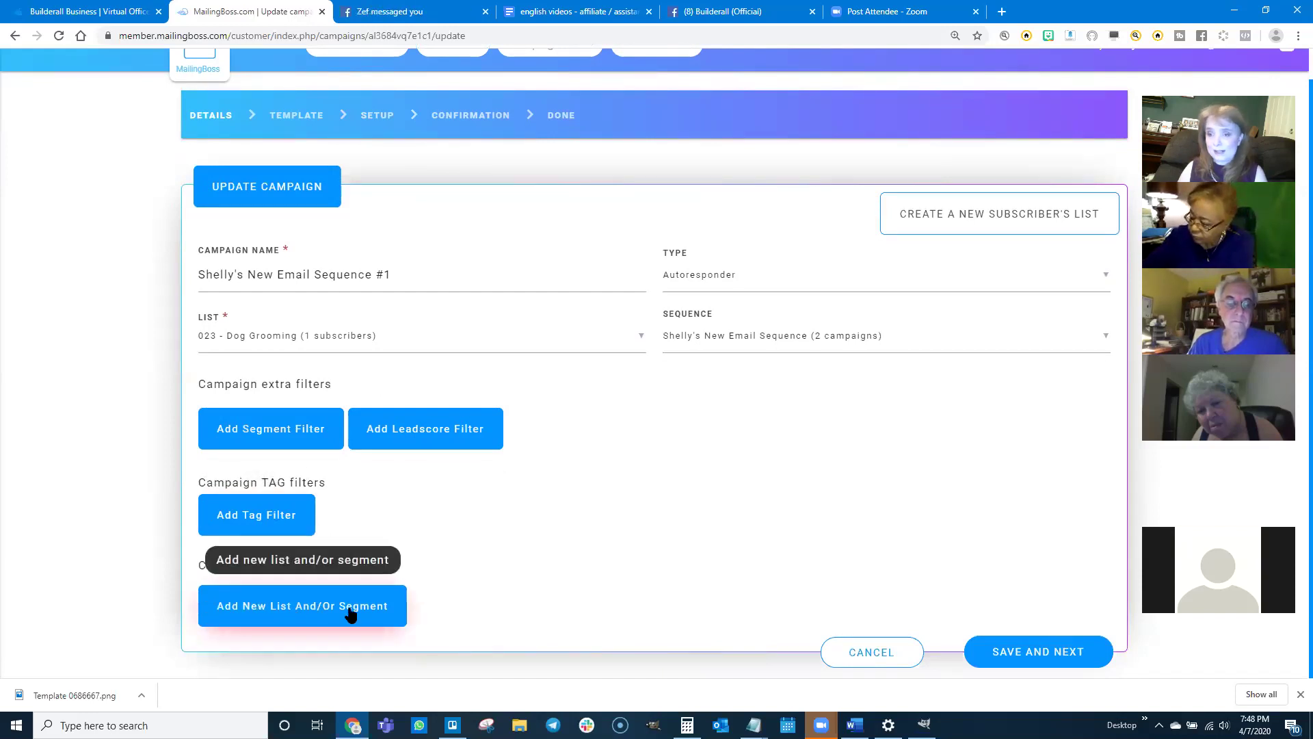
click(1050, 653)
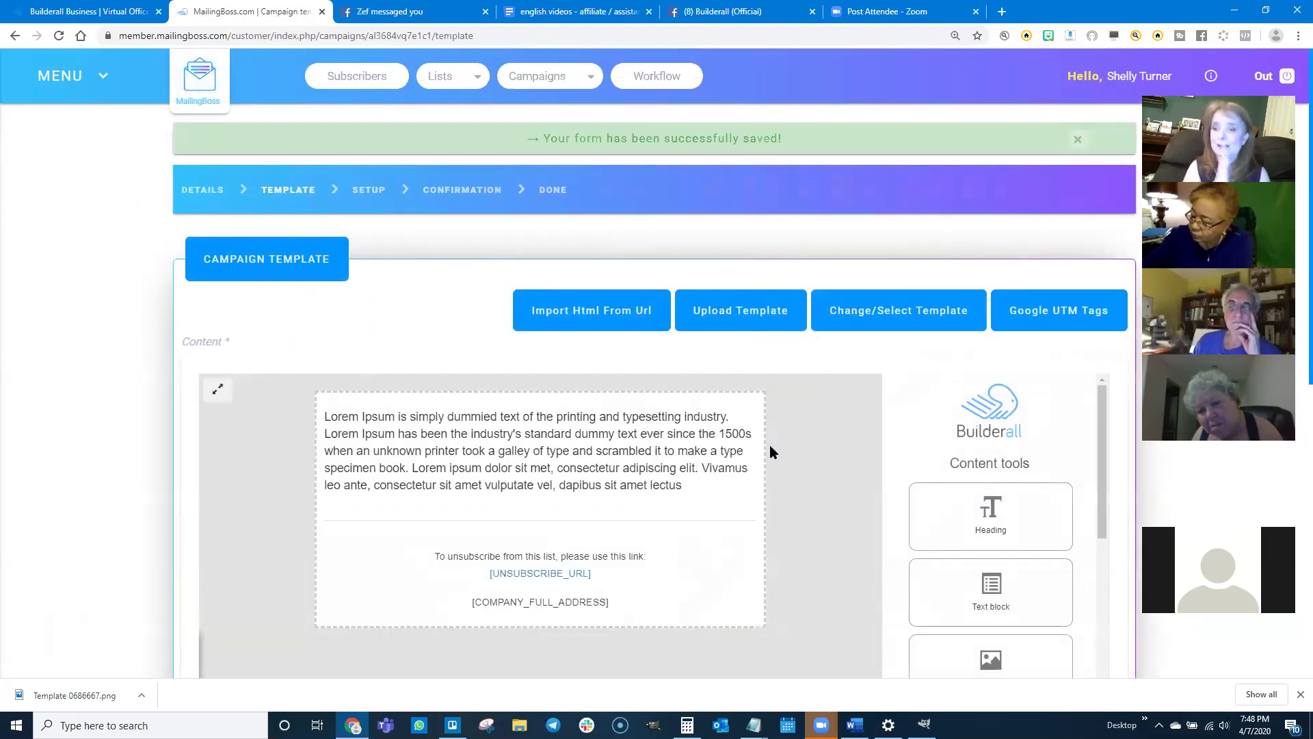
click(906, 316)
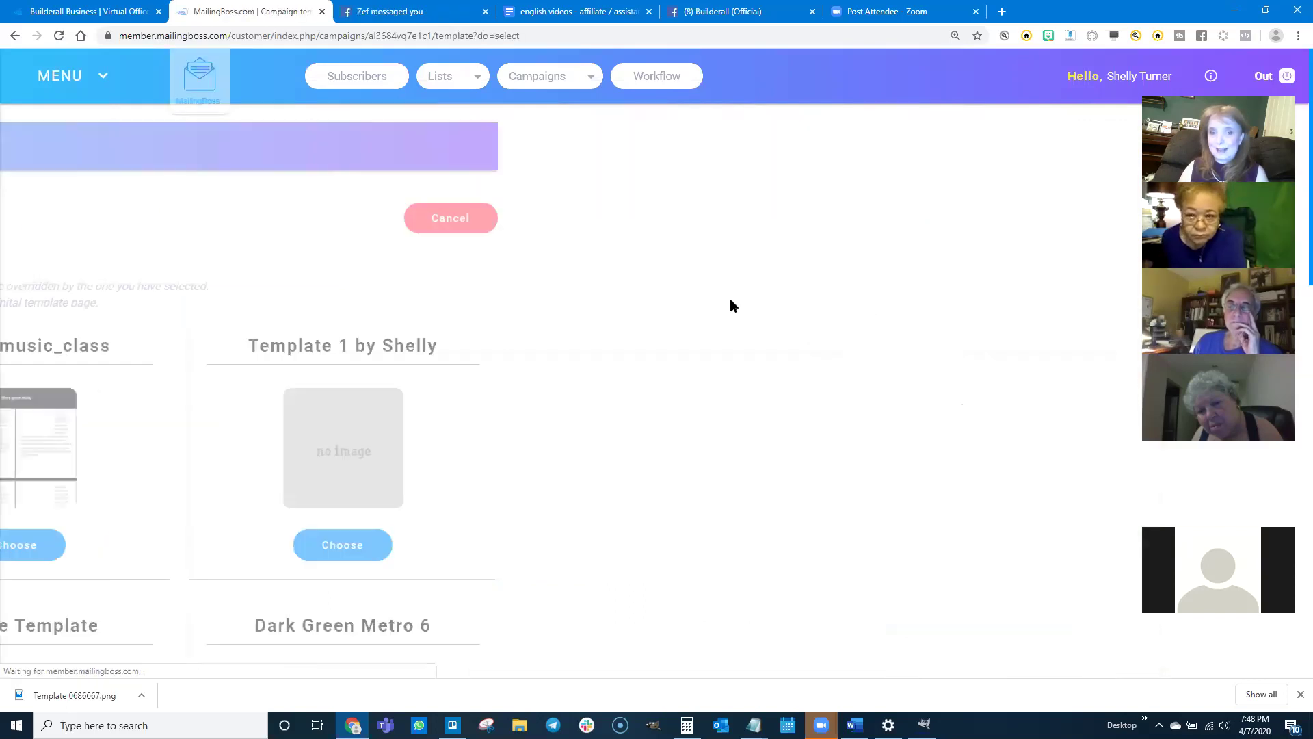
click(336, 545)
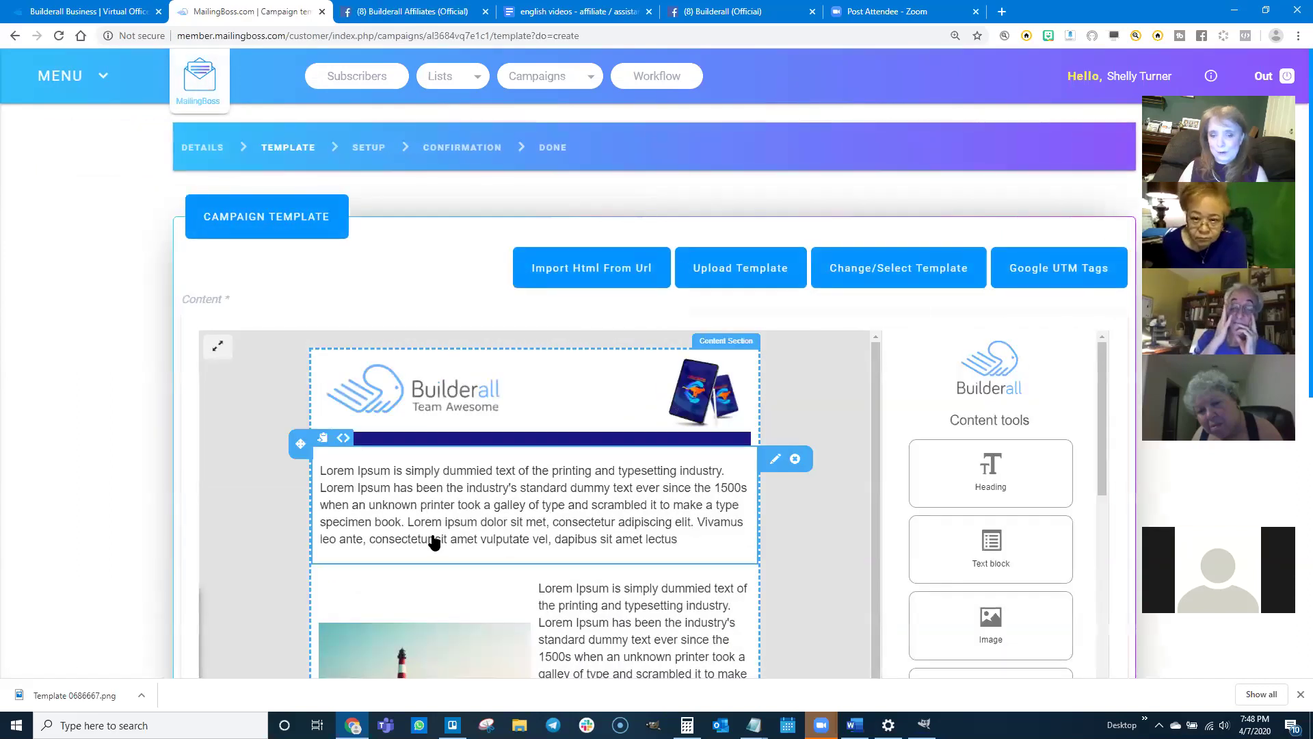
- Replace the top paragraph with "I love builderall and I am so excited every day to get the chance to build amazing things with this platform." five times
scroll(452, 527, down, 2)
scroll(471, 513, up, 3)
triple_click(483, 473)
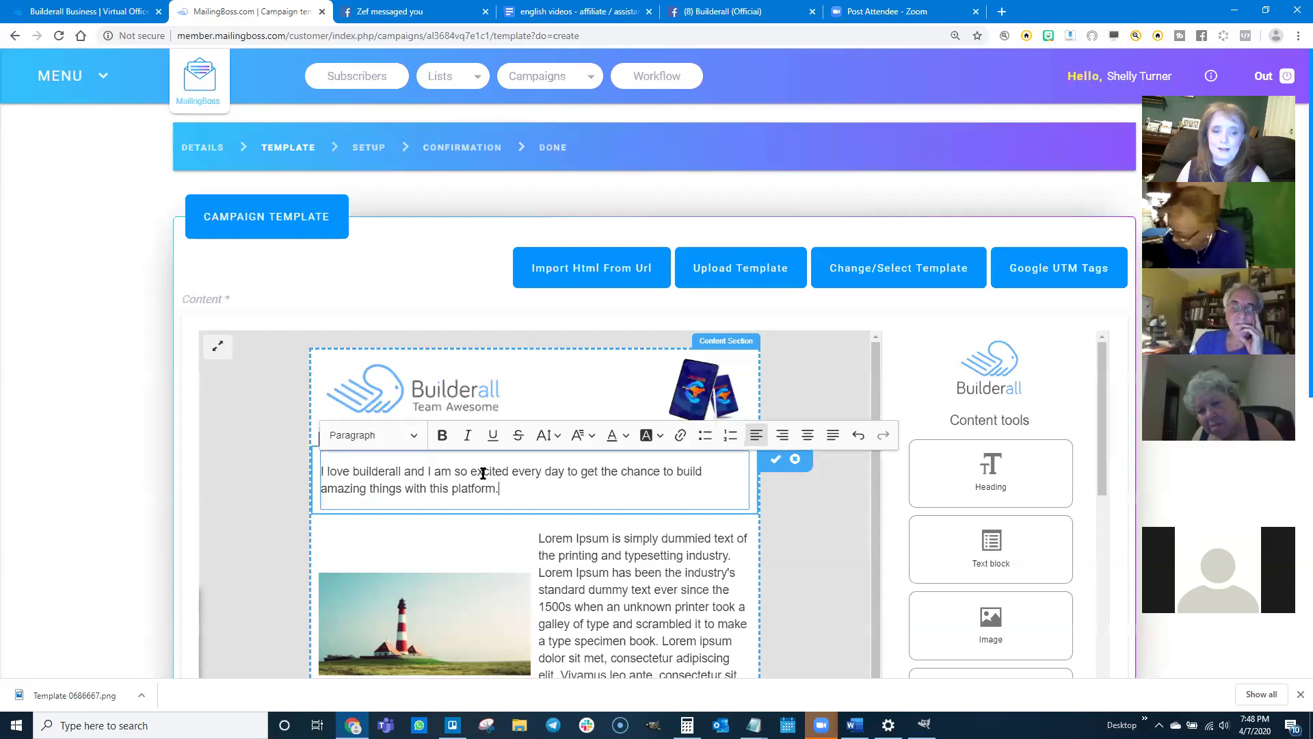
text(I love builderall and I am so excited every day to get the chance to build amazing things with this platform.)
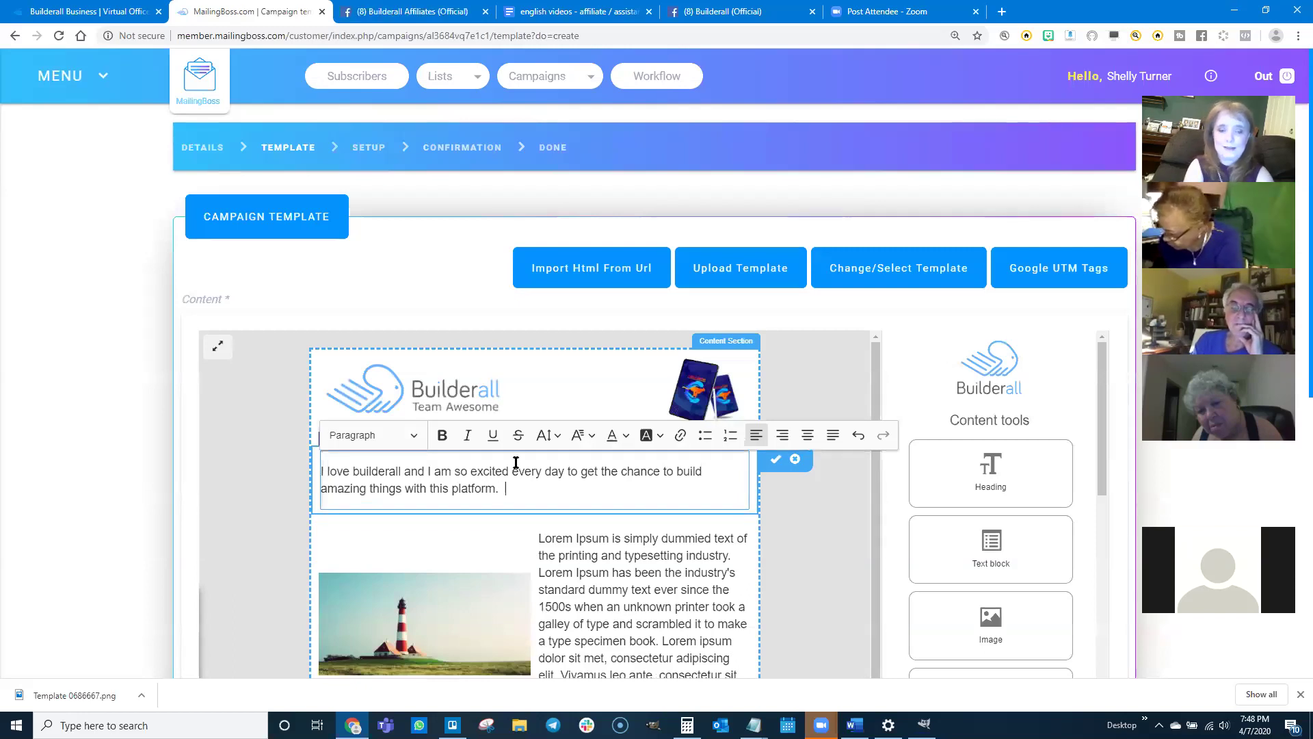
key(ctrl+b)
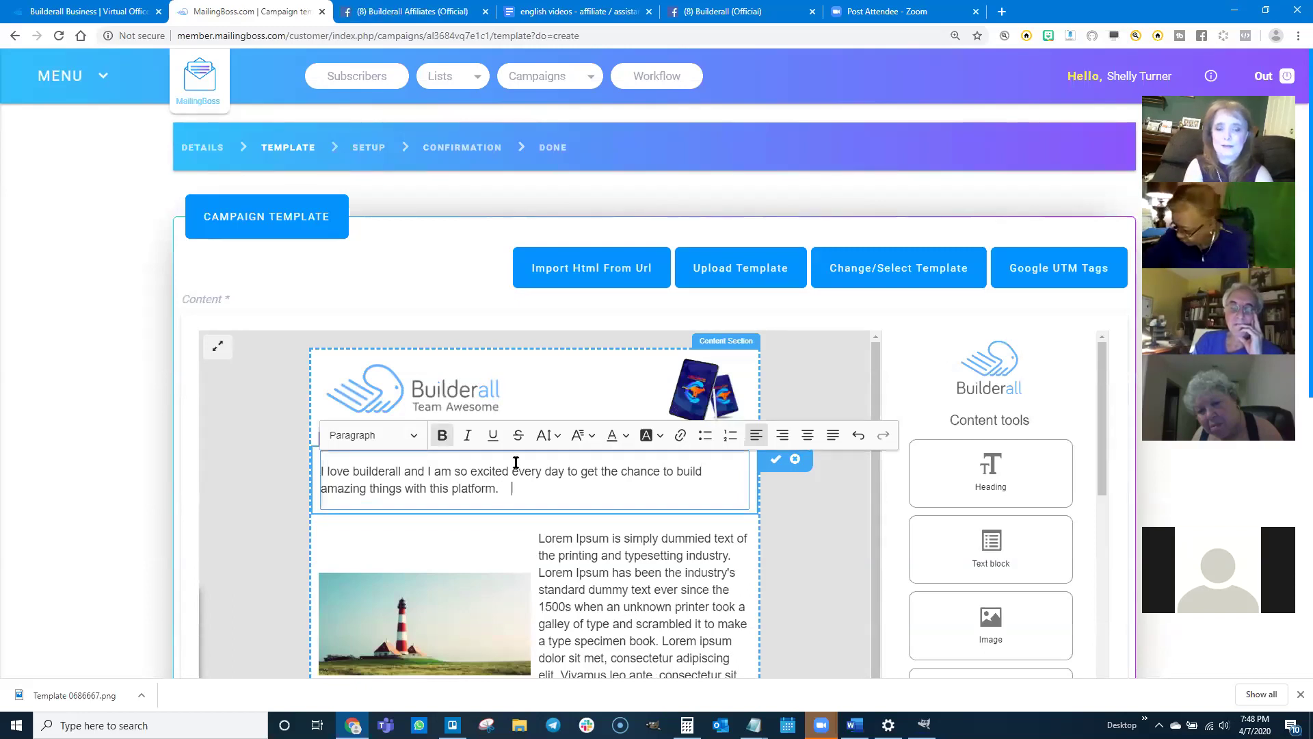
text(I love builderall and I am so excited every day to get the chance to build amazing things with this platform.)
key(ctrl+b)
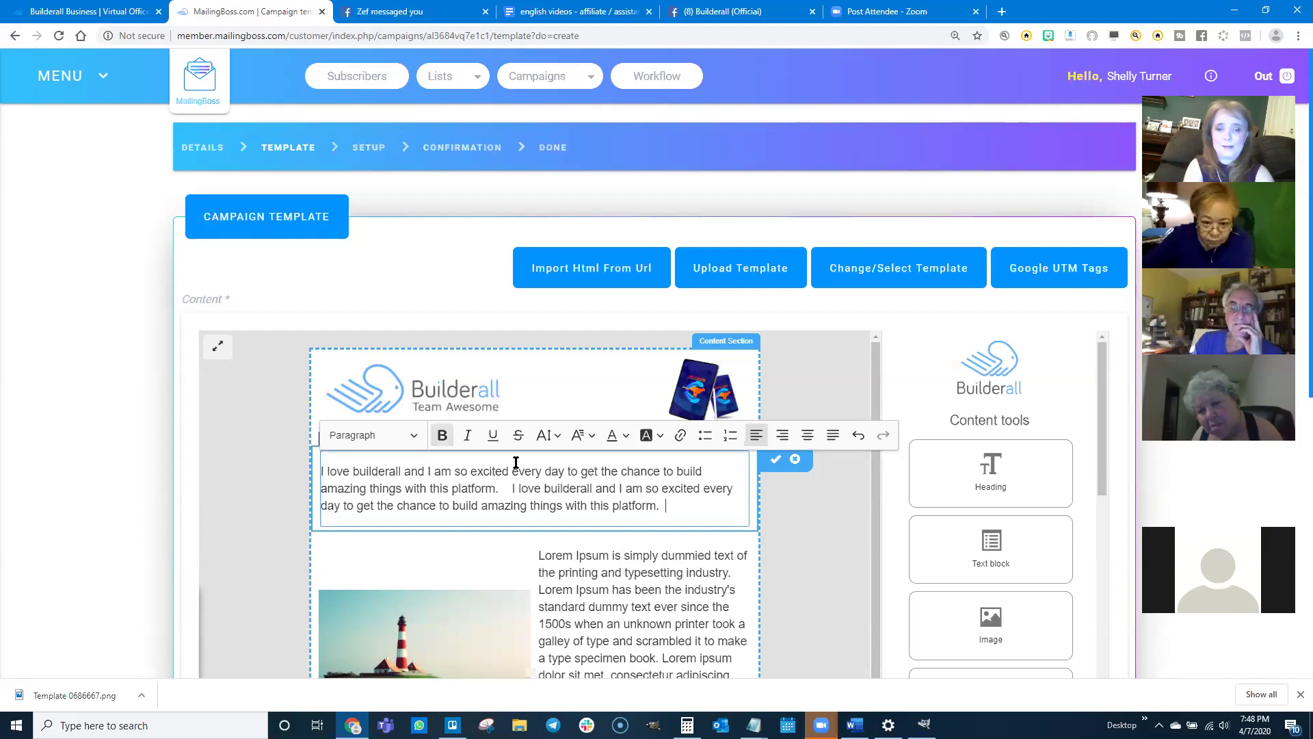
text(I love builderall and I am so excited every day to get the chance to build amazing things with this platform.)
text(I love builderall and I am so excited every day to get the chance to build amazing things with this platform.)
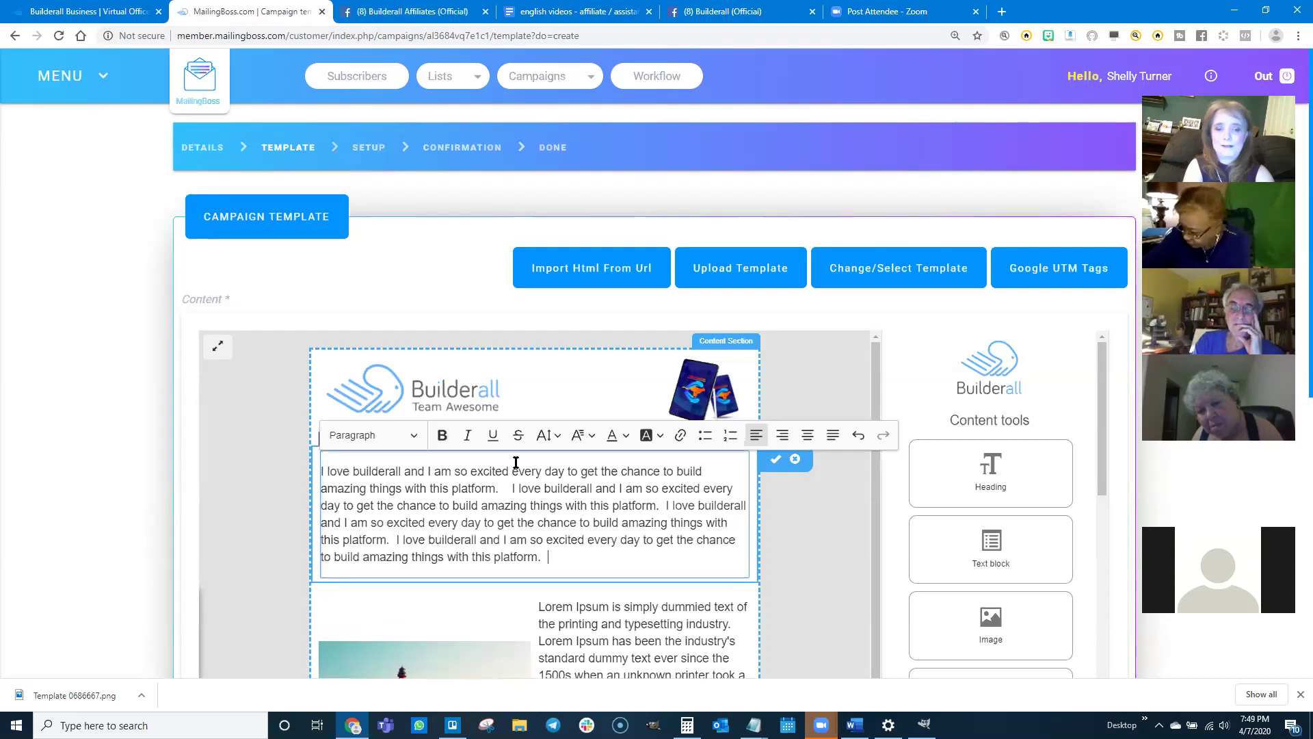
text(I love builderall and I am so excited every day to get the chance to build amazing things with this platform.)
- Replace the placeholder text beside the upper lighthouse image with the same "I love builderall" sentence, entered twice
scroll(624, 536, down, 2)
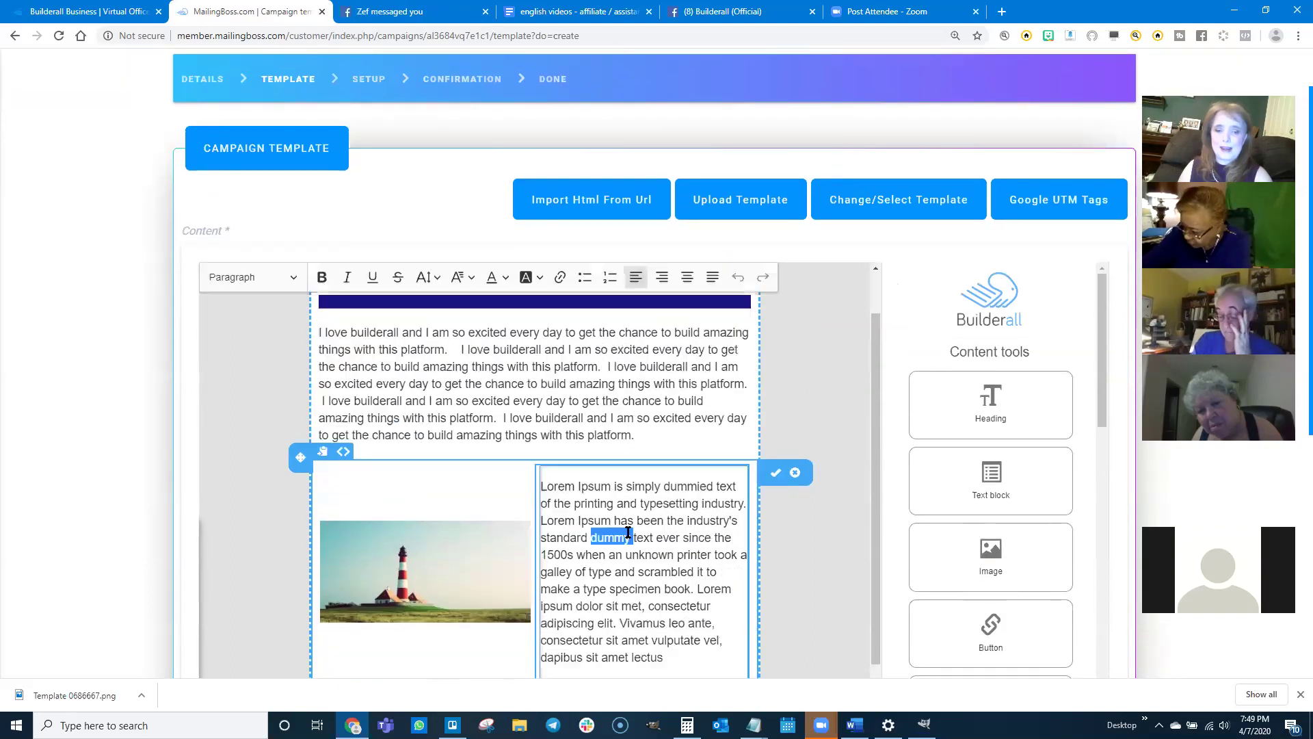
triple_click(627, 530)
text(I love builderall and I am so excited every day to get the chance to build amazing things with this platform.)
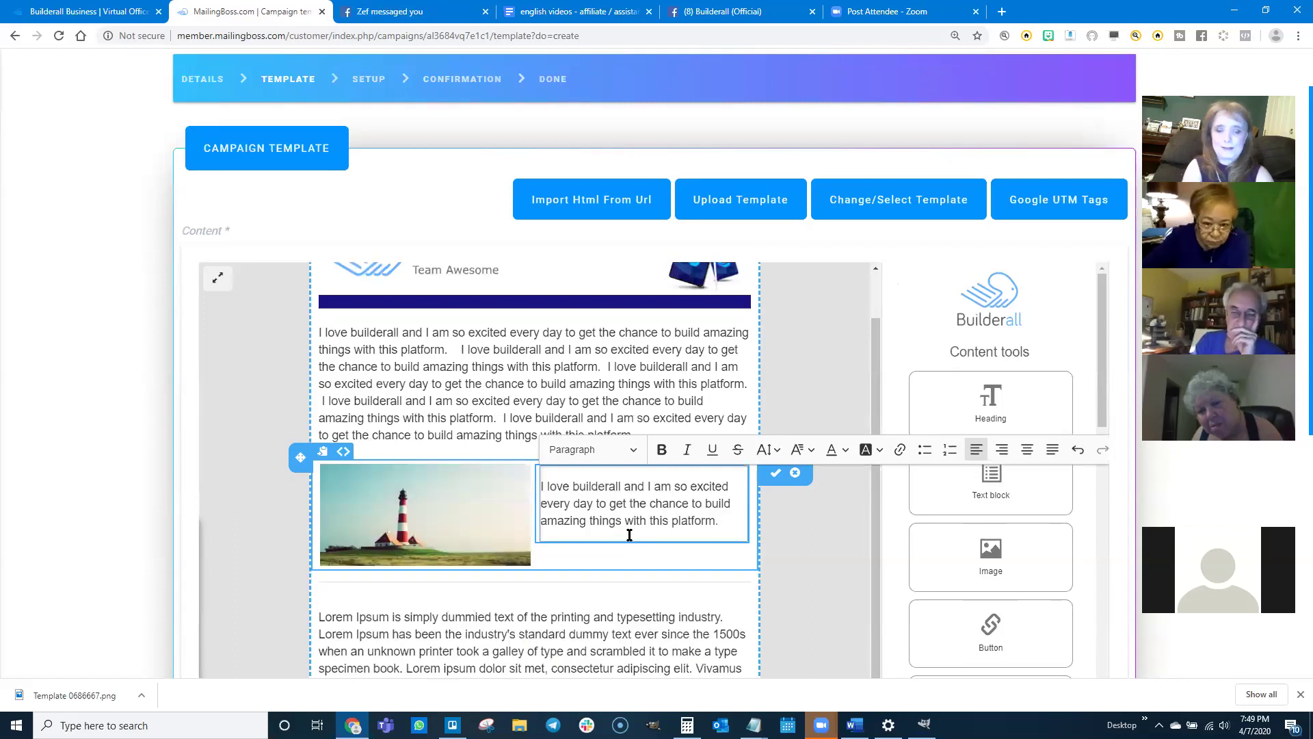
text(I love builderall and I am so excited every day to get the chance to build amazing things with this platform.)
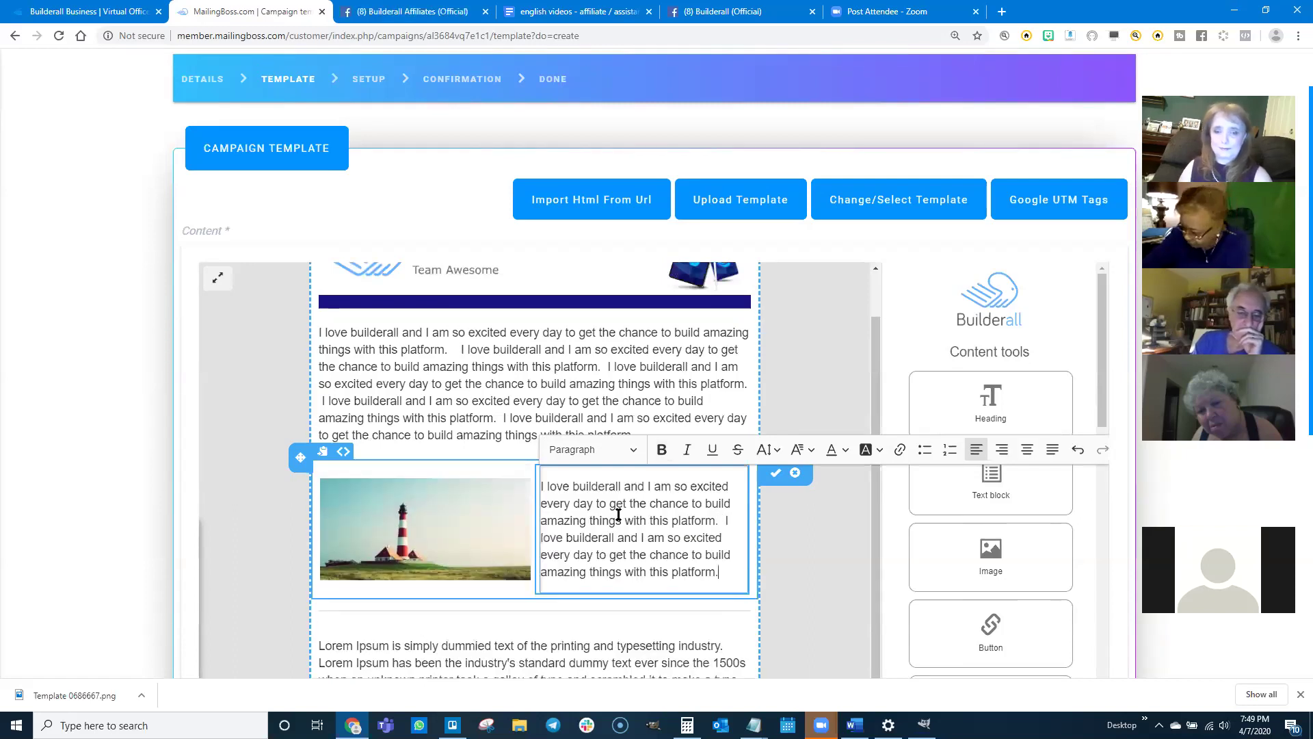
- Replace the full-width paragraph between the two lighthouse images with the "I love builderall" sentence, entered three times
scroll(618, 514, down, 3)
triple_click(537, 479)
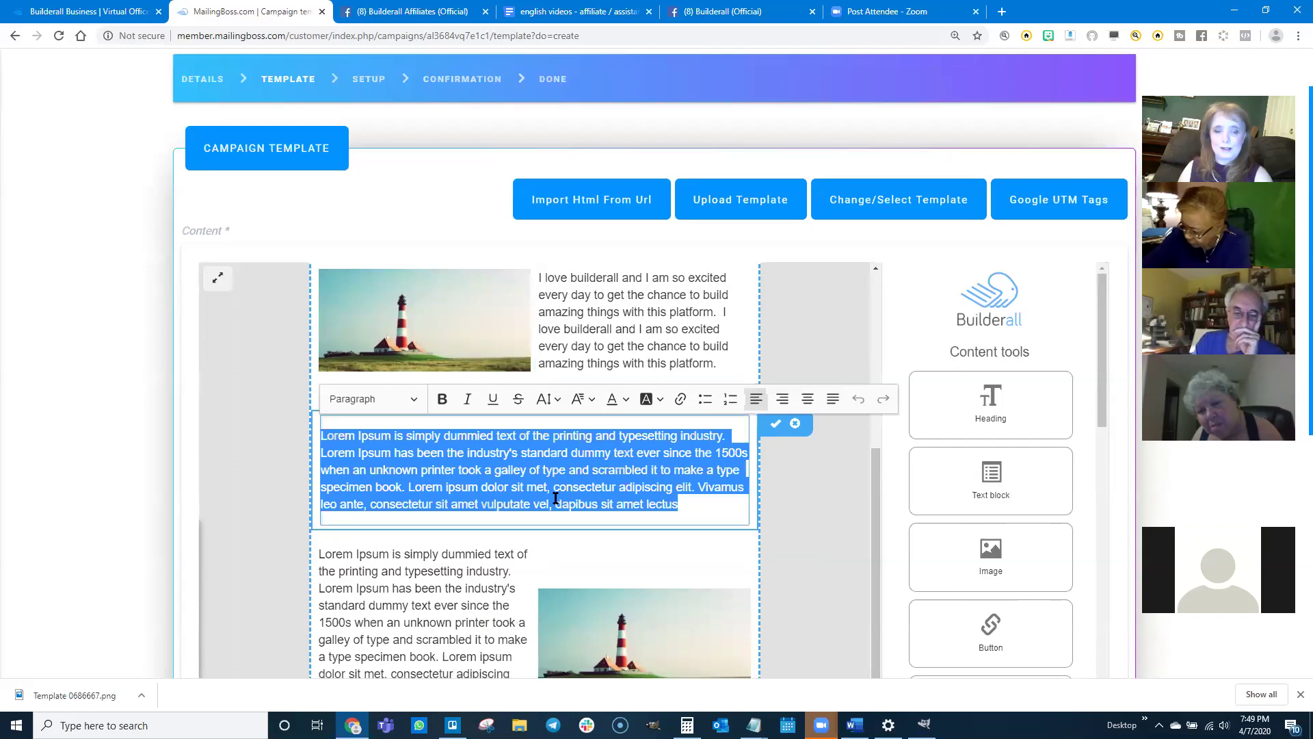
text(I love builderall and I am so excited every day to get the chance to build amazing things with this platform.)
text(I love builderall and I am so excited every day to get the chance to build amazing things with this platform.)
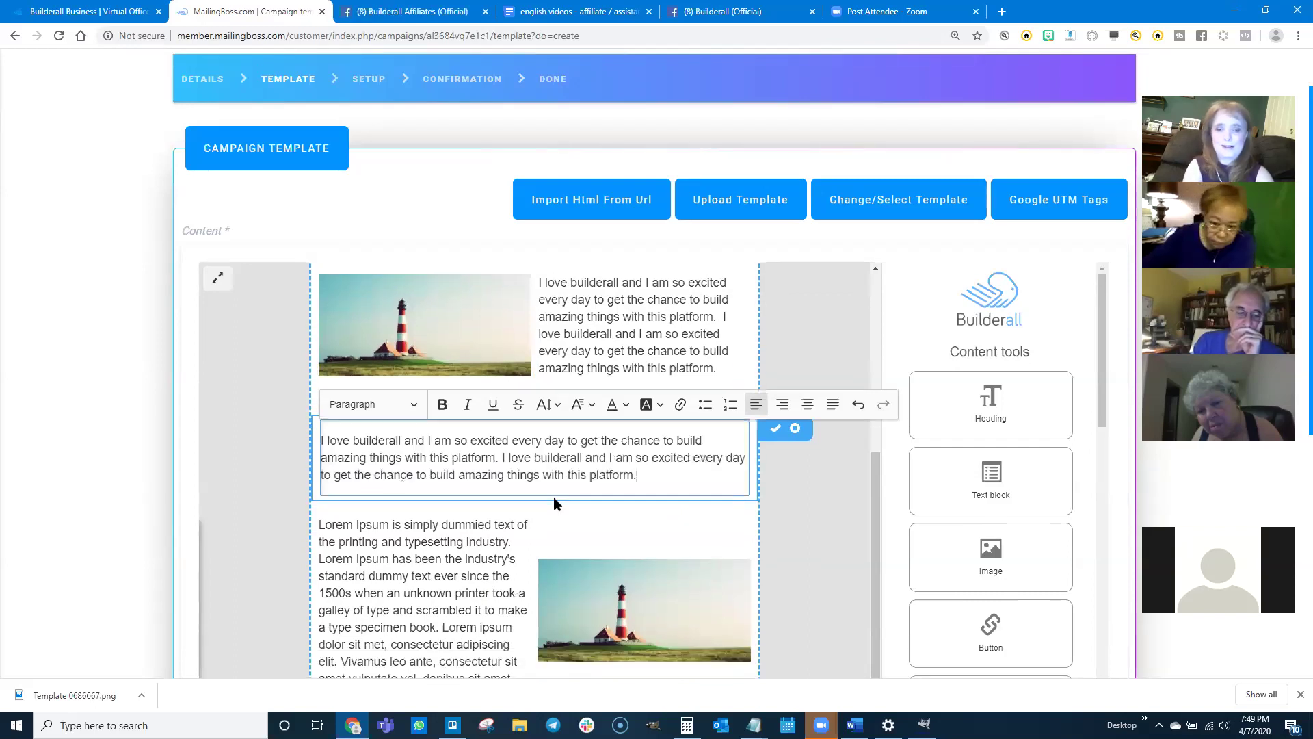
text(I love builderall and I am so excited every day to get the chance to build amazing things with this platform.)
- Replace the placeholder text beside the lower lighthouse image with the "I love builderall" sentence, entered twice
scroll(469, 545, down, 1)
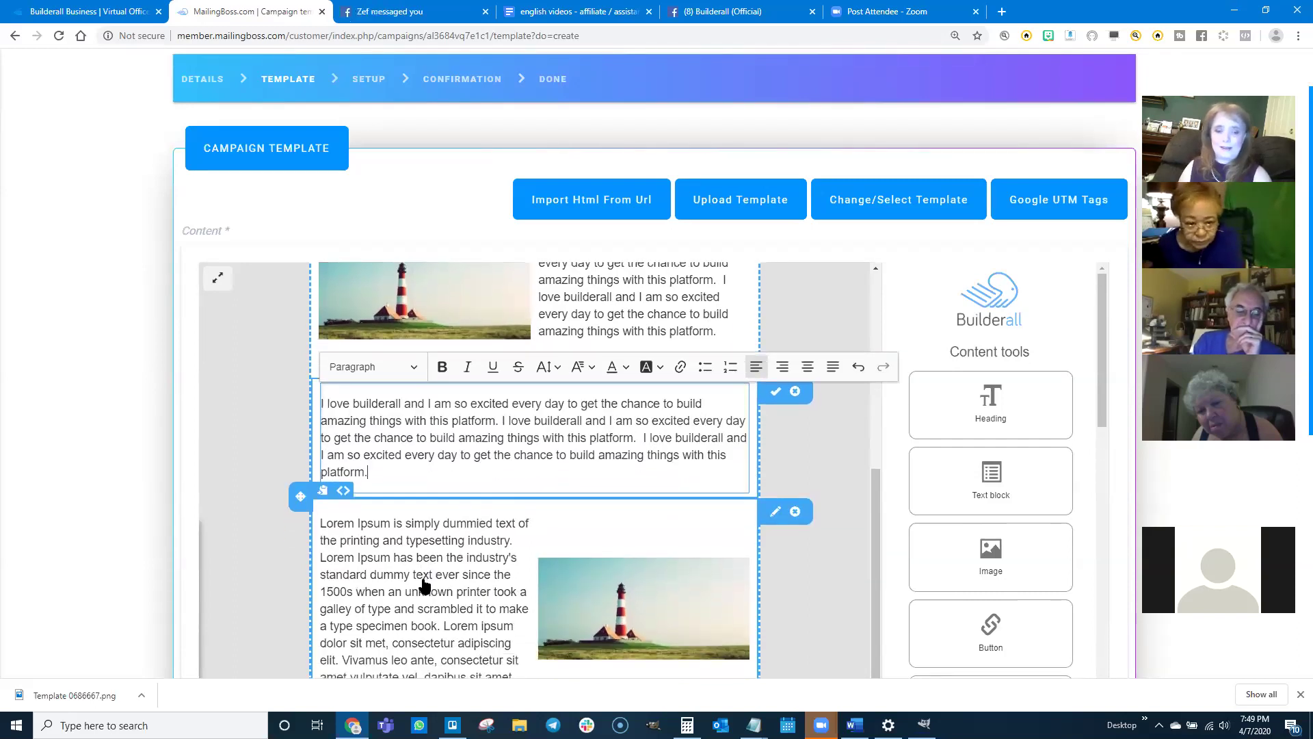
triple_click(424, 582)
text(I love builderall and I am so excited every day to get the chance to build amazing things with this platform.)
text(I love builderall and I am so excited every day to get the chance to build amazing things with this platform.)
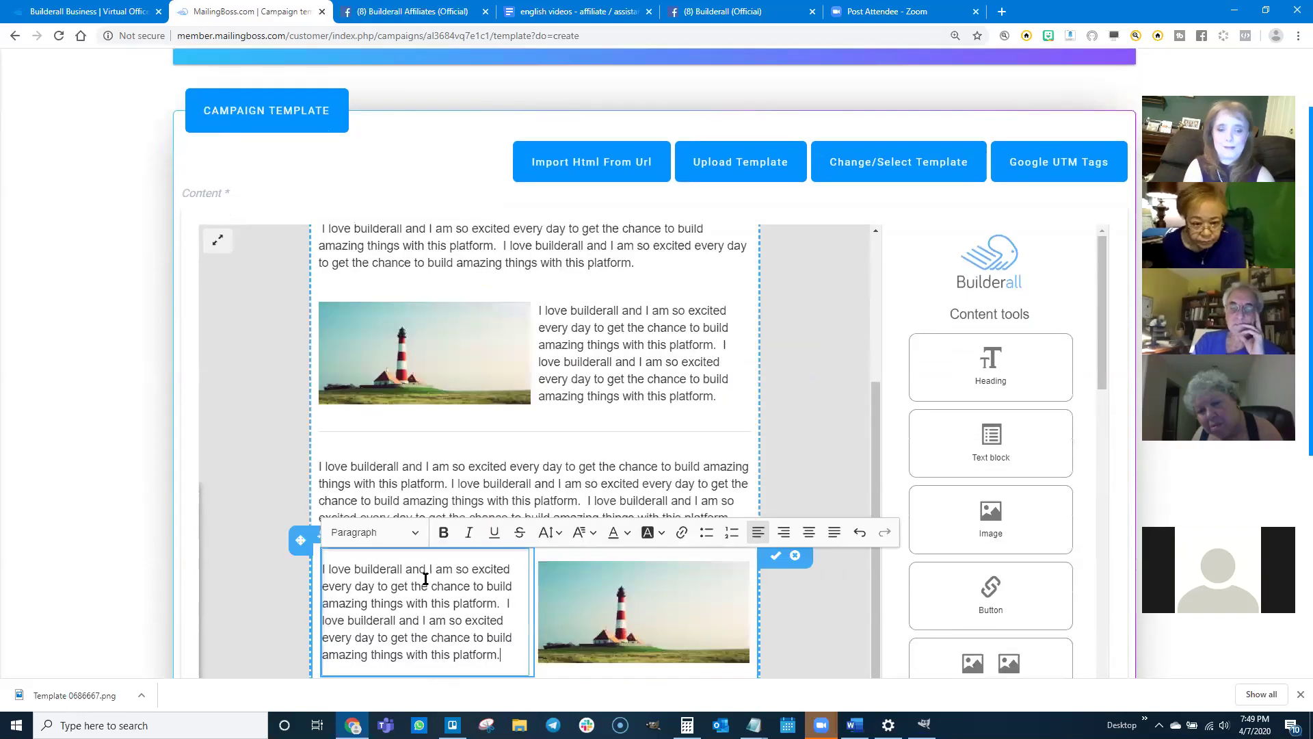
- Save the email template and the campaign setup with the subject "Welcome Message", continuing to the confirmation stage
scroll(424, 503, down, 3)
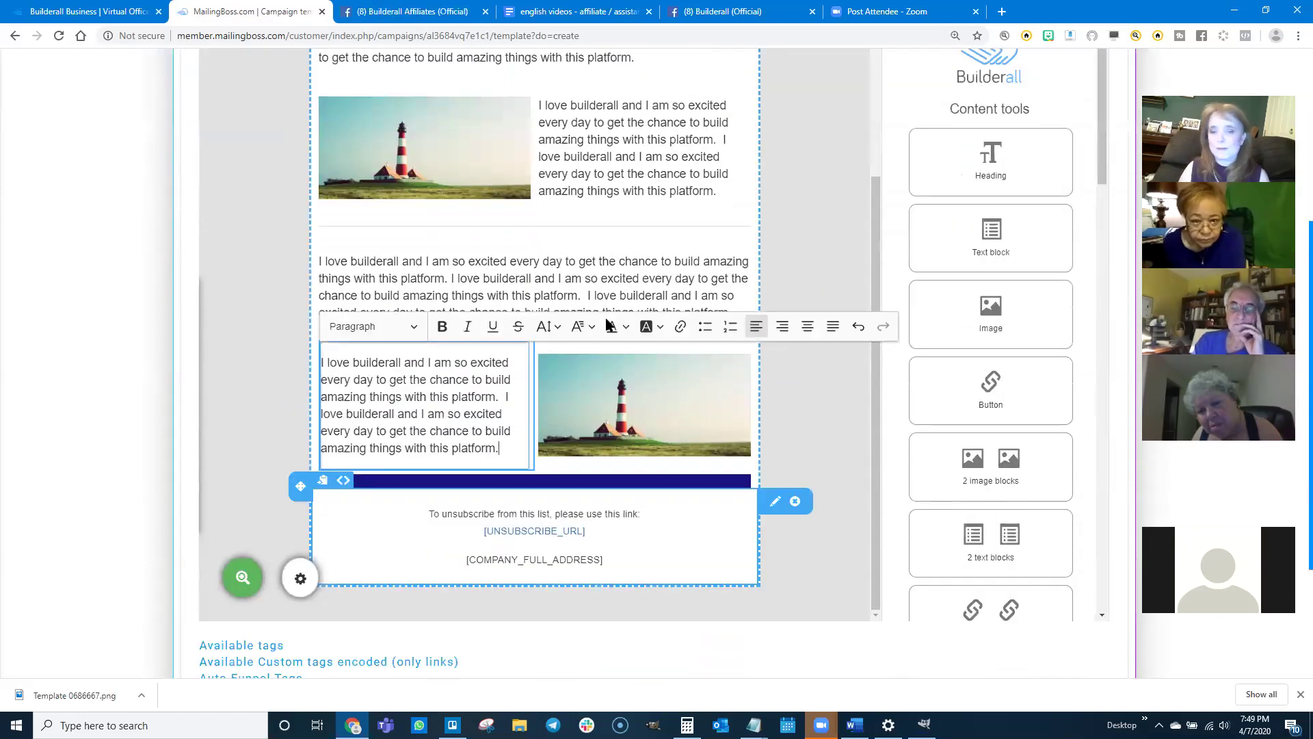
scroll(658, 537, down, 4)
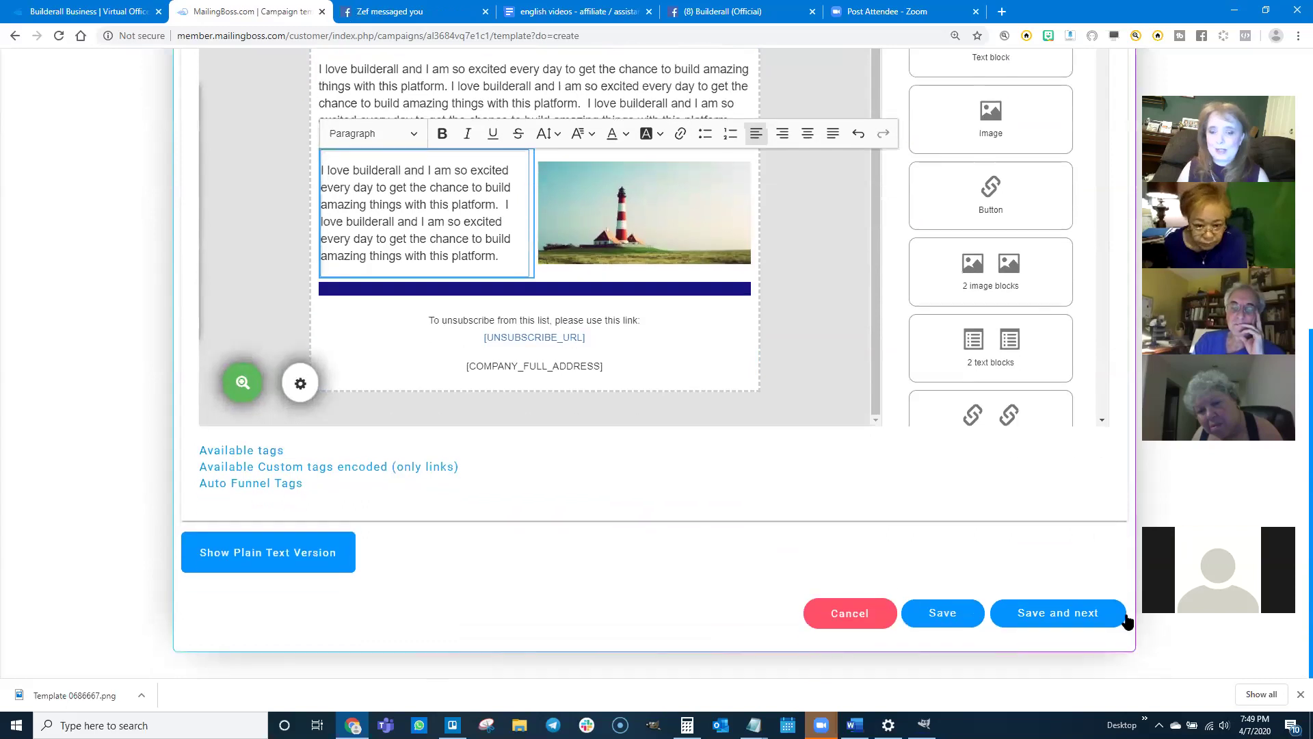
click(1054, 613)
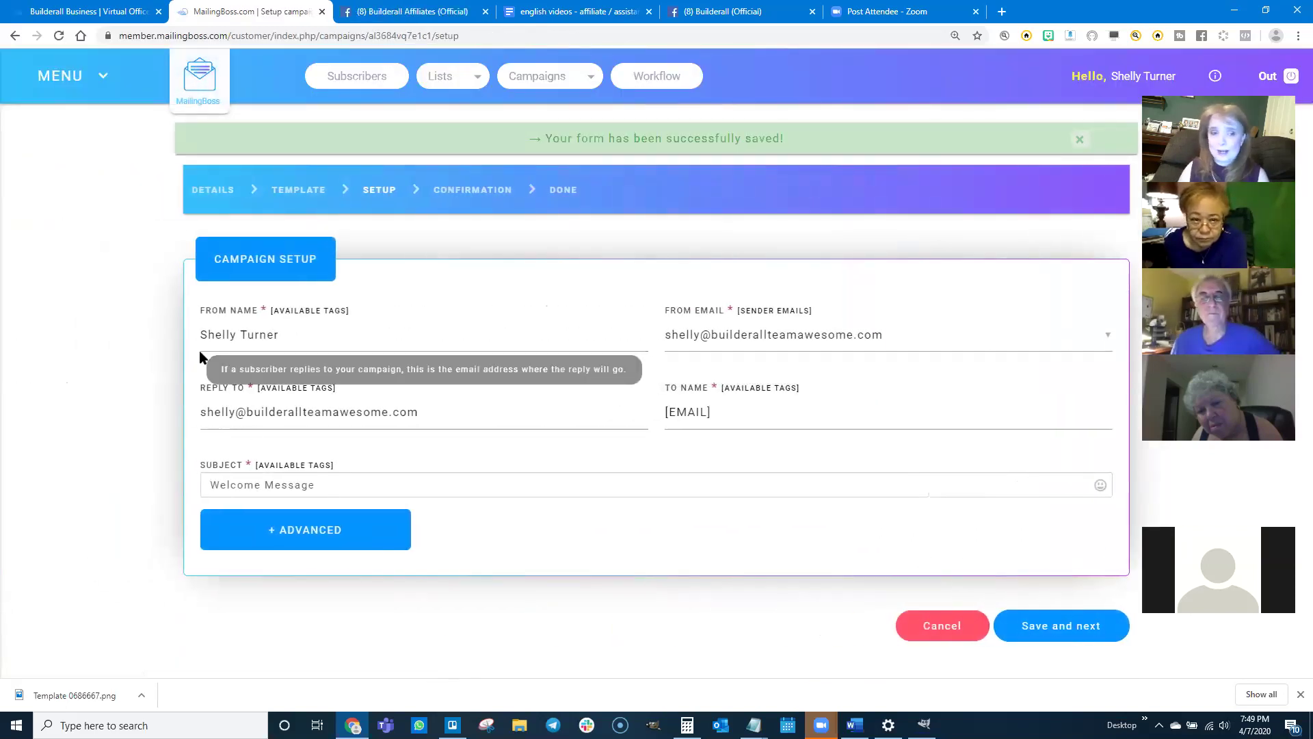
click(226, 484)
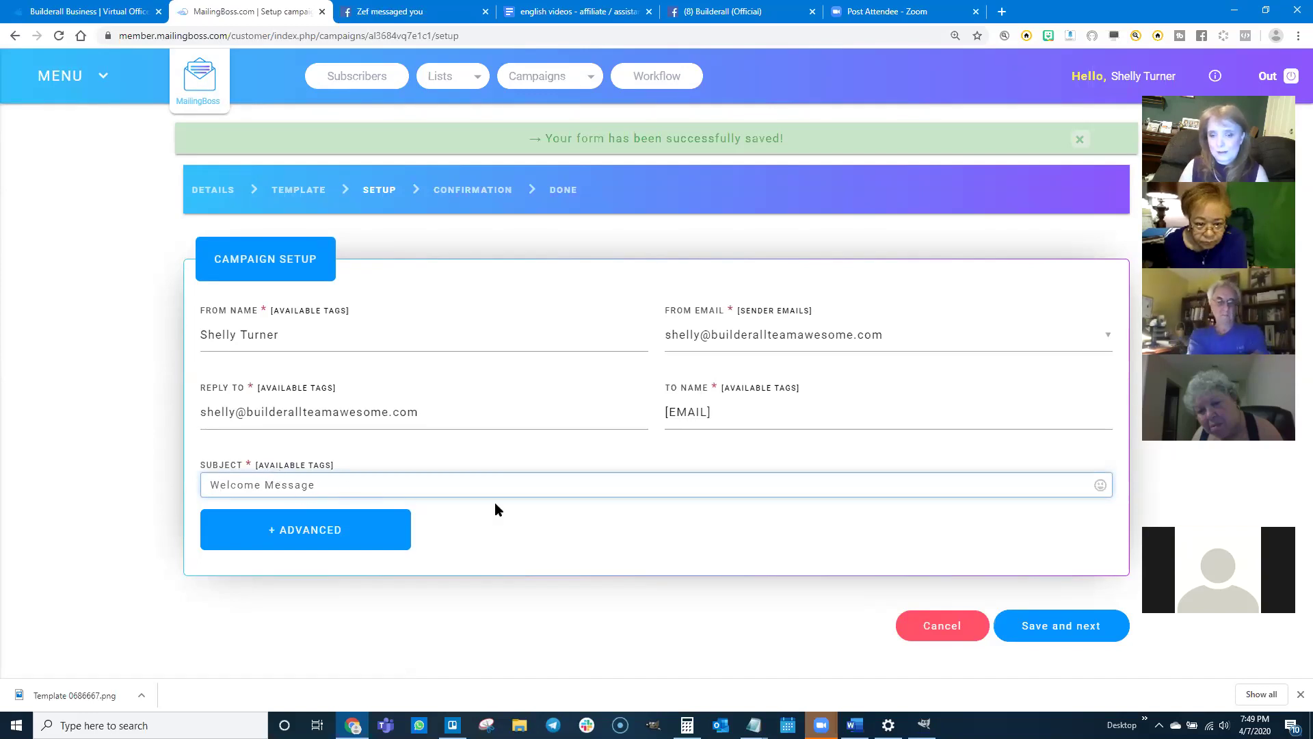
click(1055, 636)
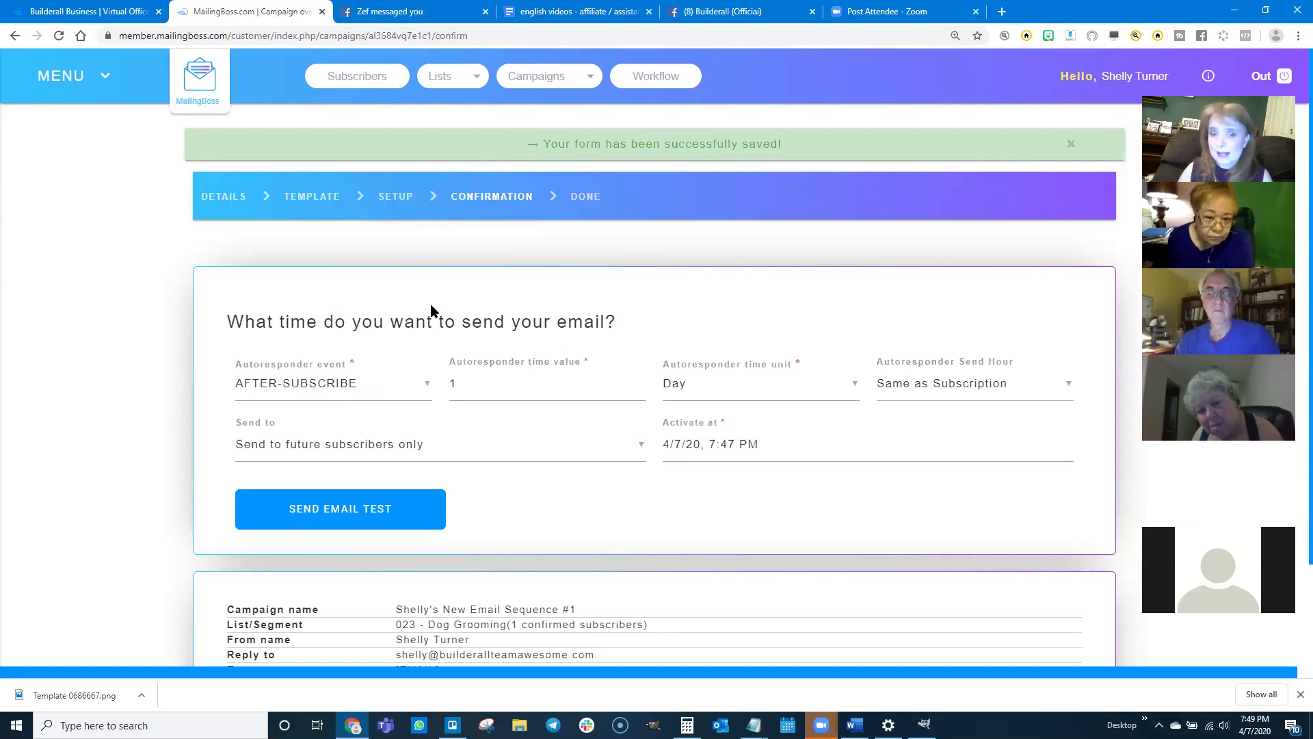
- Set the first email's autoresponder time value to 0 days after subscribing, then save and activate it
drag(485, 381, 441, 376)
text(0)
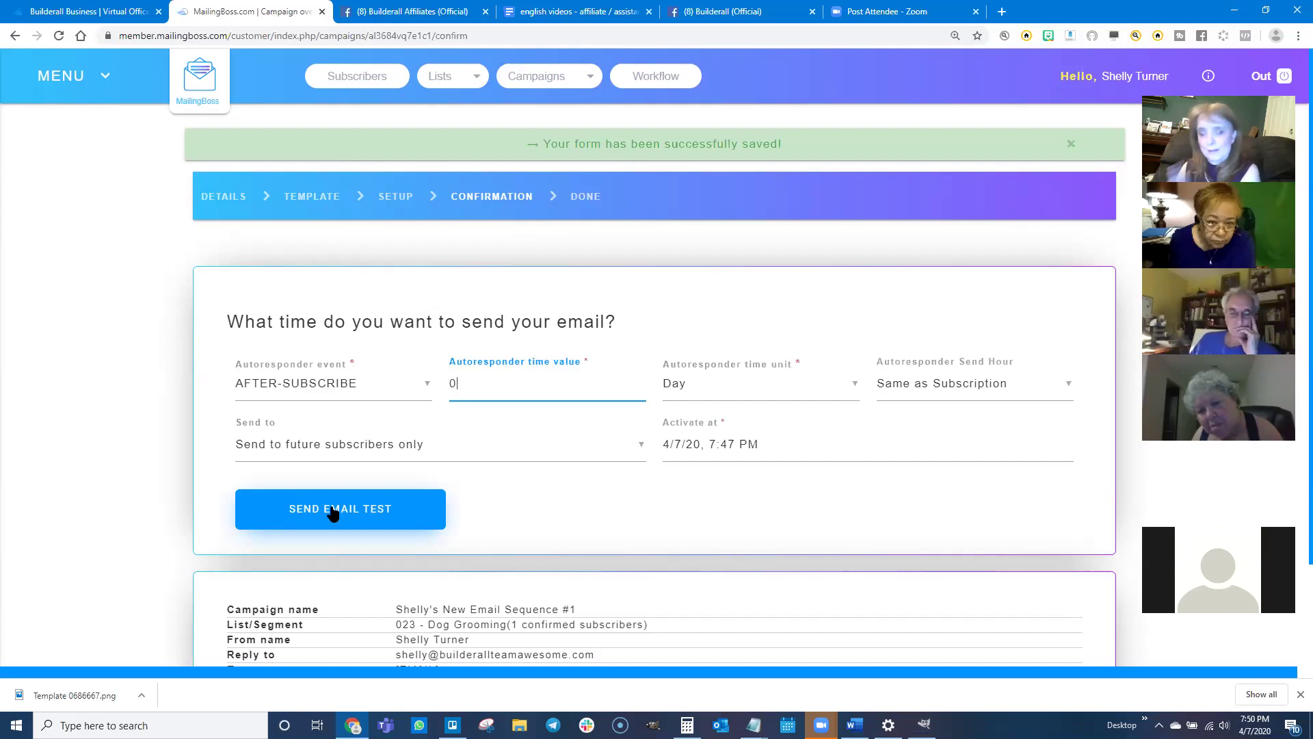
scroll(683, 582, down, 2)
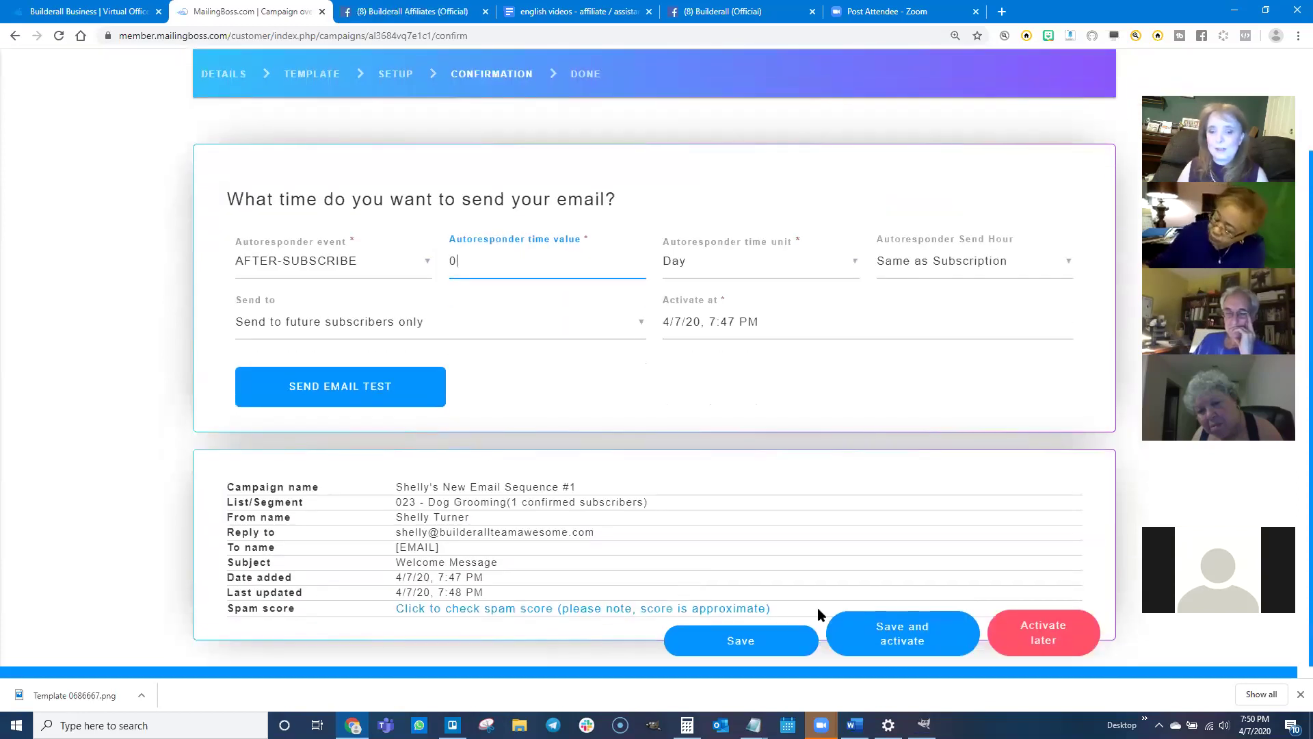
click(898, 640)
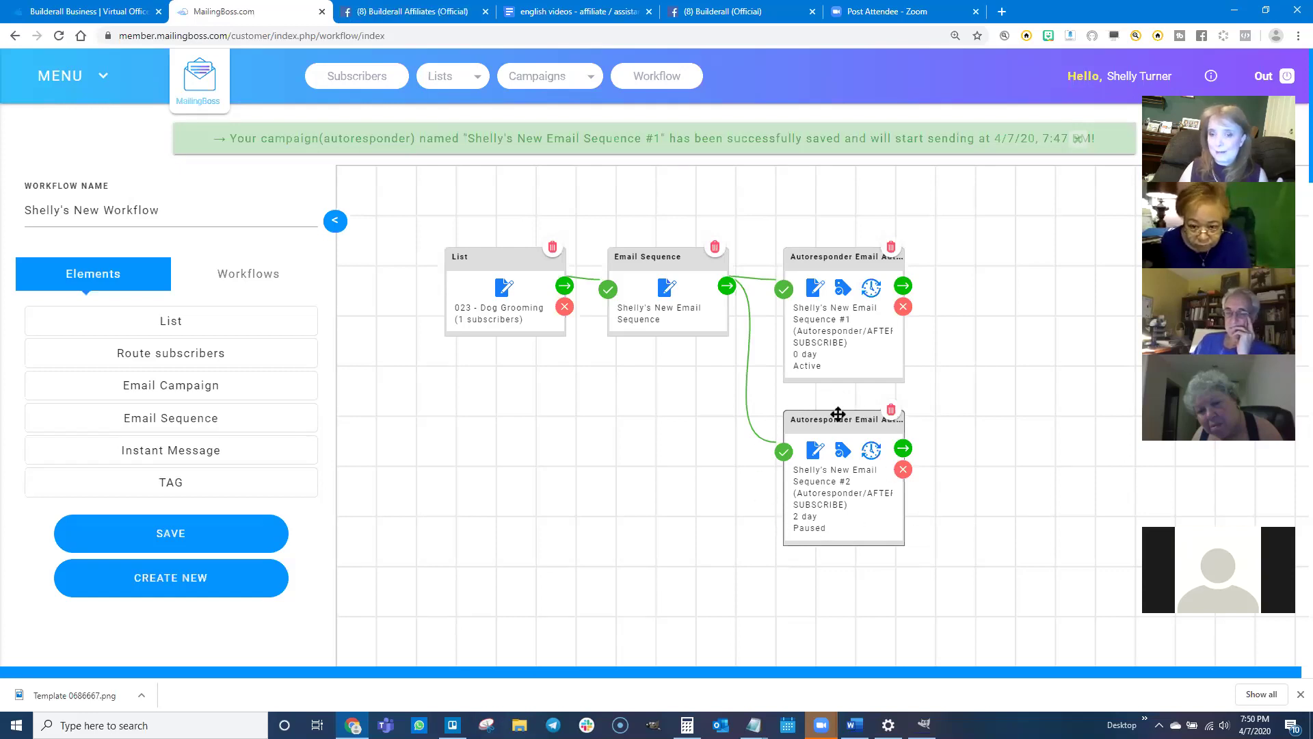
- Save the details of the sequence's second email as they are, and apply the Team Awesome template to it
click(814, 453)
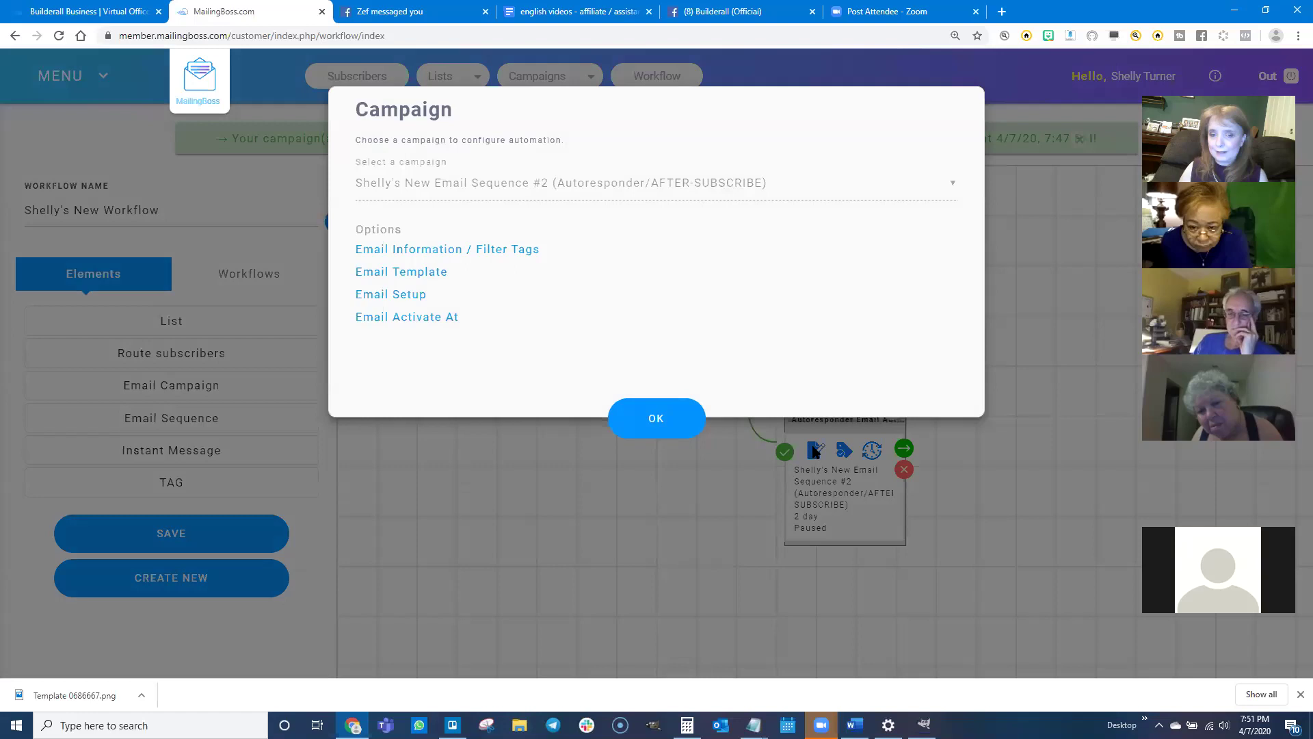
click(382, 250)
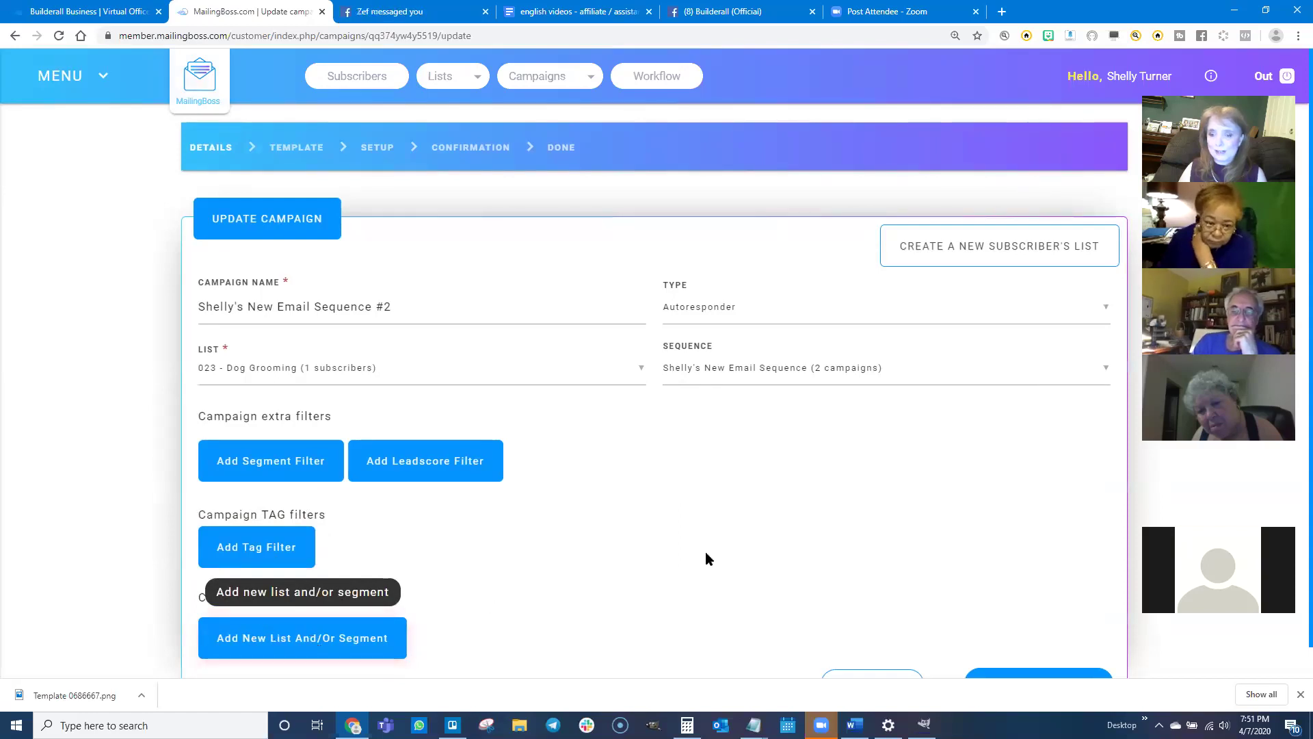
scroll(704, 553, down, 1)
click(1049, 651)
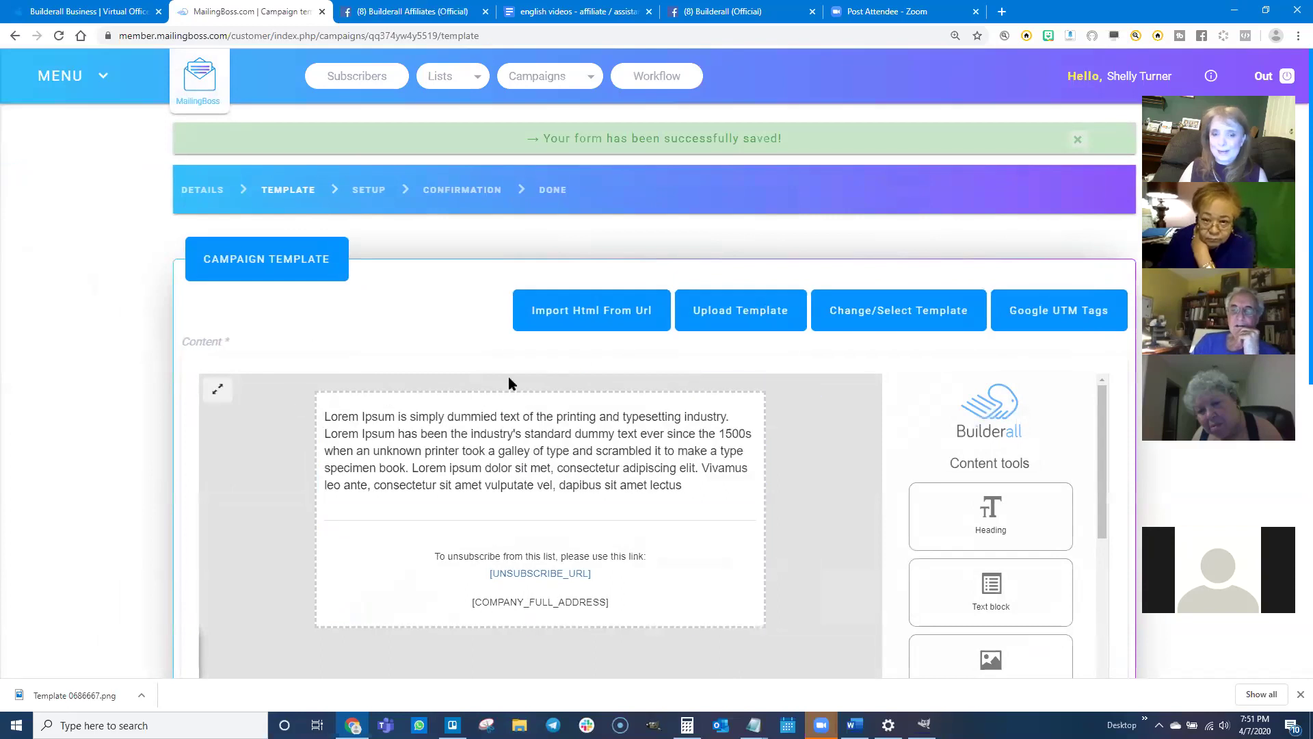
click(904, 313)
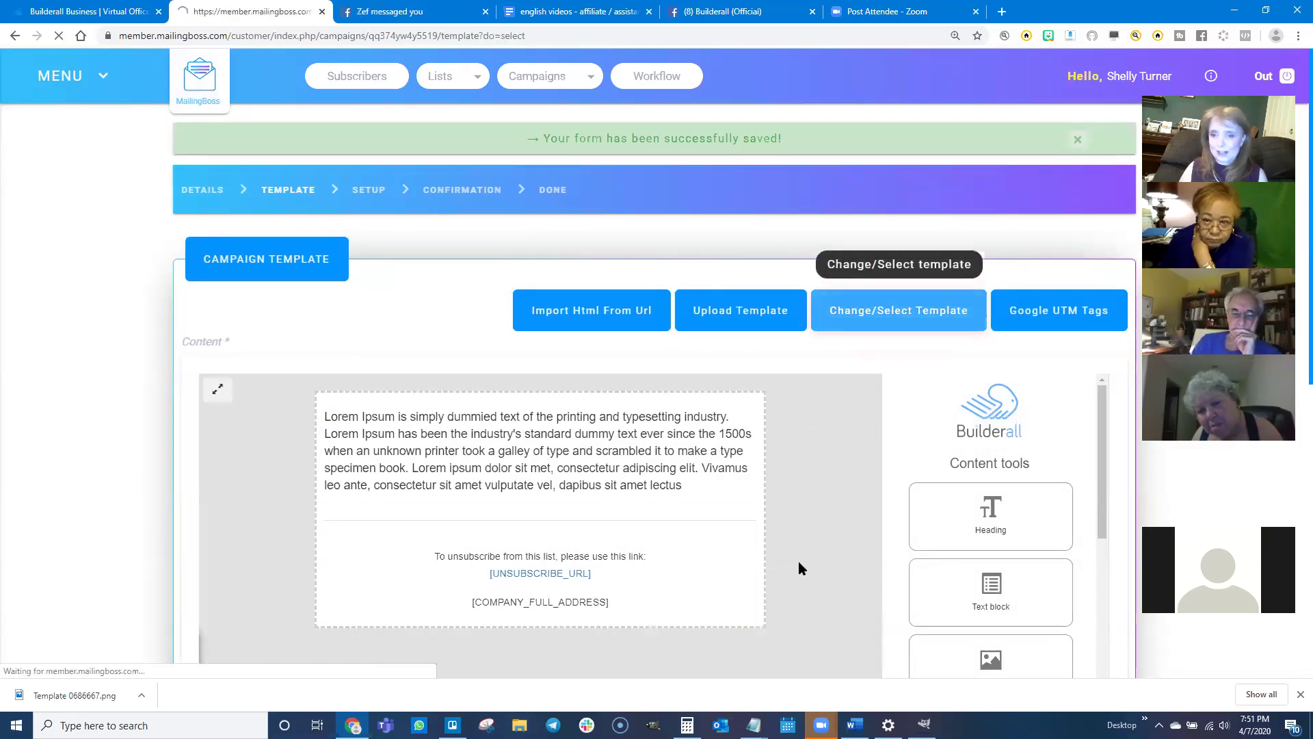
click(327, 547)
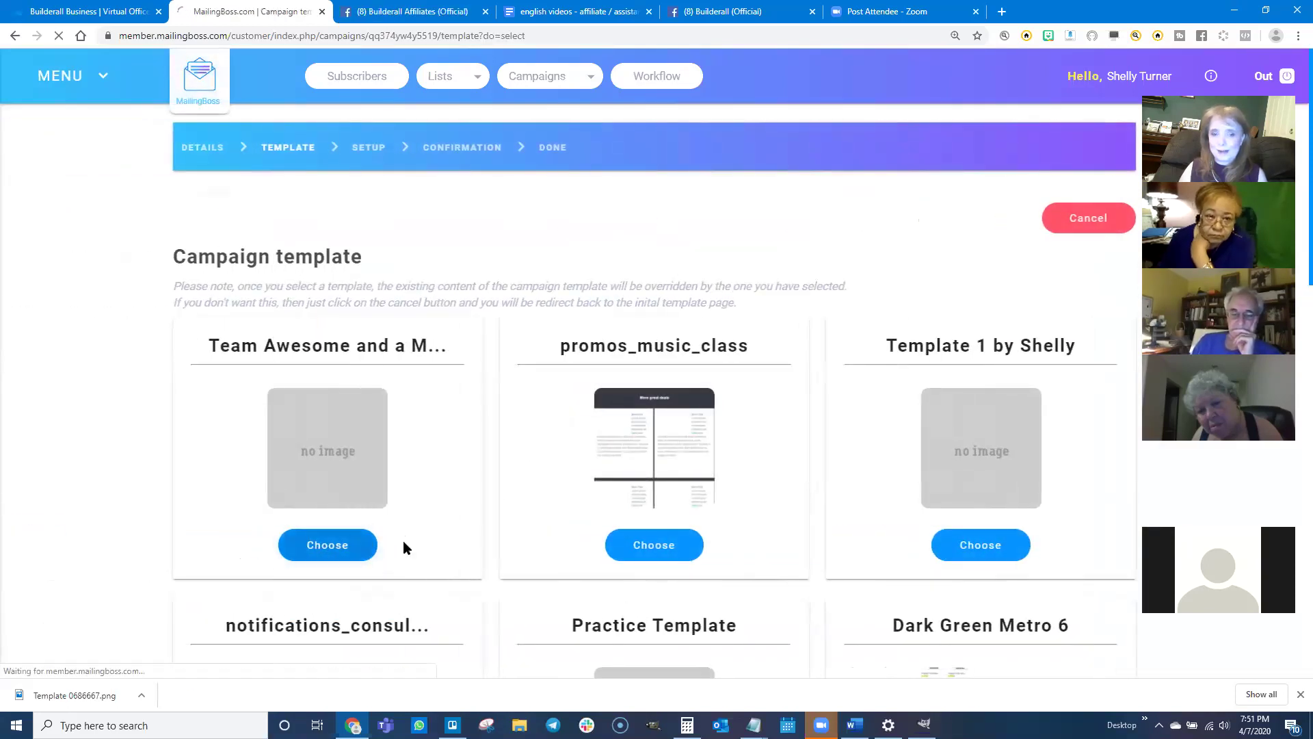
- Replace the top paragraph of the second email with the "I love builderall" sentence, entered three times
scroll(682, 553, down, 1)
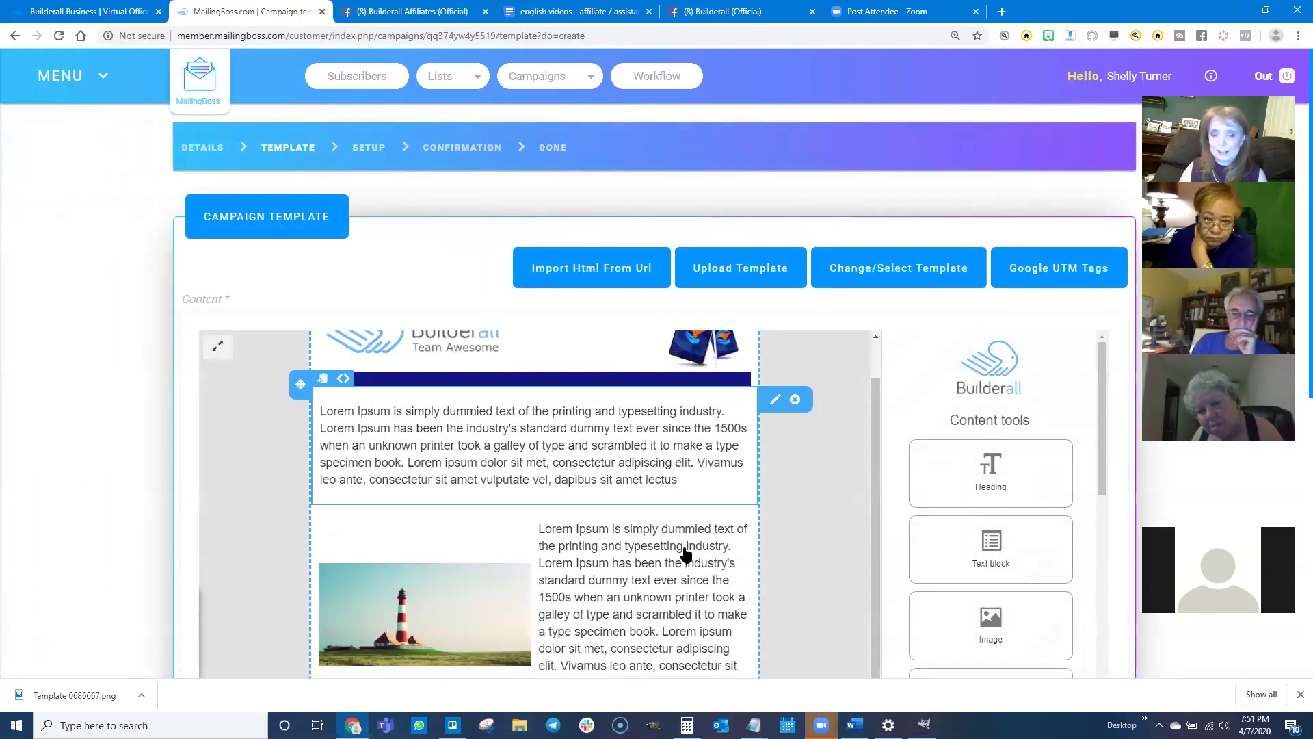
double_click(528, 420)
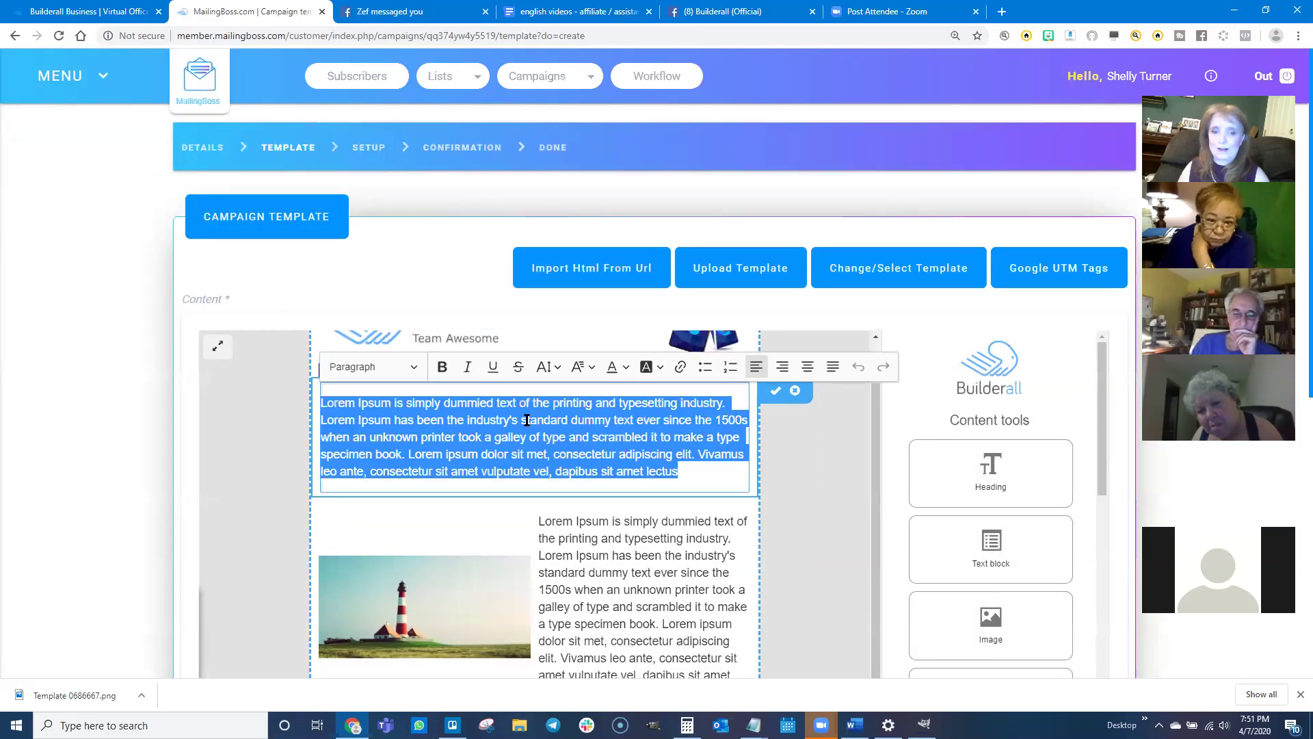
key(ctrl+v)
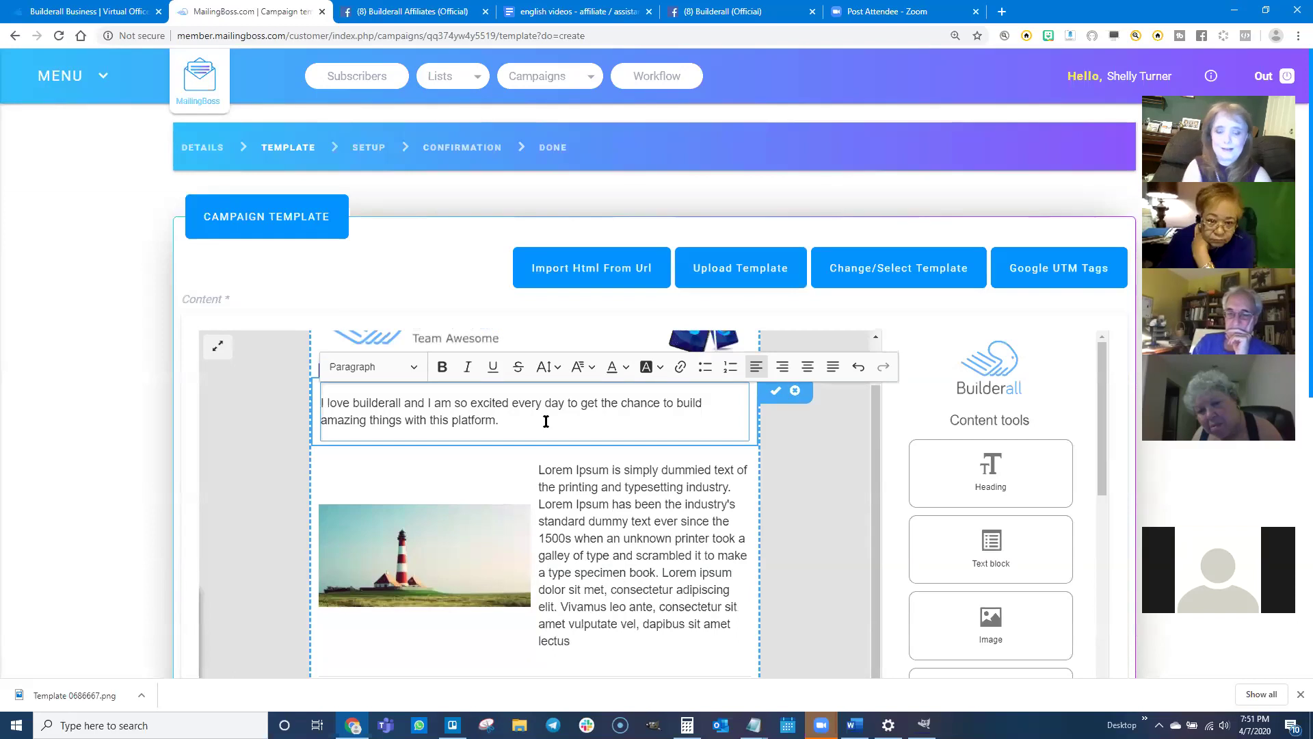
text(I love builderall and I am so excited every day to get the chance to build amazing things with this platform.)
text(I love builderall and I am so excited every day to get the chance to build amazing things with this platform.)
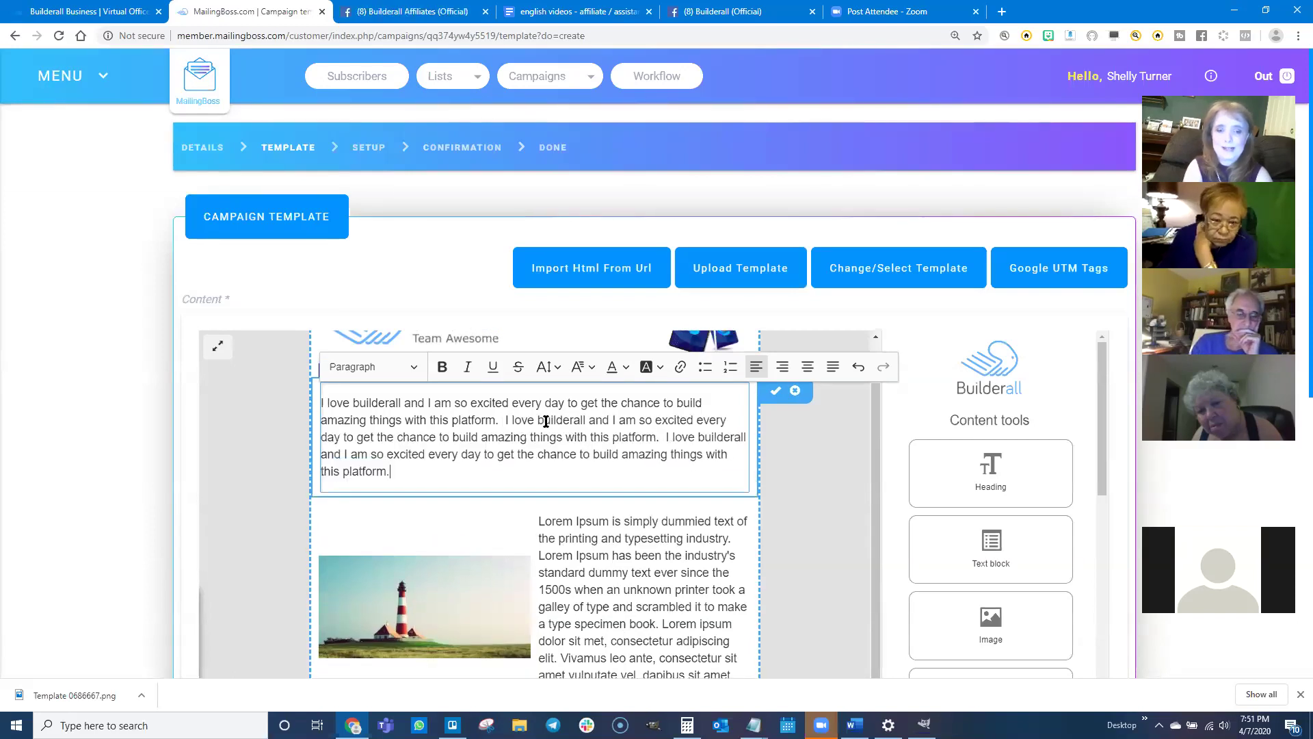
- Add the "I love builderall" sentence twice more to the top paragraph, and replace the text beside the first lighthouse image with it three times
text(I love builderall and I am so excited every day to get the chance to build amazing things with this platform.)
text(I love builderall and I am so excited every day to get the chance to build amazing things with this platform.)
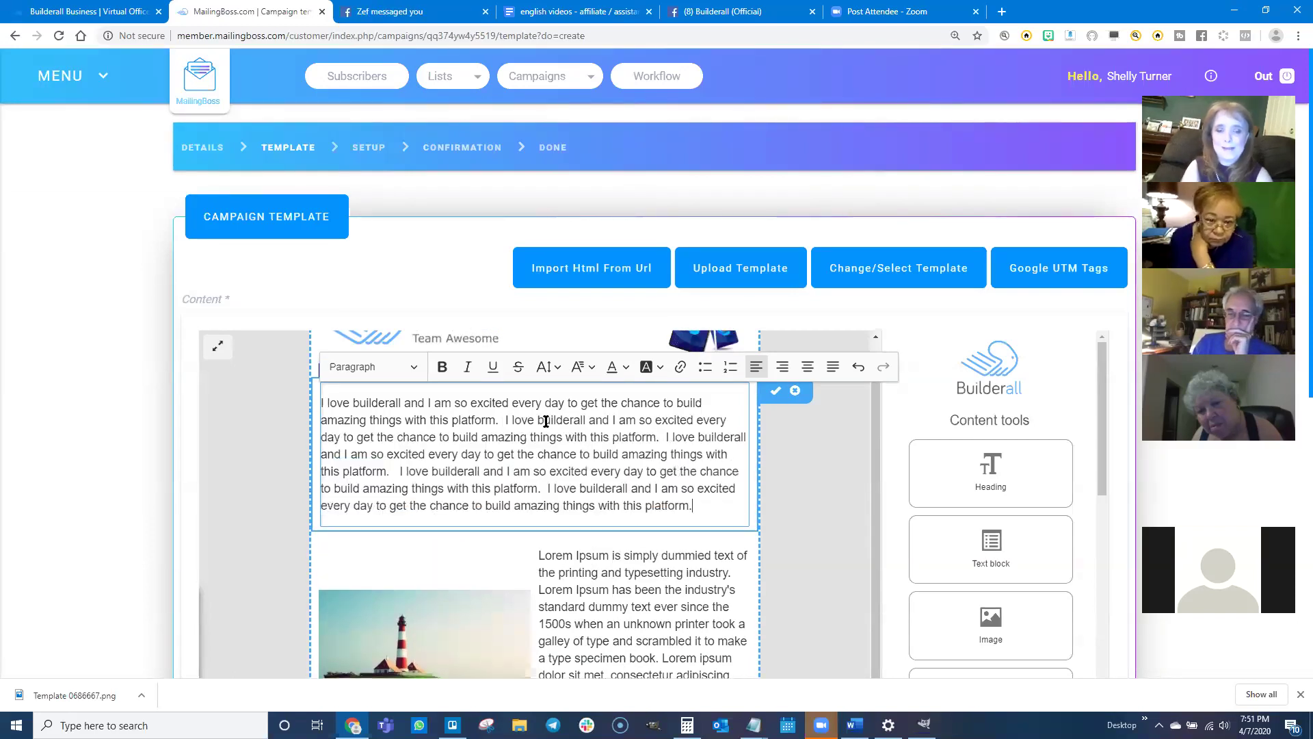
scroll(566, 348, down, 3)
triple_click(634, 424)
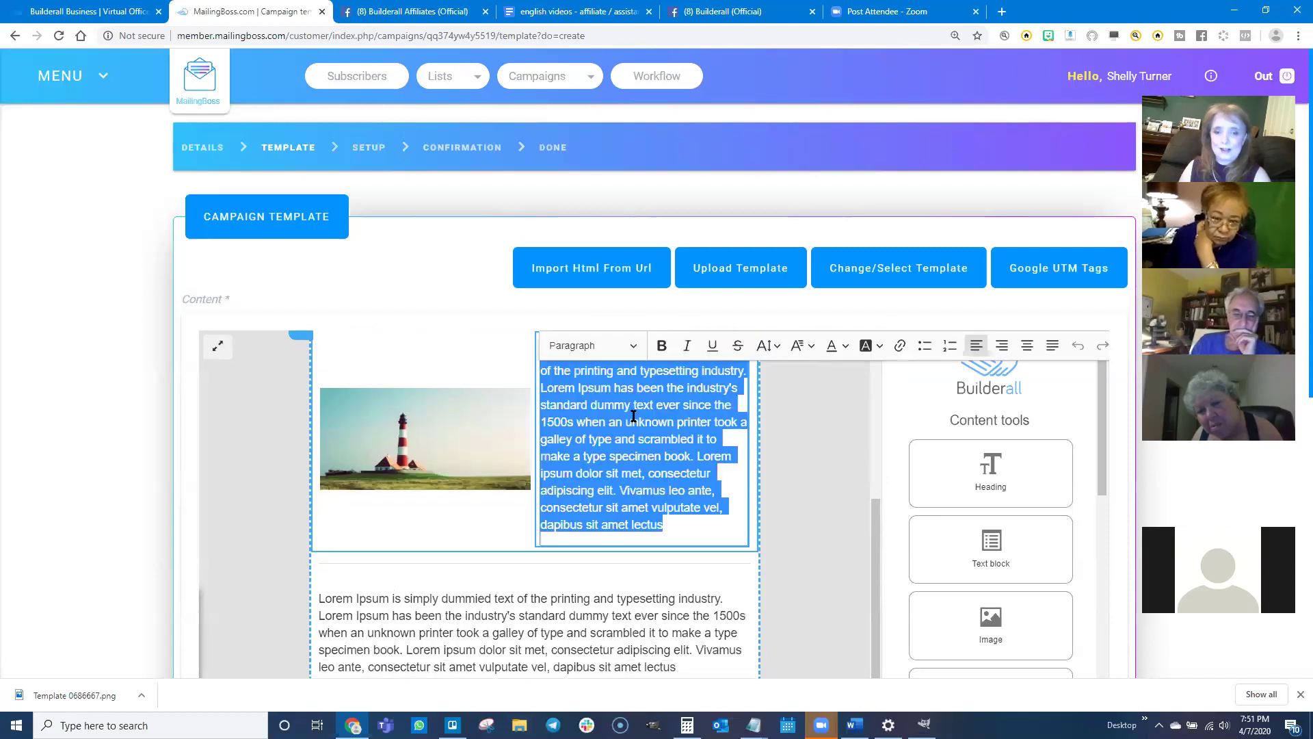
text(I love builderall and I am so excited every day to get the chance to build amazing things with this platform.)
text(I love builderall and I am so excited every day to get the chance to build amazing things with this platform.)
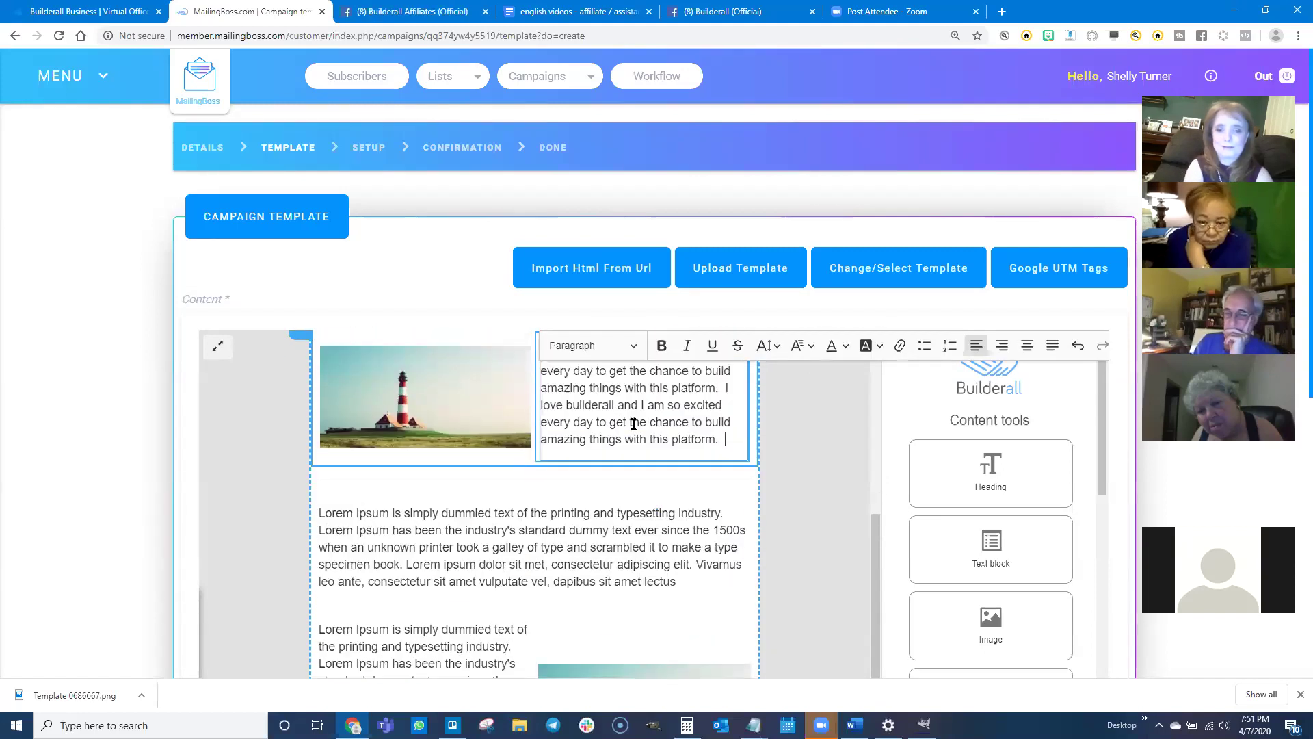
text(I love builderall and I am so excited every day to get the chance to build amazing things with this platform.)
- Replace the full-width paragraph below the divider with the "I love builderall" sentence, entered three times
scroll(633, 424, down, 1)
triple_click(535, 521)
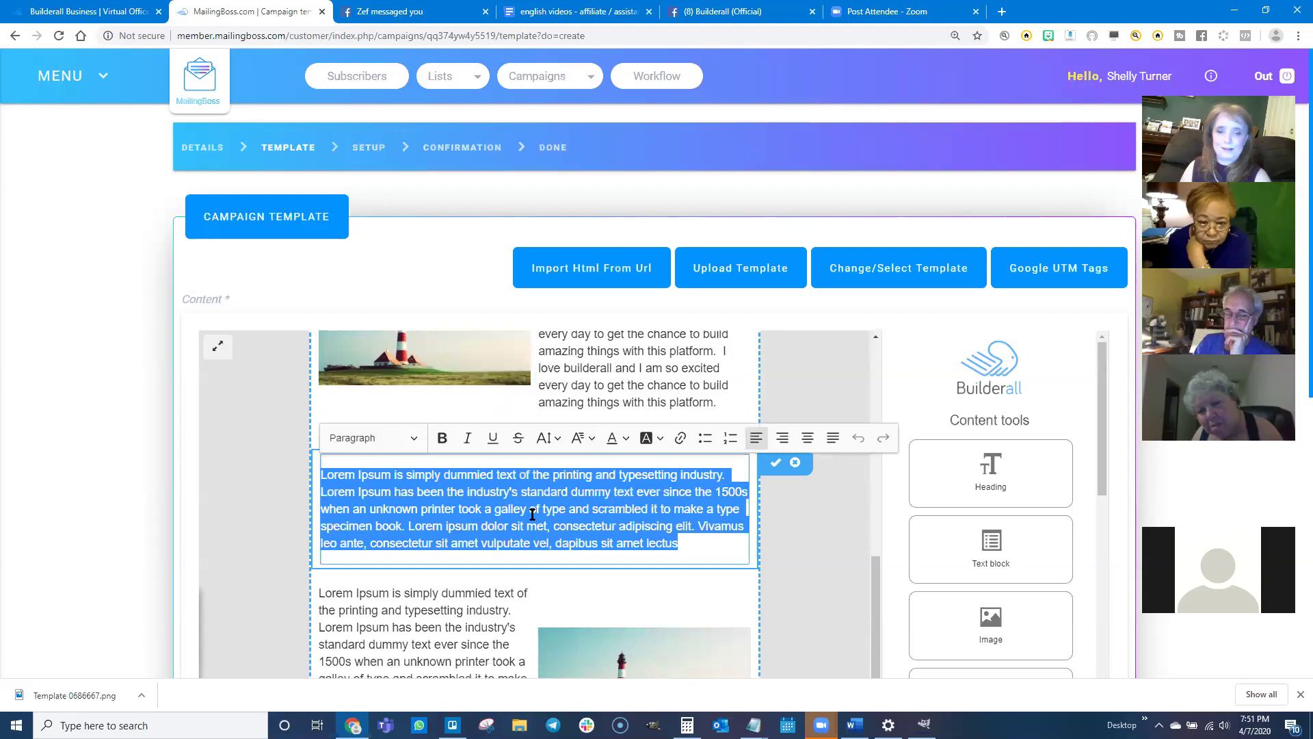
text(I love builderall and I am so excited every day to get the chance to build amazing things with this platform.)
text(I love builderall and I am so excited every day to get the chance to build amazing things with this platform.)
text(I love builderall and I am so excited every day to get the chance to build amazing things with this platform.)
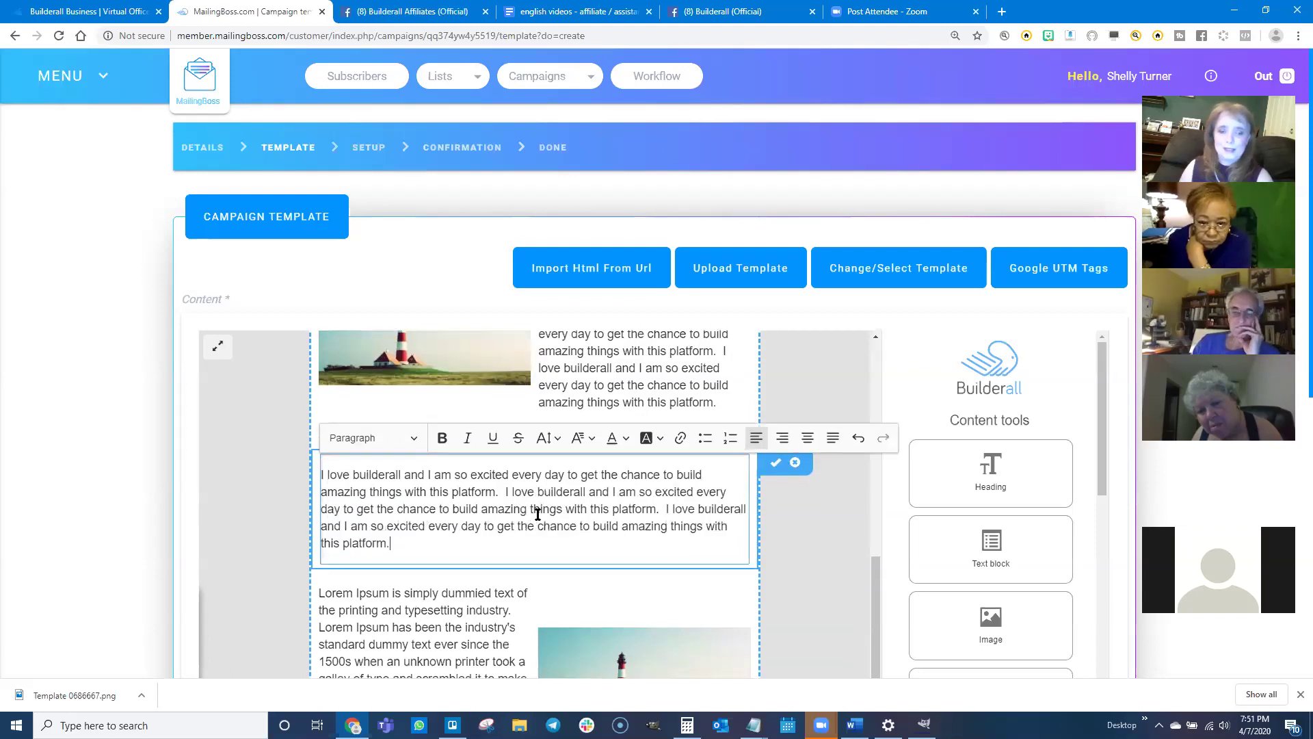
- Replace the text beside the second lighthouse image with the "I love builderall" sentence, entered twice
scroll(479, 513, down, 3)
double_click(412, 504)
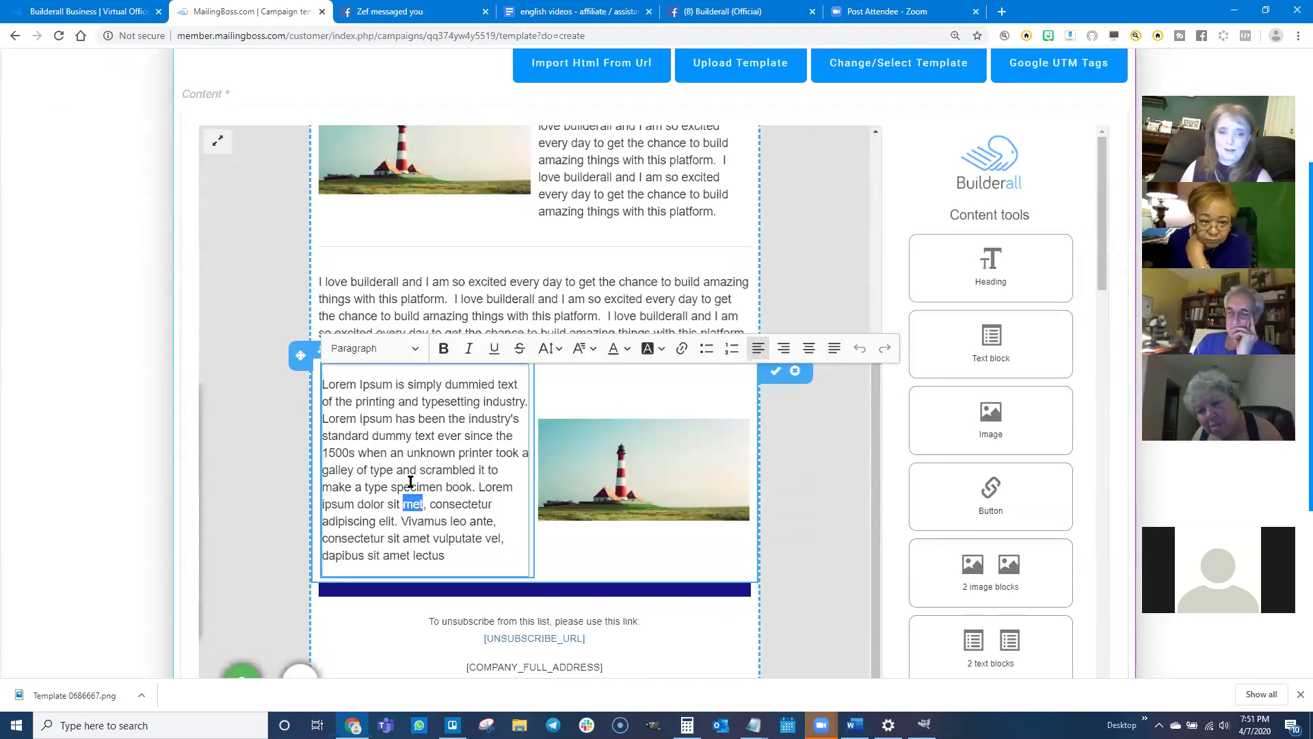
double_click(411, 485)
key(ctrl+a)
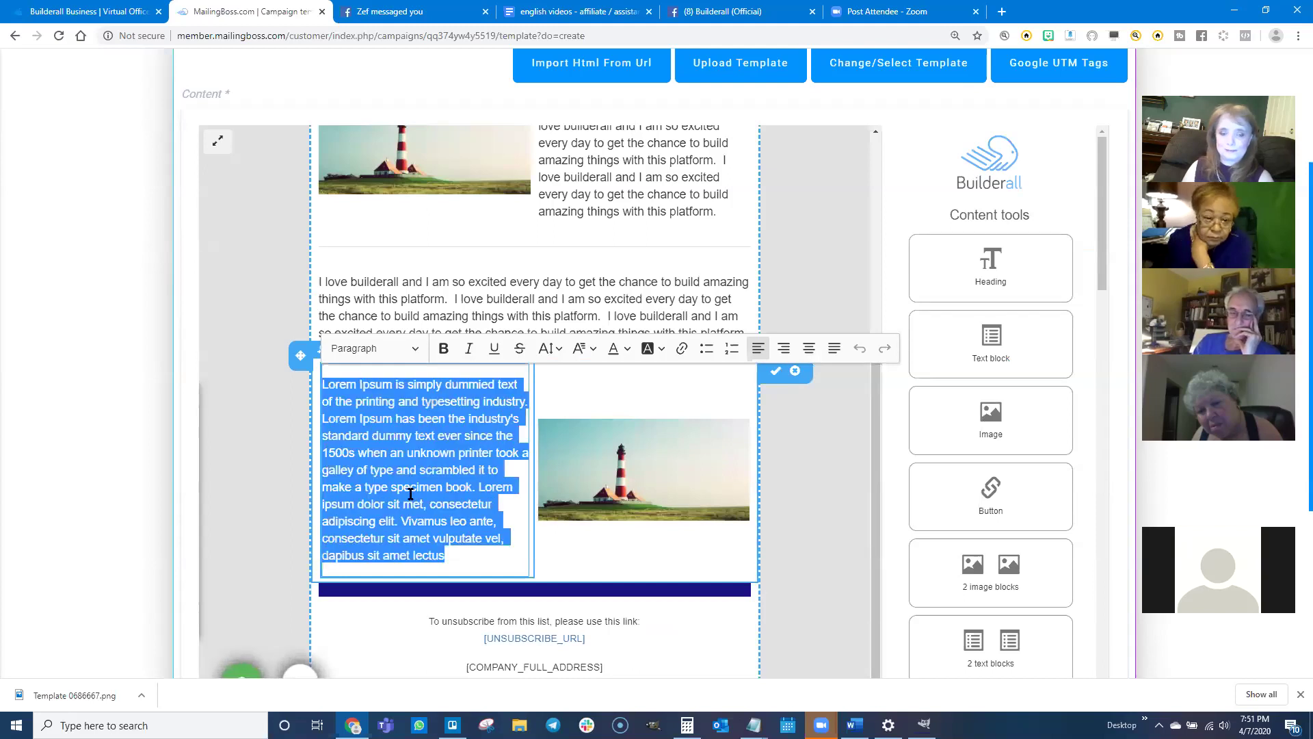
text(I love builderall and I am so excited every day to get the chance to build amazing things with this platform.)
text(I love builderall and I am so excited every day to get the chance to build amazing things with this platform.)
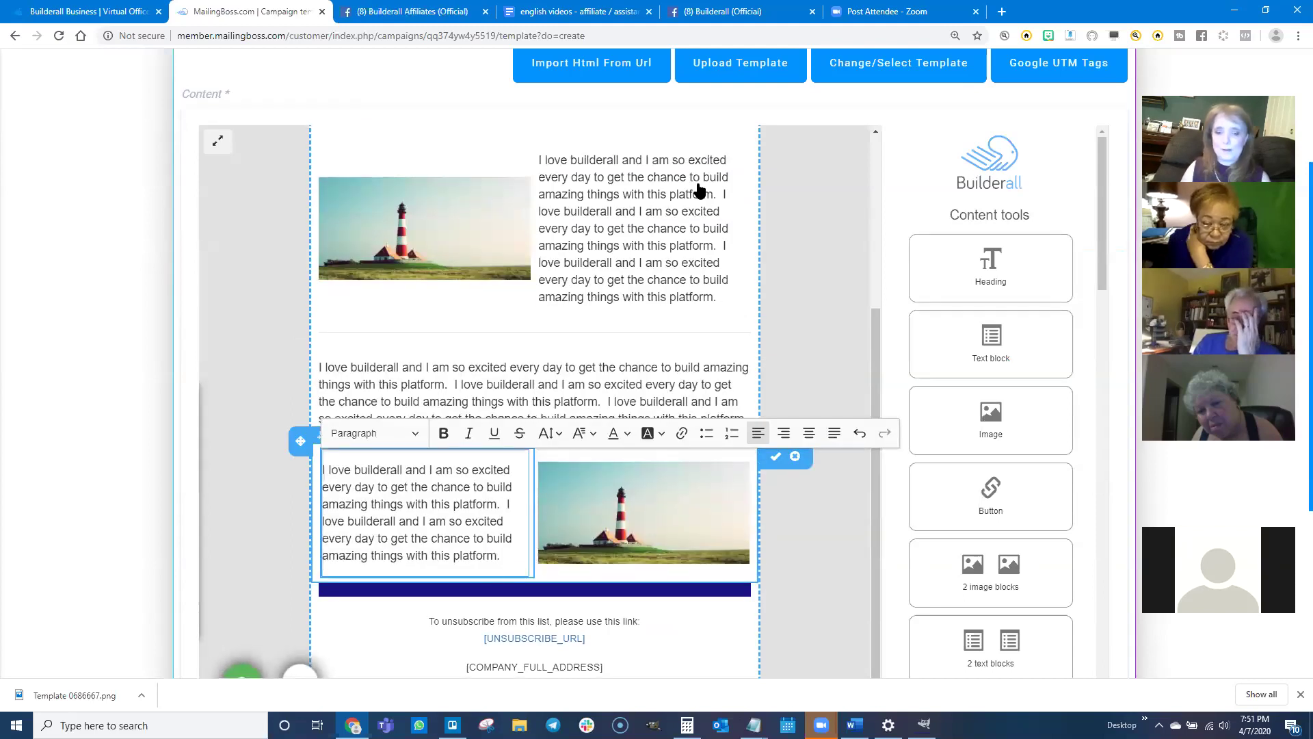
- Save the email template, and save the campaign setup with the subject "Welcome to Email #2", continuing to the confirmation stage
scroll(195, 459, down, 1)
scroll(195, 458, down, 3)
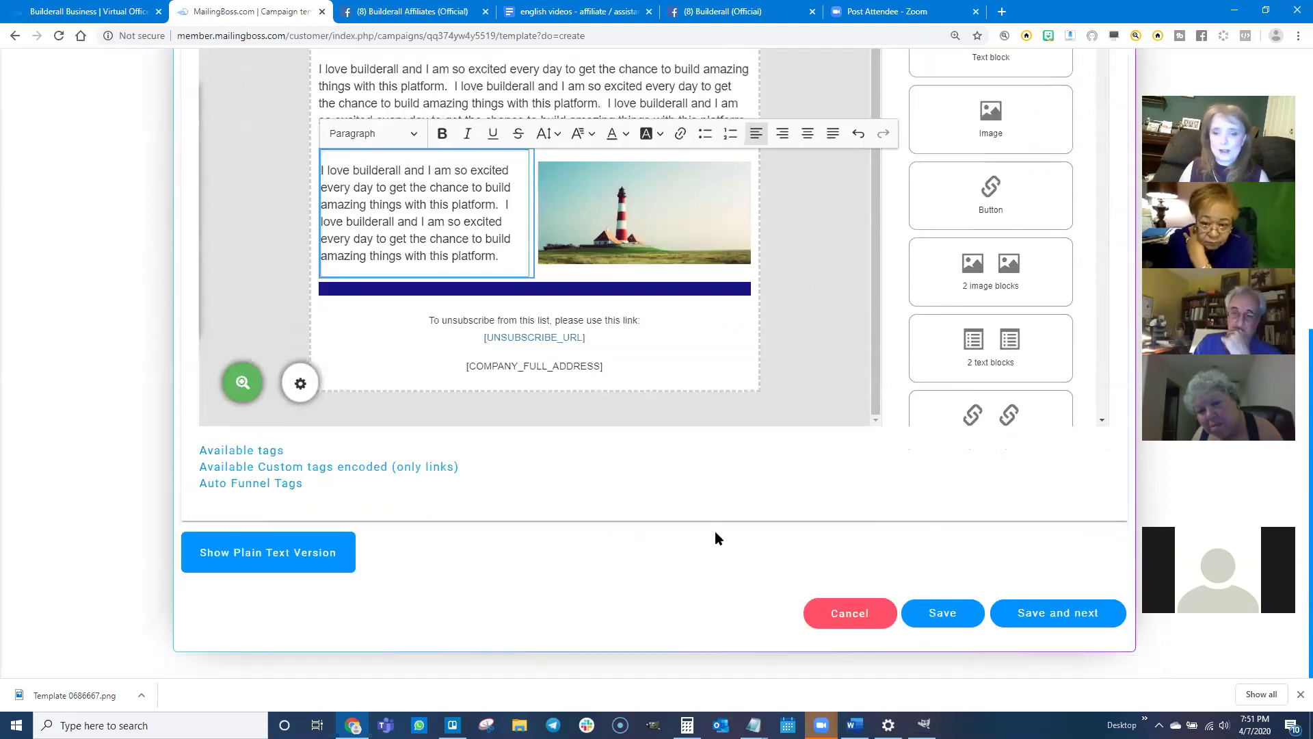
click(1058, 613)
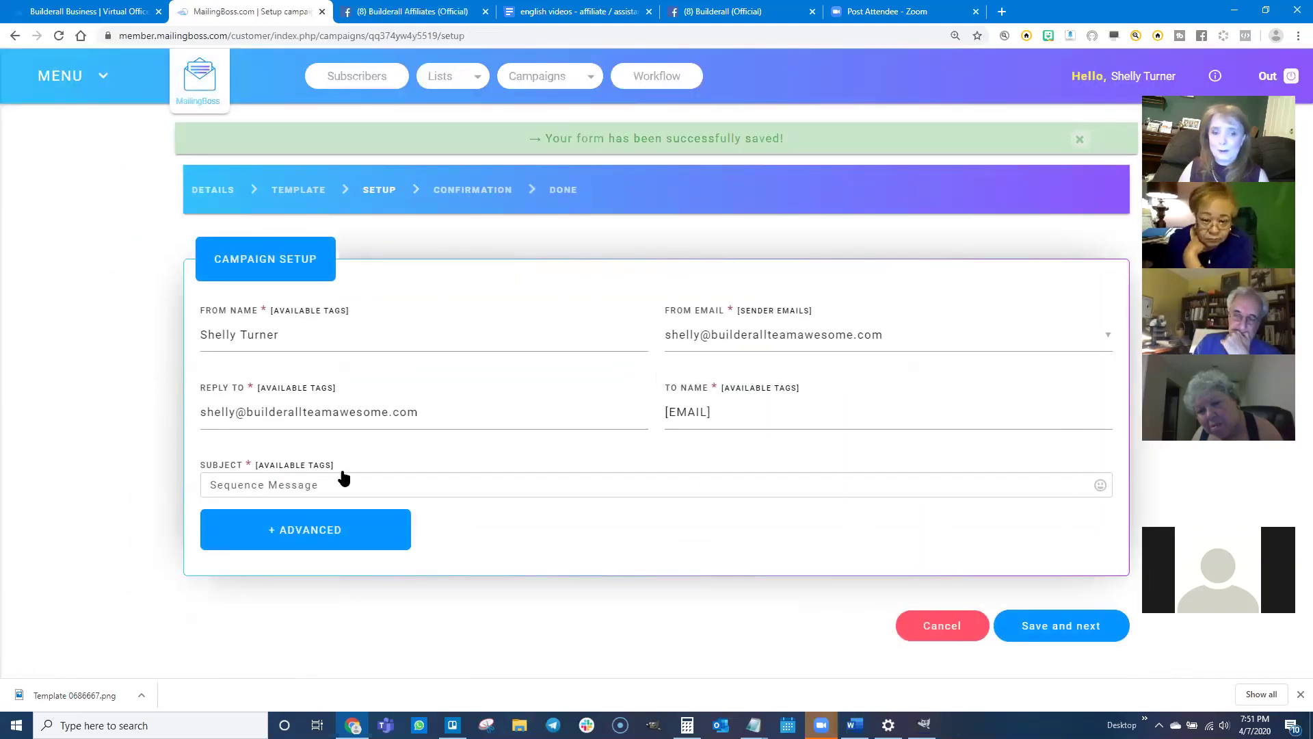
click(379, 489)
drag(337, 486, 200, 490)
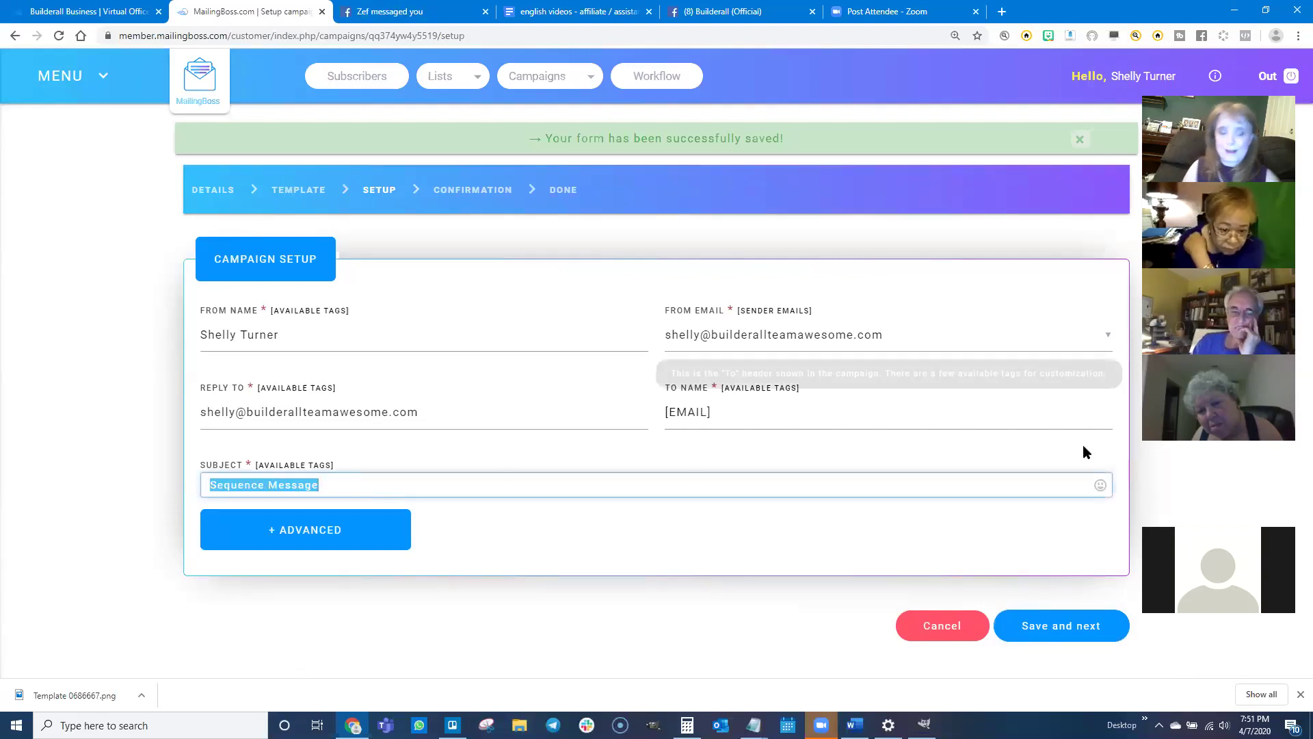
text(Welcome to Email #2)
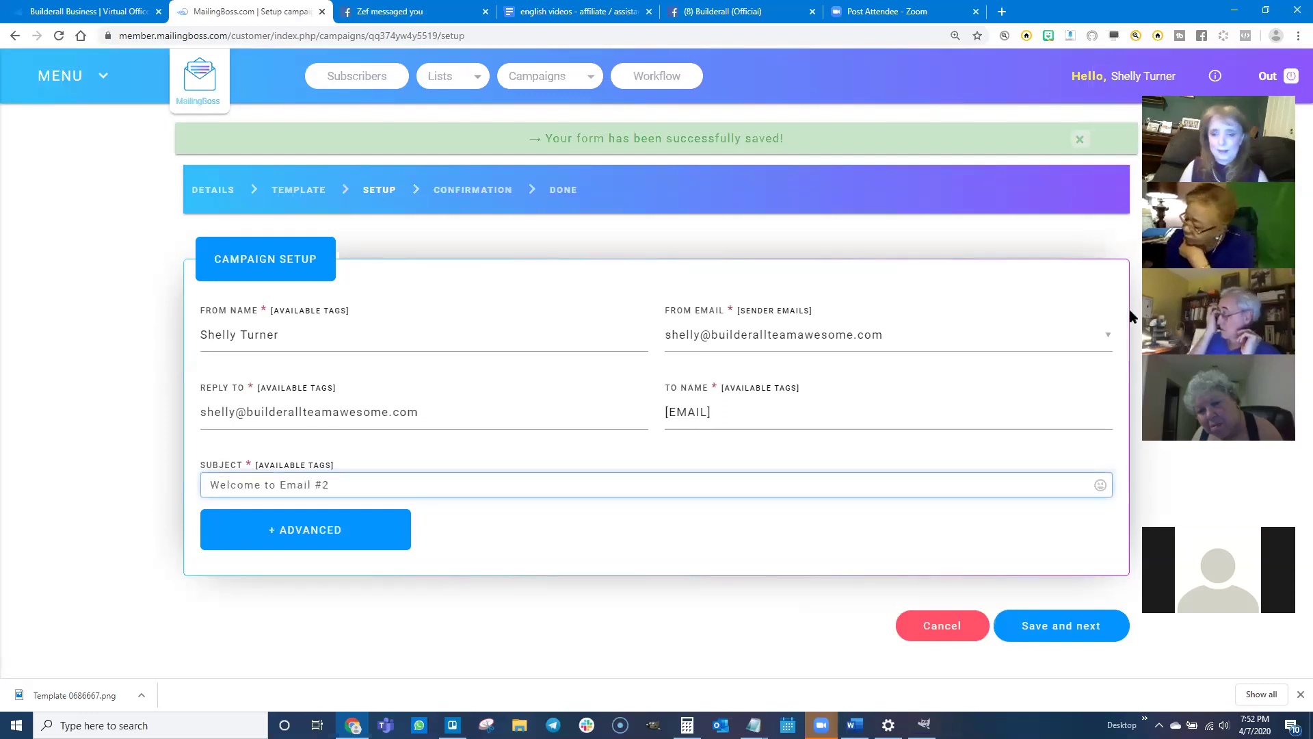
click(1064, 628)
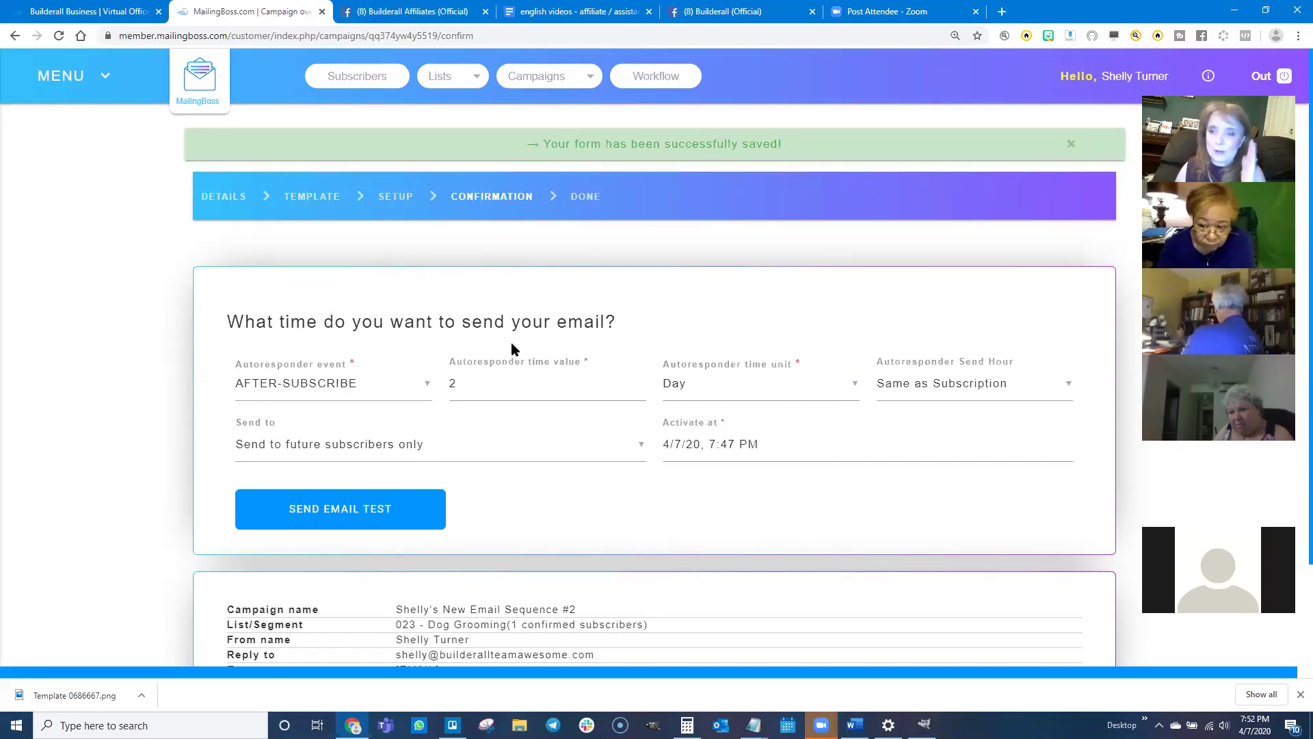
- Set the second email's autoresponder time value to 1 day after subscribing
drag(482, 384, 441, 377)
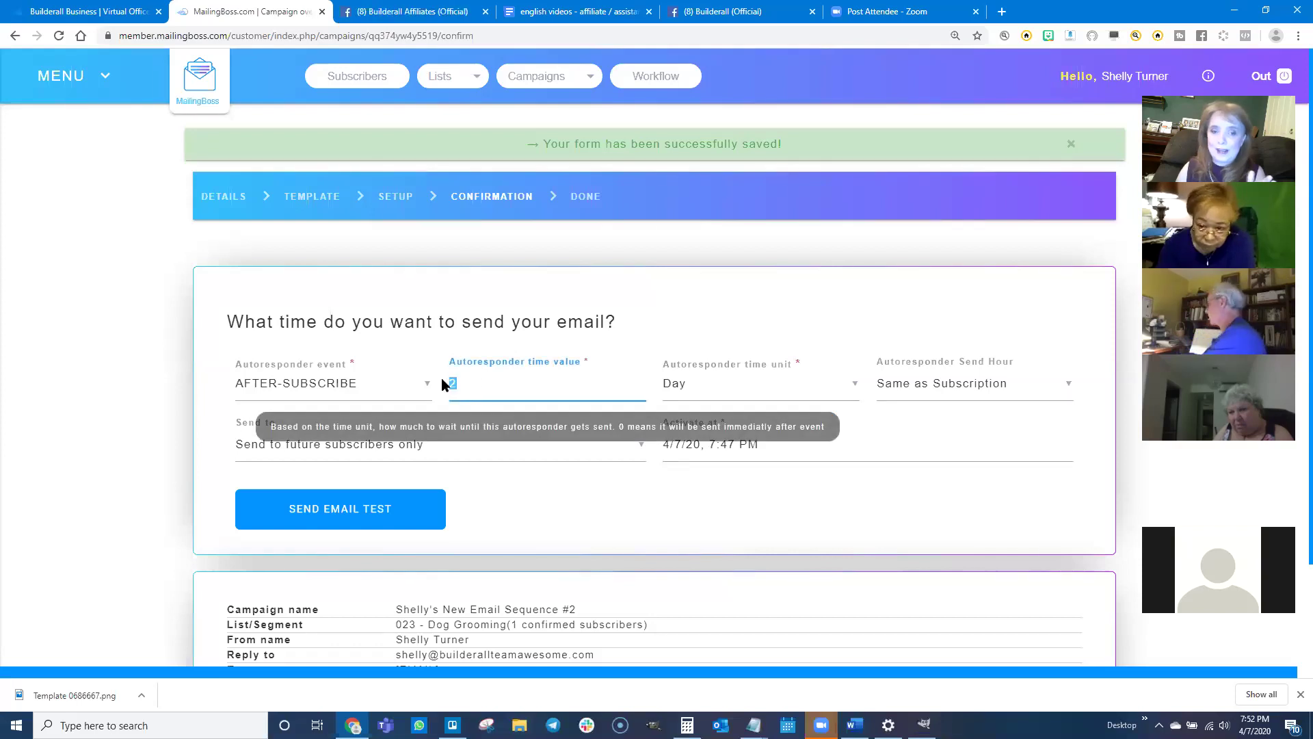
text(1)
click(718, 496)
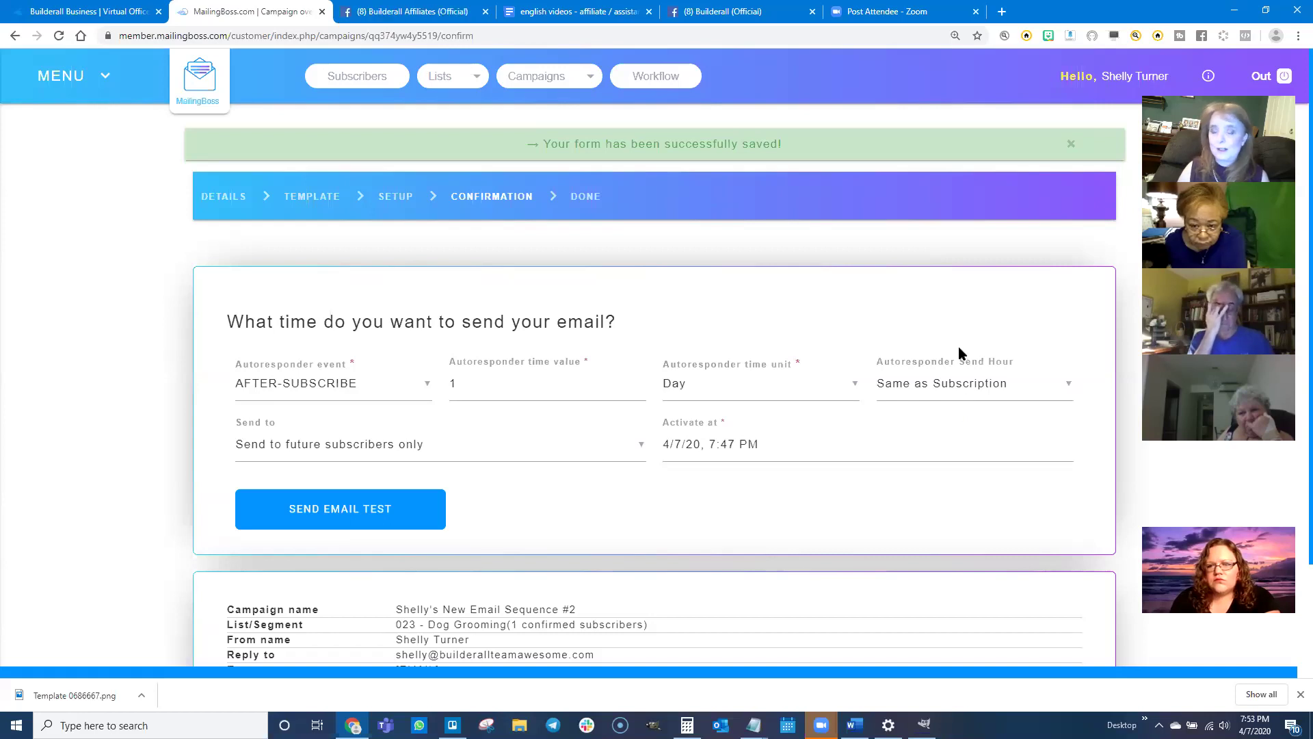
- Set the second email's autoresponder send hour to 8:00 AM, then save and activate the email
click(928, 387)
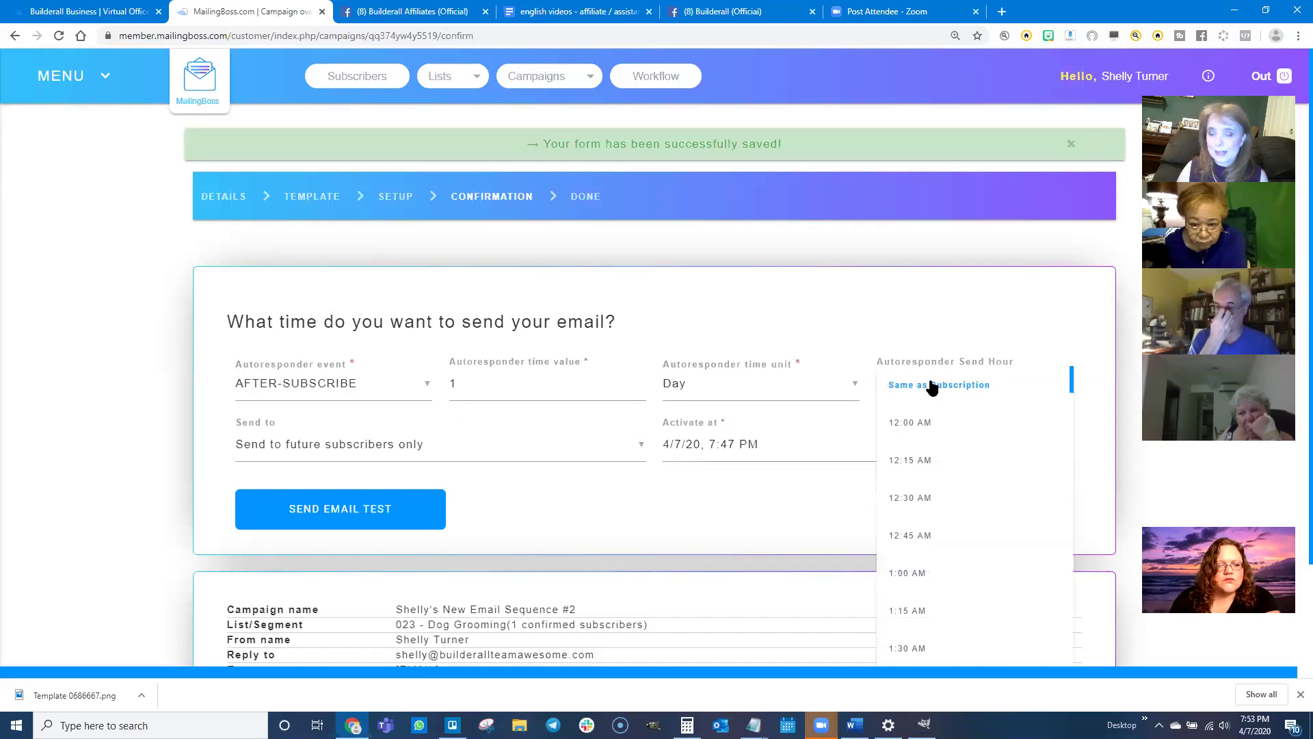
scroll(930, 547, down, 5)
scroll(935, 558, down, 10)
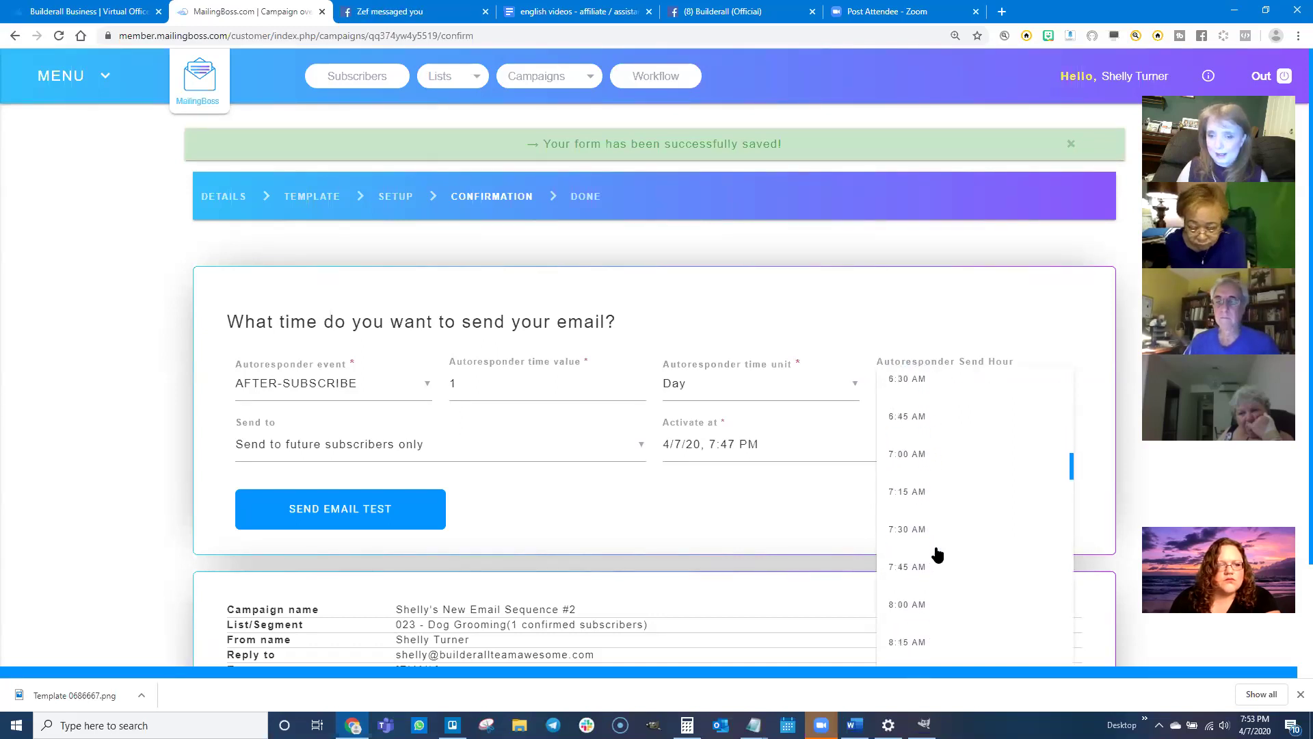
scroll(937, 555, down, 2)
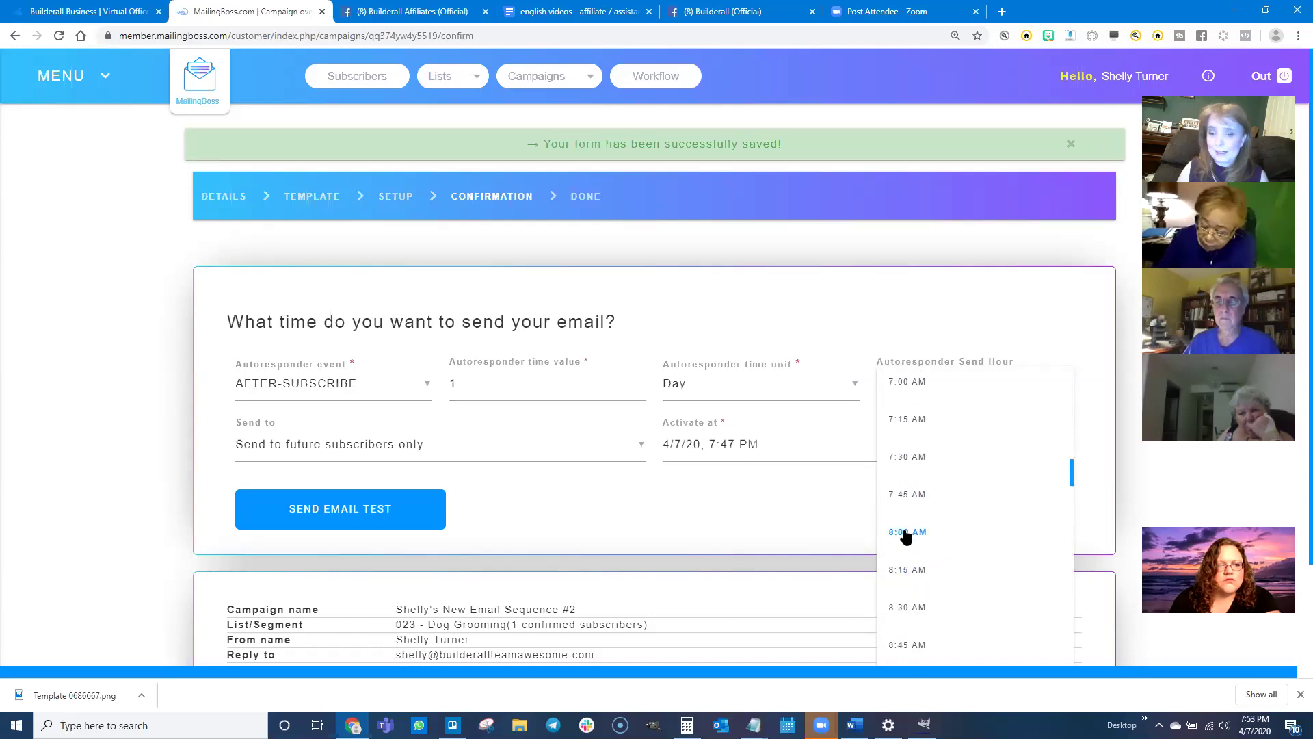
click(907, 534)
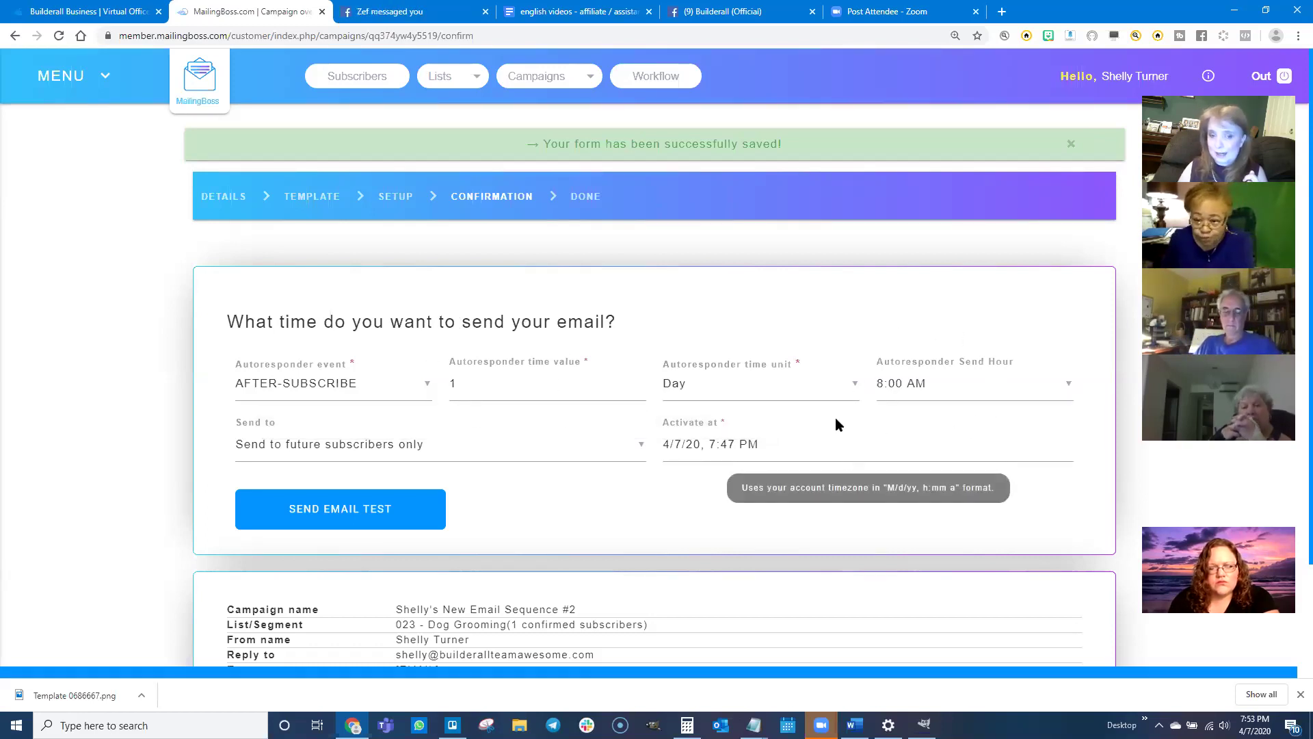
scroll(609, 504, down, 2)
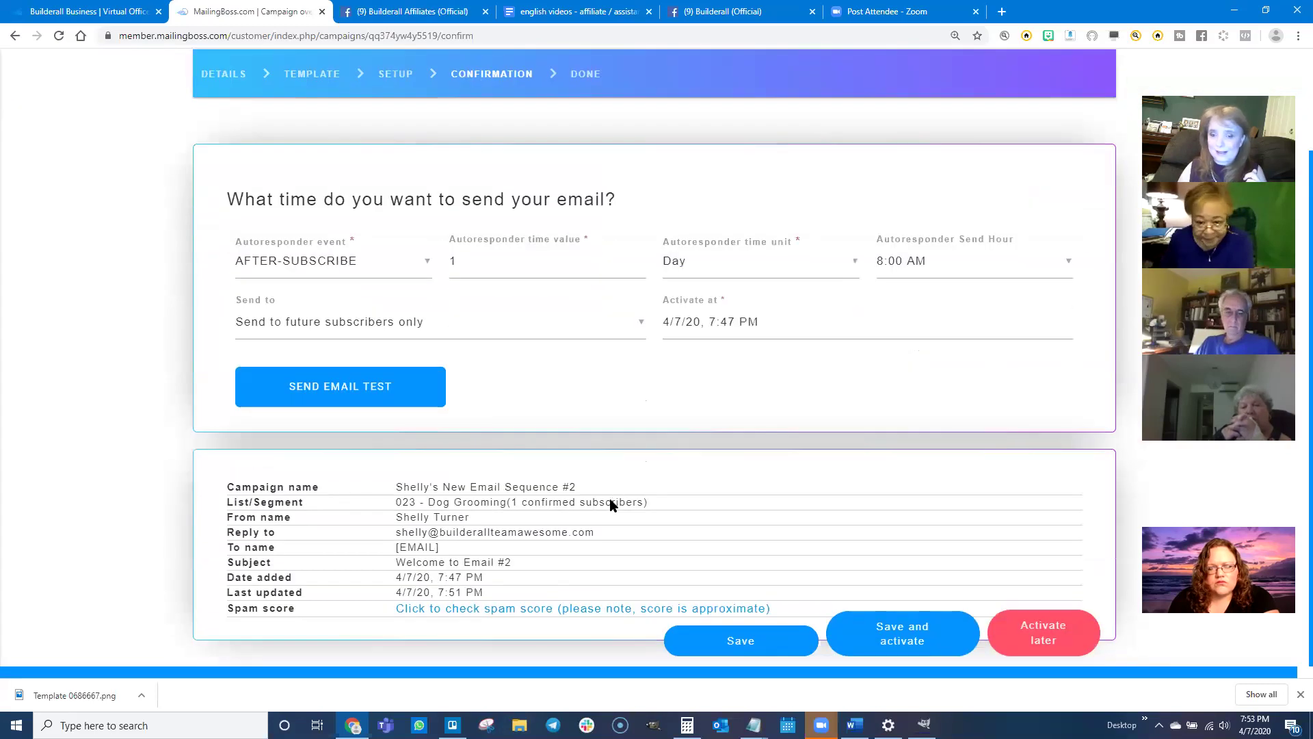
click(900, 639)
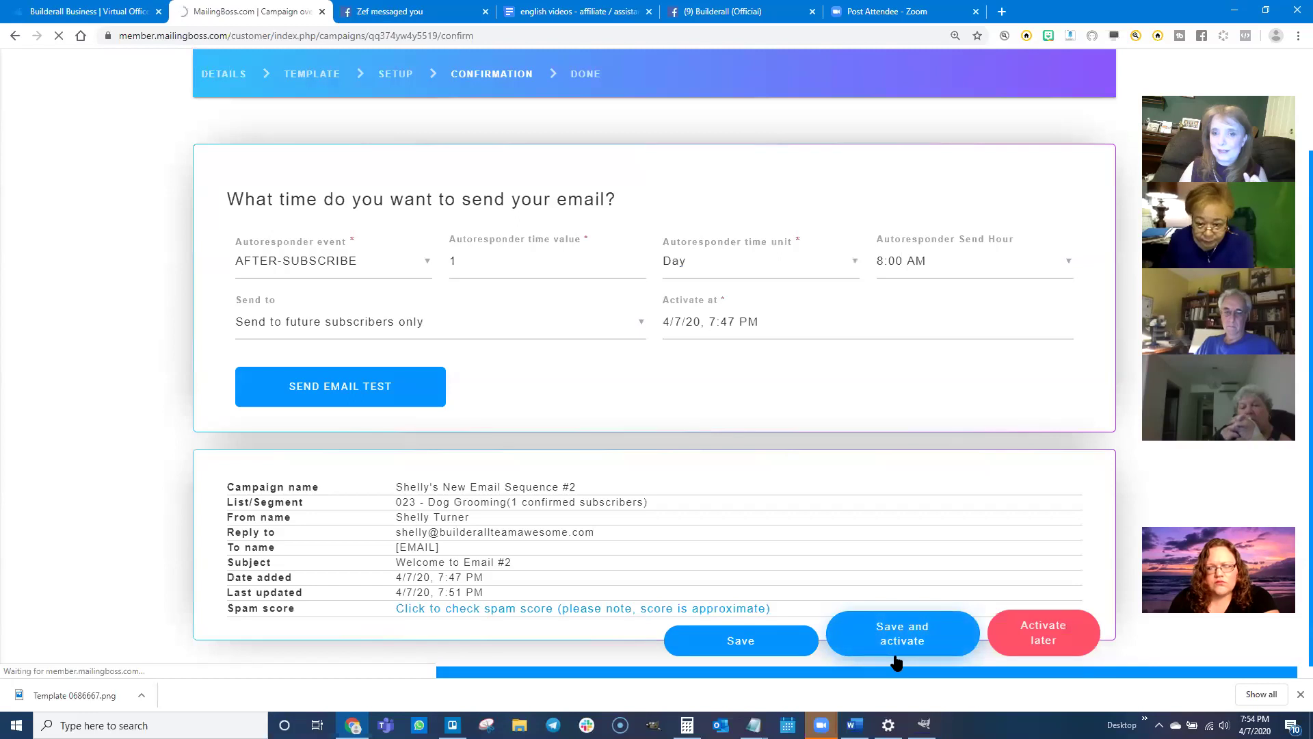
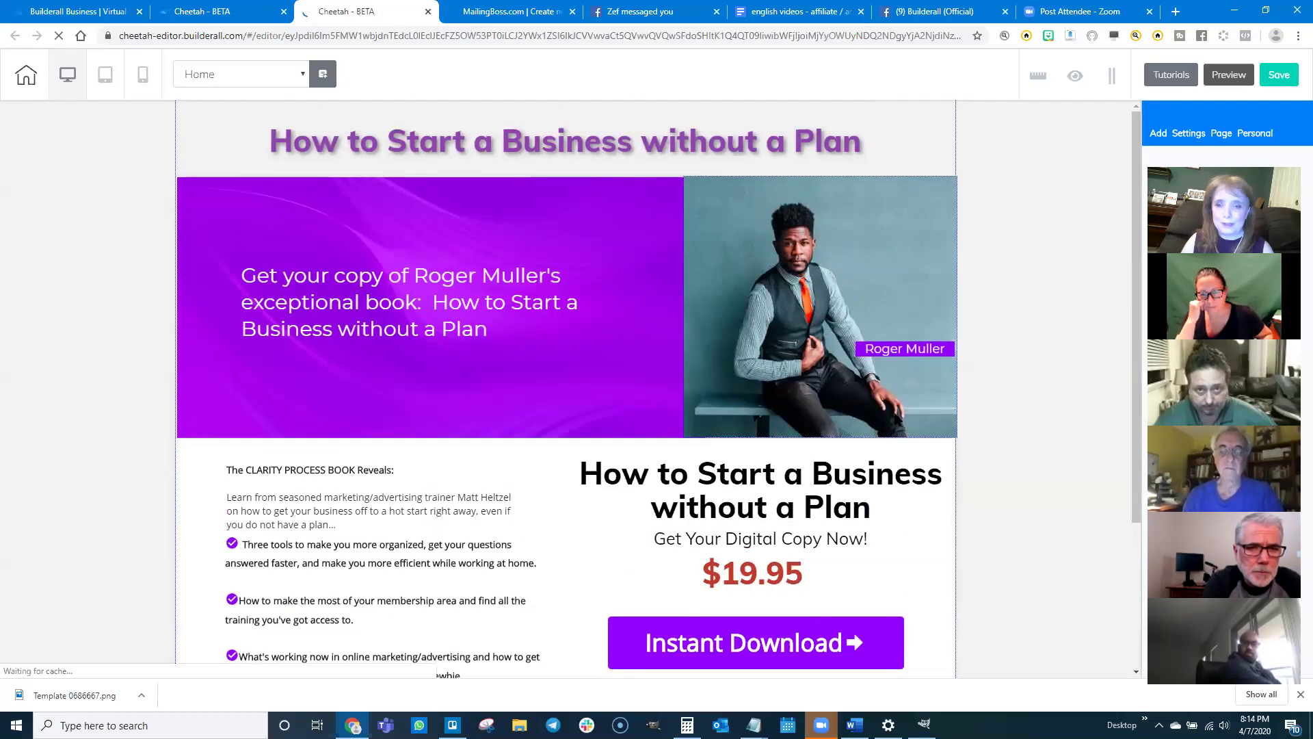
- Add a blank panel below the page footer in the Cheetah editor and delete its placeholder text box
scroll(704, 631, down, 1)
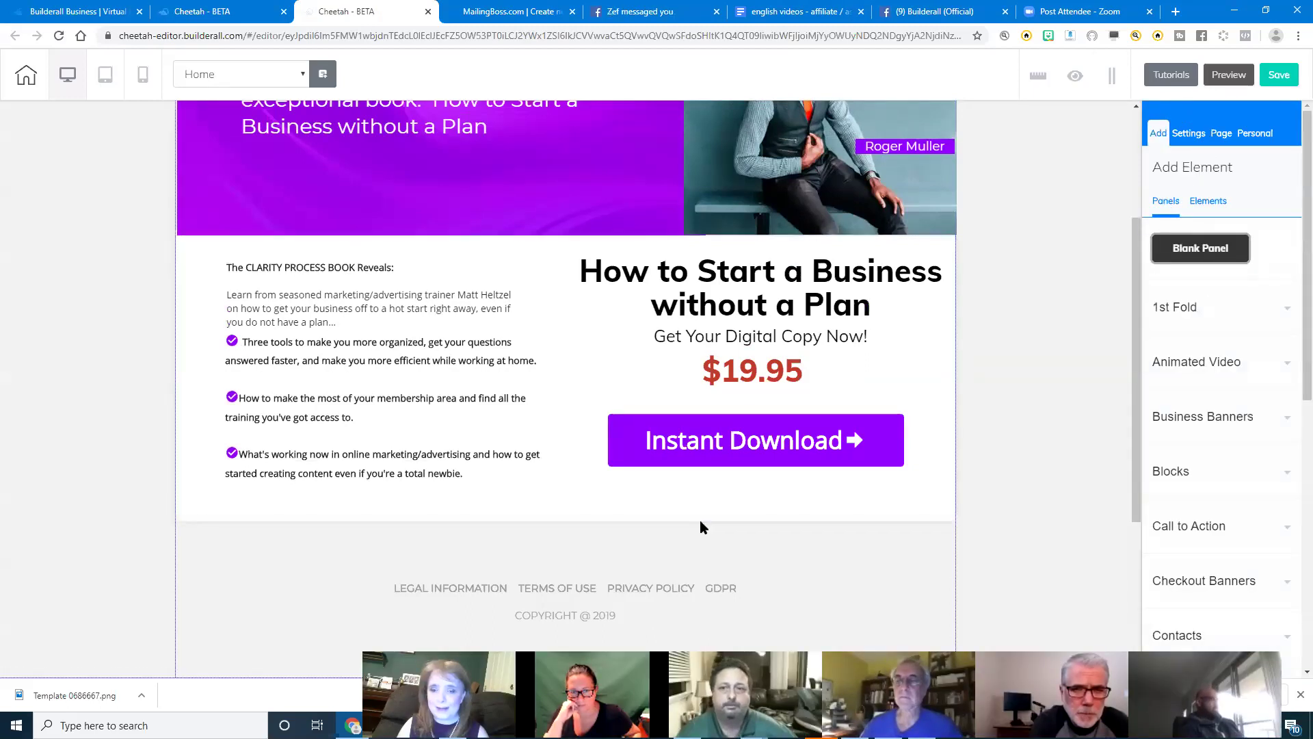
click(554, 460)
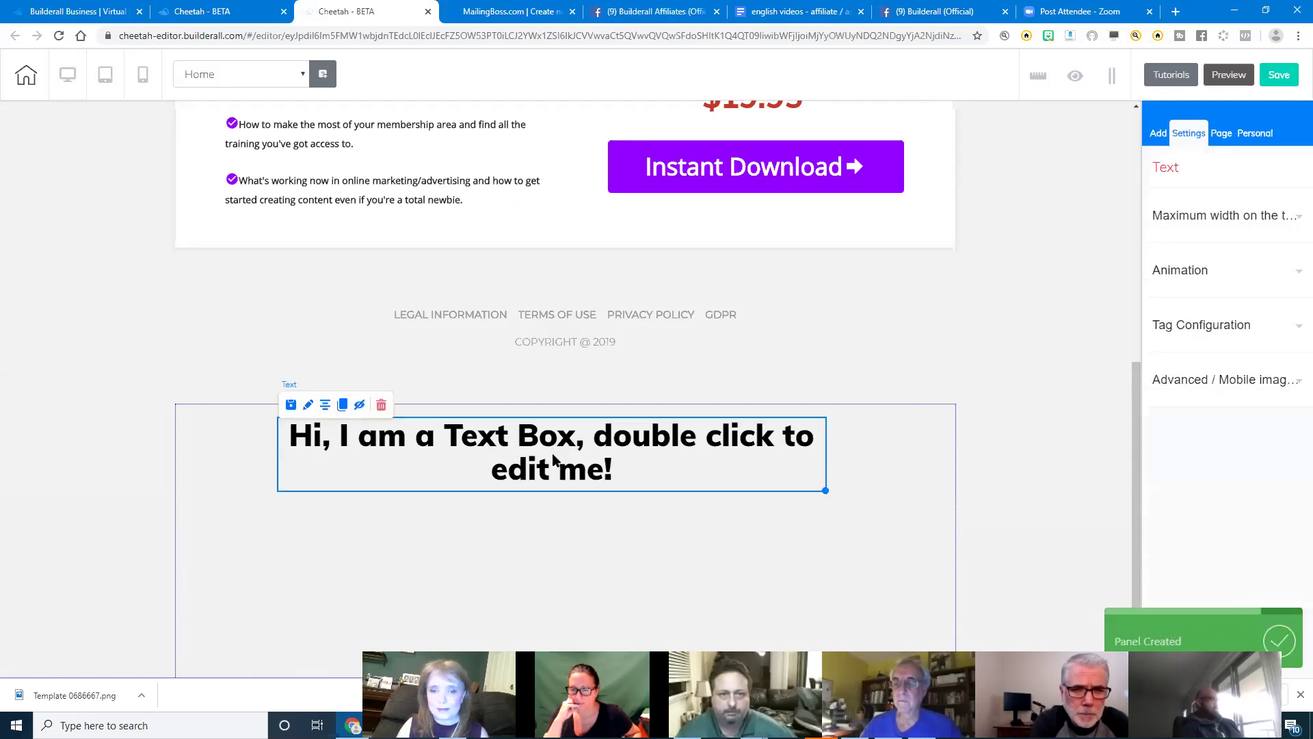
key(Delete)
click(707, 382)
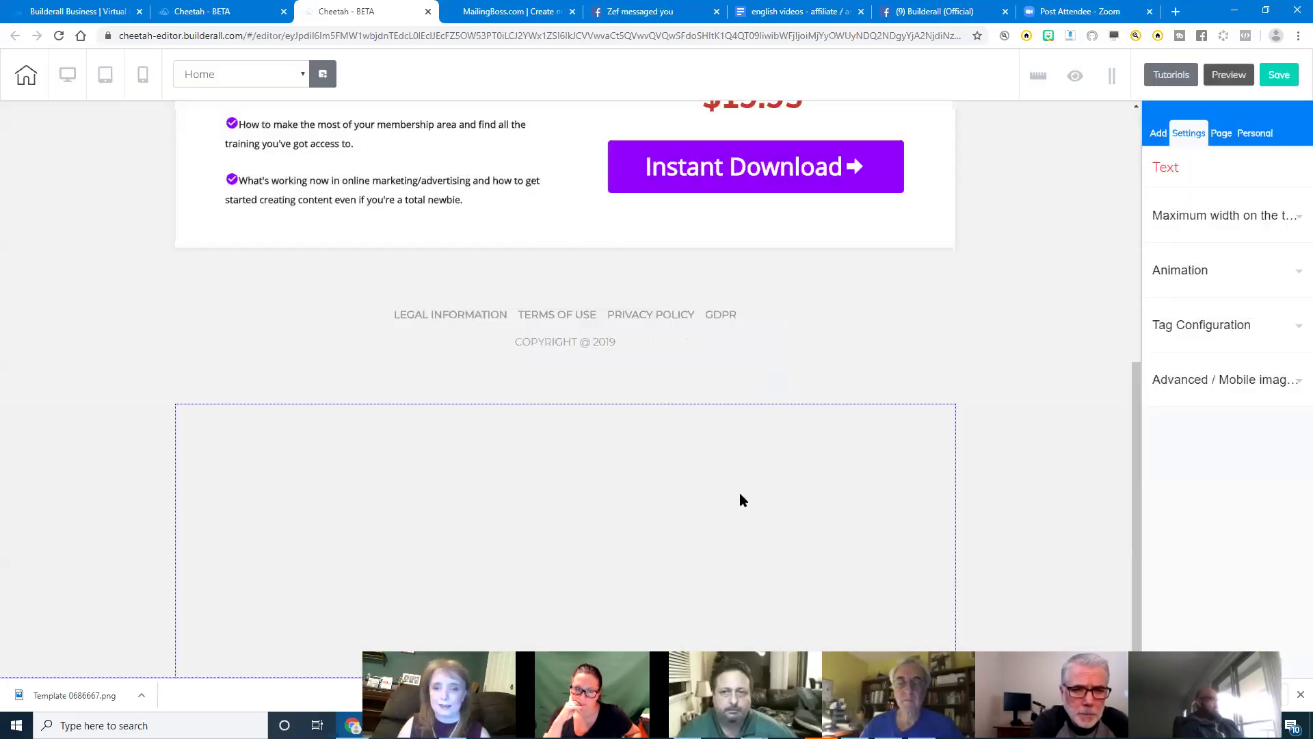
- Place a contact form with name, email and phone fields in the new blank panel
click(741, 486)
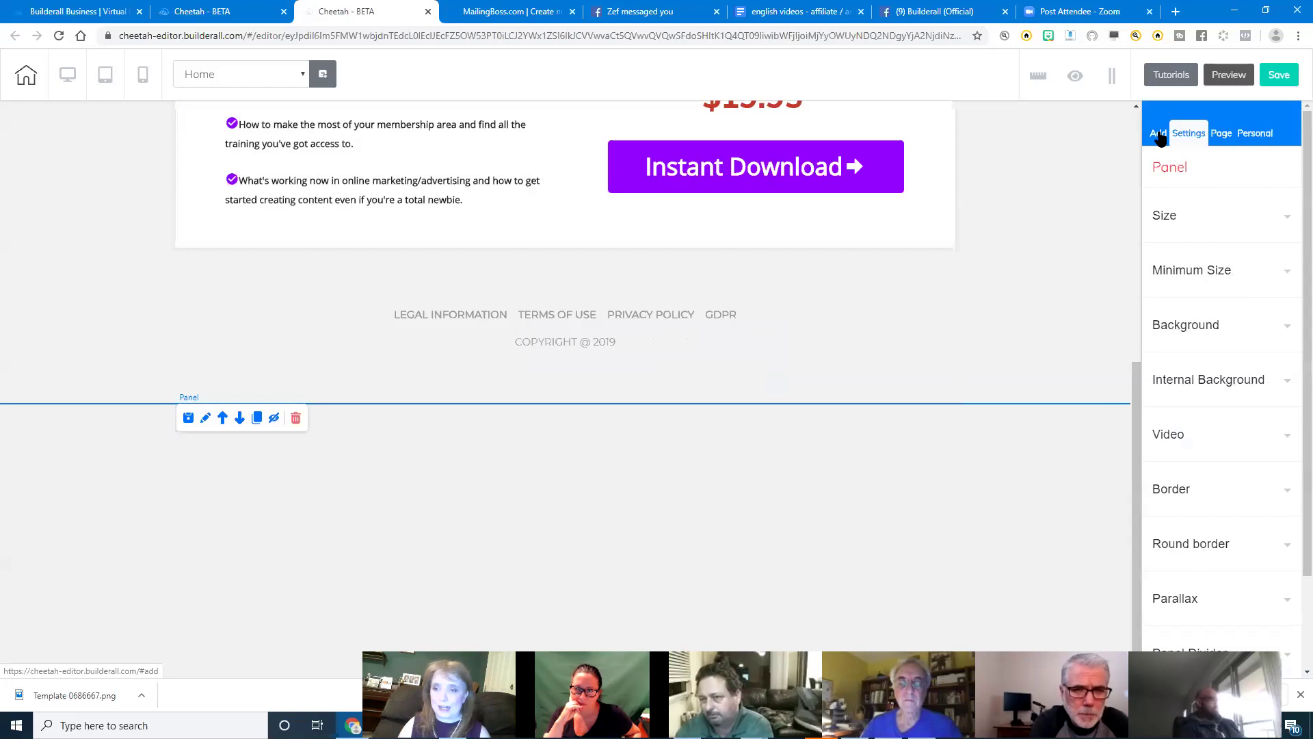
click(1159, 134)
click(1208, 206)
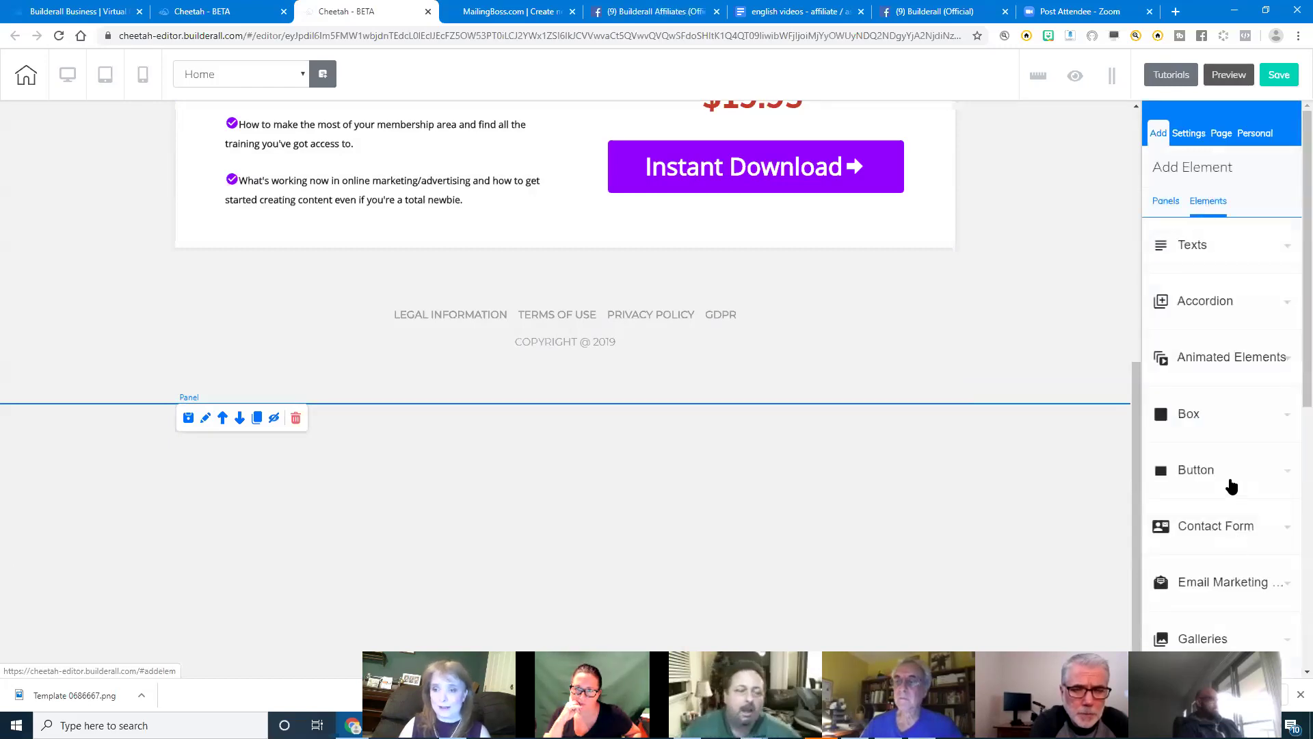
scroll(1231, 485, down, 3)
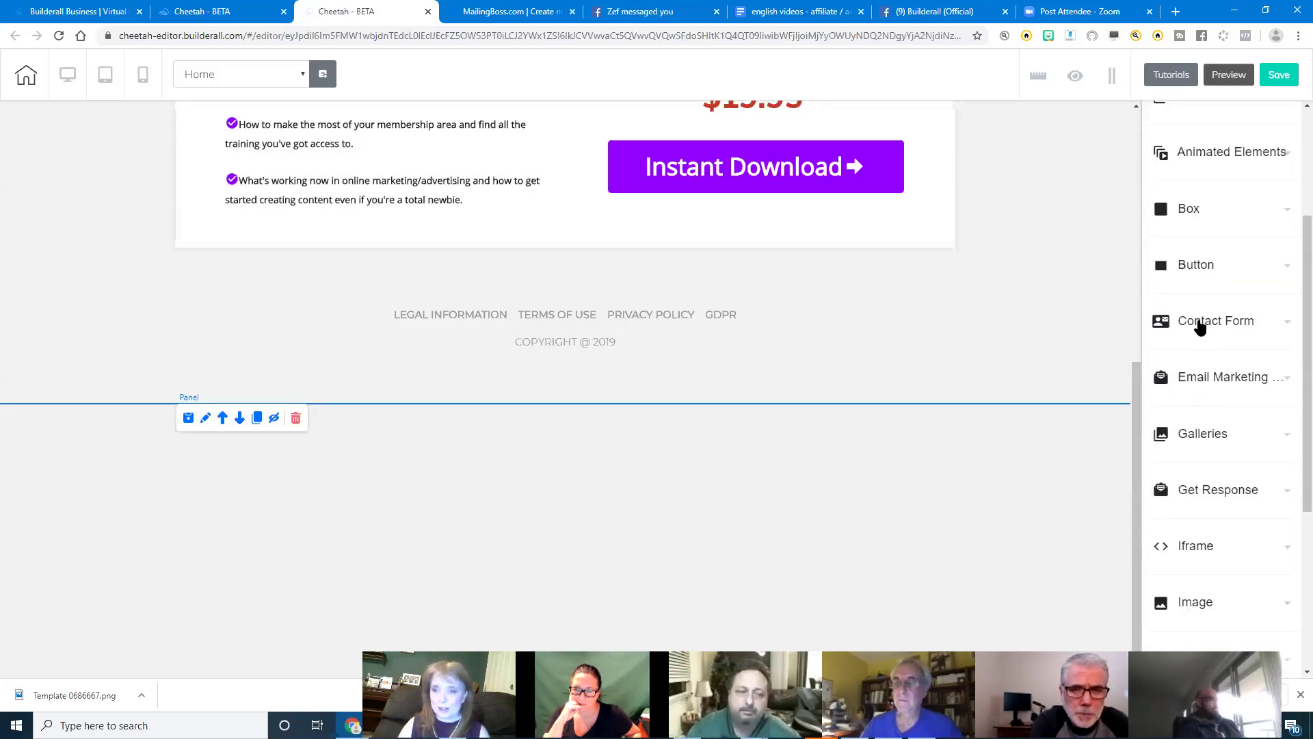
click(1200, 325)
drag(1204, 396, 555, 472)
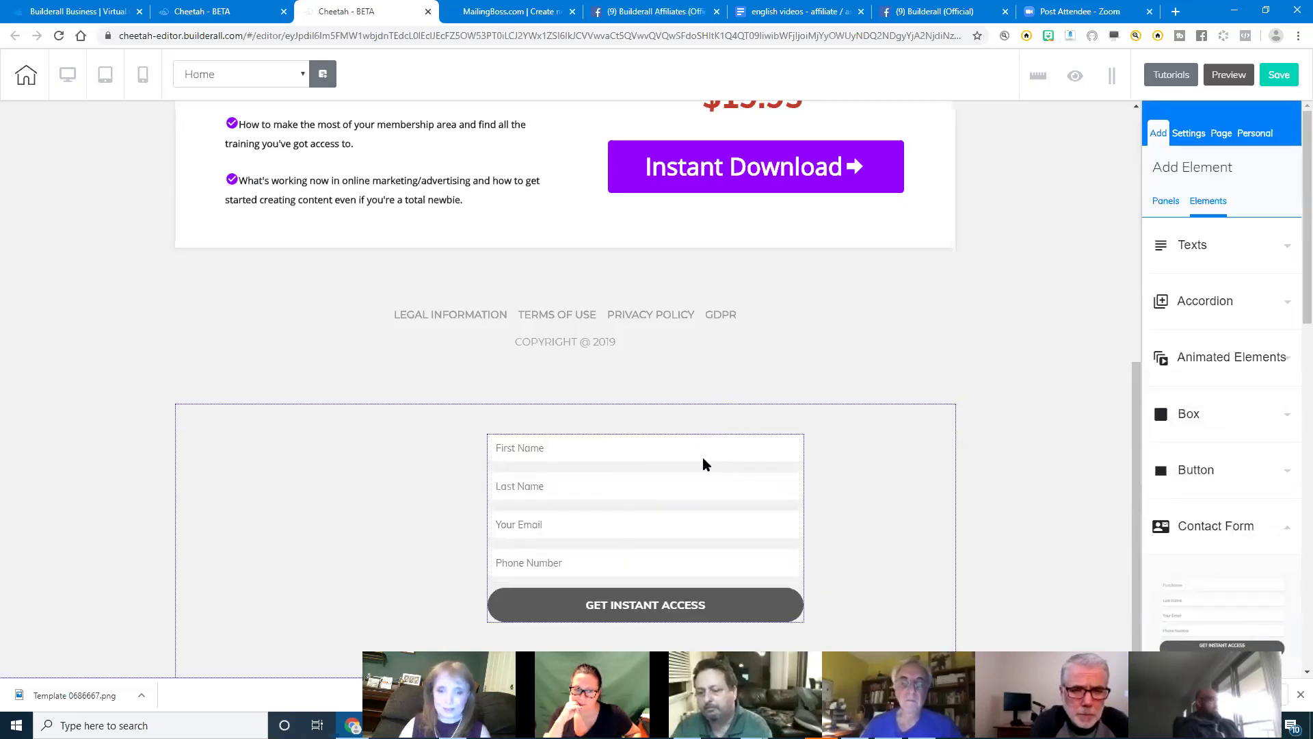
- Open the contact form's email settings and follow the link for getting a reCAPTCHA v2 key
click(626, 503)
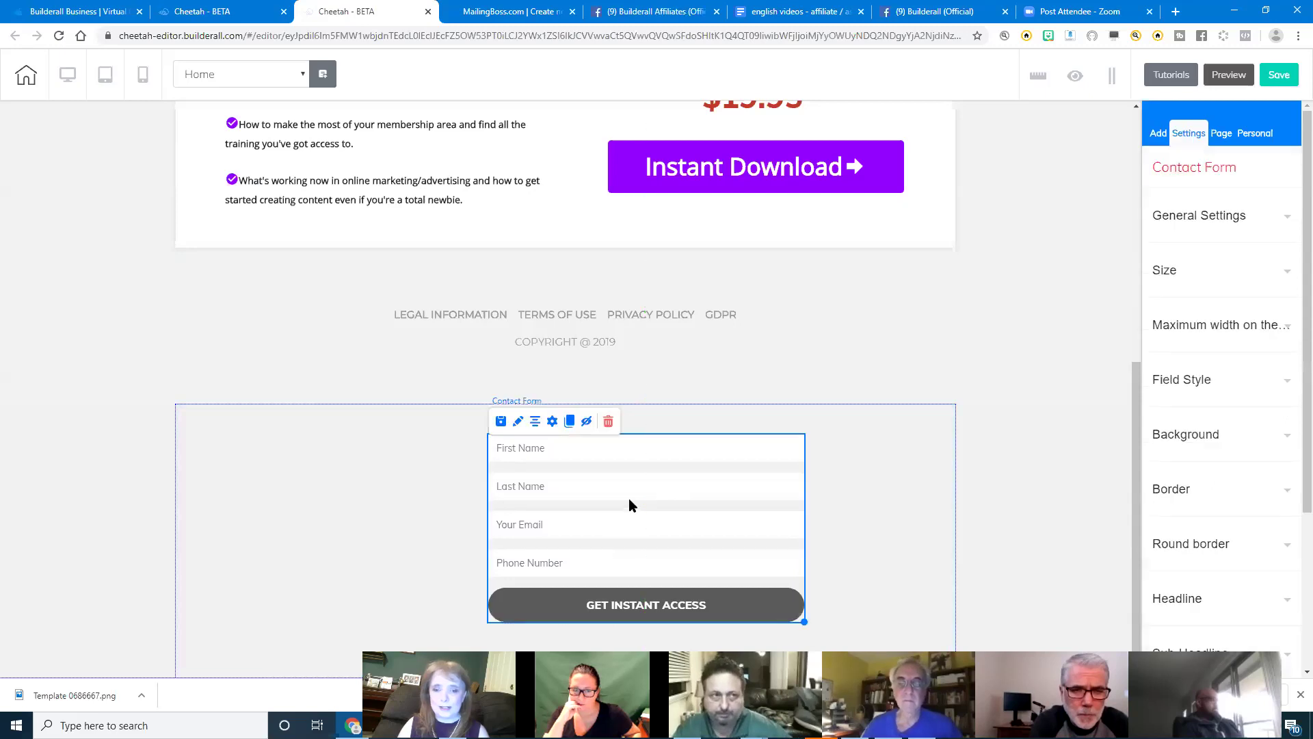
click(553, 422)
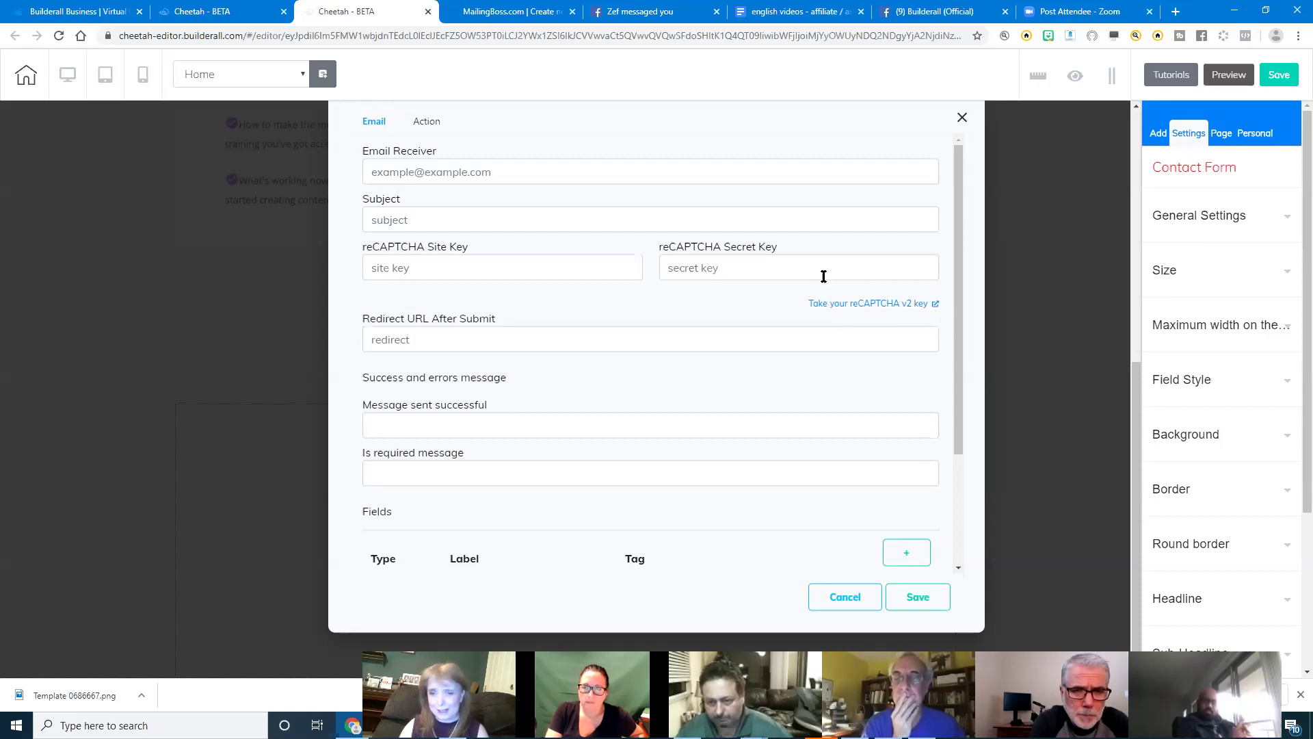
click(870, 303)
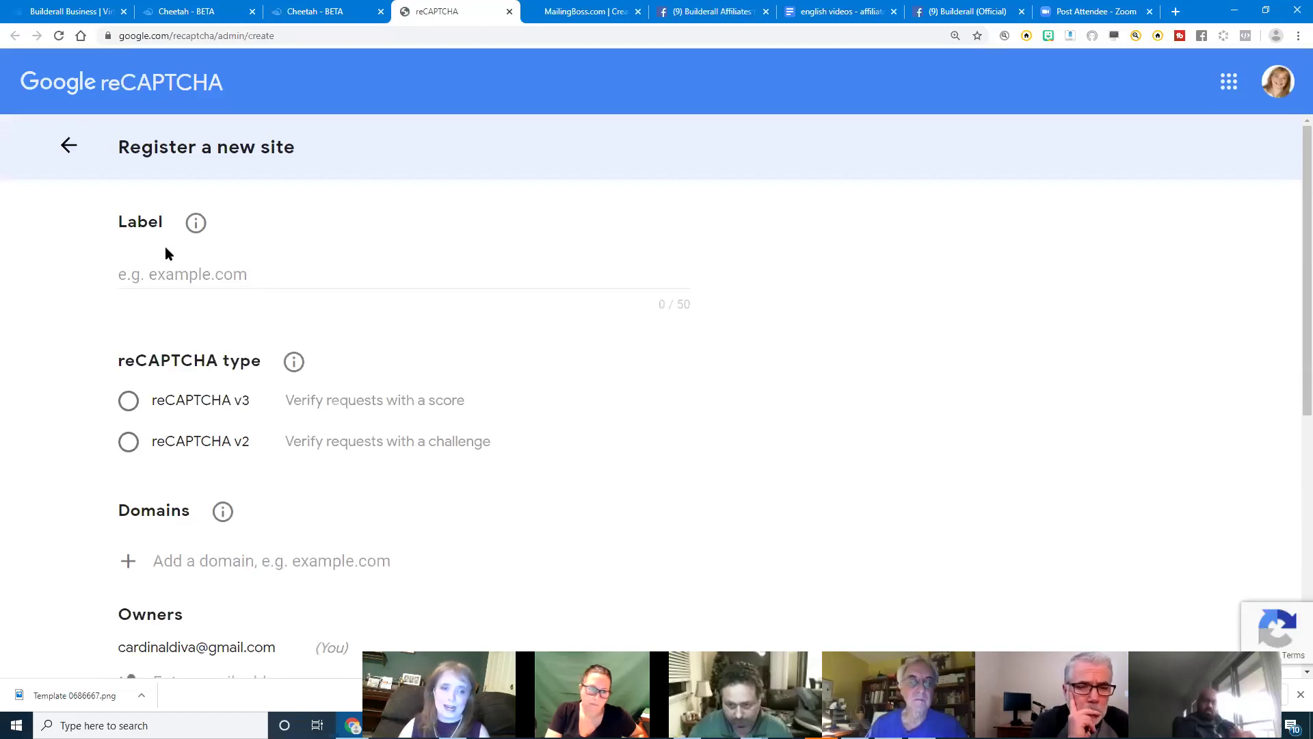
- Enter a first name as the new reCAPTCHA site's label and choose reCAPTCHA v3 as its type
click(165, 267)
text(shelly)
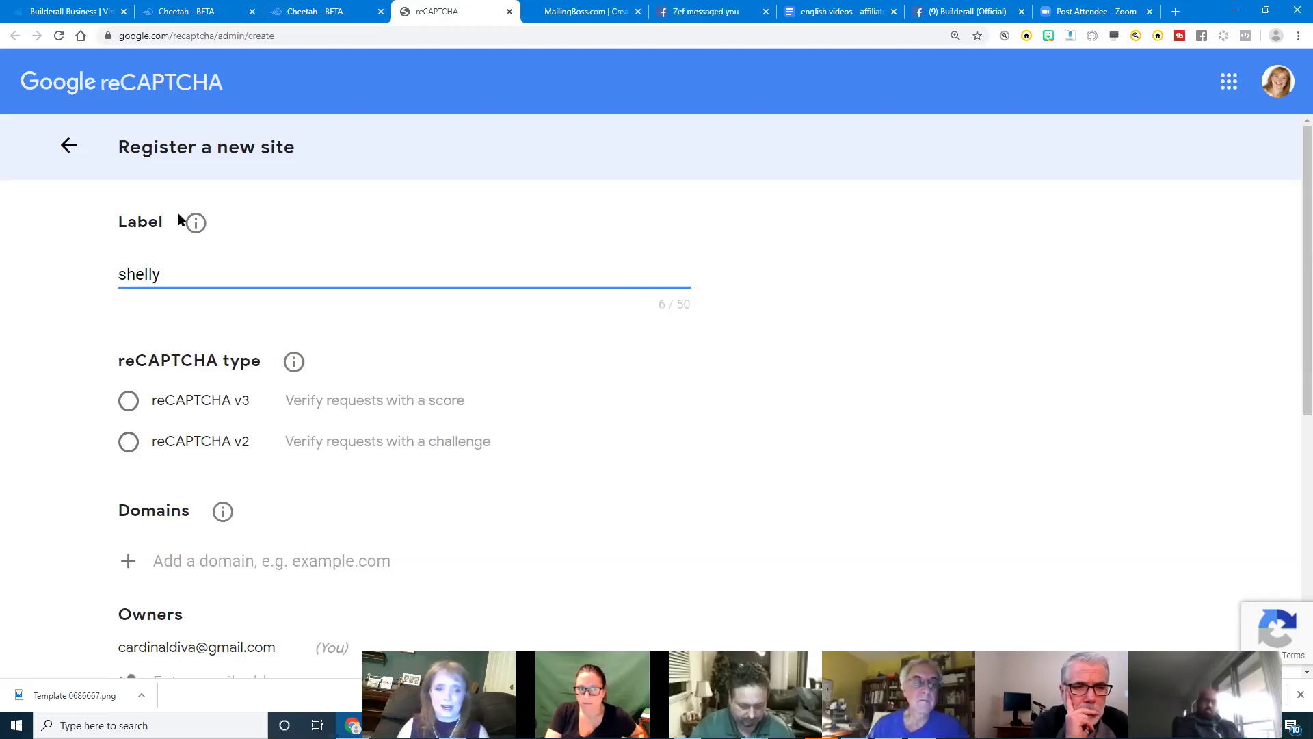
scroll(190, 376, down, 1)
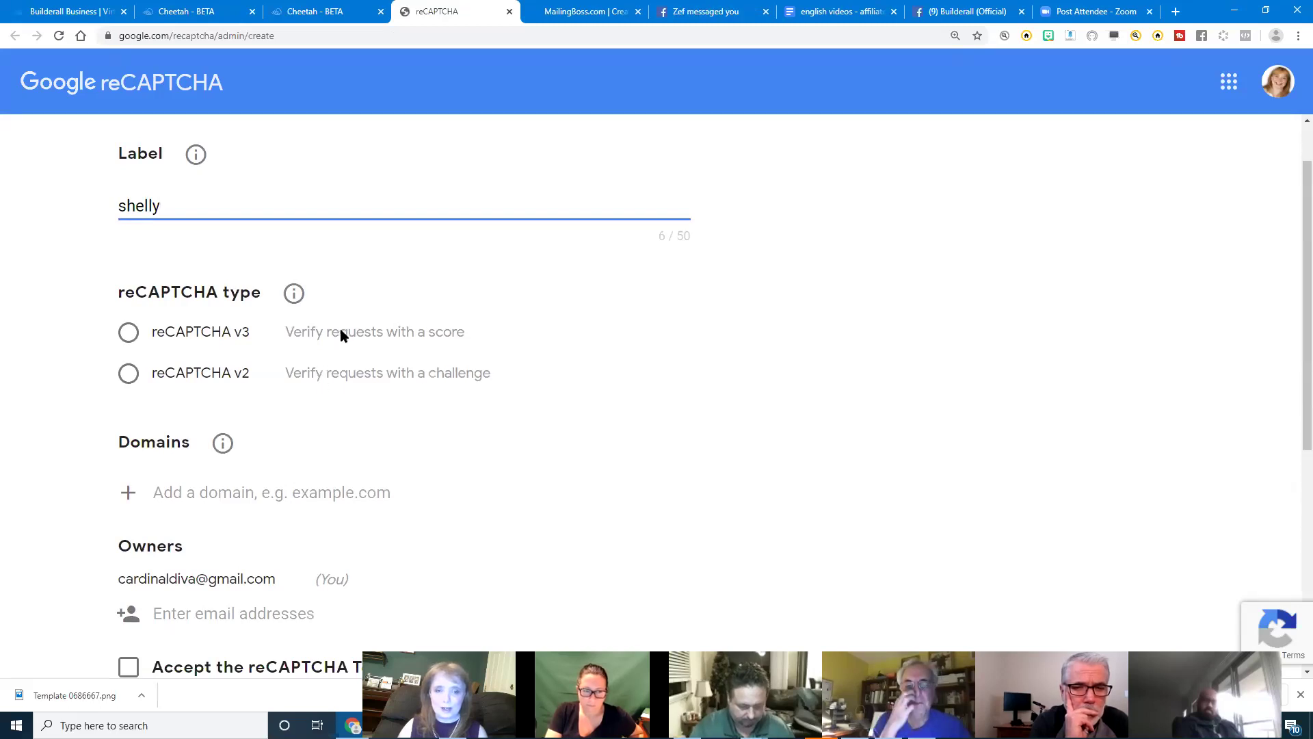
click(127, 331)
scroll(317, 422, down, 2)
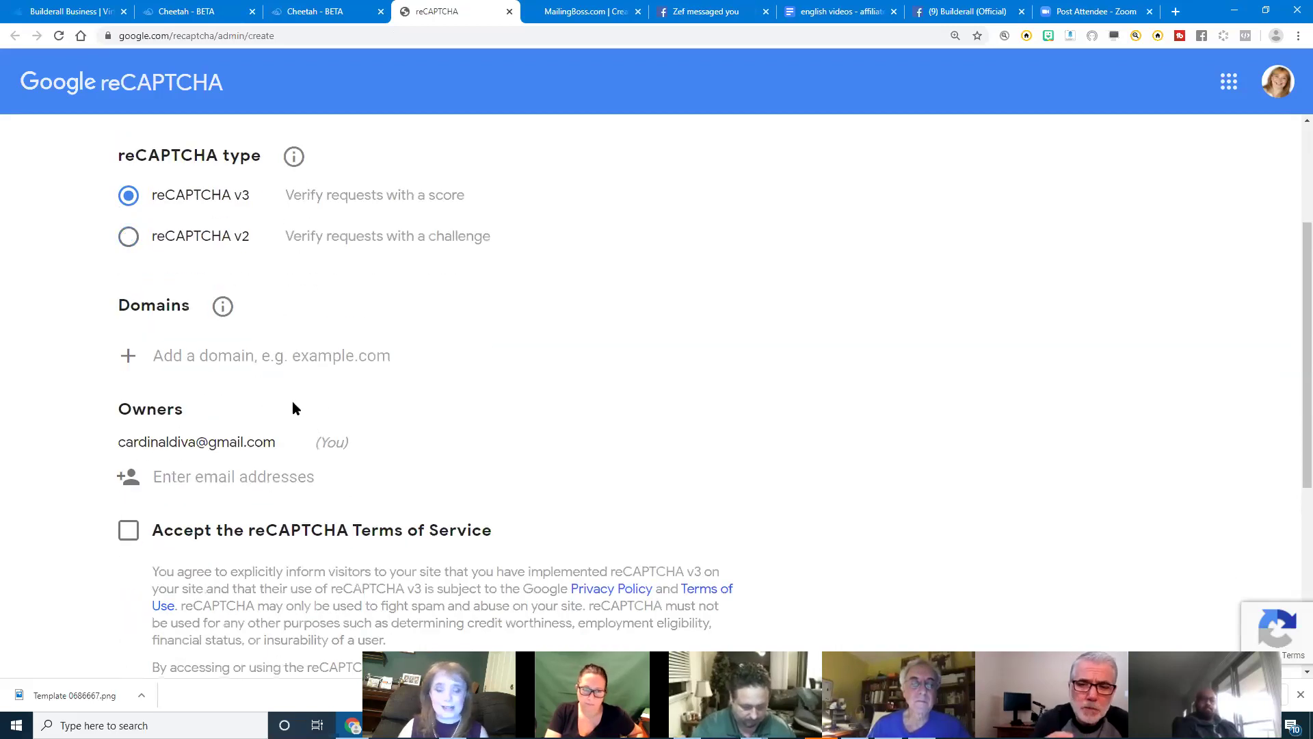
- Add the domain builderall.com, accept the reCAPTCHA Terms of Service, and submit the site registration
click(164, 357)
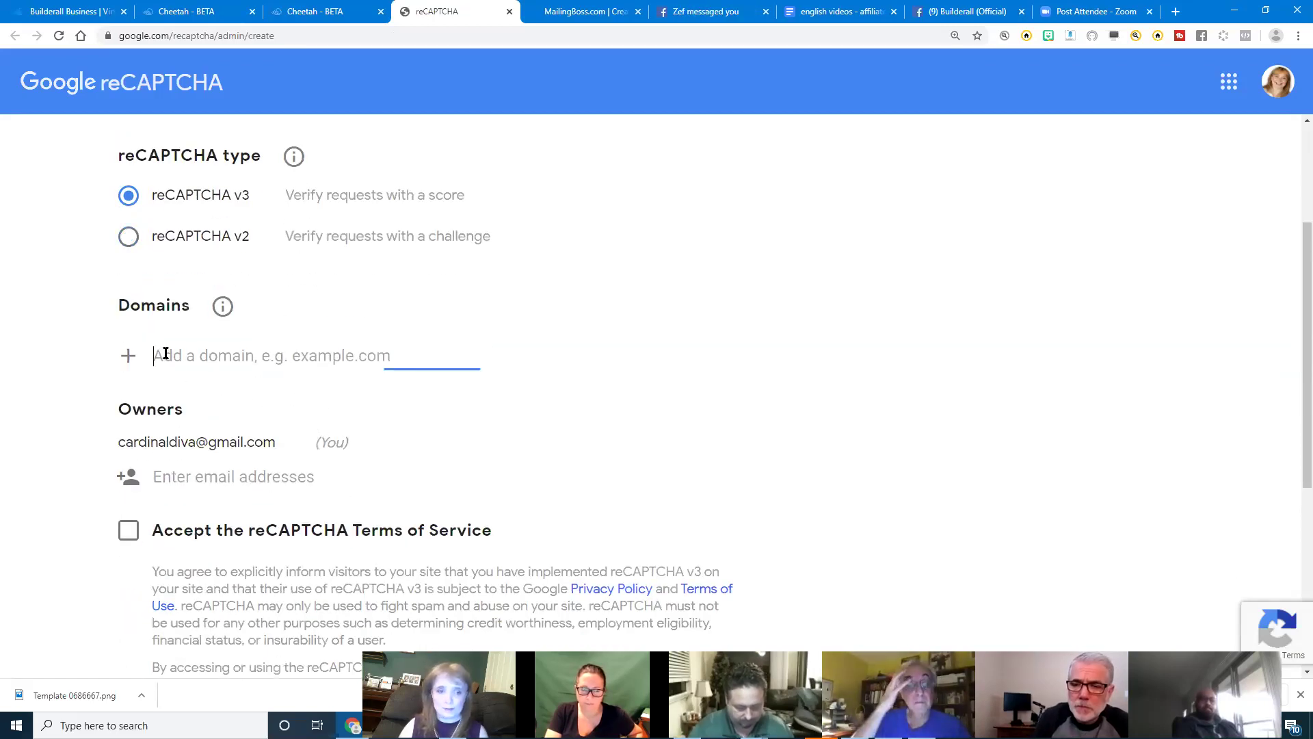
text(bui)
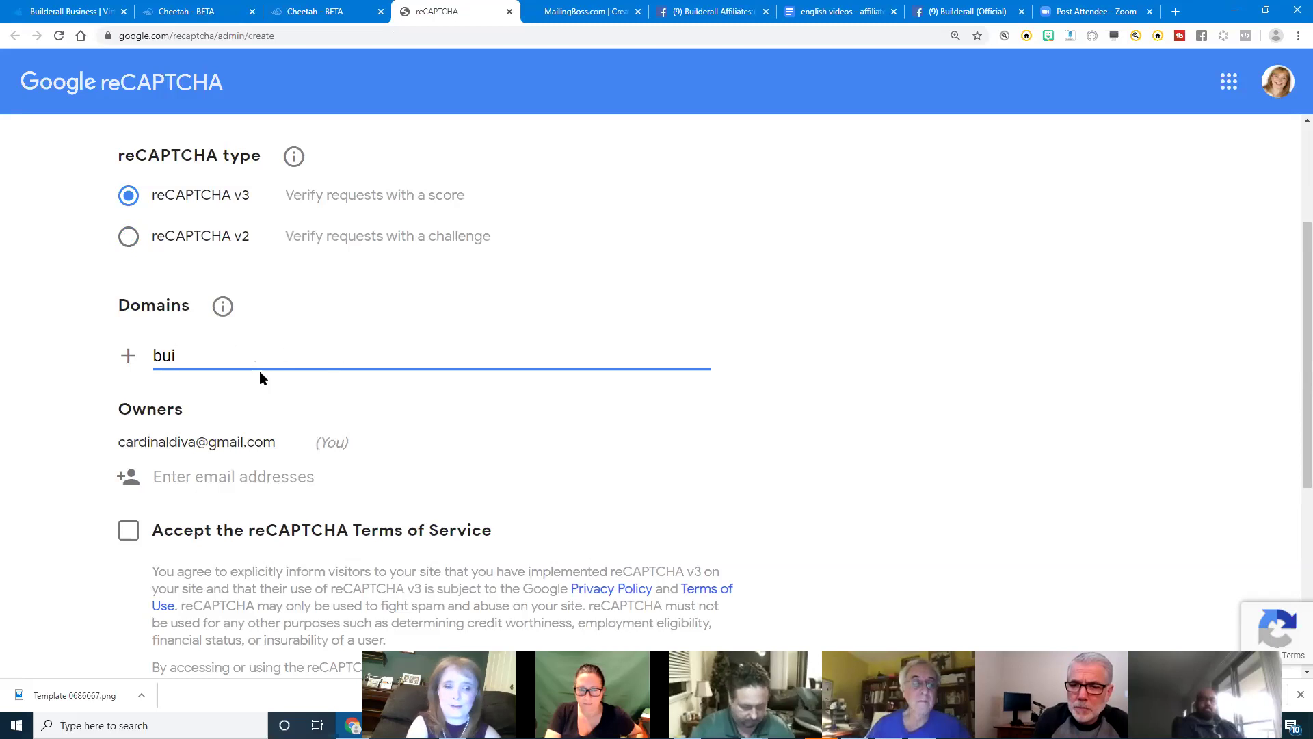
text(lderall.com)
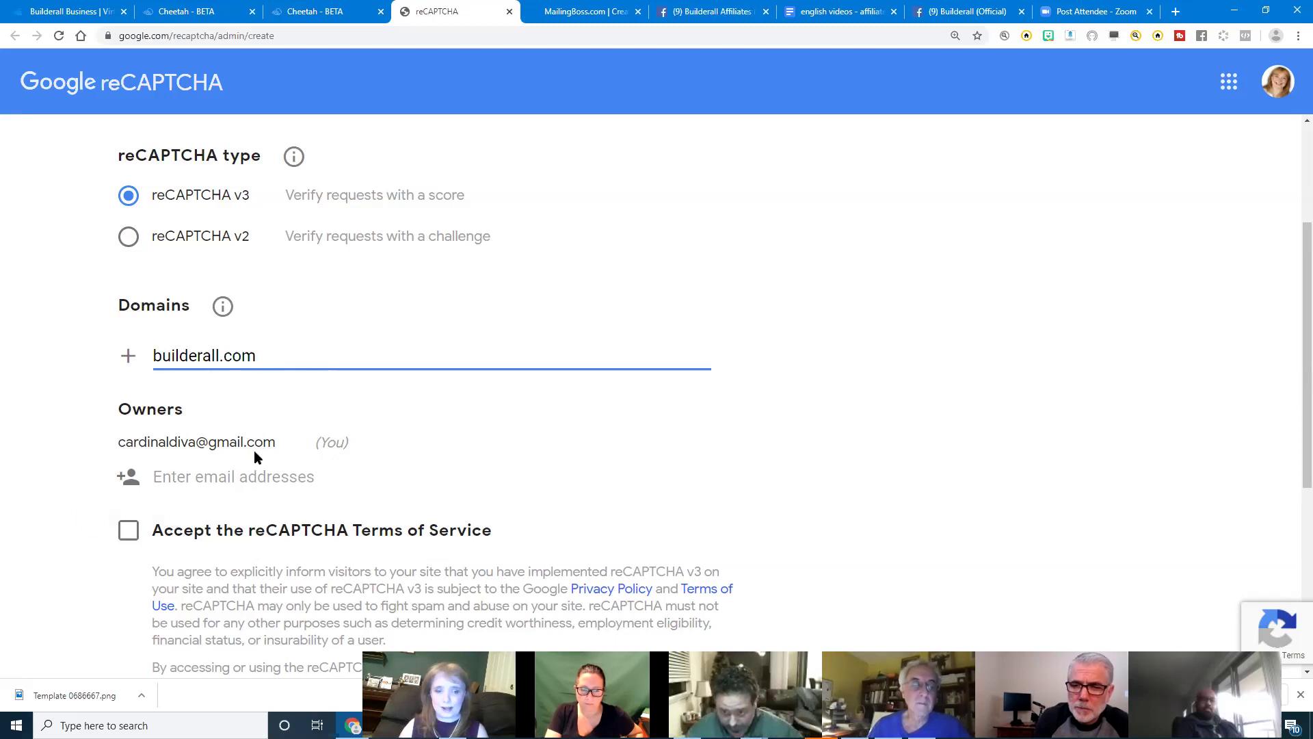
scroll(253, 452, down, 1)
click(127, 470)
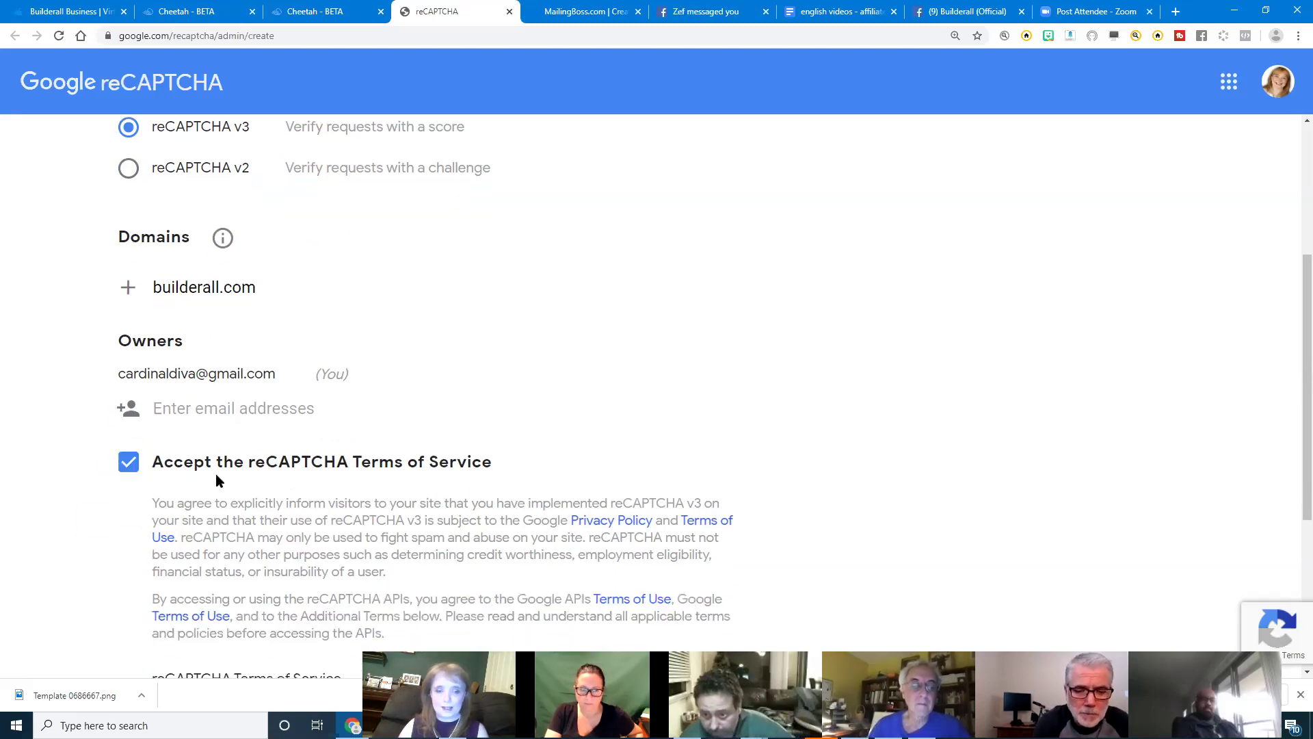
scroll(205, 472, down, 5)
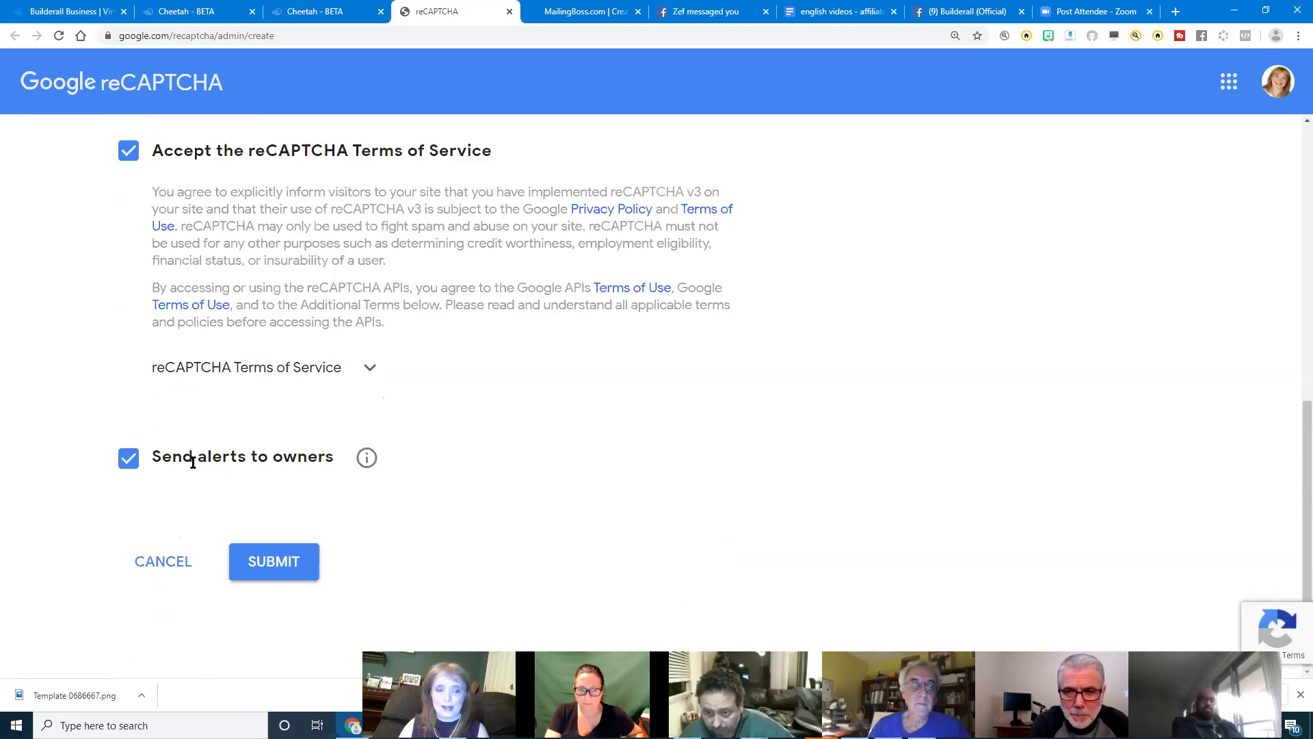
click(270, 567)
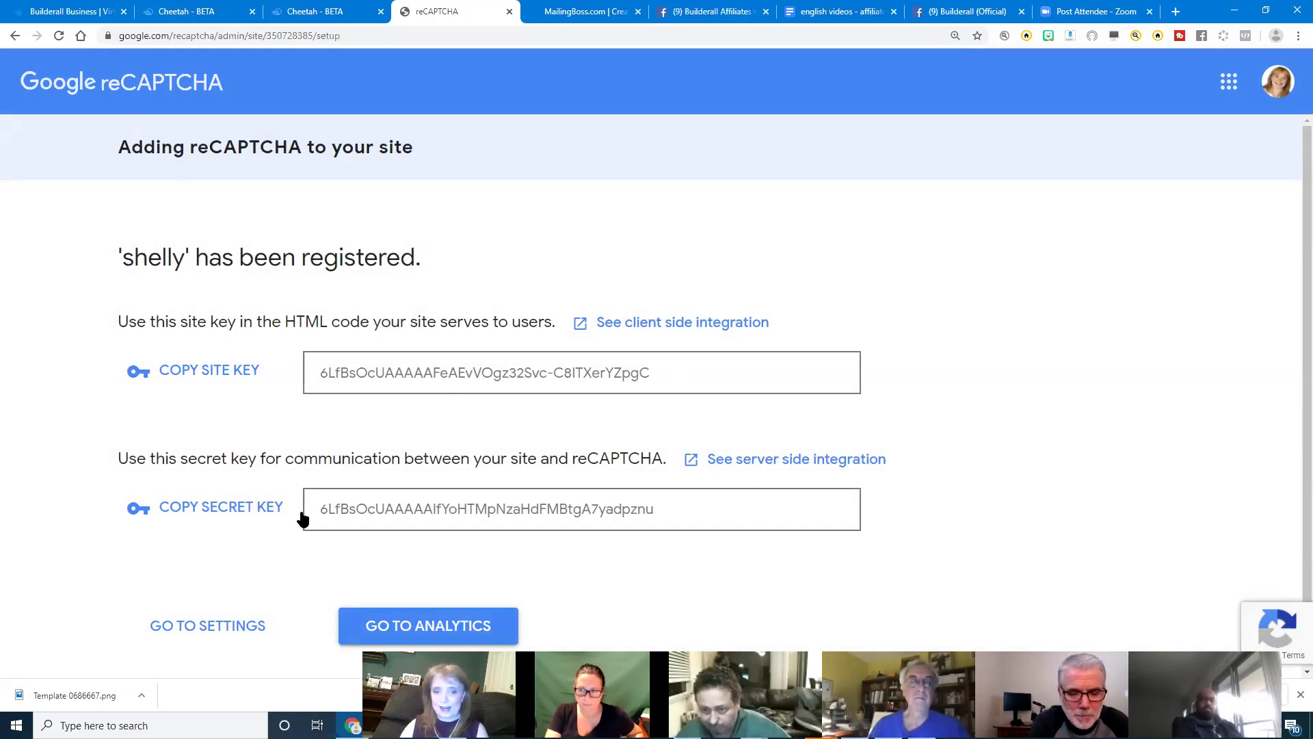
- Copy the generated reCAPTCHA site key and paste it into the contact form's reCAPTCHA Site Key field in the Cheetah editor
click(205, 372)
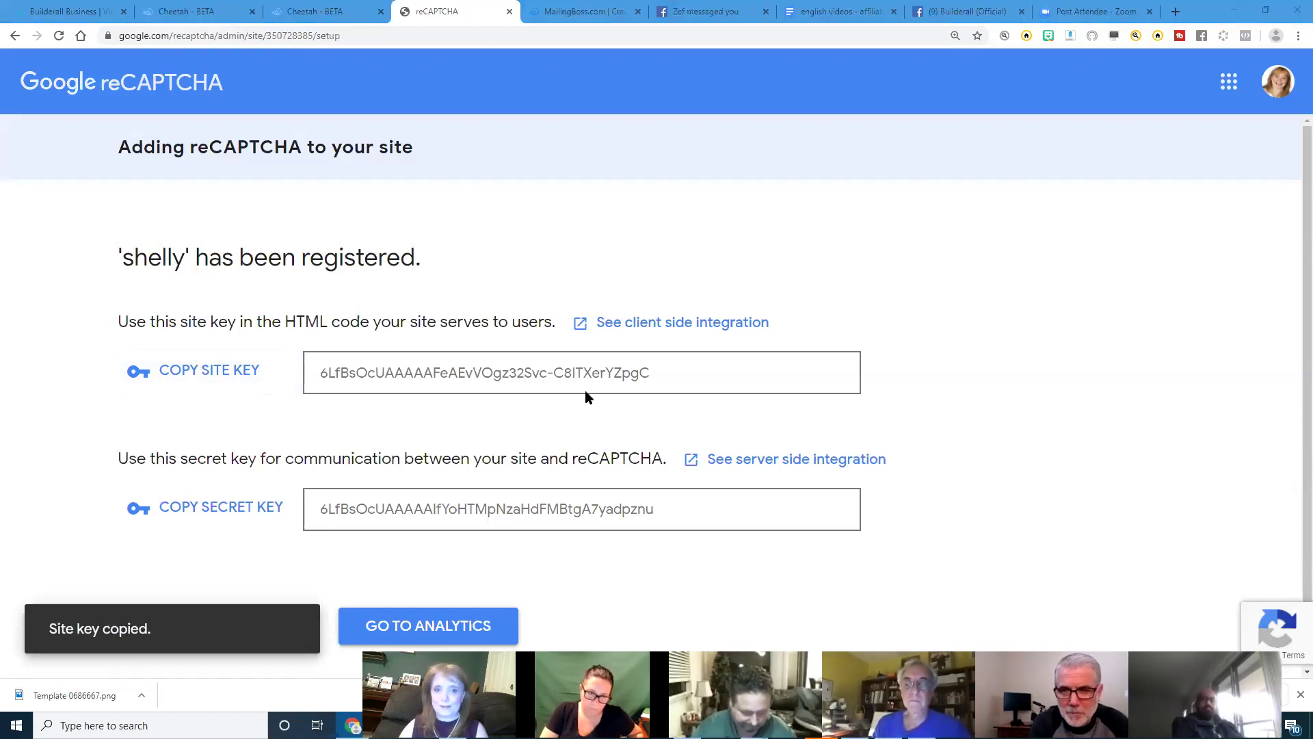
click(327, 14)
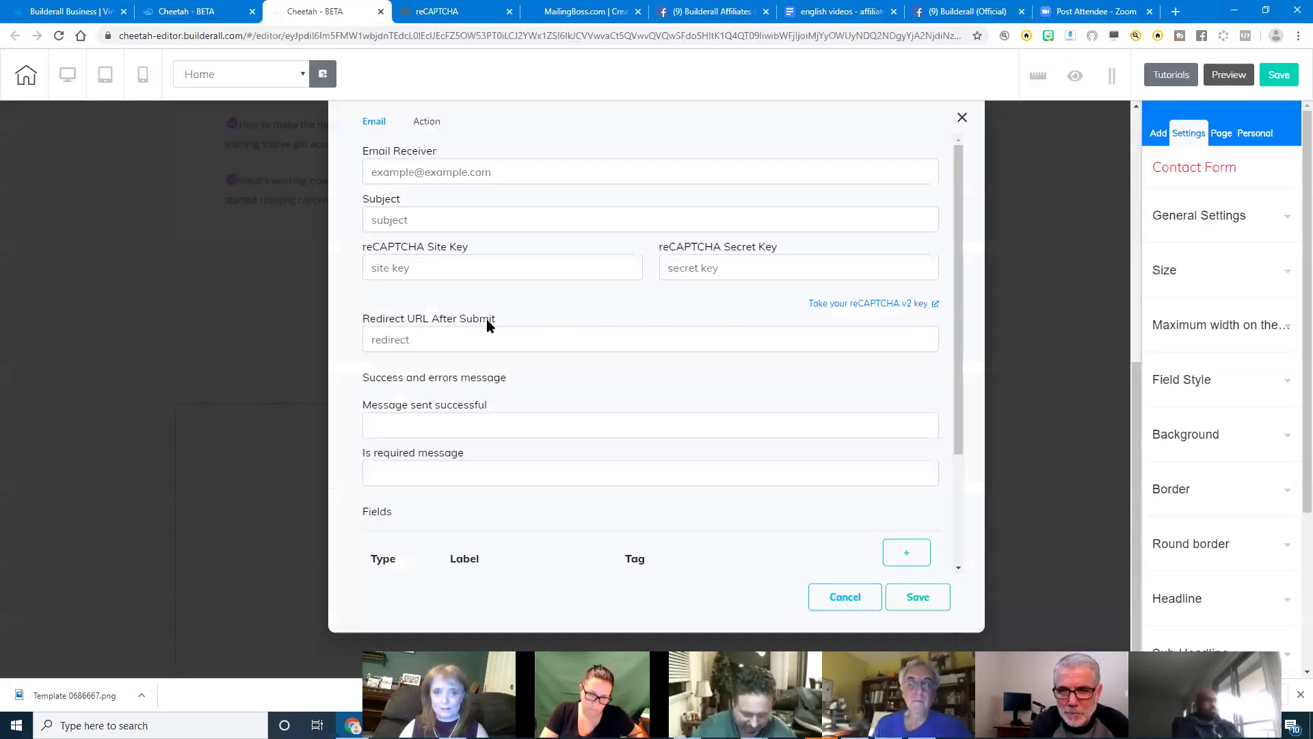
click(444, 268)
key(ctrl+v)
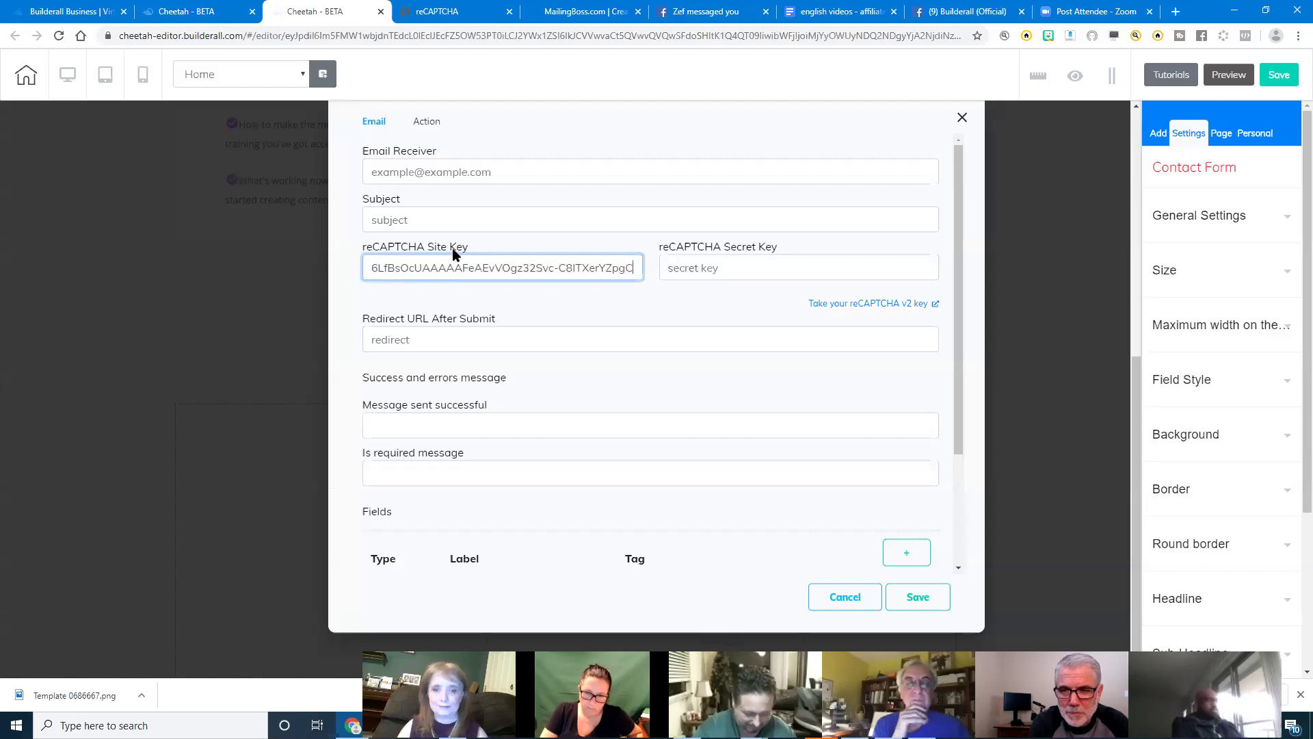
- Copy the reCAPTCHA secret key into the contact form's reCAPTCHA Secret Key field and save the form's email settings
click(438, 12)
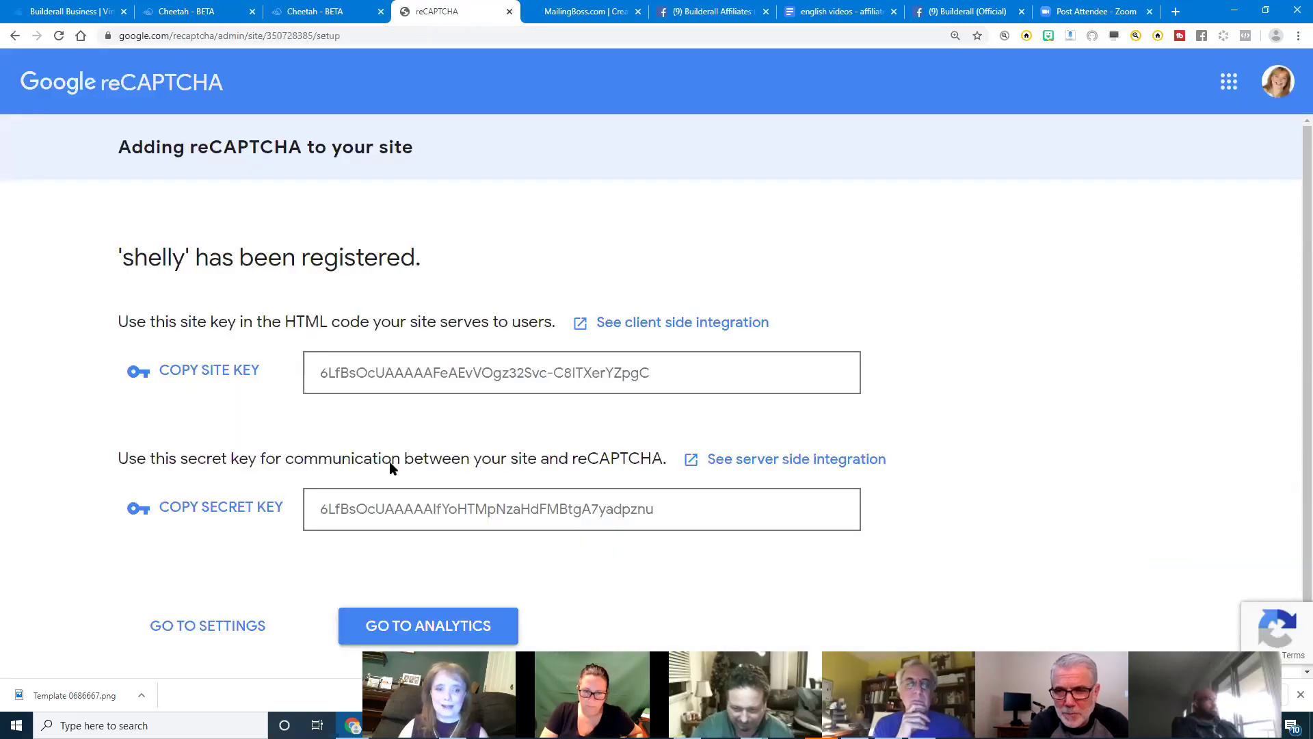
click(232, 514)
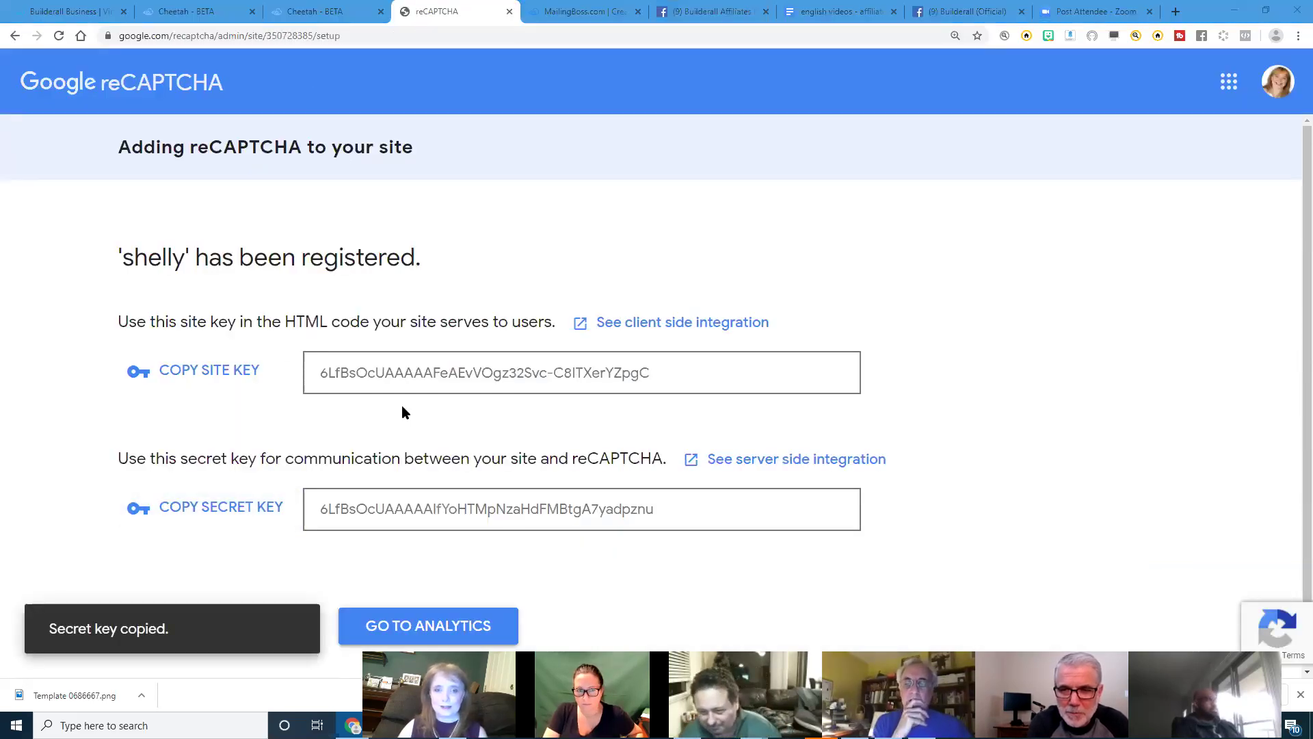
click(316, 12)
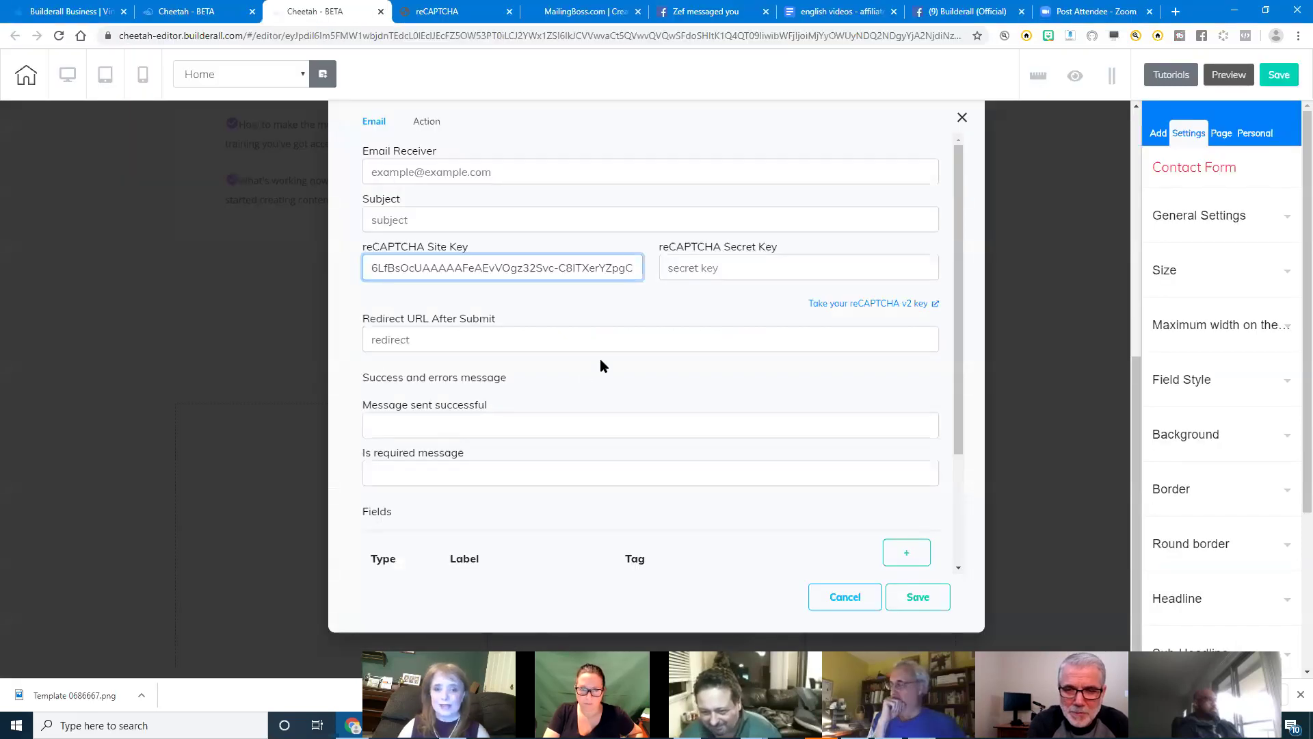
click(683, 268)
key(ctrl+v)
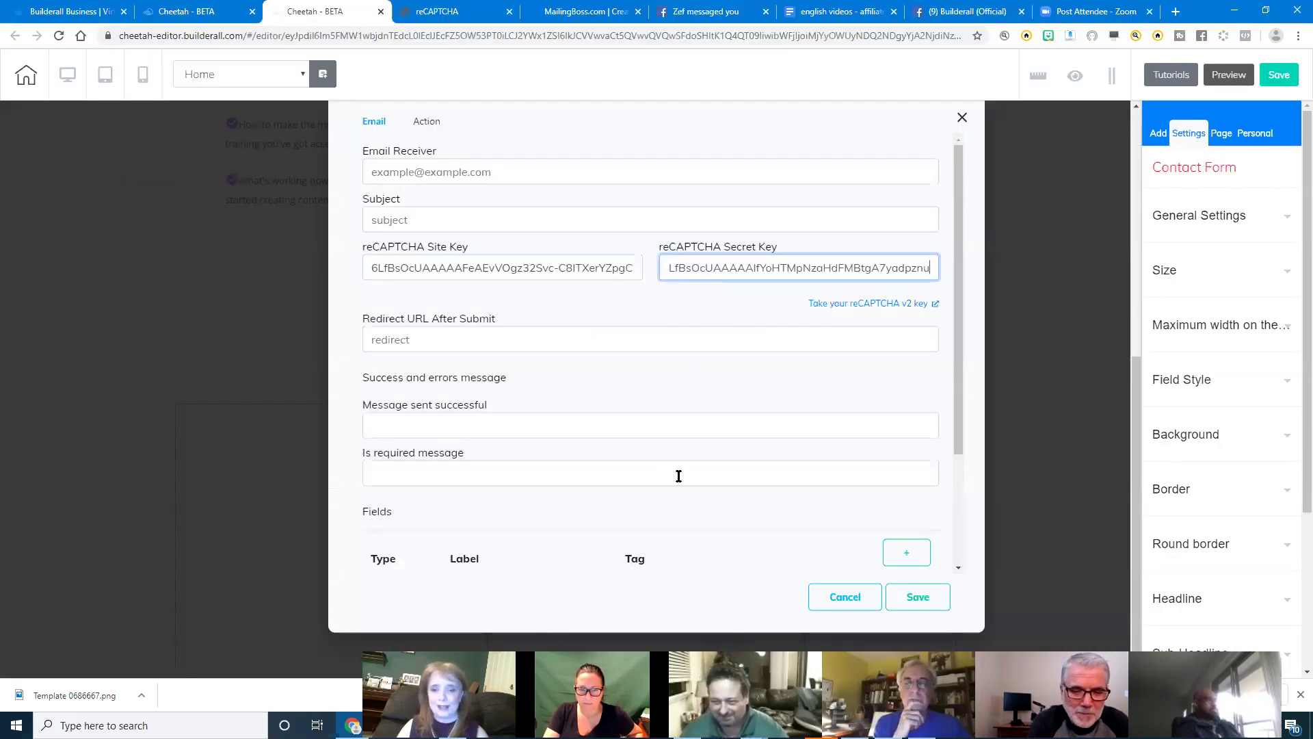
click(902, 602)
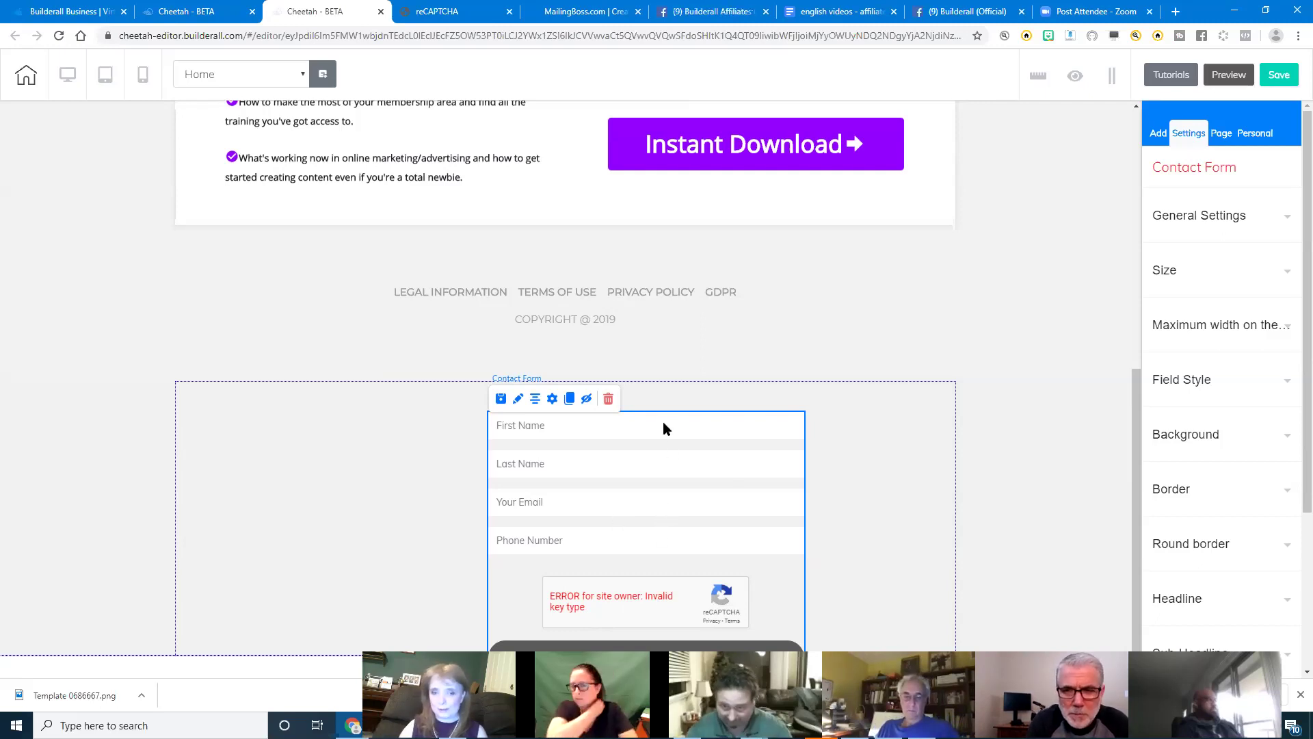
- Move the contact form to the left side of its panel and place an email marketing (MailingBoss) form in the free space beside it
drag(679, 463, 380, 457)
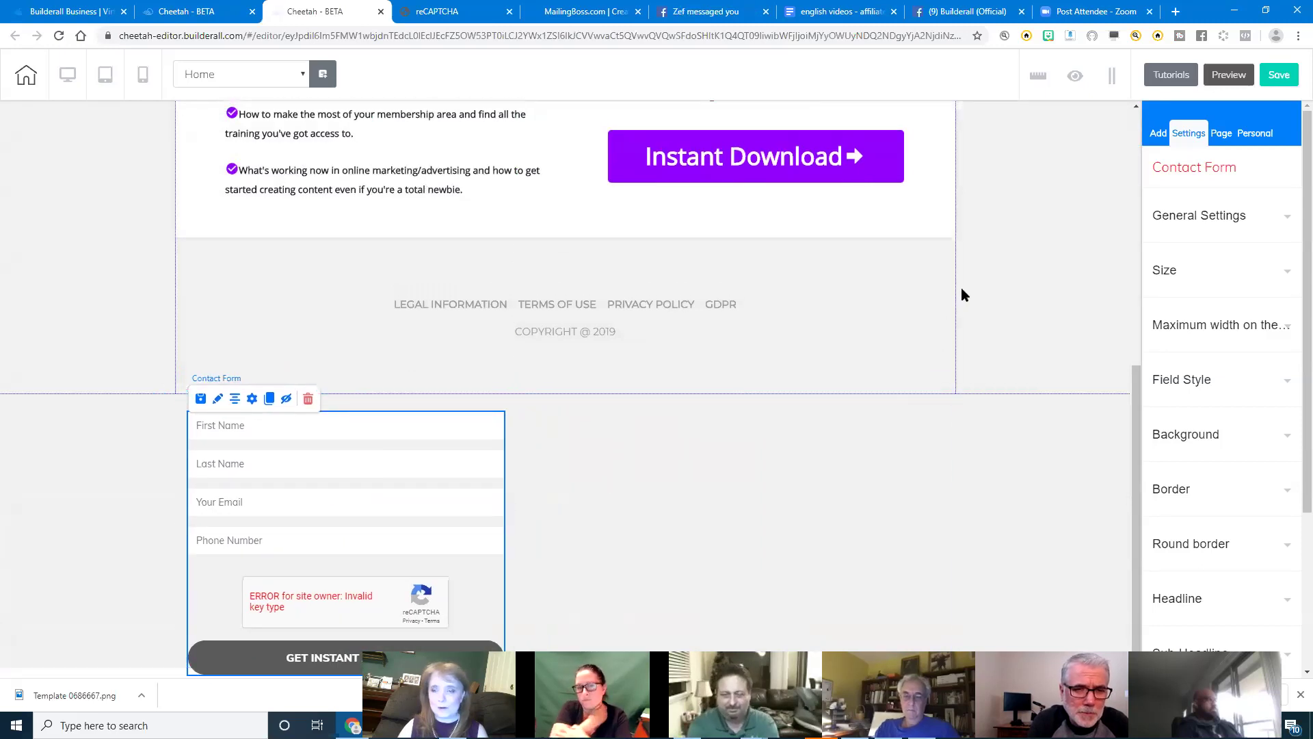
click(1163, 135)
click(1208, 201)
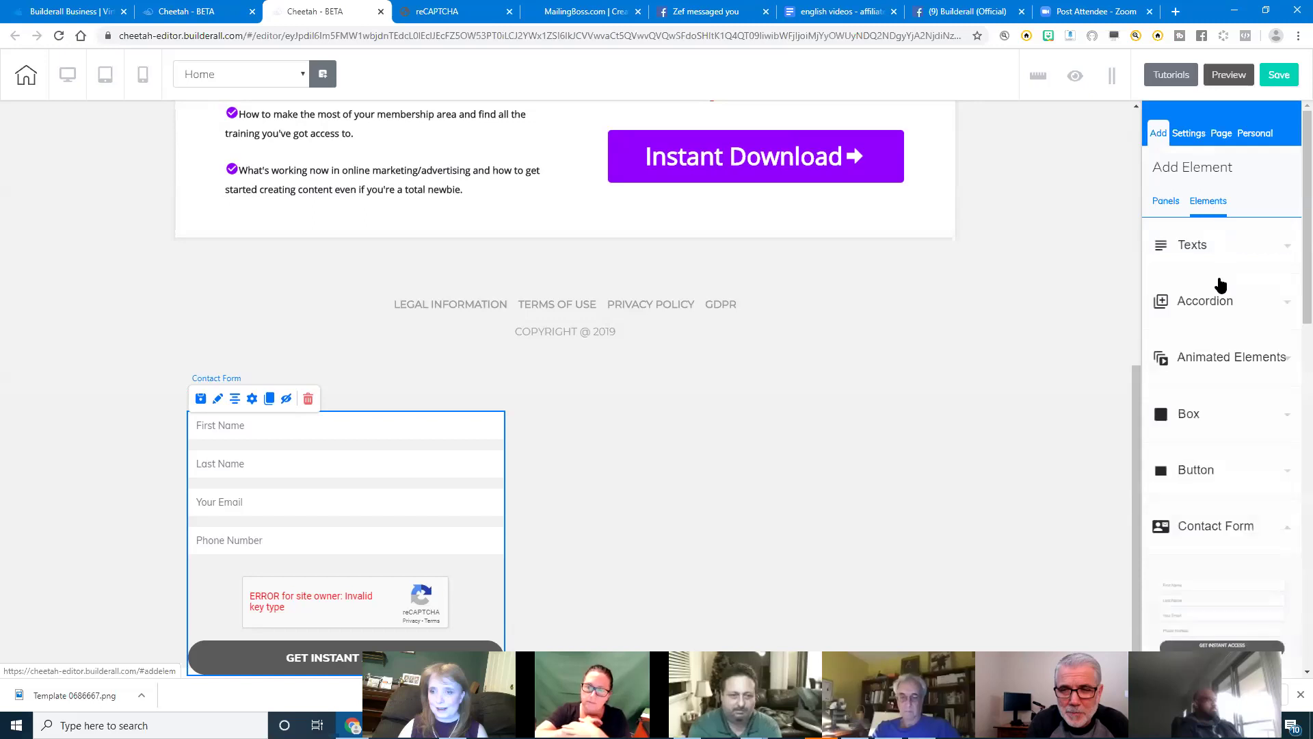
click(1215, 527)
scroll(1217, 453, down, 2)
click(1217, 394)
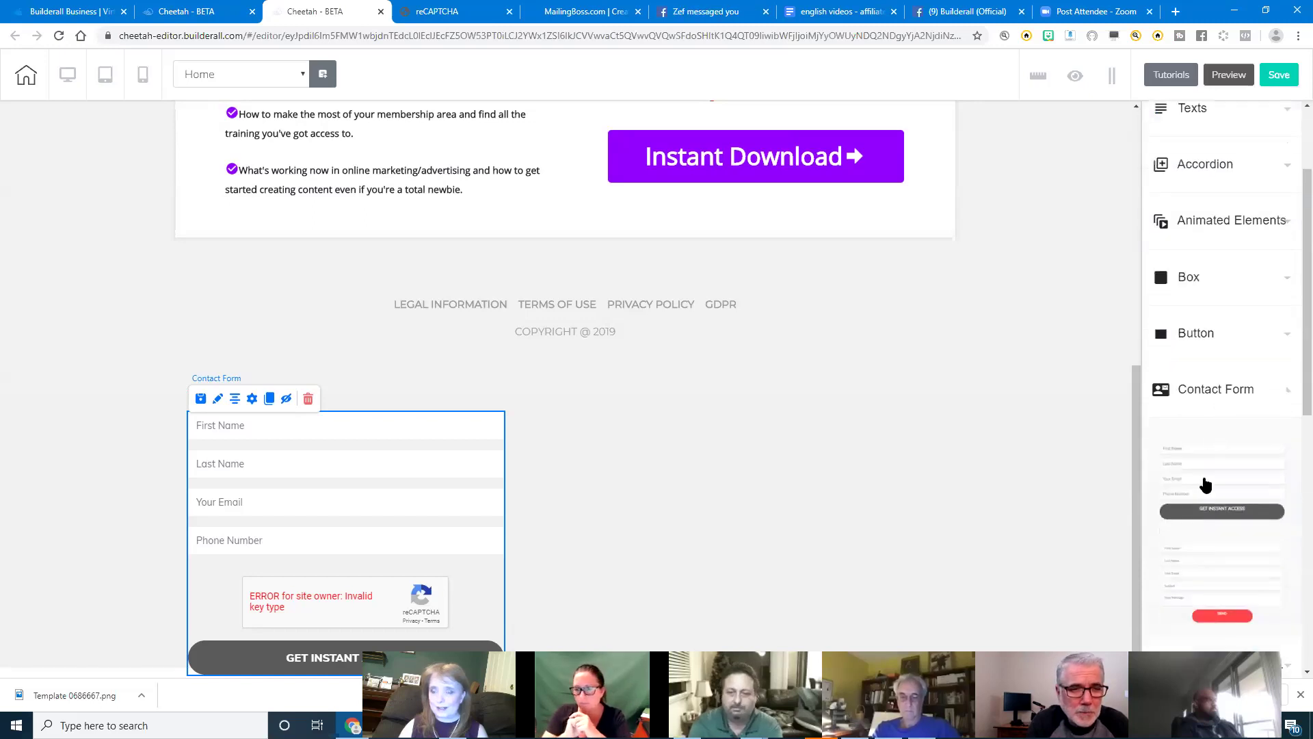
scroll(1207, 465, down, 2)
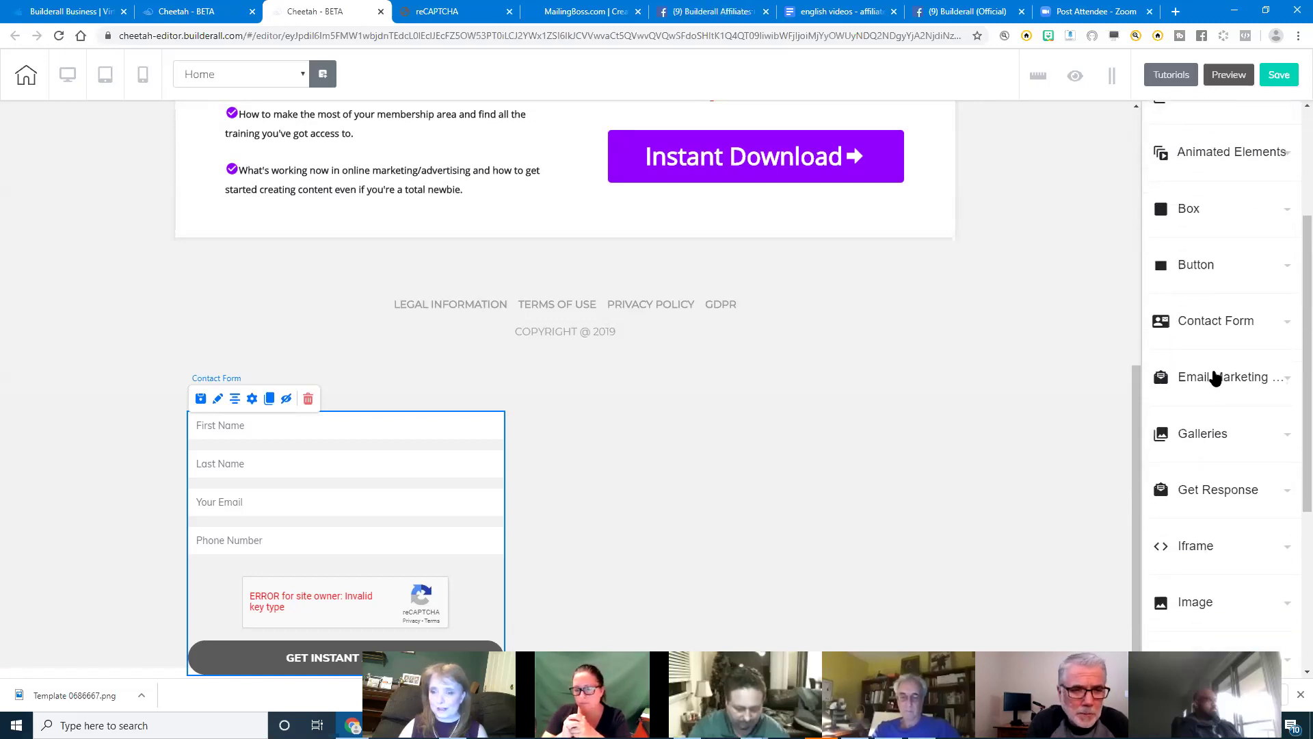
click(1215, 378)
drag(1234, 470, 726, 512)
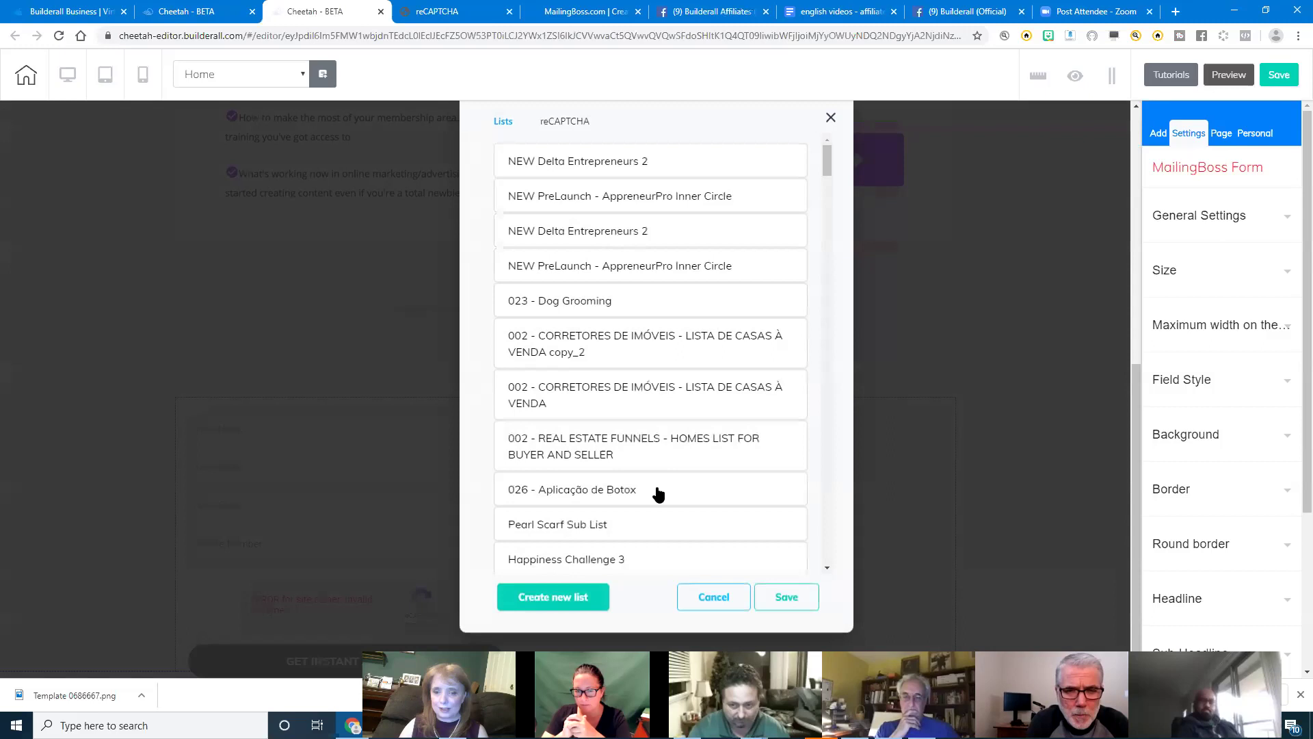
- Link the MailingBoss form to the 023 - Dog Grooming list, save it, and open the form's reCAPTCHA key settings
click(574, 305)
click(783, 596)
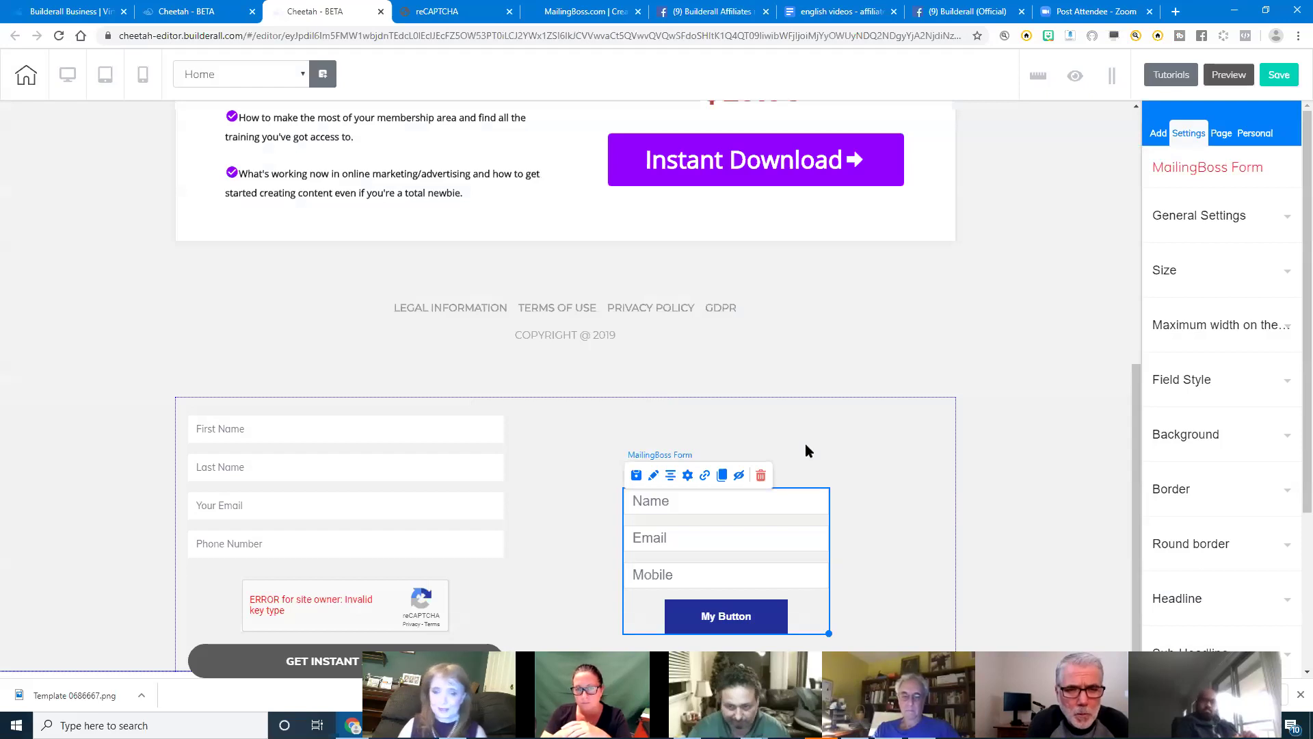
click(687, 476)
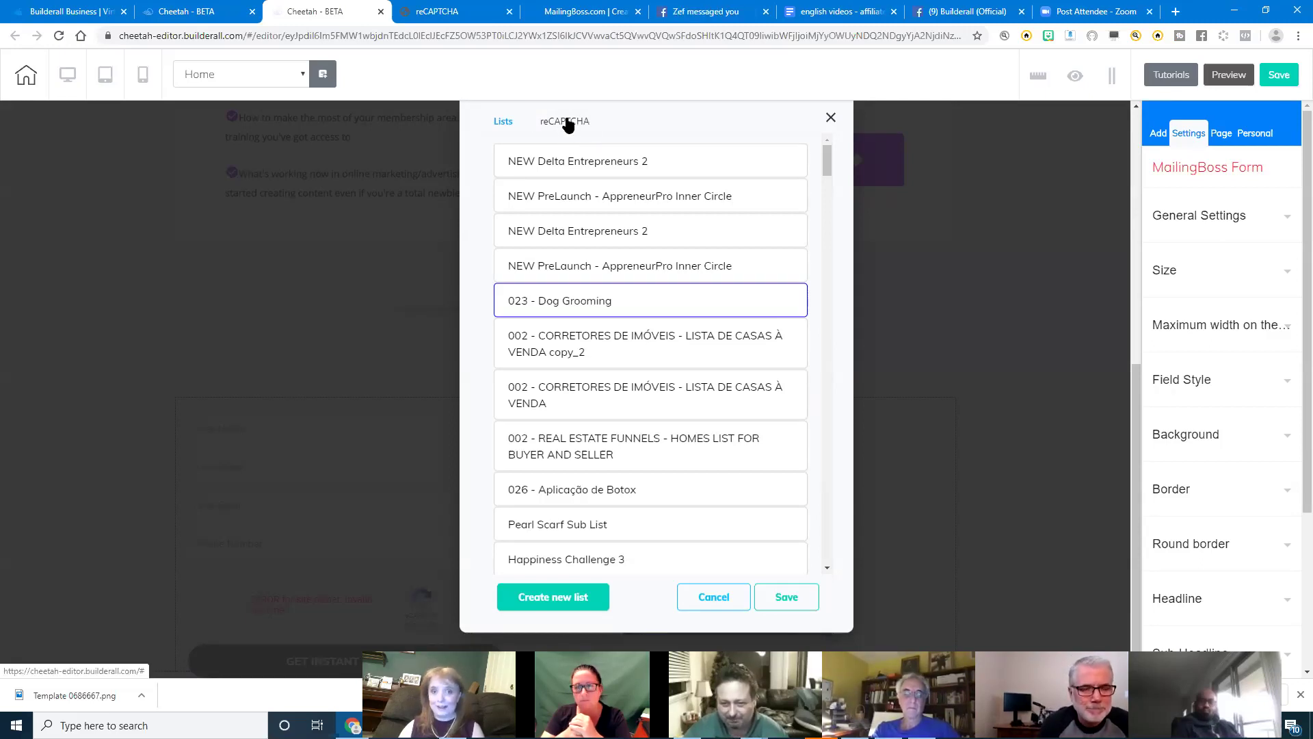
click(565, 121)
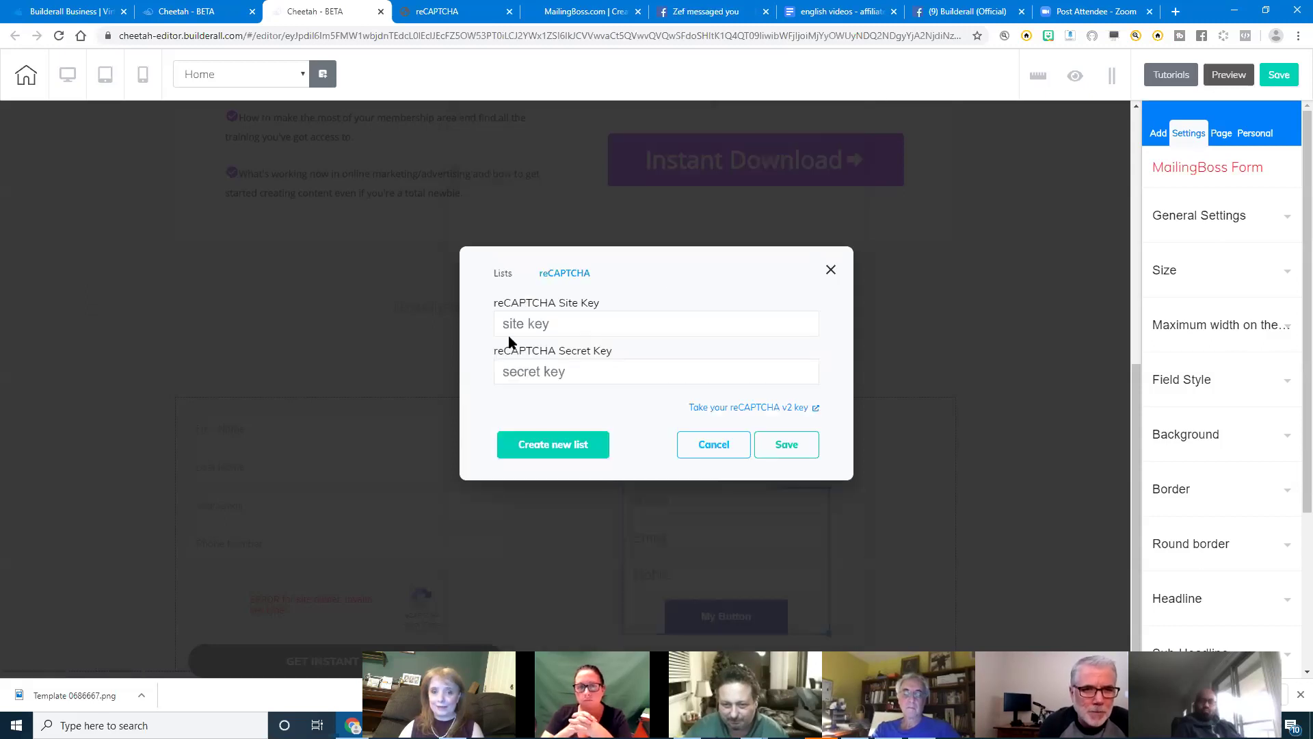